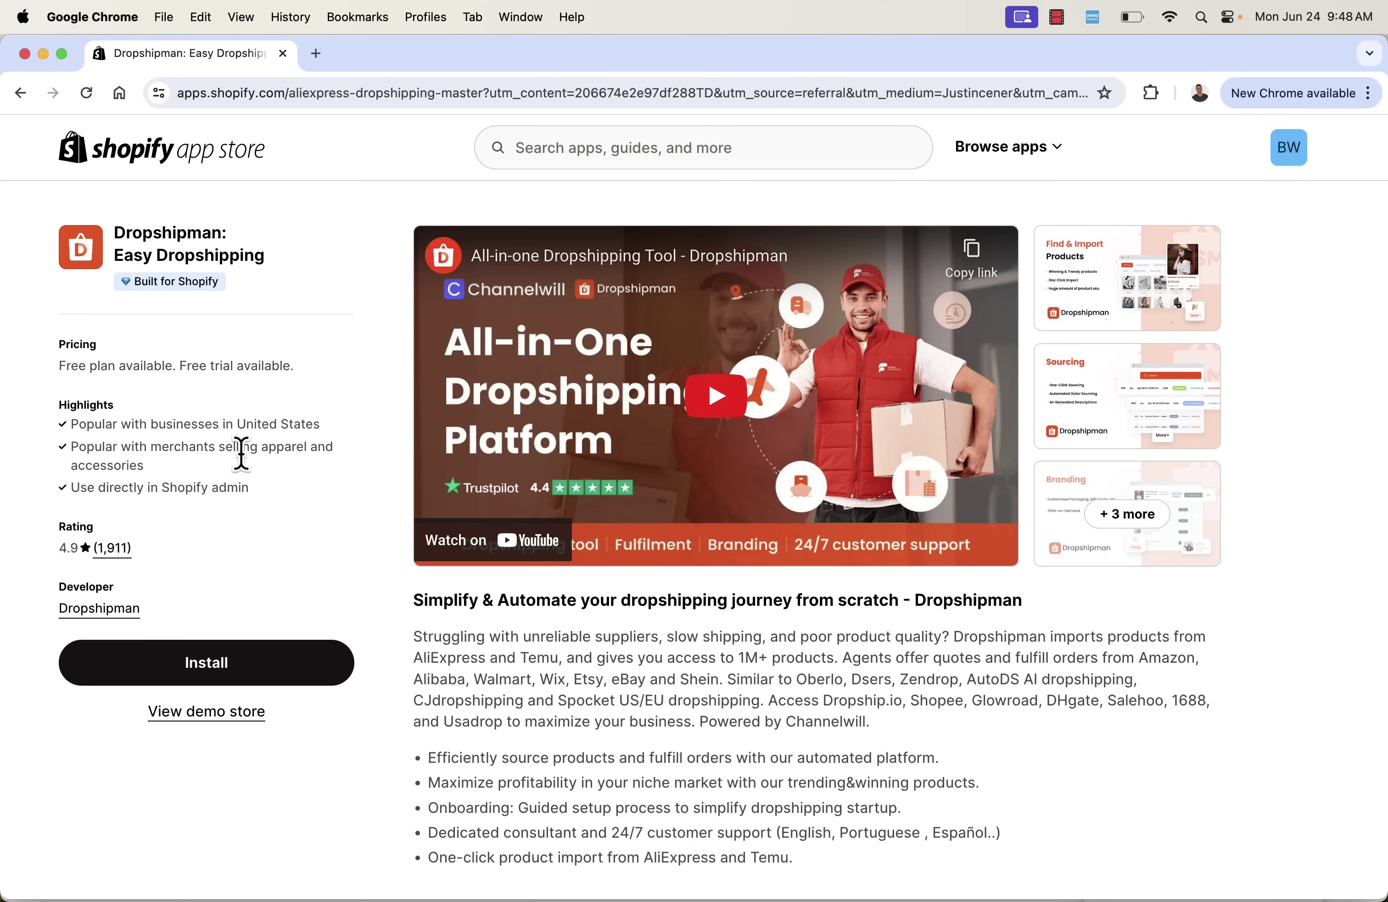
Install the Dropshipman app on the Shopify store, and dismiss its welcome chat message and new-user reward pop-up.
click(298, 682)
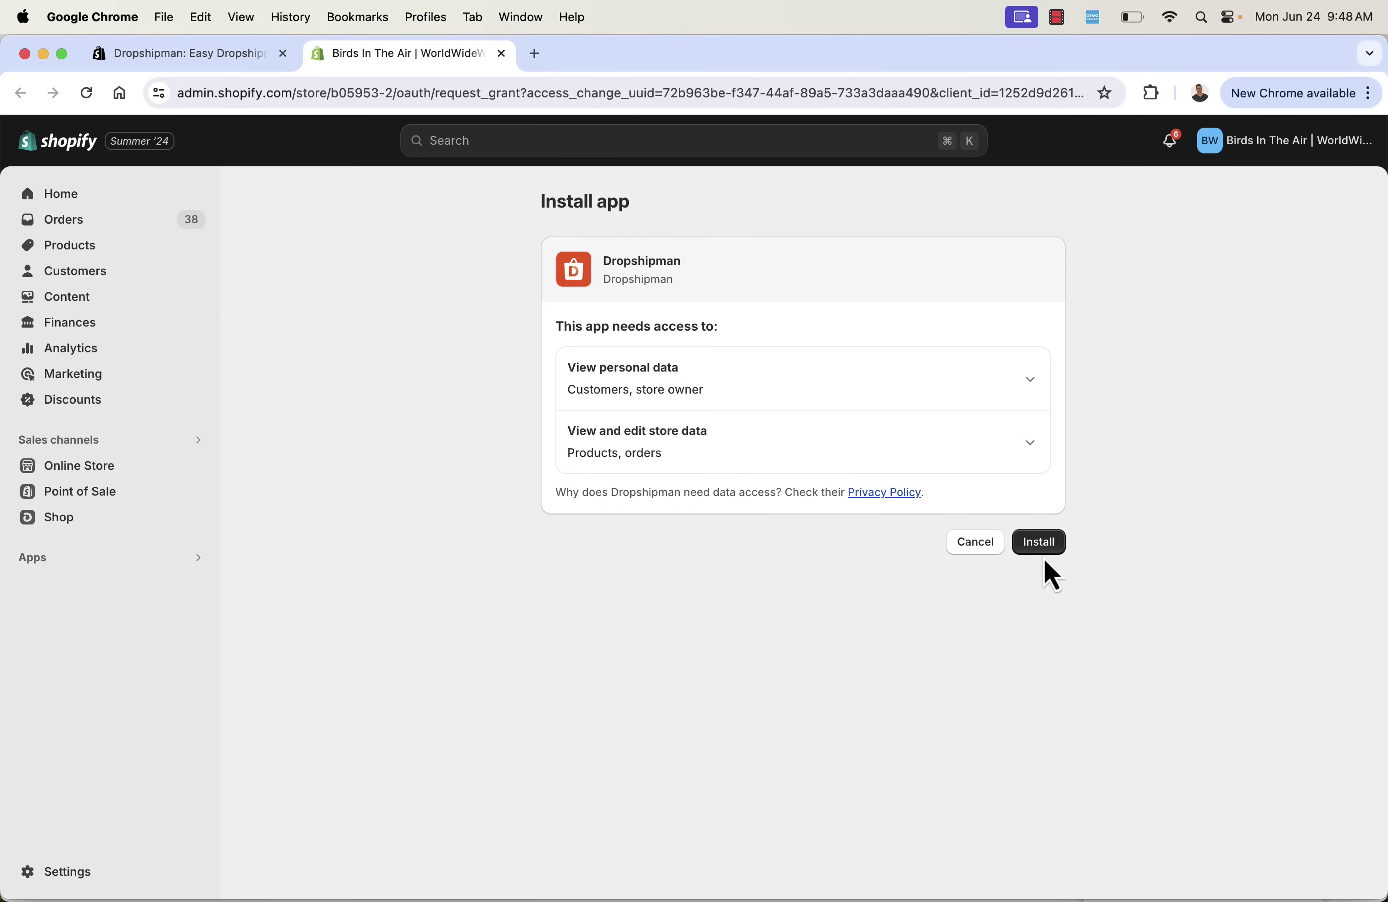
click(1039, 545)
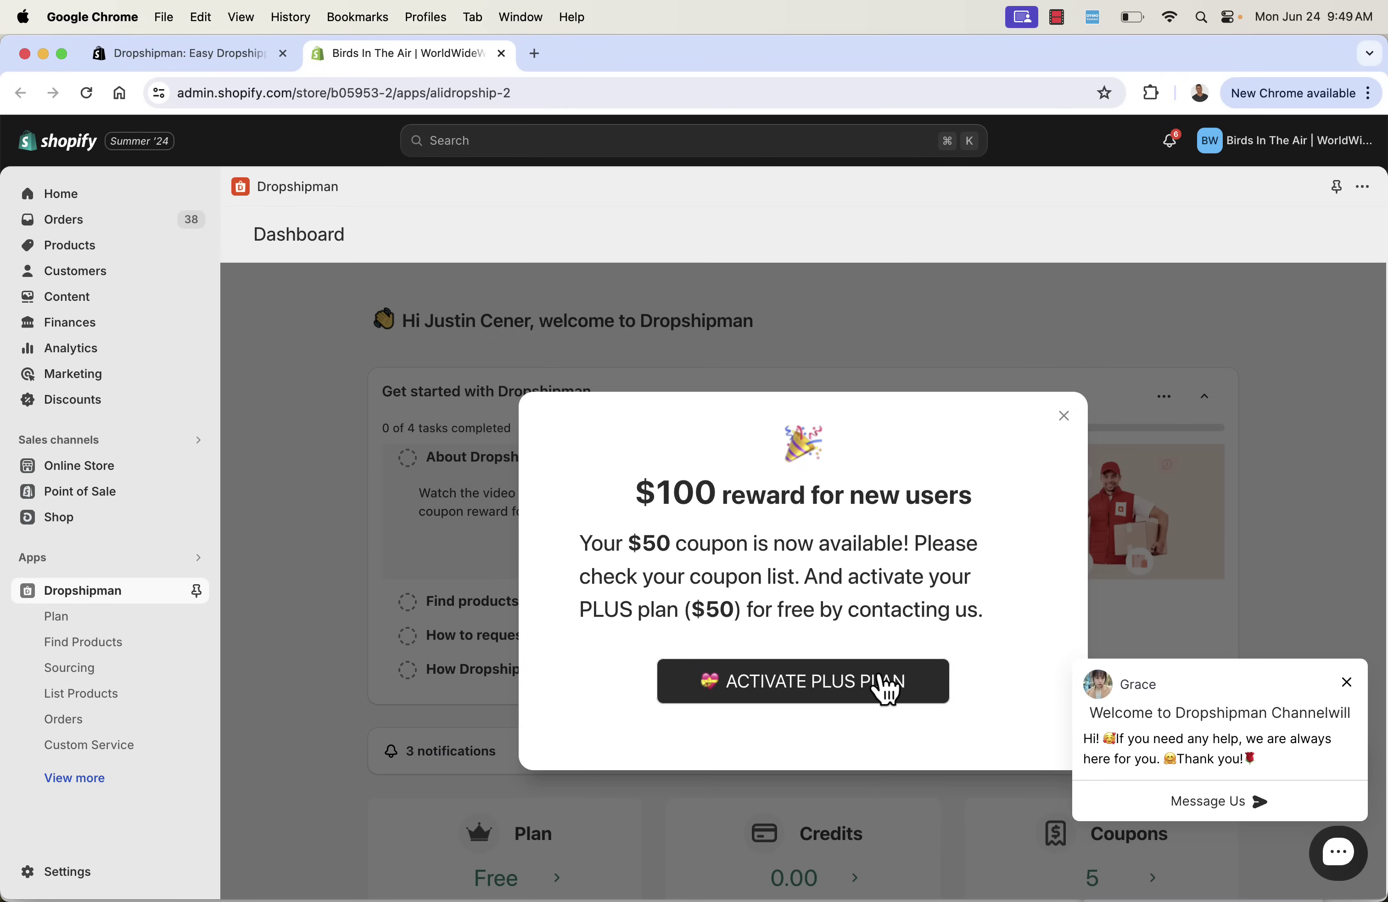
click(1346, 682)
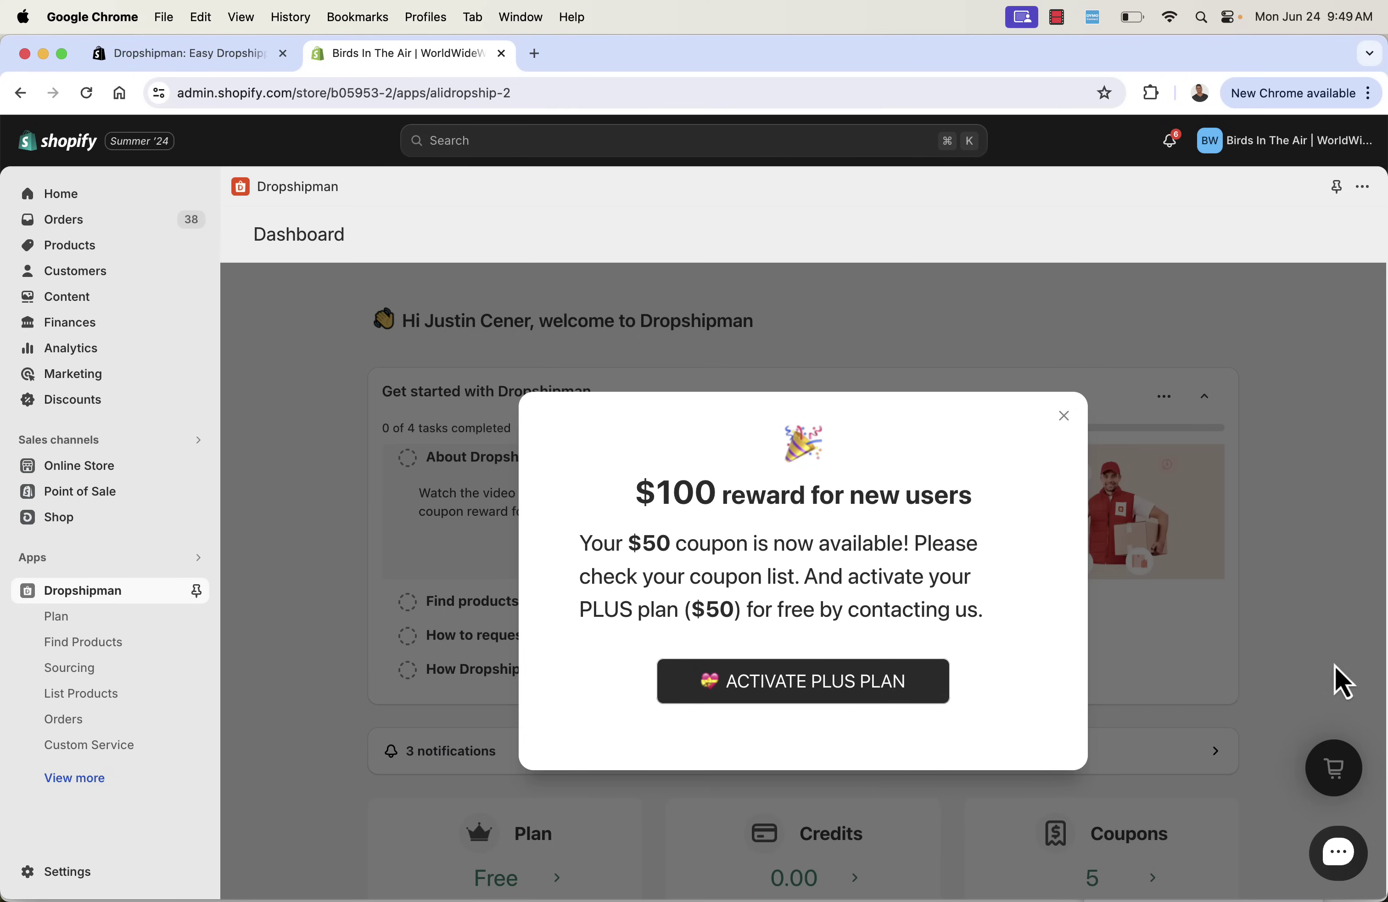
click(1062, 417)
Look through the Dropshipman dashboard, from the getting-started tasks and fulfilled orders chart to the partner apps.
scroll(995, 427, down, 2)
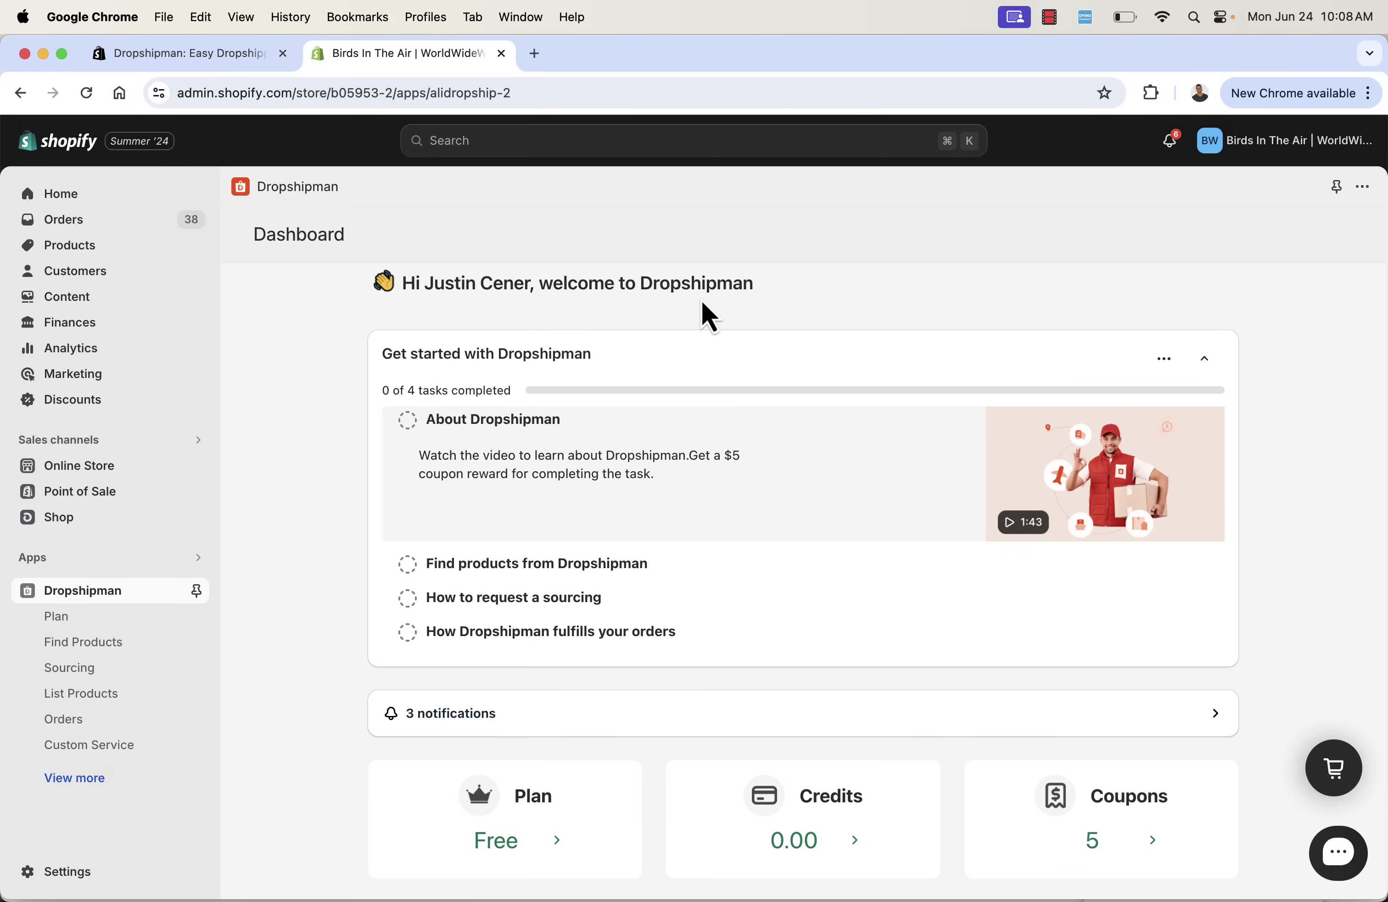
scroll(591, 372, down, 5)
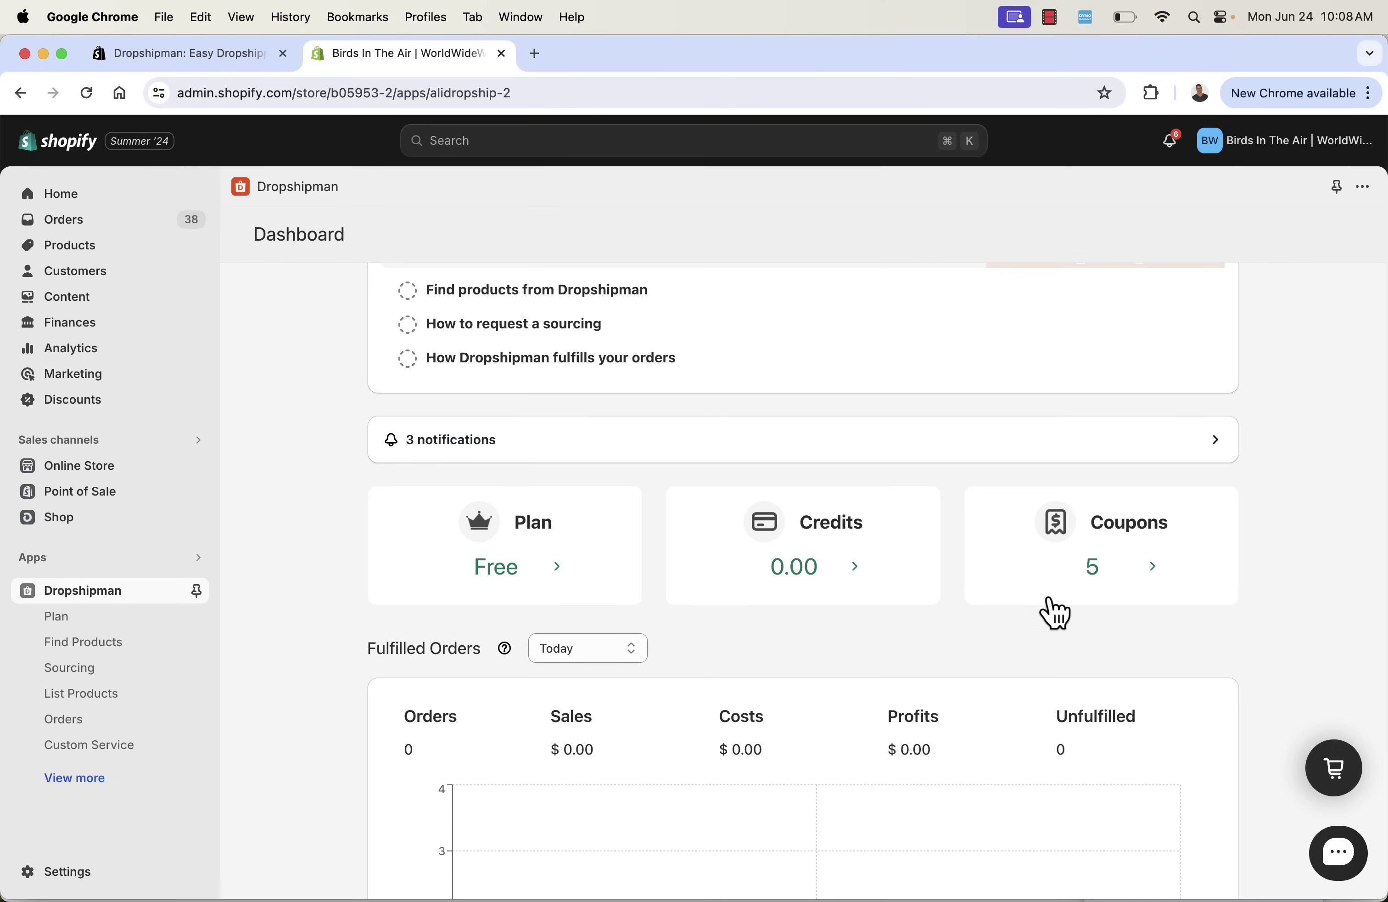
scroll(1122, 585, down, 5)
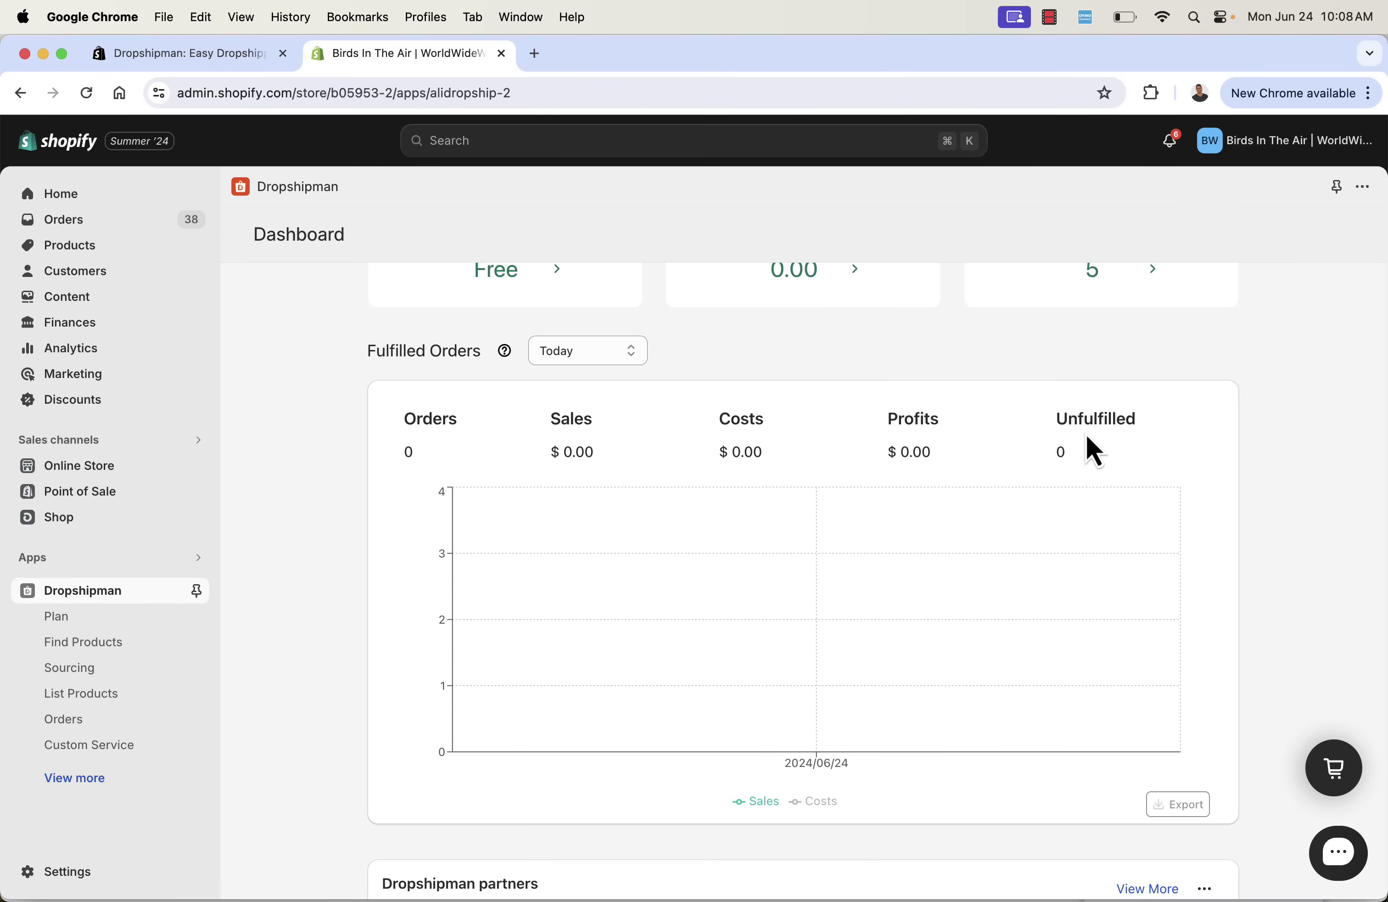
scroll(1045, 432, down, 7)
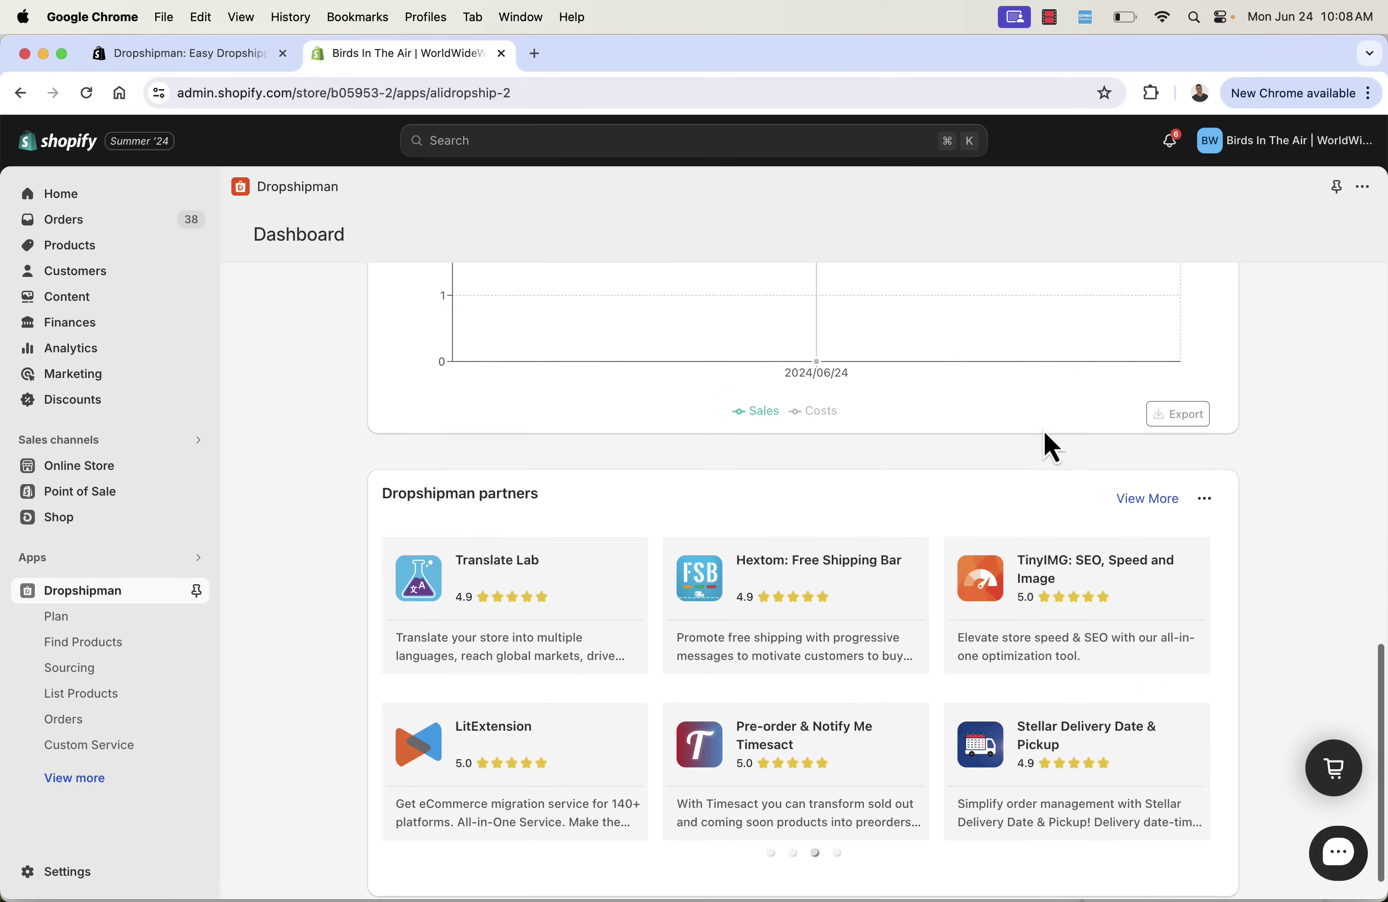
scroll(1045, 432, down, 1)
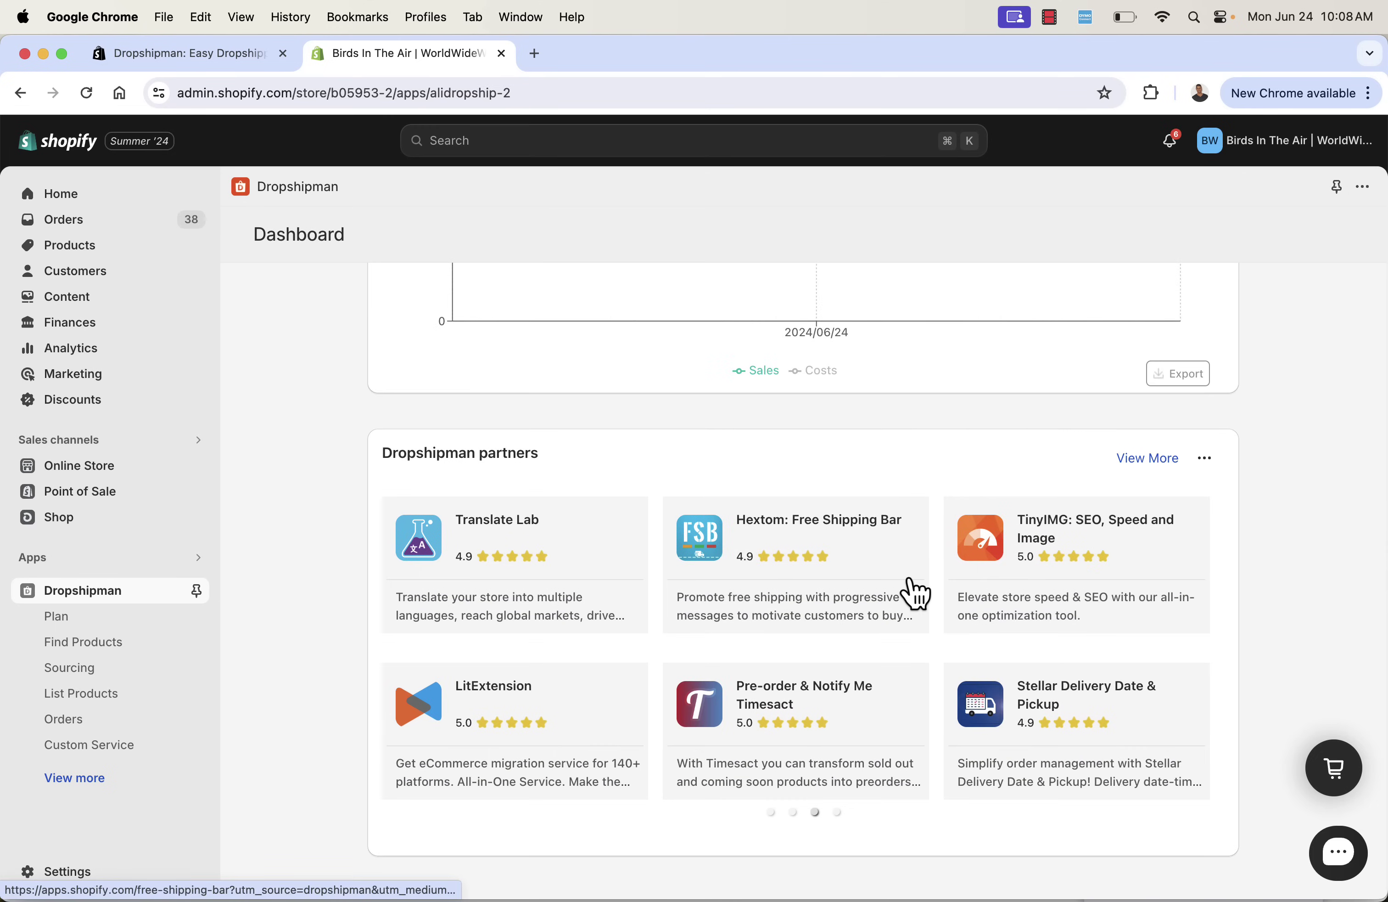
scroll(914, 592, up, 10)
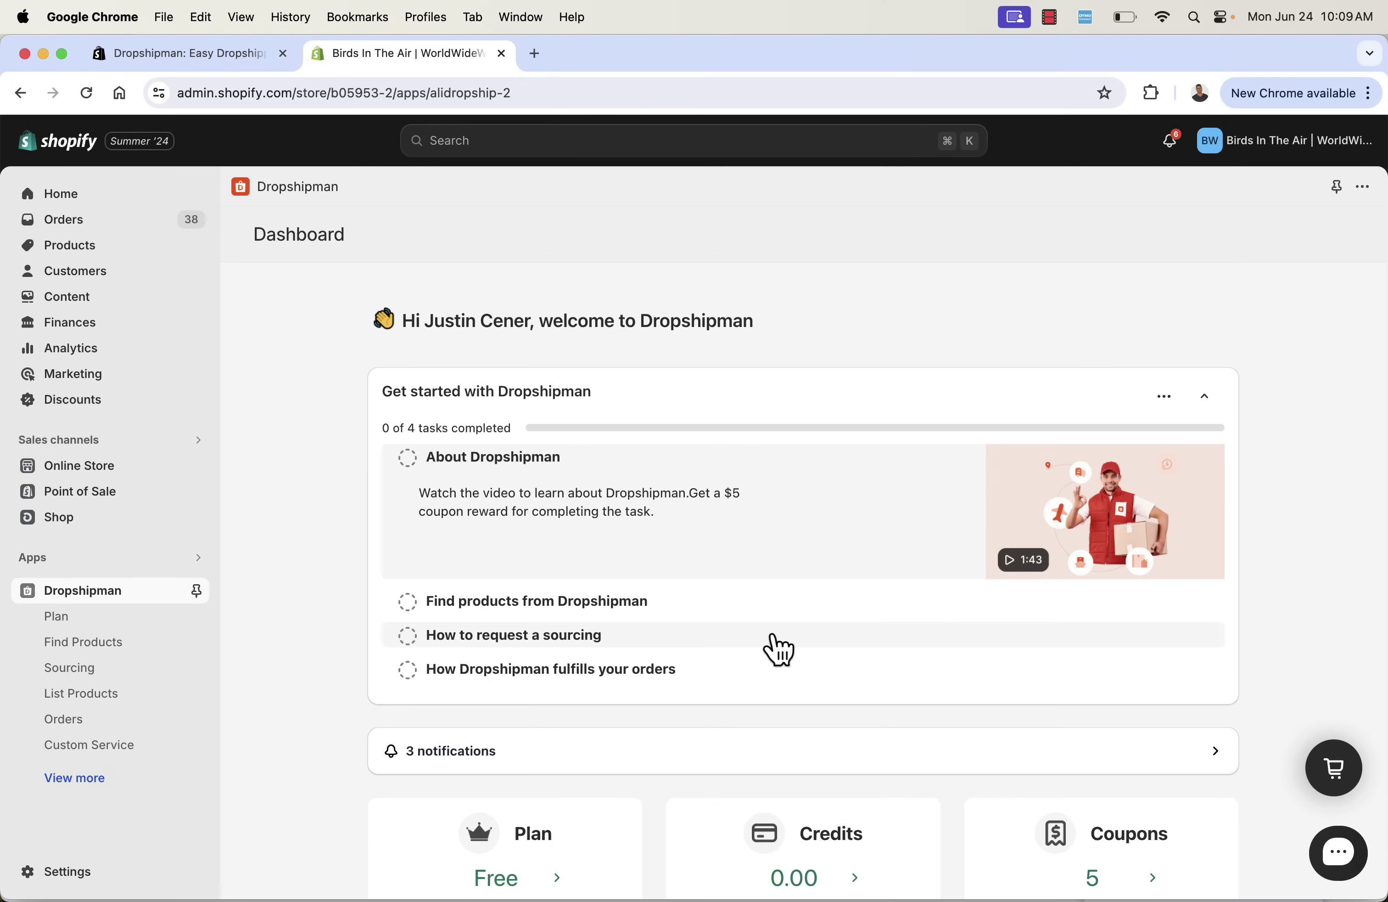
View the getting-started tasks on finding products, requesting a sourcing, and how Dropshipman fulfills orders.
click(753, 601)
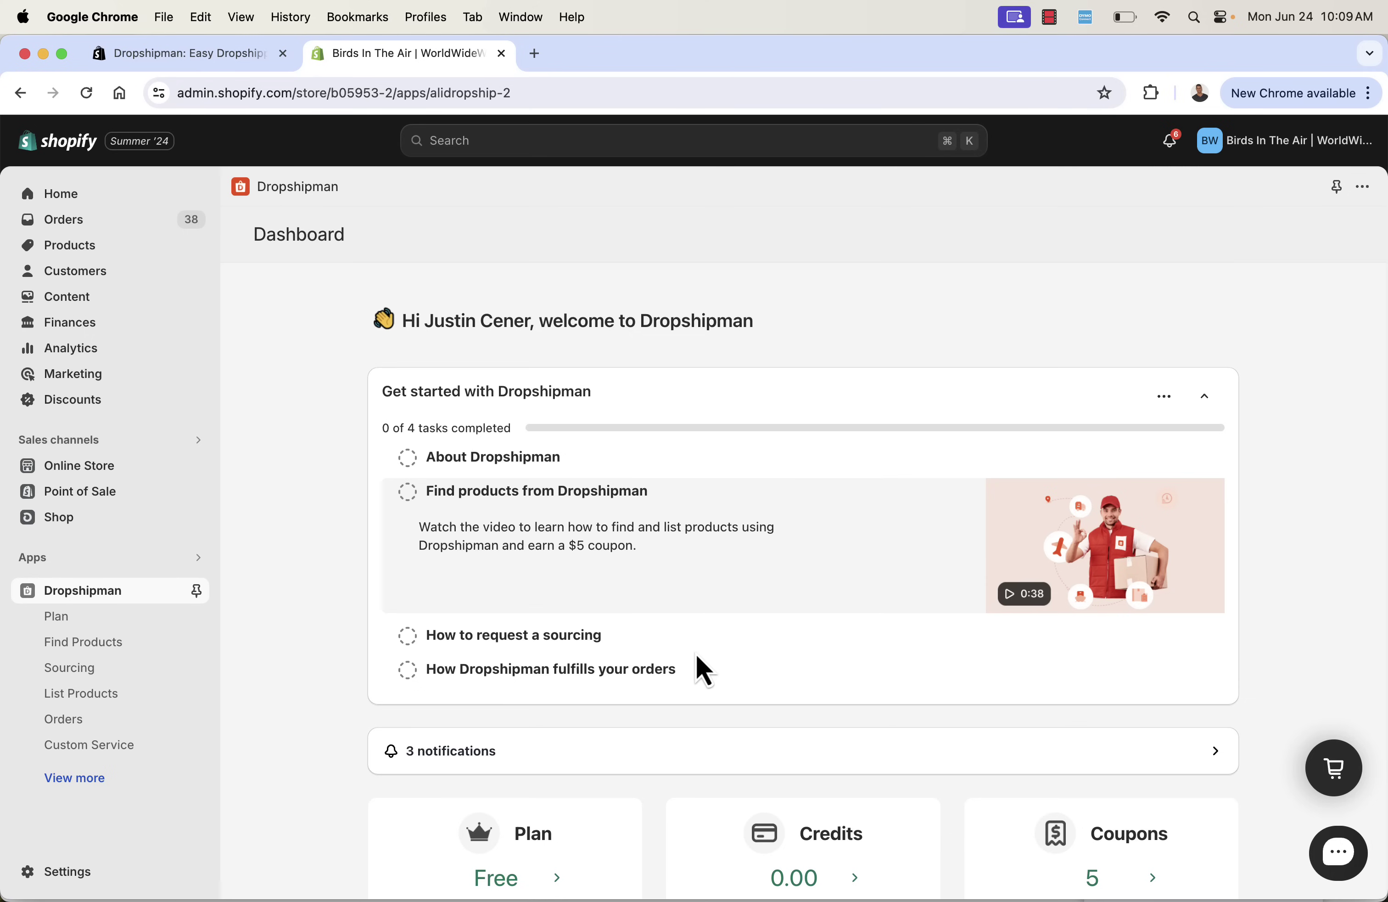
click(688, 641)
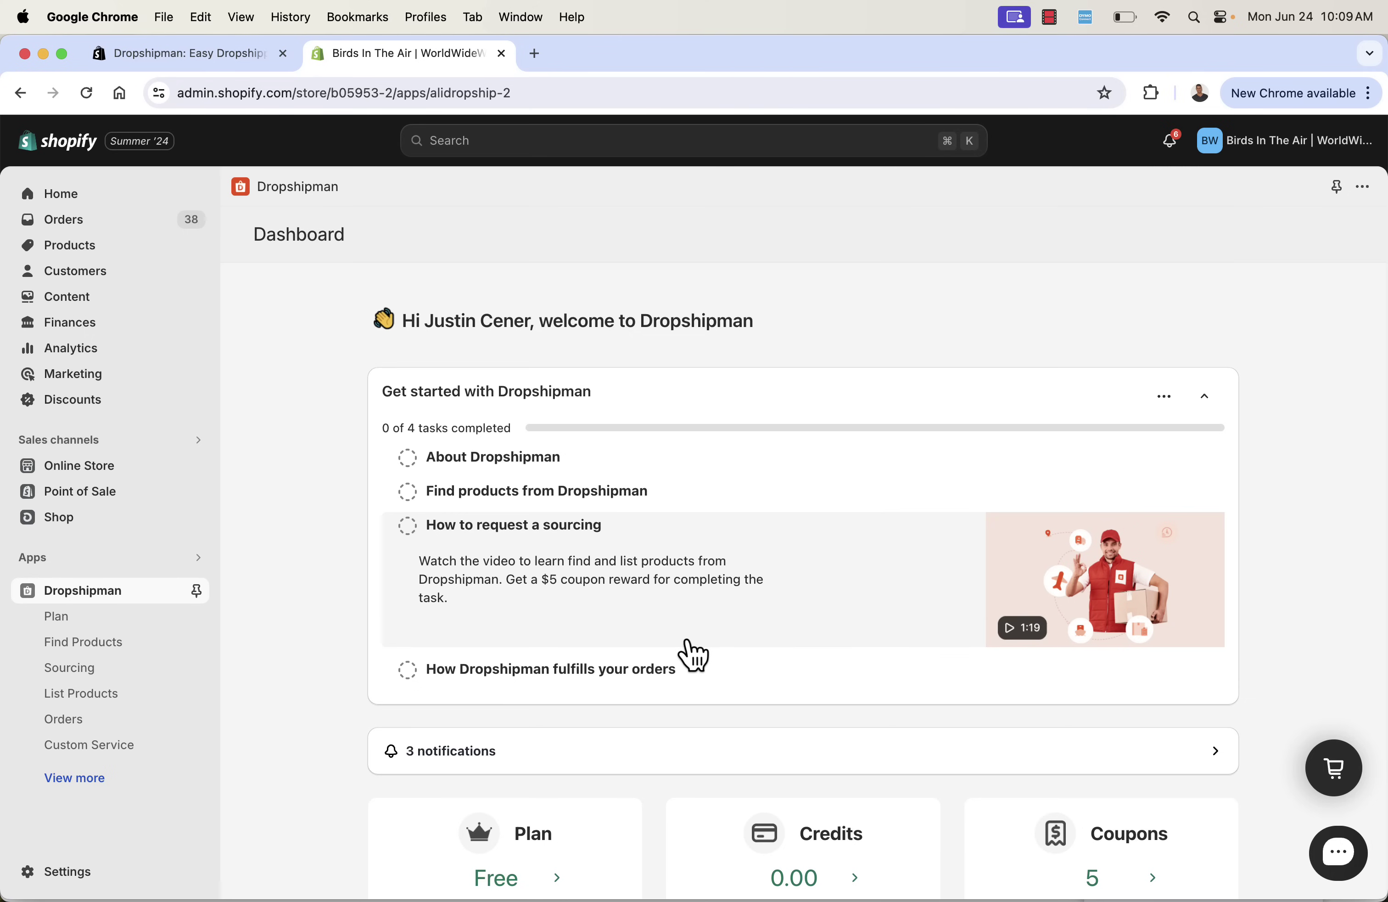
click(667, 672)
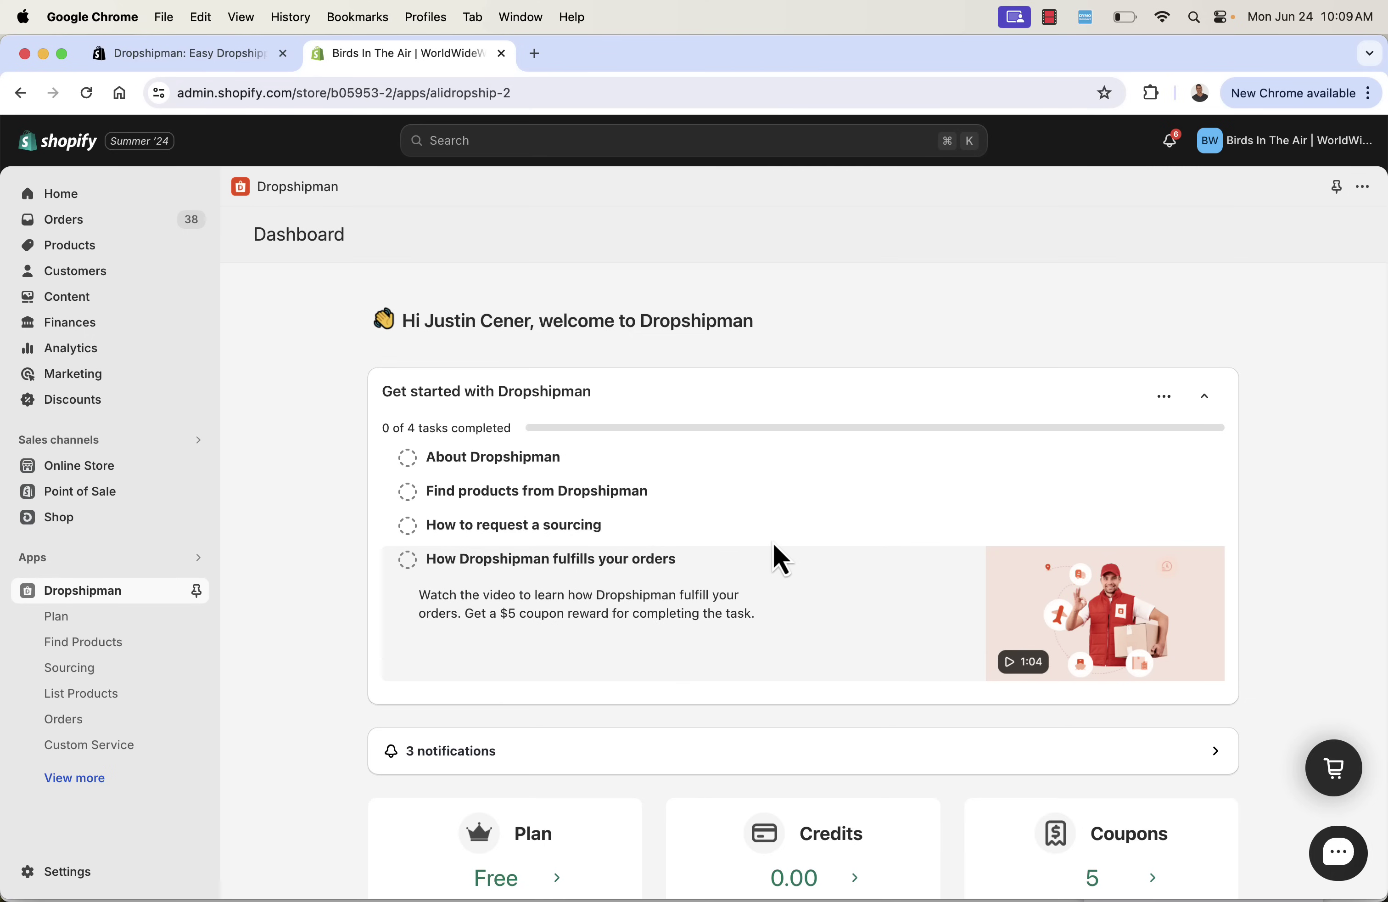
Compare the PLUS, PRO and BASIC subscription plans, showing the full feature list of the PLUS plan.
click(134, 622)
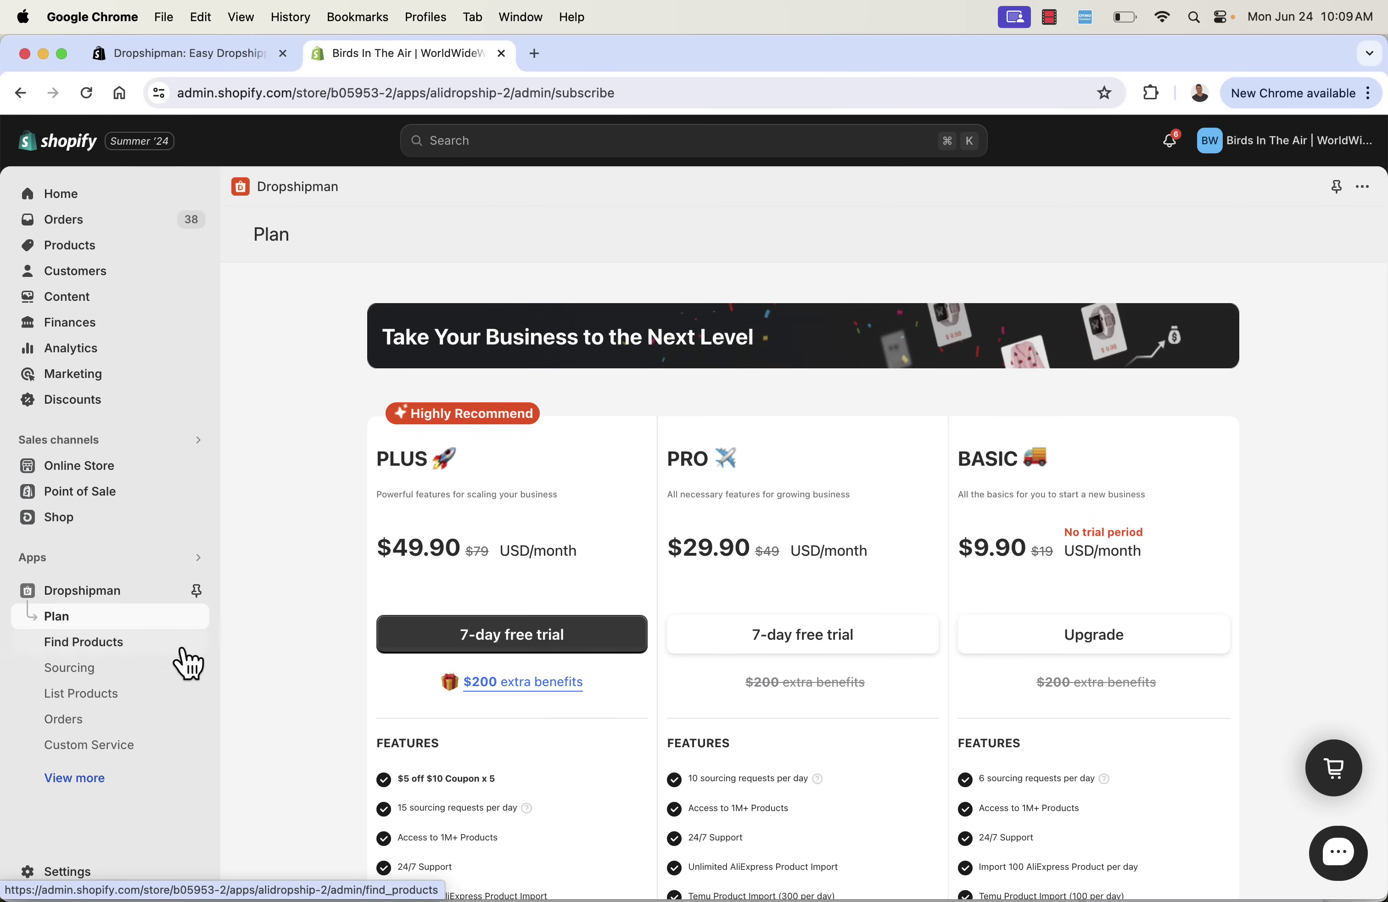
scroll(291, 576, down, 3)
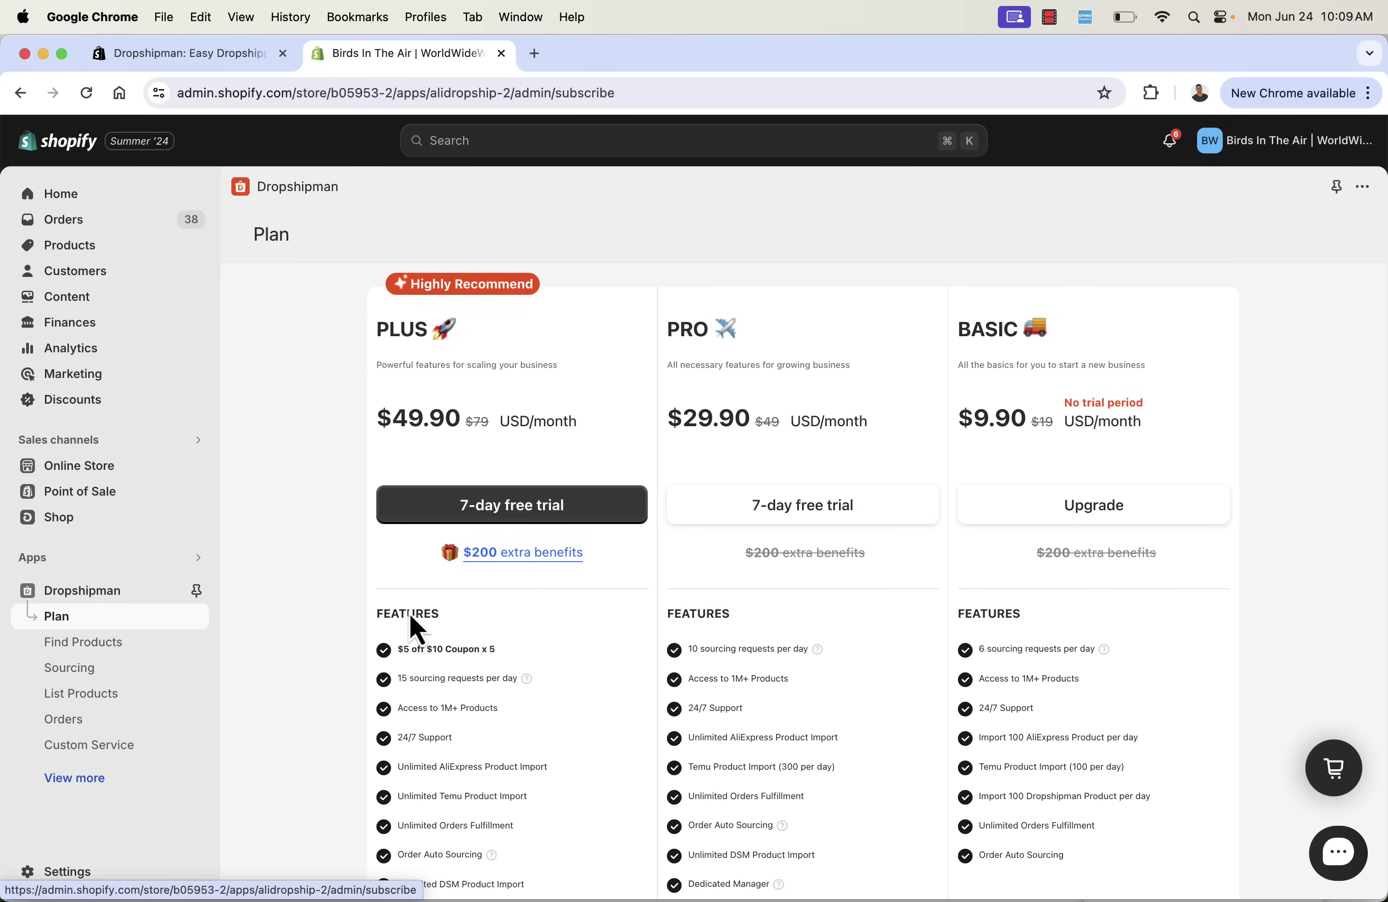
scroll(415, 699, down, 1)
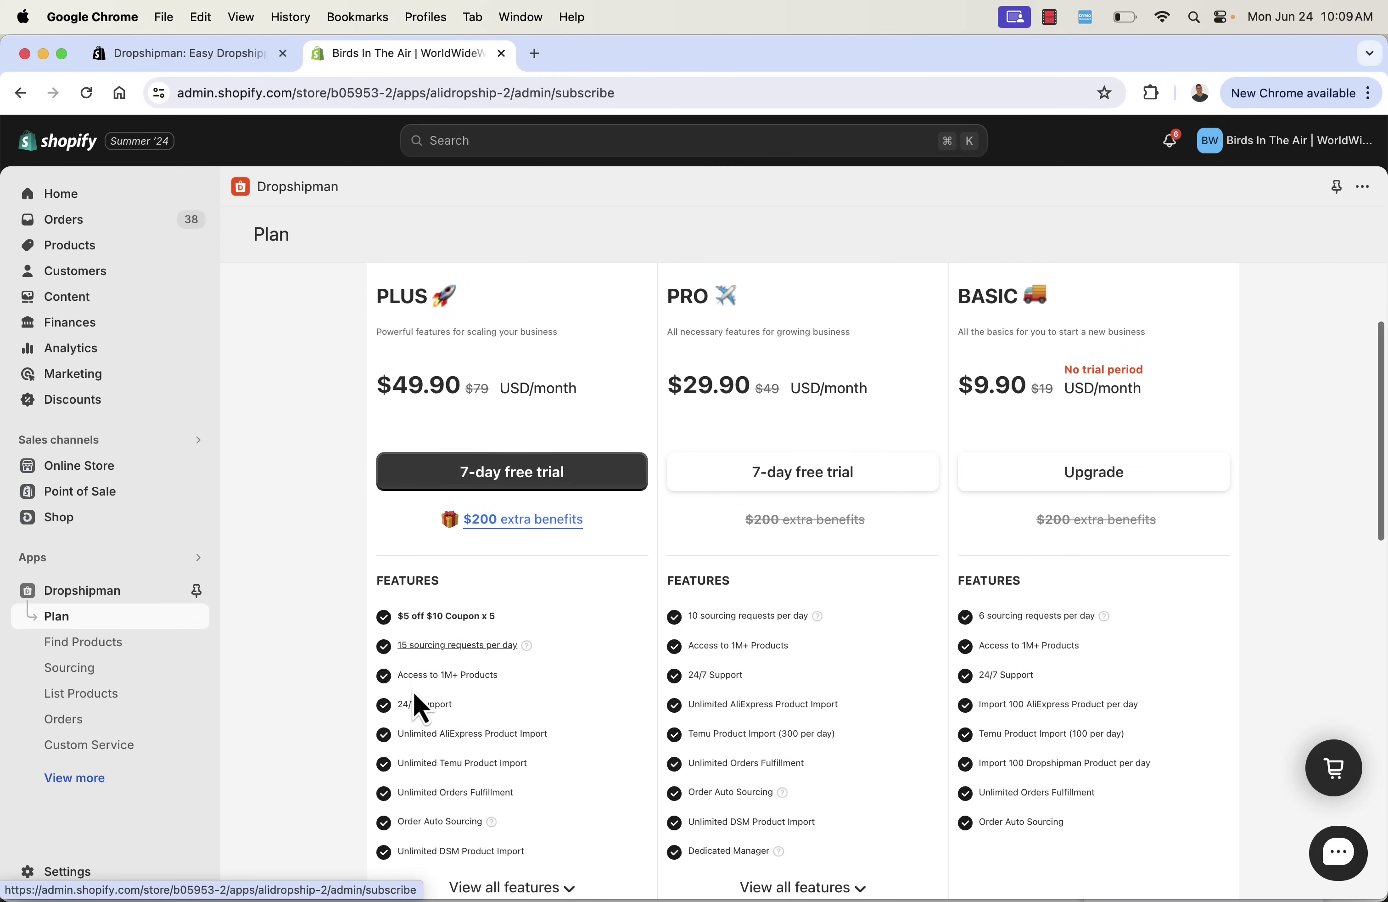
scroll(413, 706, down, 3)
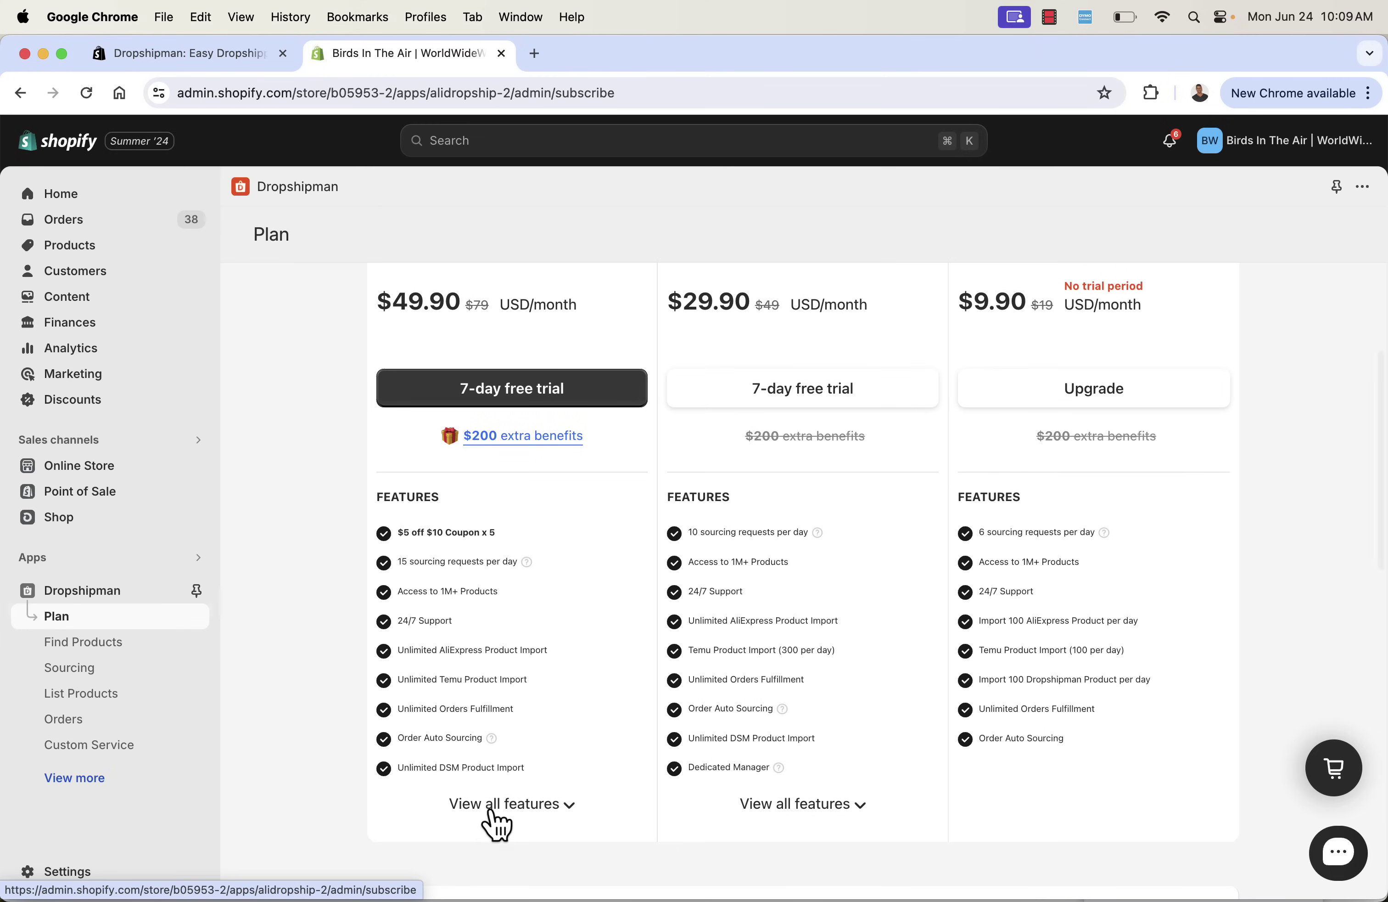
click(491, 808)
scroll(482, 734, down, 6)
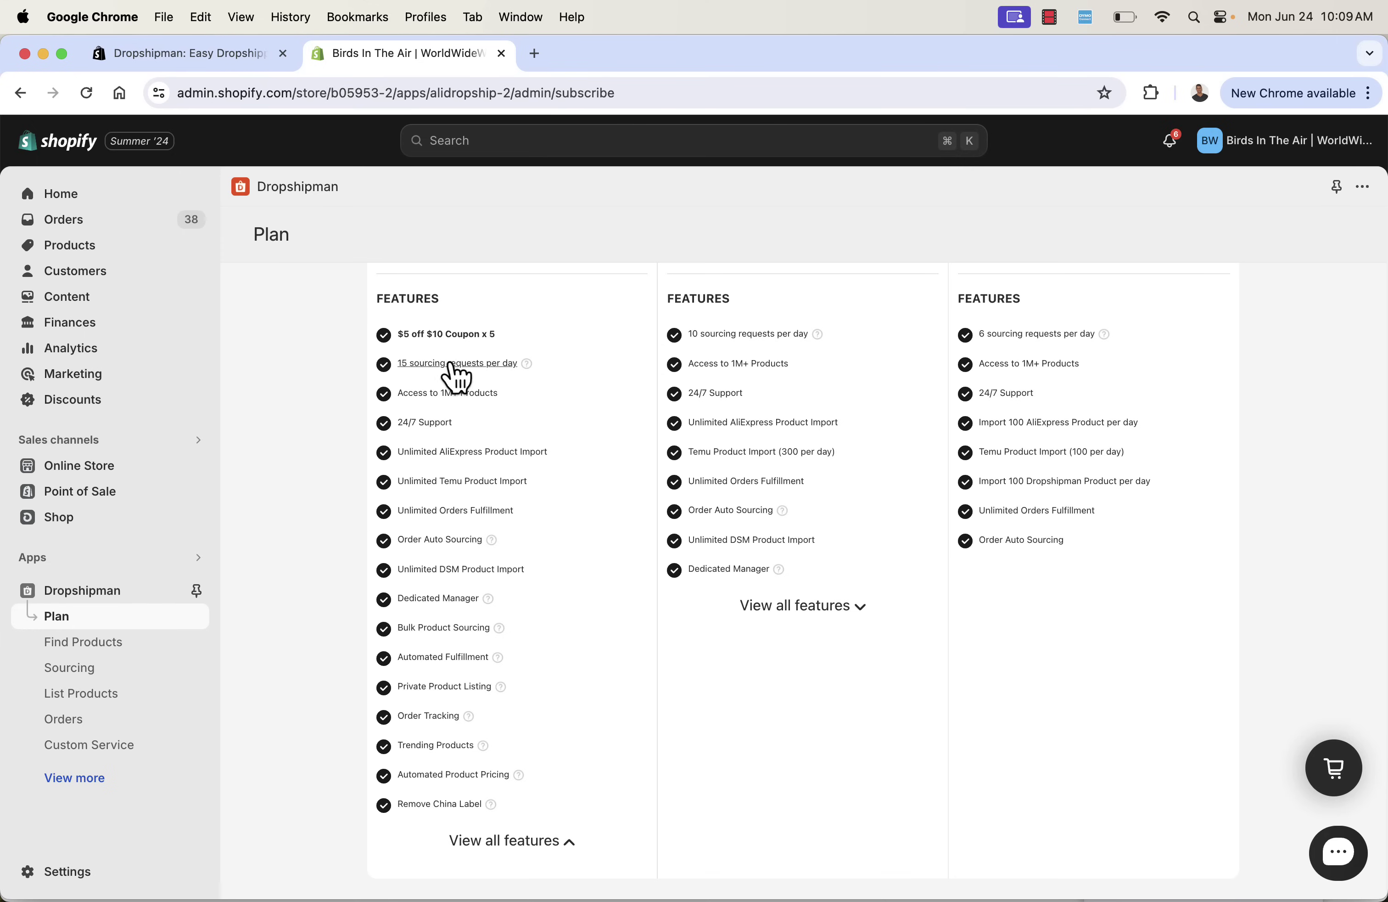
mouse_move(452, 364)
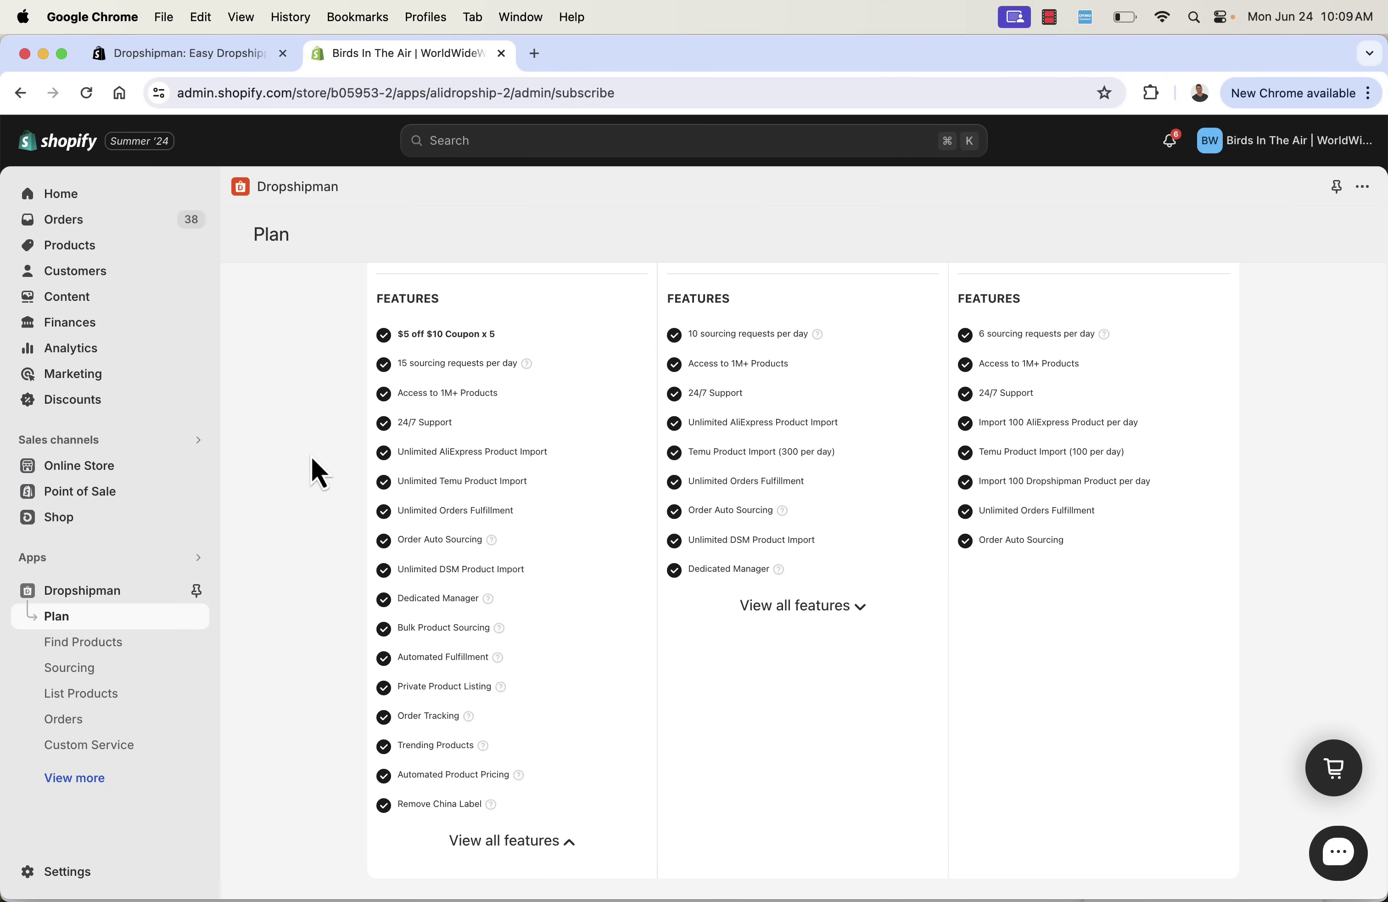
scroll(312, 459, down, 1)
scroll(312, 459, up, 3)
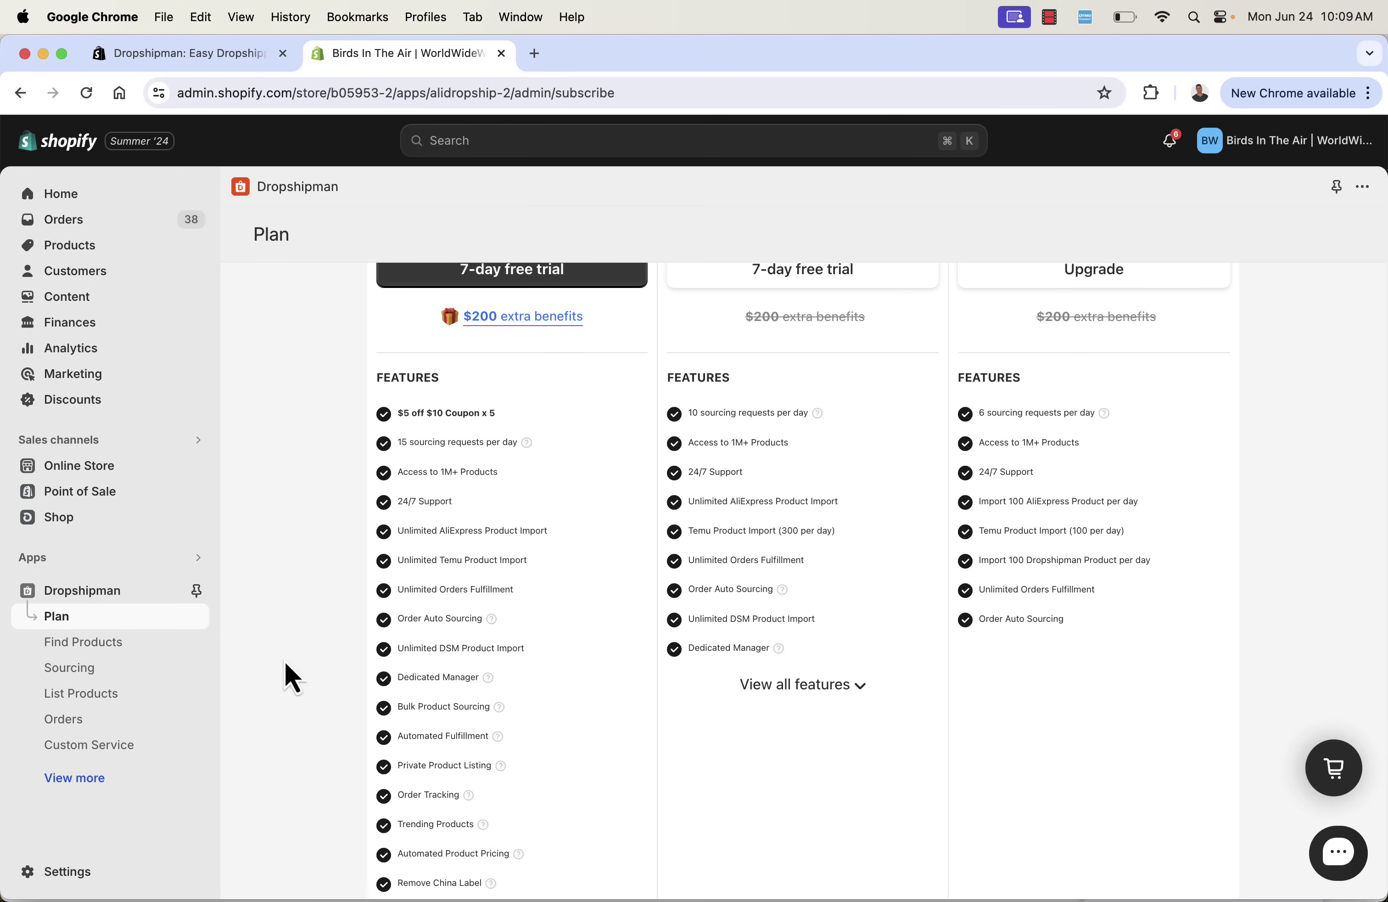
scroll(270, 695, up, 4)
Go to Find Products and submit Men's Clothing and Women's Clothing as the recommended picks.
click(85, 643)
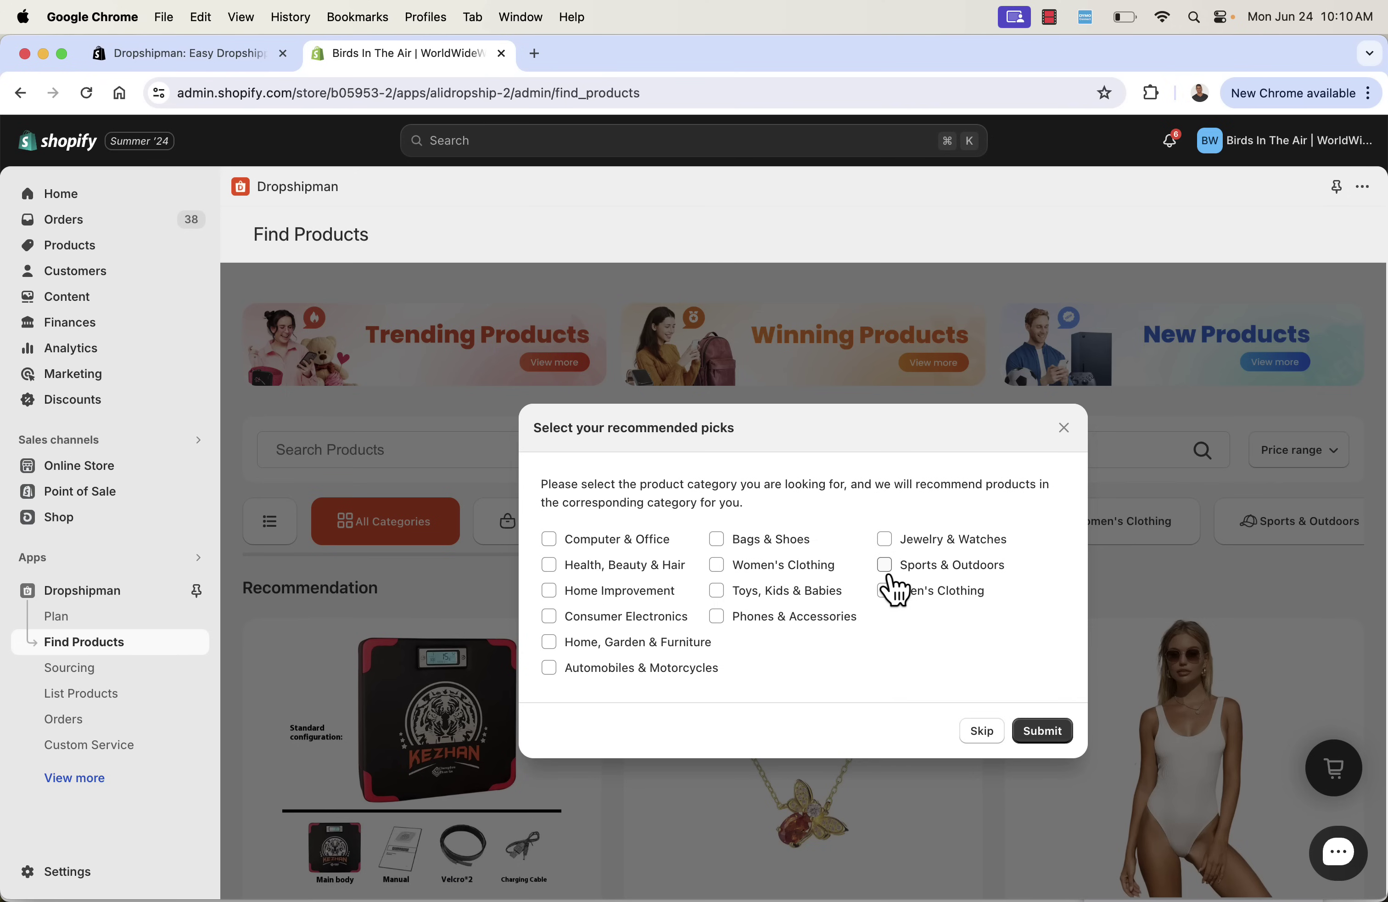
click(719, 567)
click(549, 618)
click(549, 618)
click(886, 565)
click(885, 590)
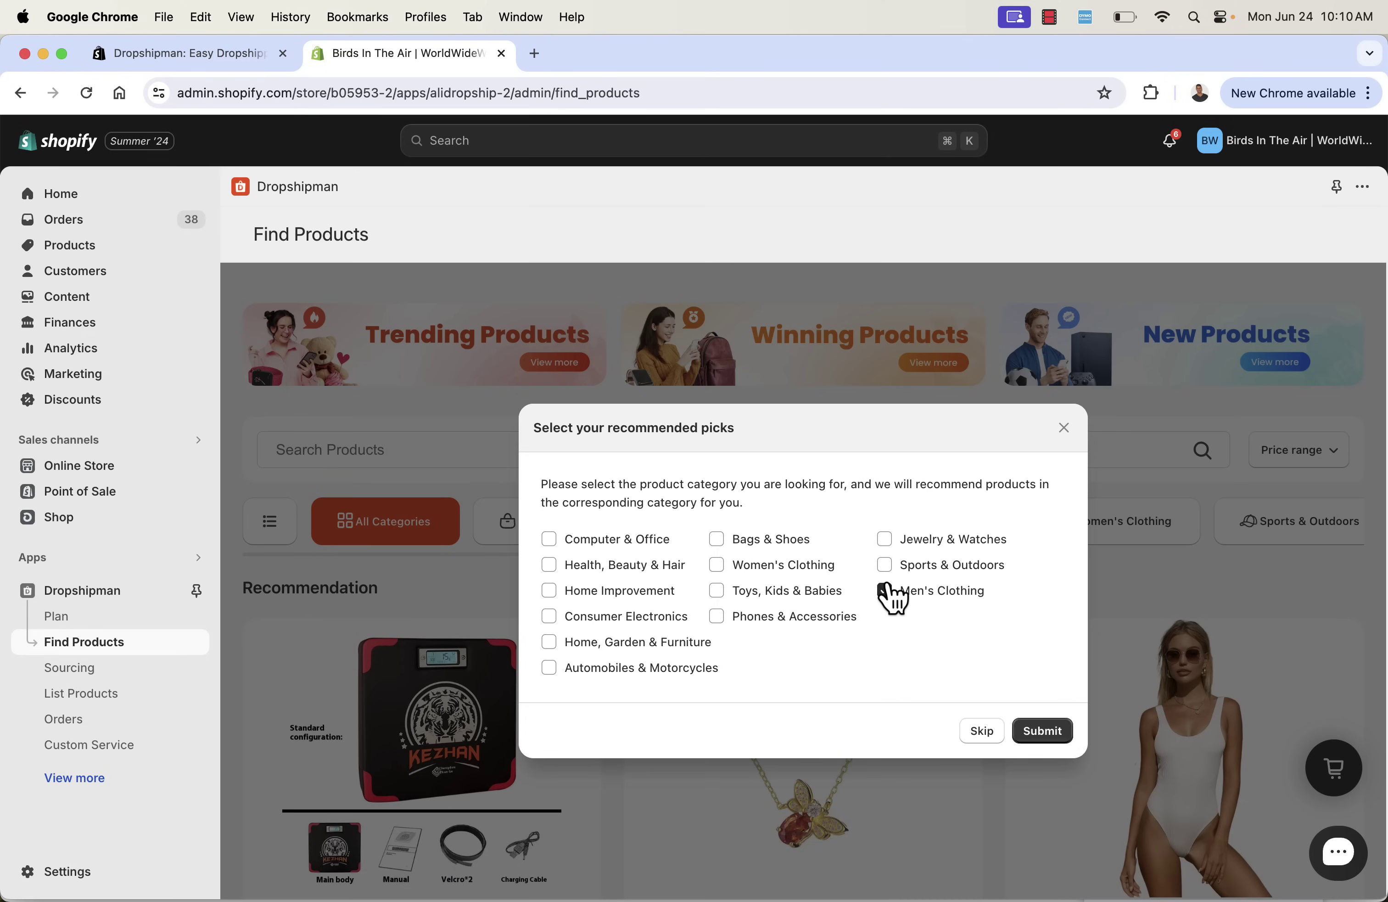
click(759, 569)
click(1053, 738)
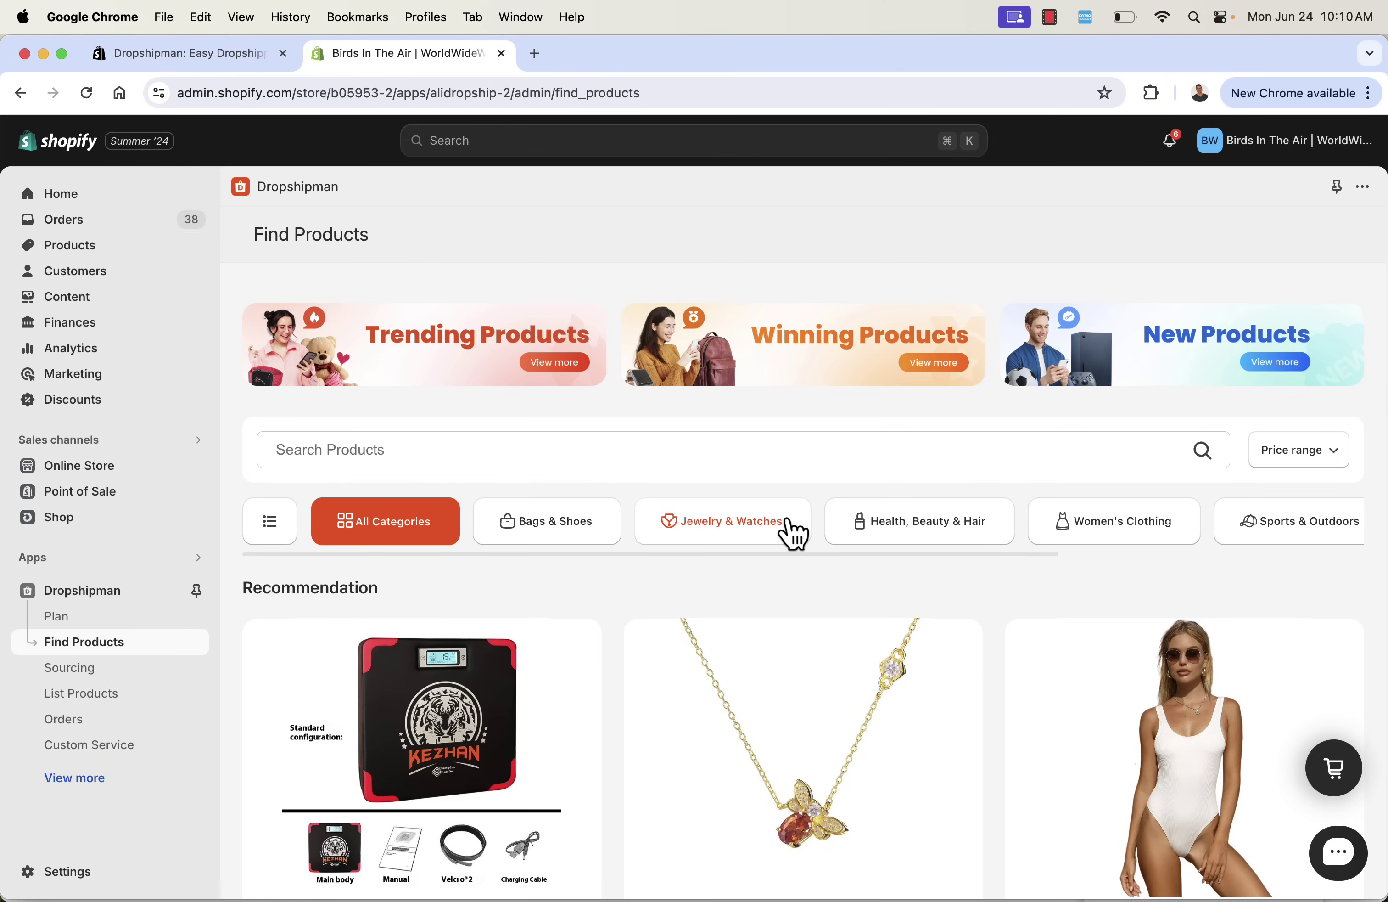
Browse the recommended products on the Find Products page, checking their ratings, prices and add-to-list options.
scroll(724, 546, down, 4)
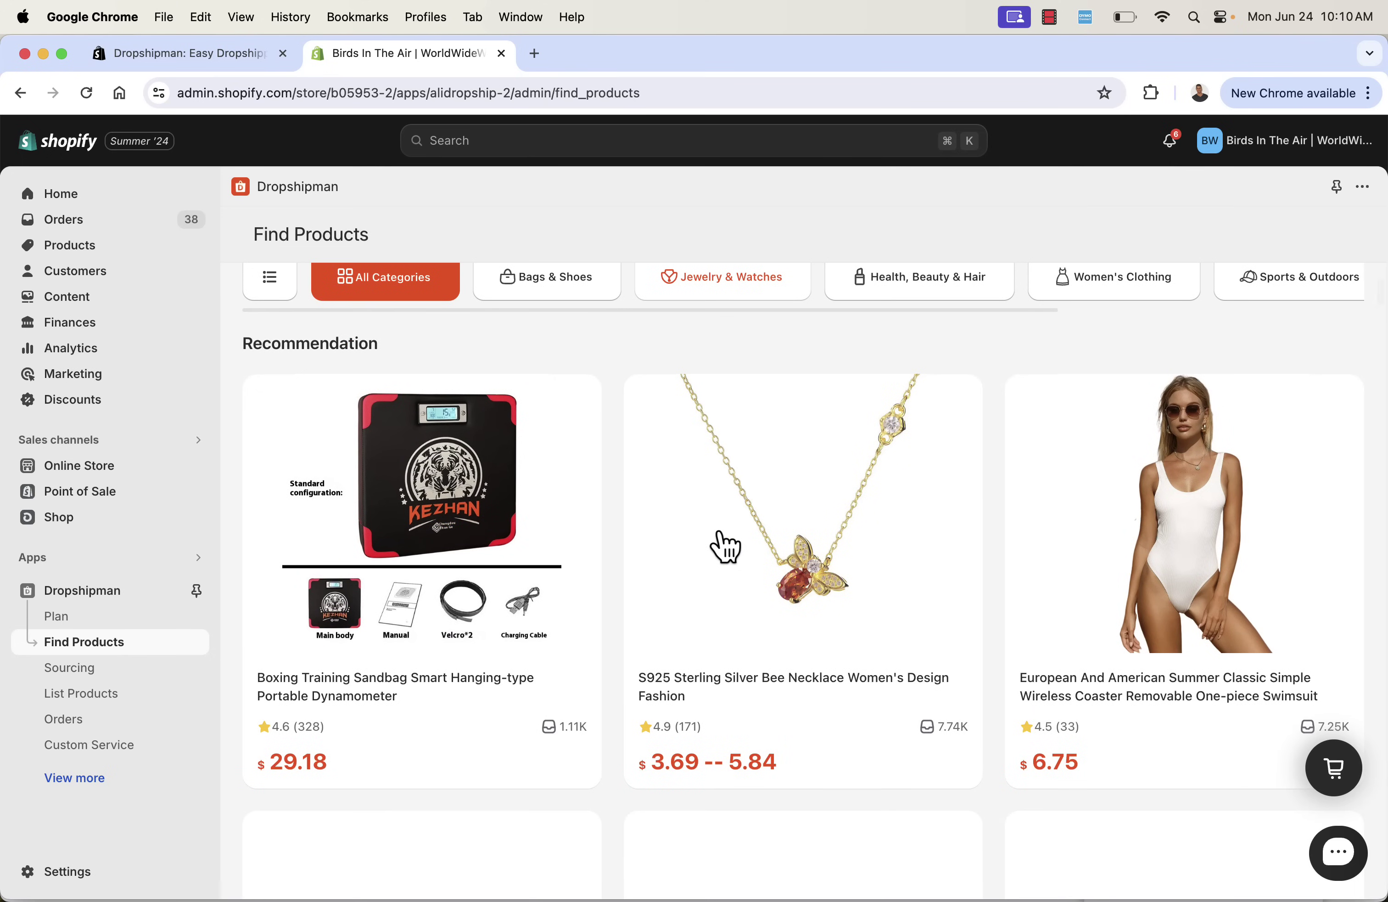
scroll(507, 504, down, 1)
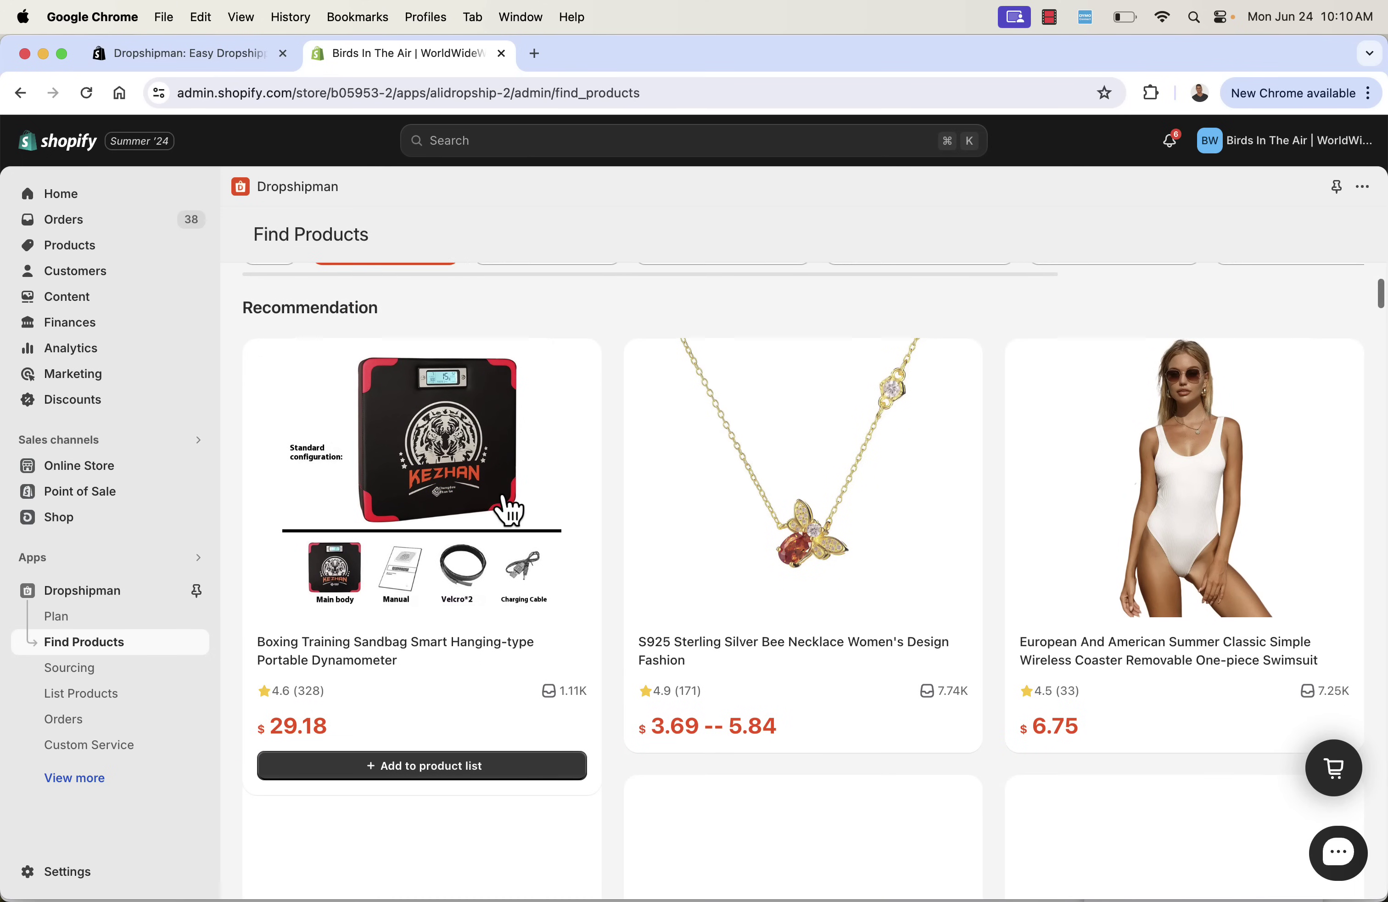
scroll(542, 496, down, 4)
scroll(542, 496, down, 3)
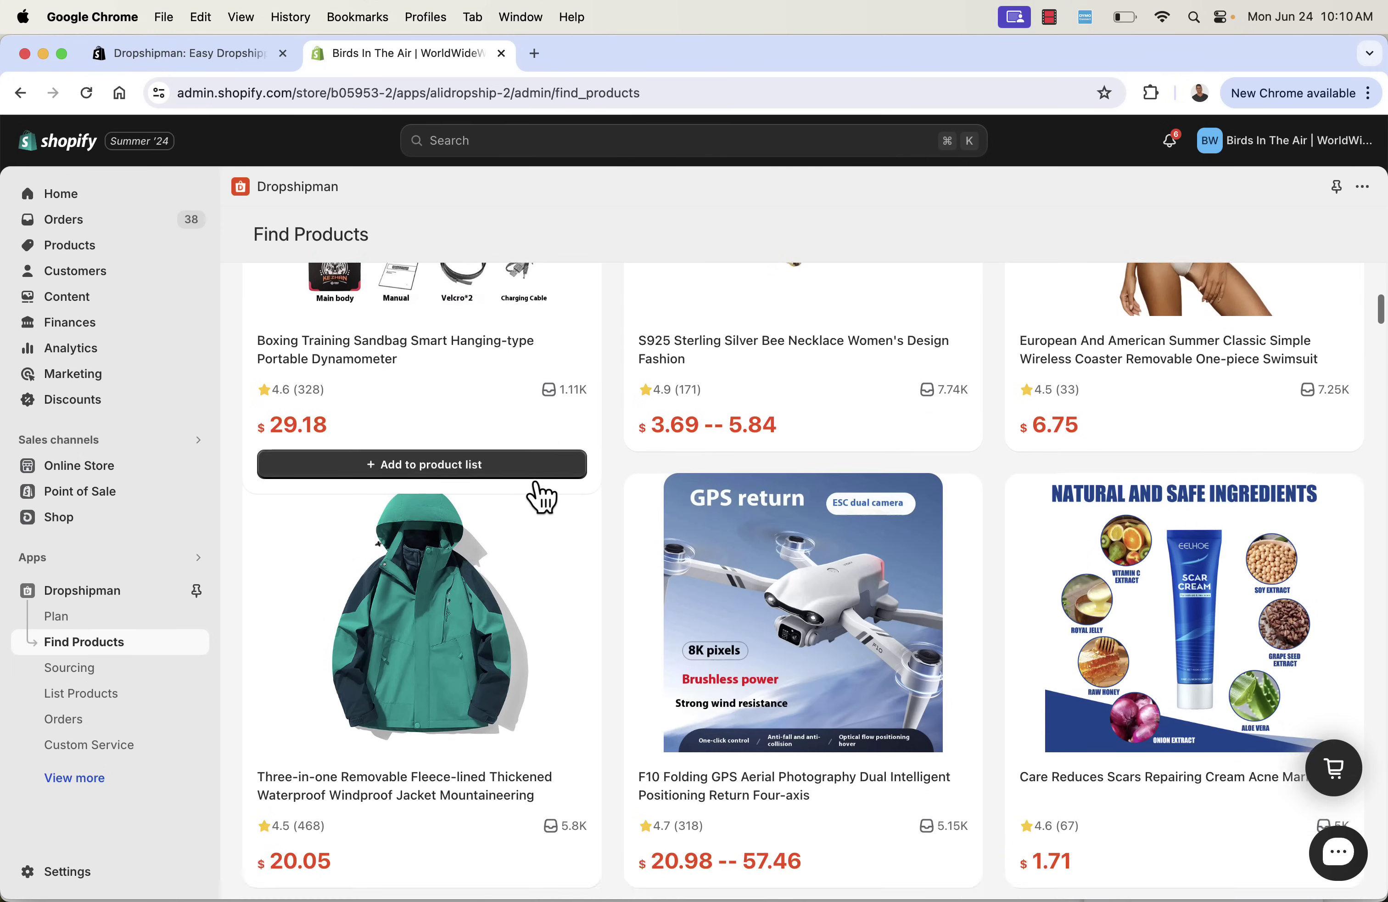
mouse_move(755, 515)
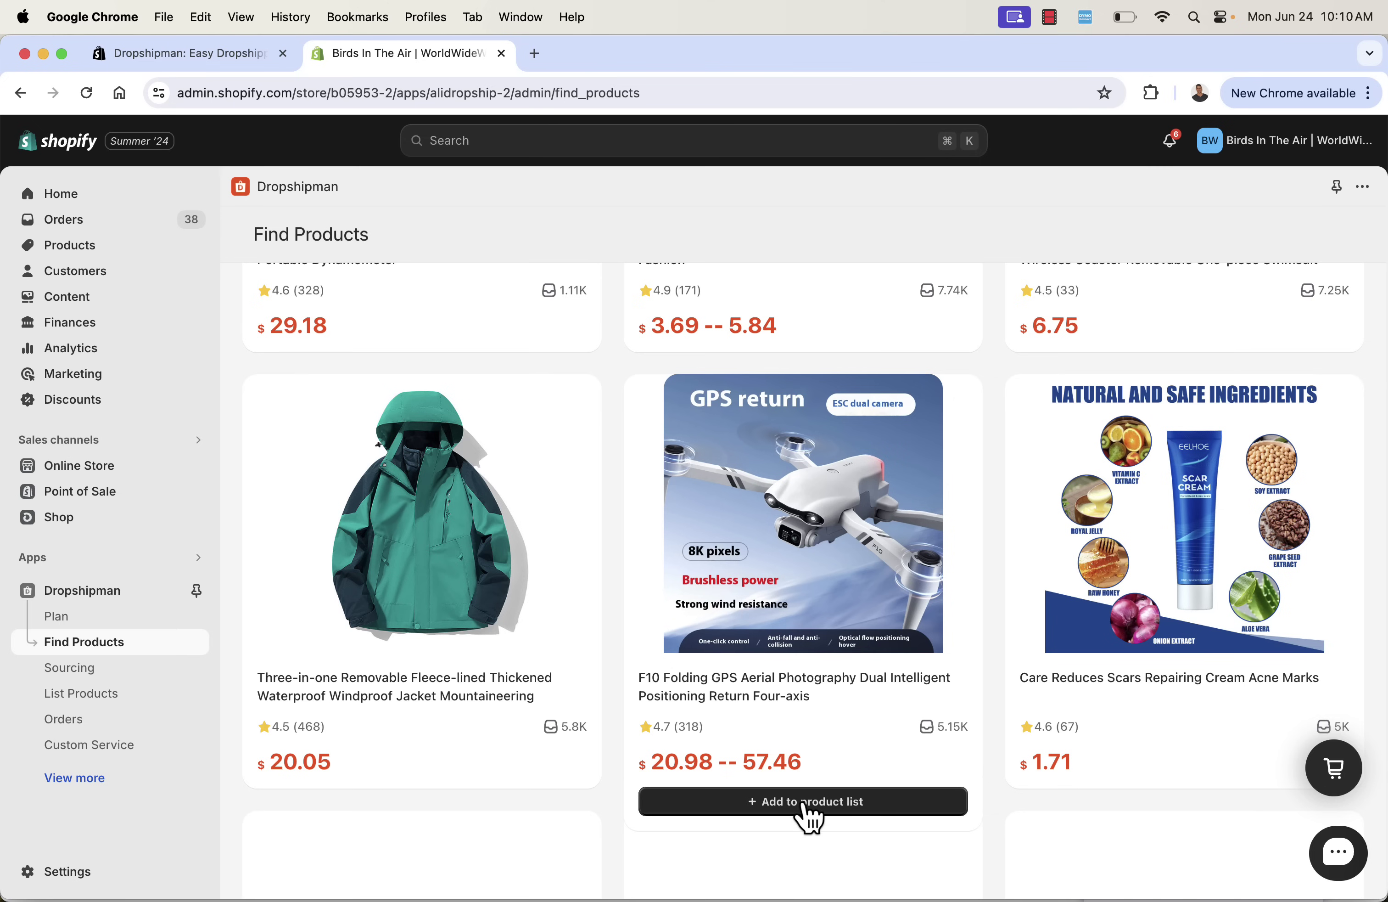
mouse_move(1079, 744)
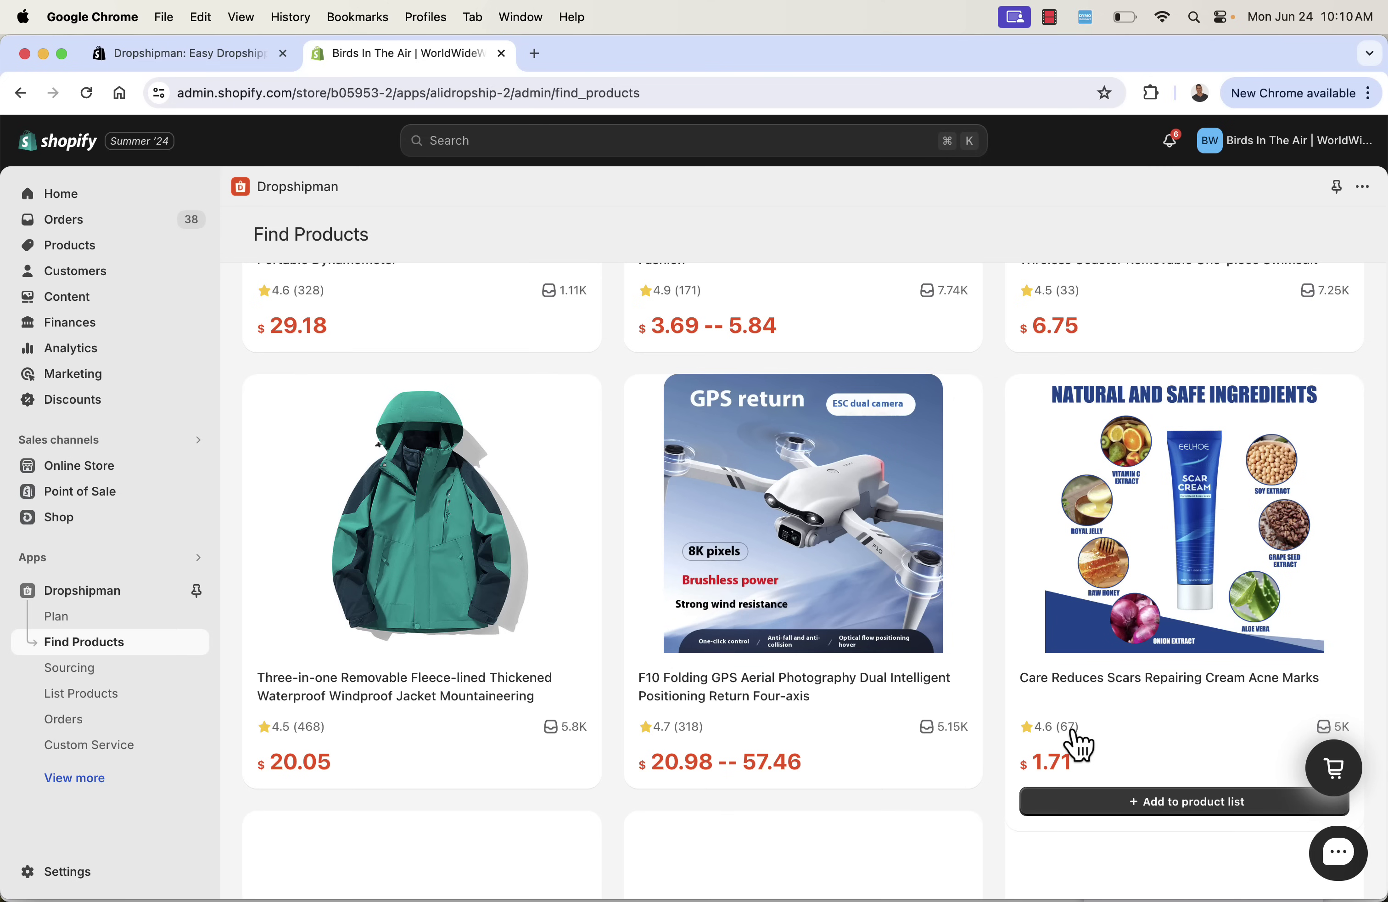
scroll(1083, 743, down, 5)
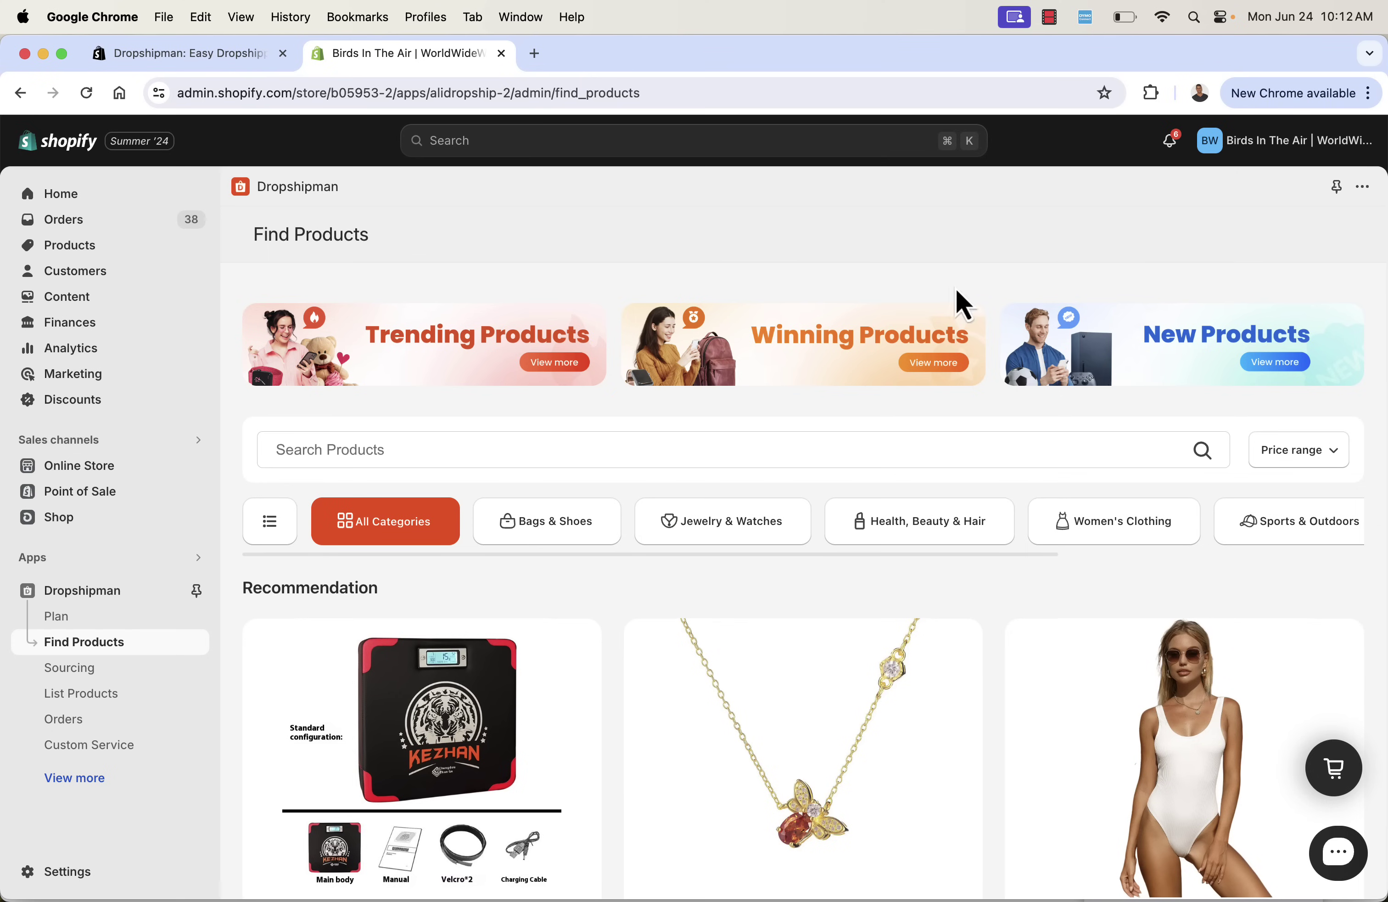
Try to open the Trending Products and Winning Products collections, dismissing the plan upgrade dialog each time.
click(405, 351)
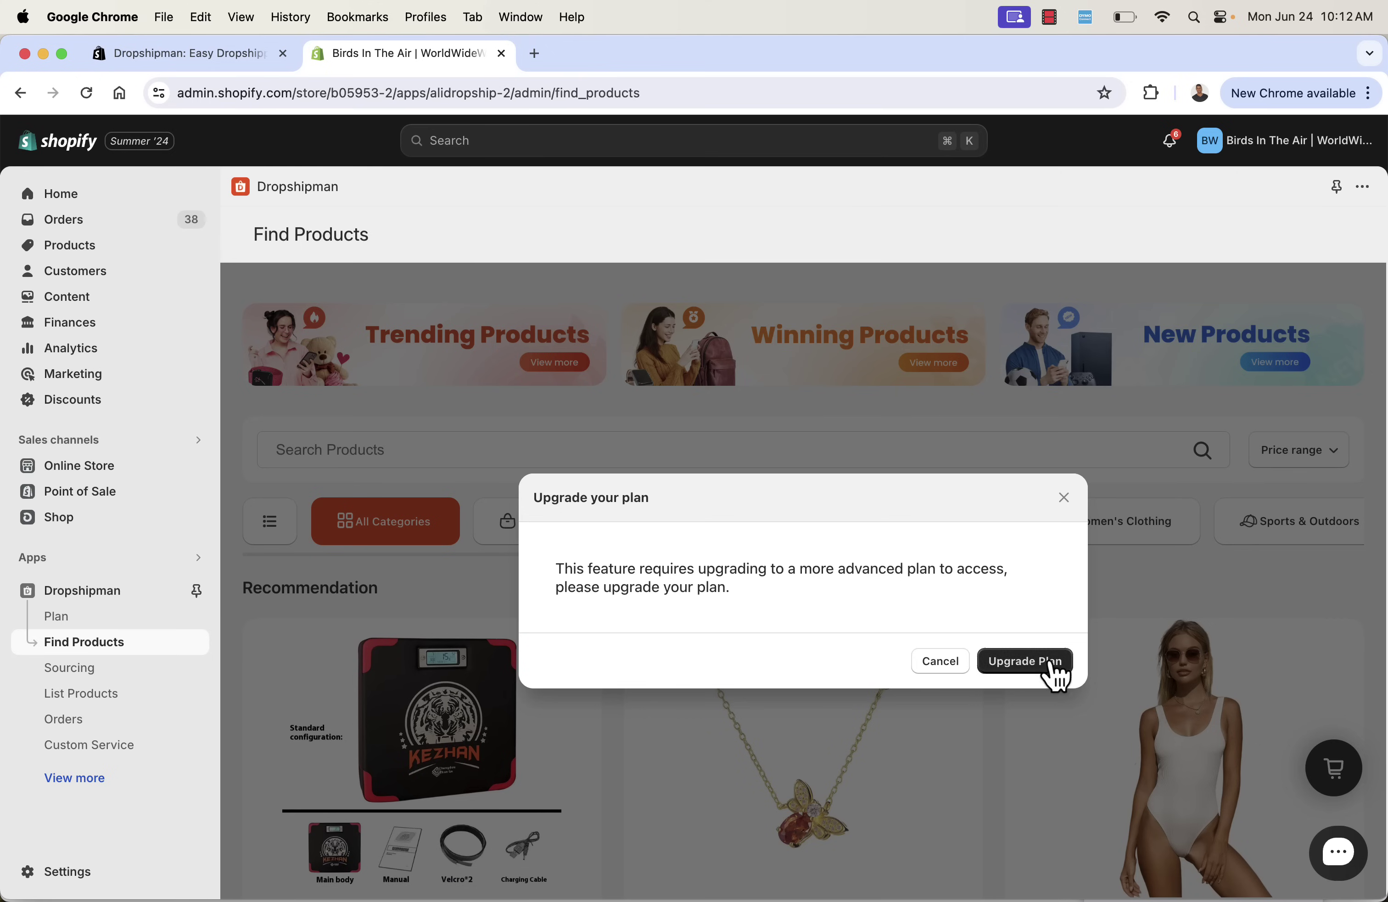
click(1064, 497)
click(878, 341)
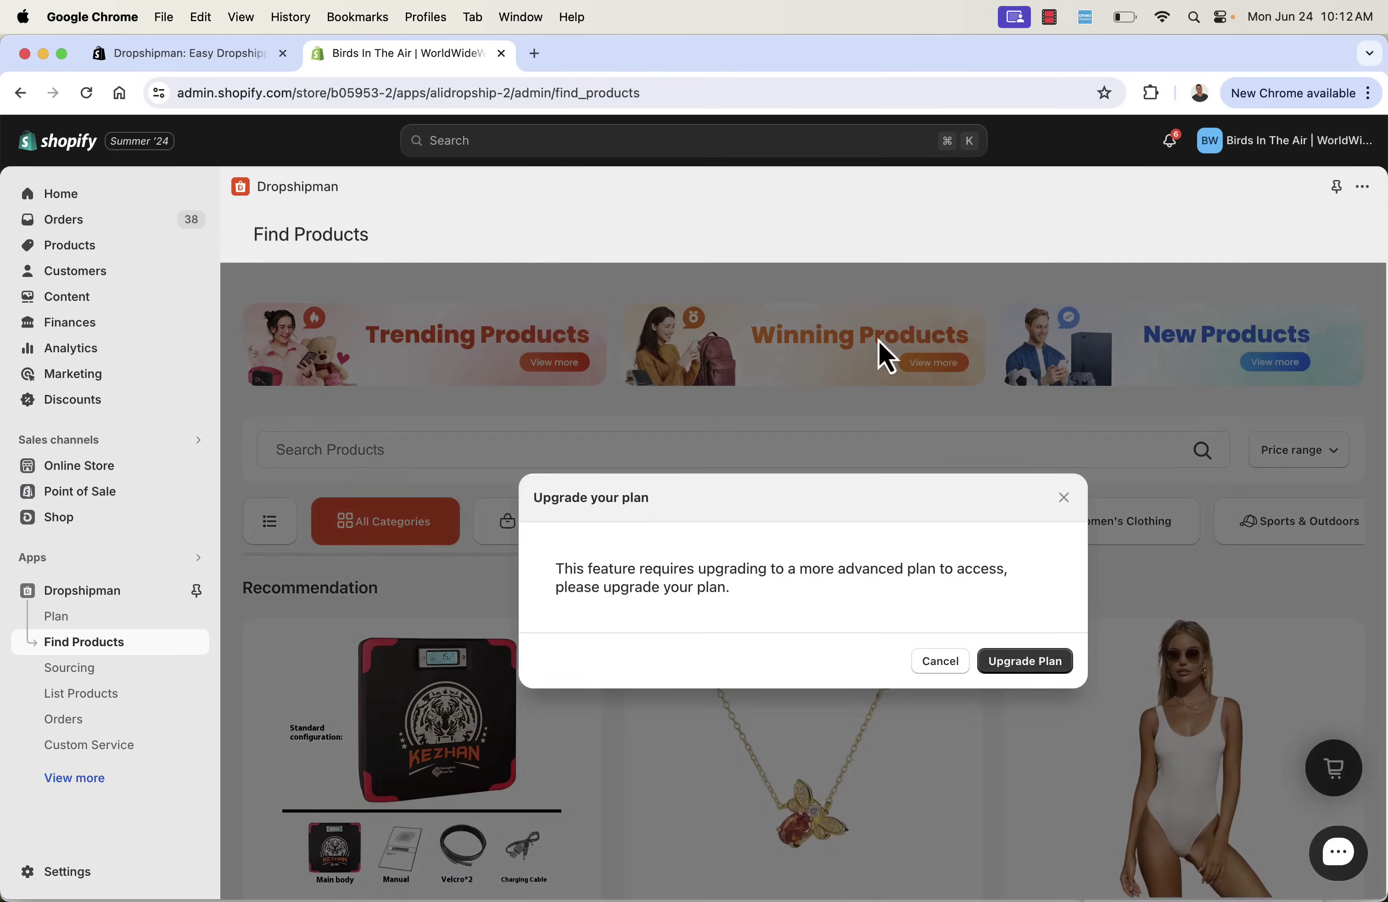
click(1065, 497)
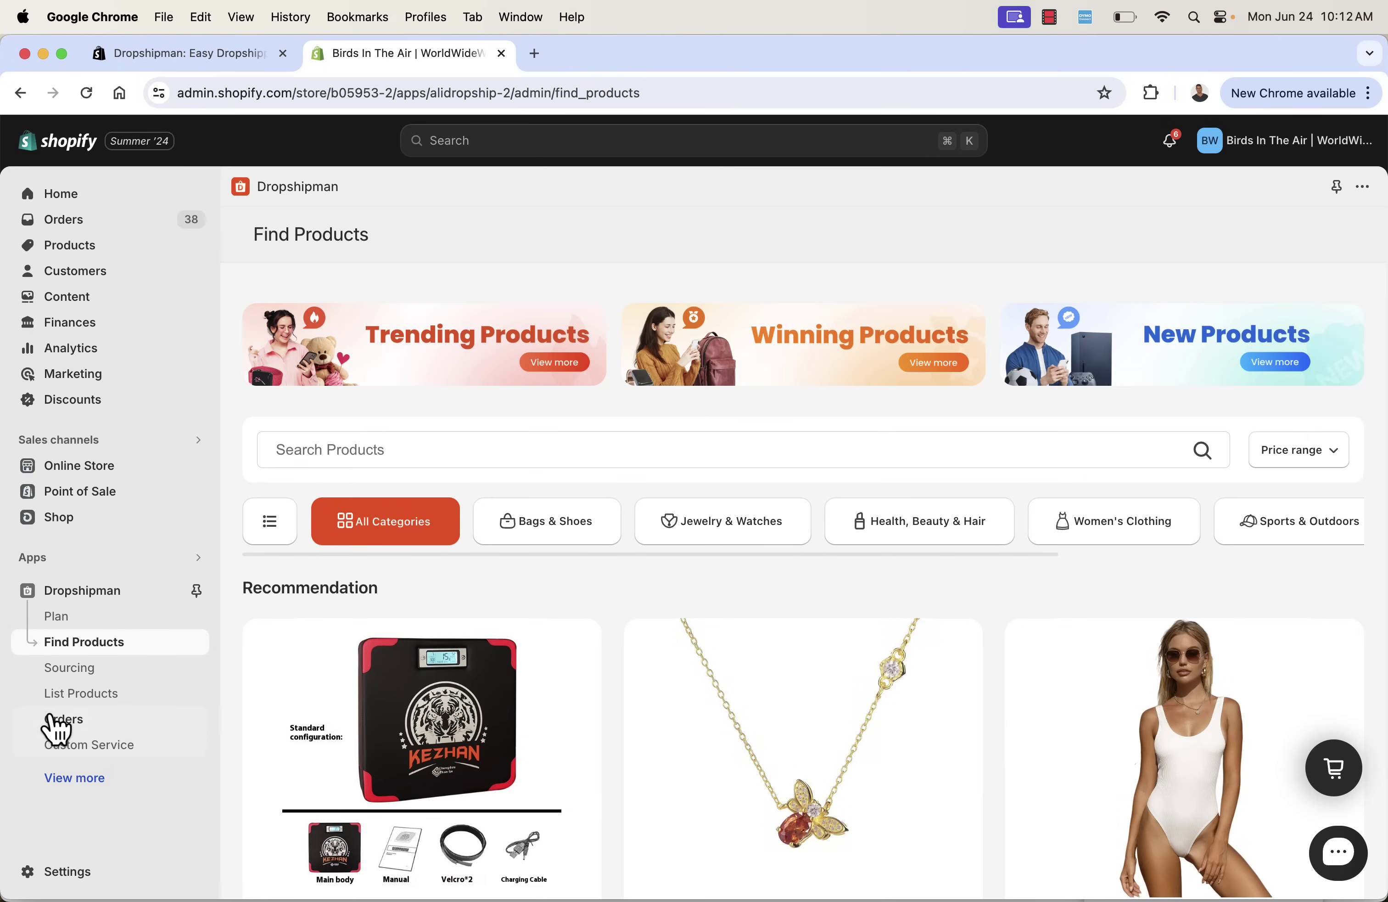
Open the 7-day free trial charge page for the PLUS plan, and return to the plan overview.
click(88, 619)
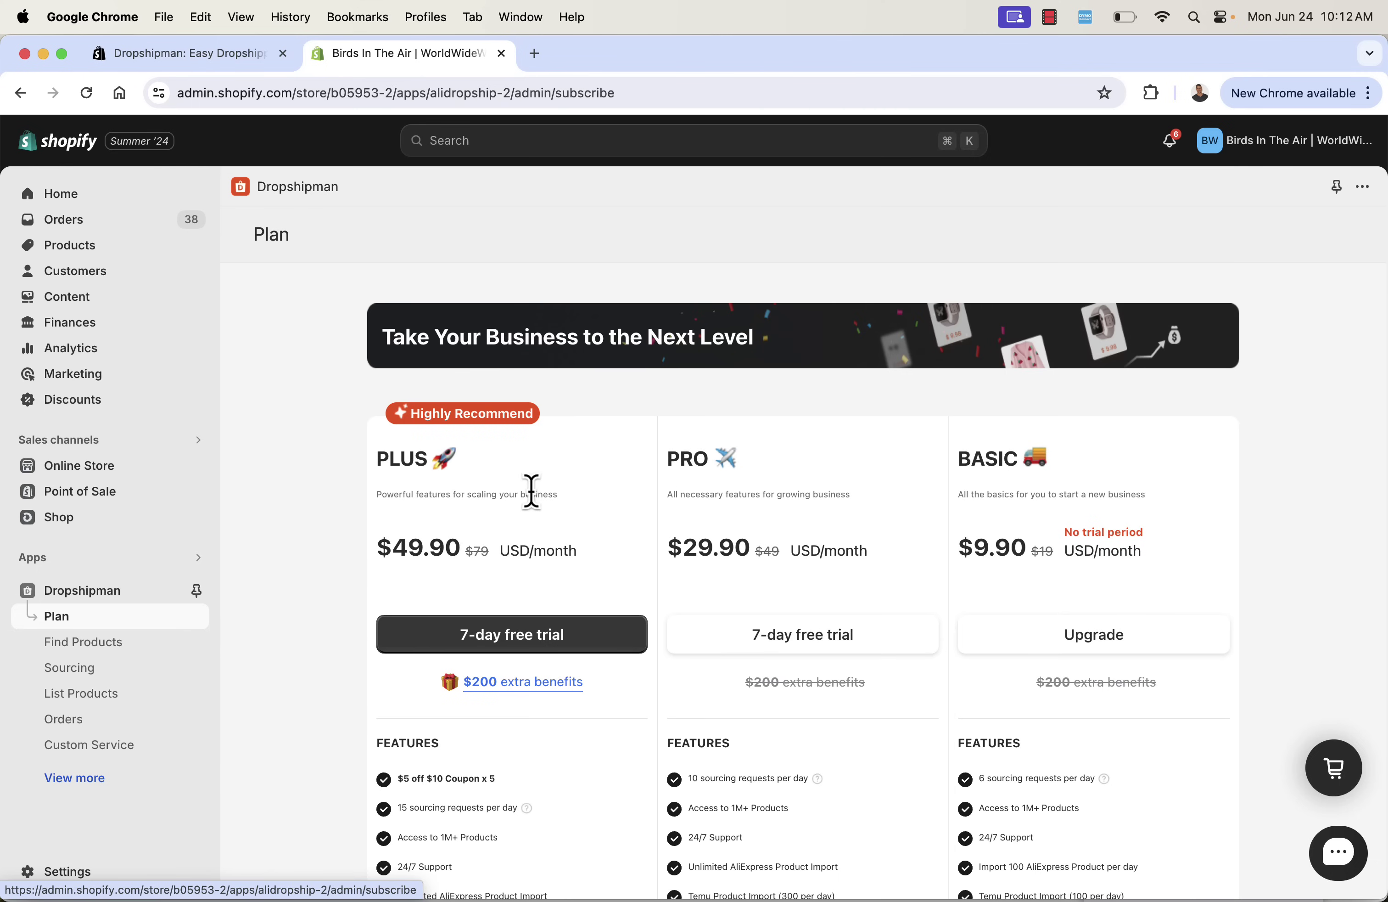
scroll(531, 492, down, 1)
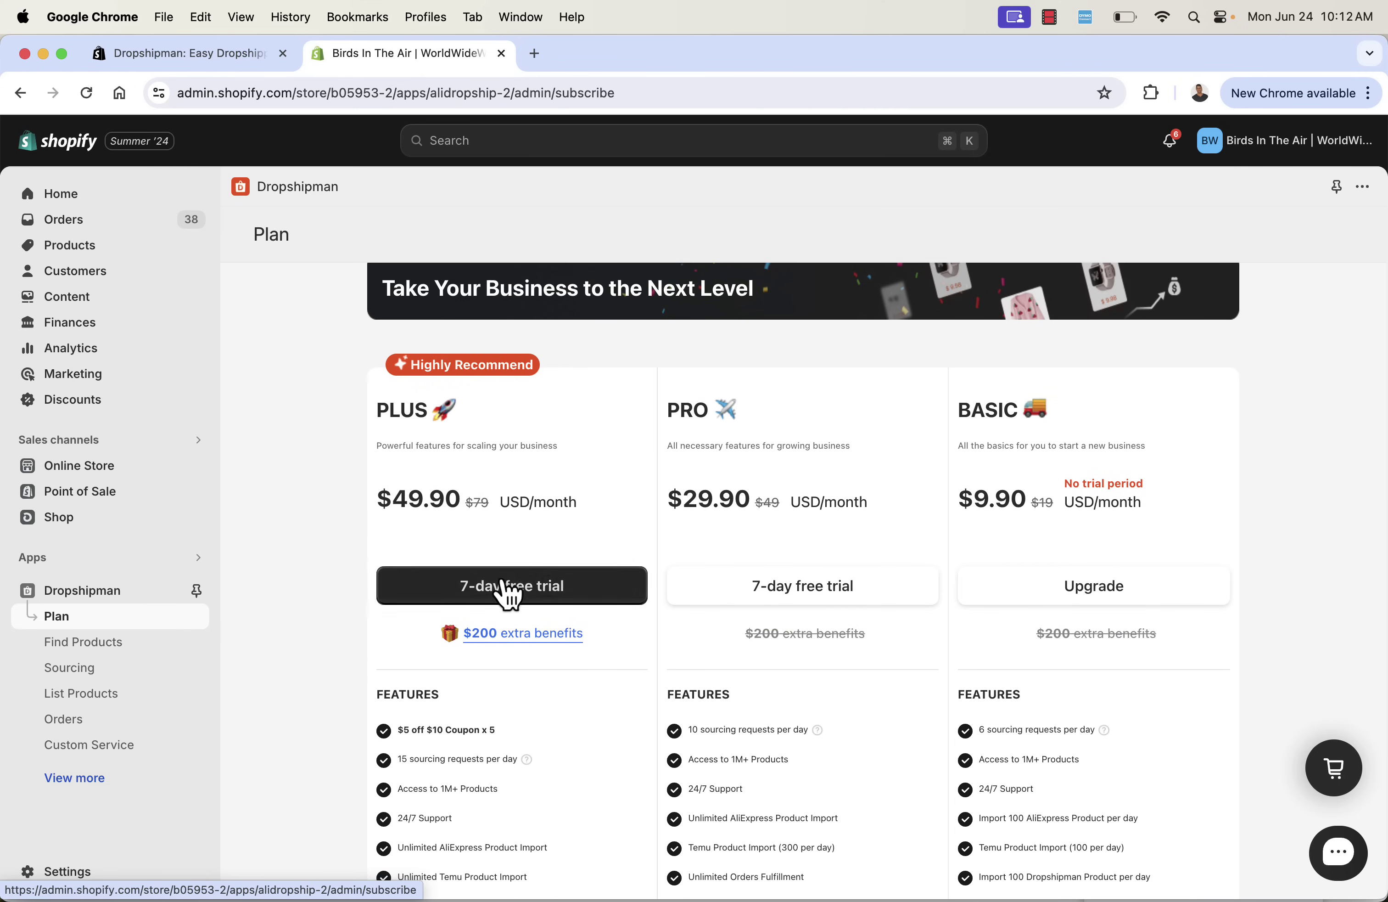
click(503, 585)
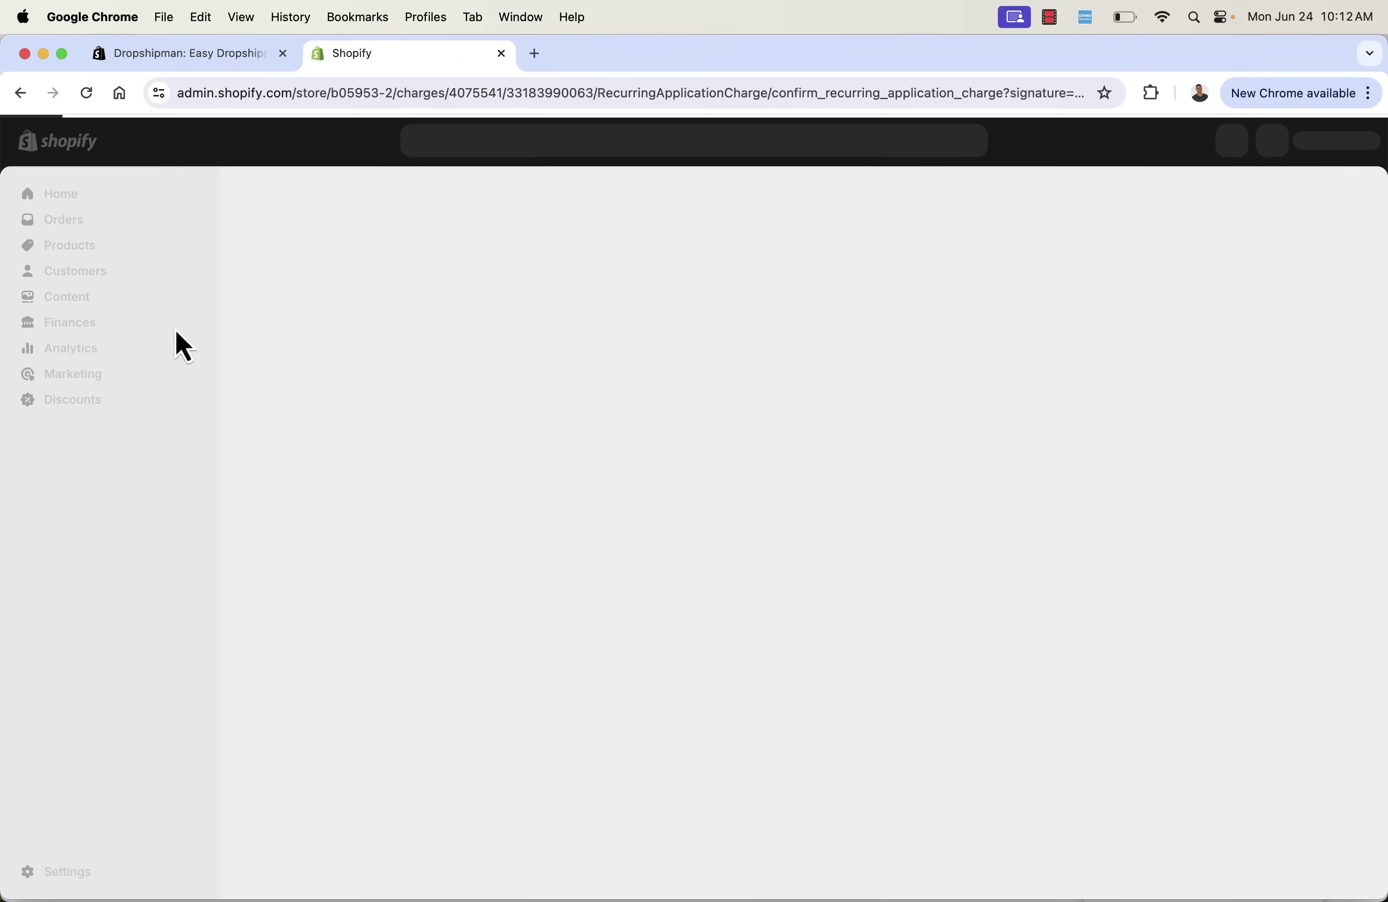
click(21, 107)
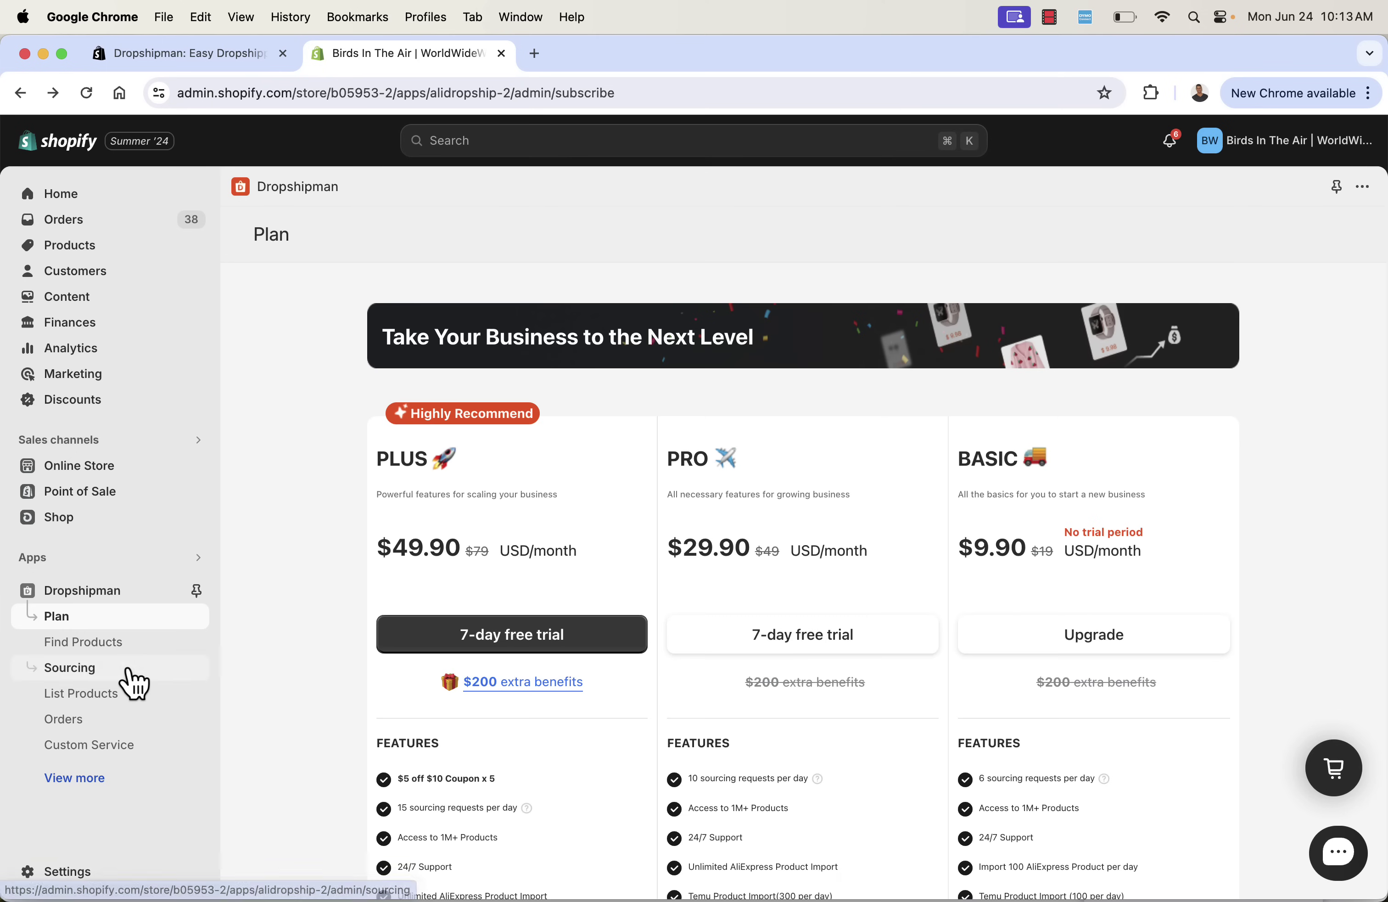
Go to Find Products, dismiss the chat greeting and filter the catalog to the Women's Clothing category.
click(85, 643)
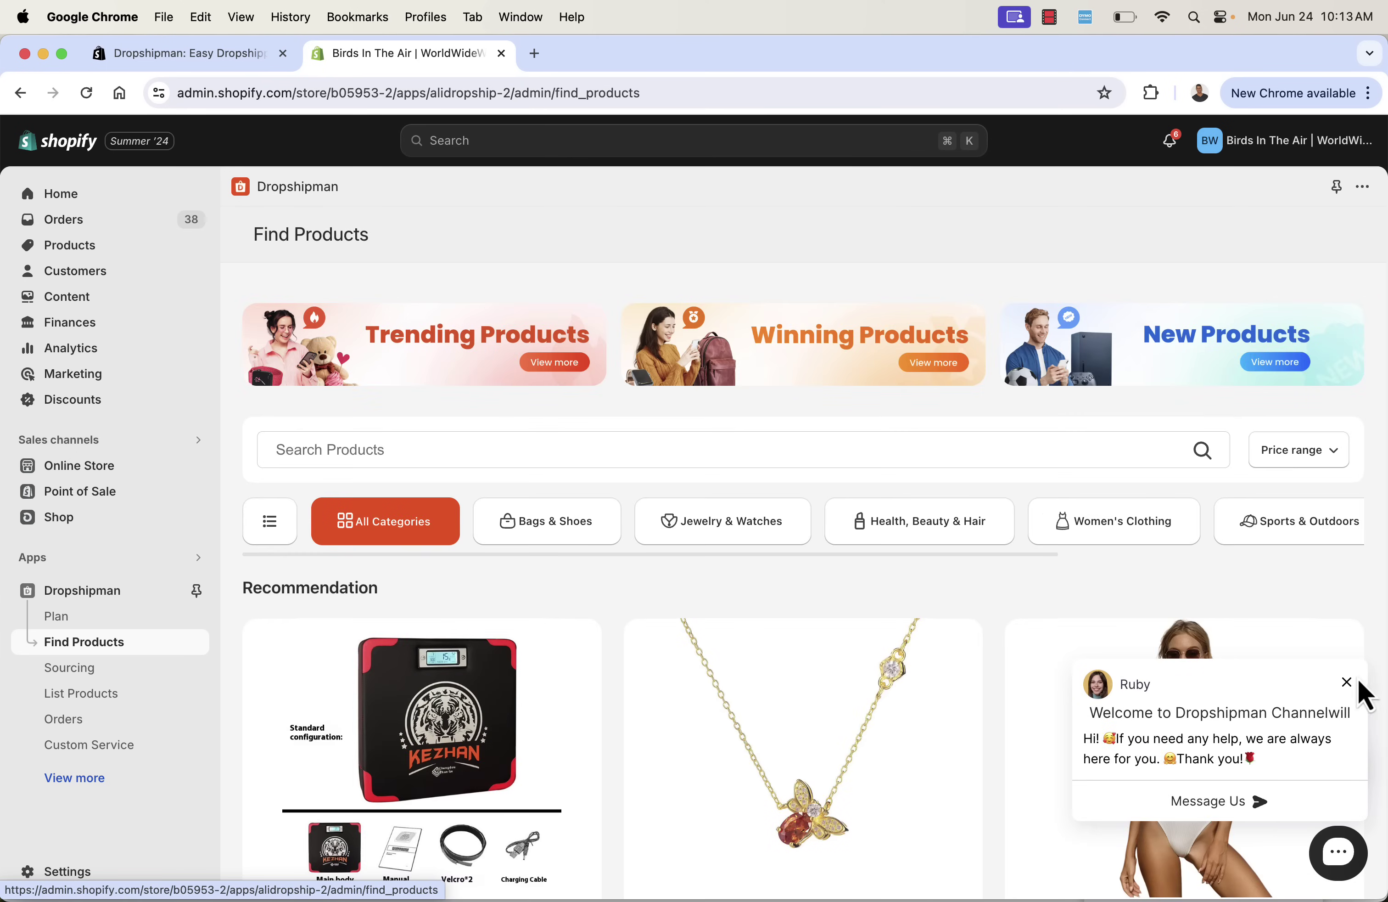
click(1346, 683)
click(1158, 549)
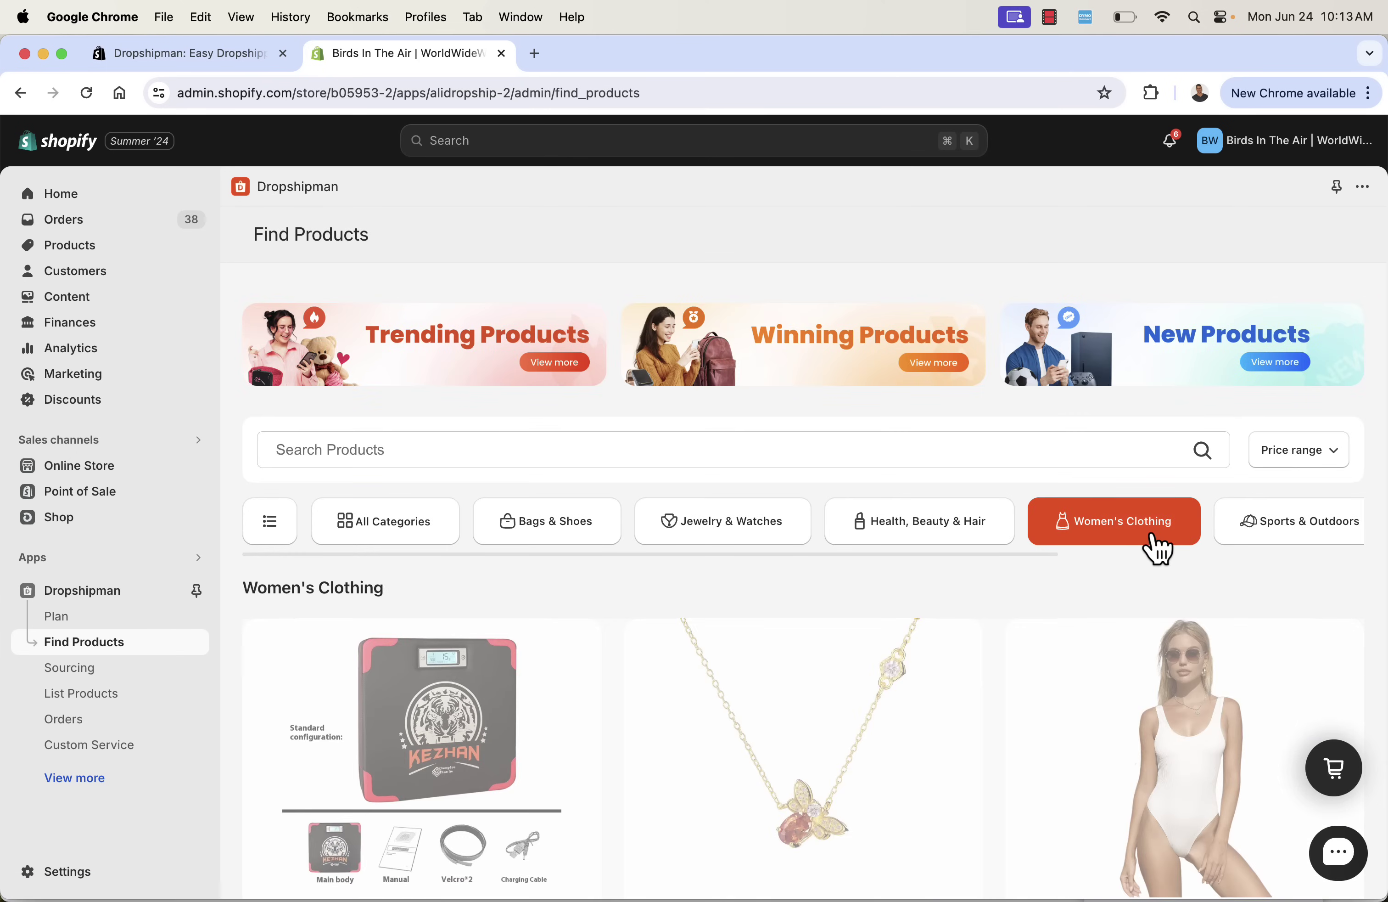
Browse the Women's Clothing products, checking their ratings, import counts and prices.
scroll(1063, 616, down, 2)
scroll(1062, 616, down, 5)
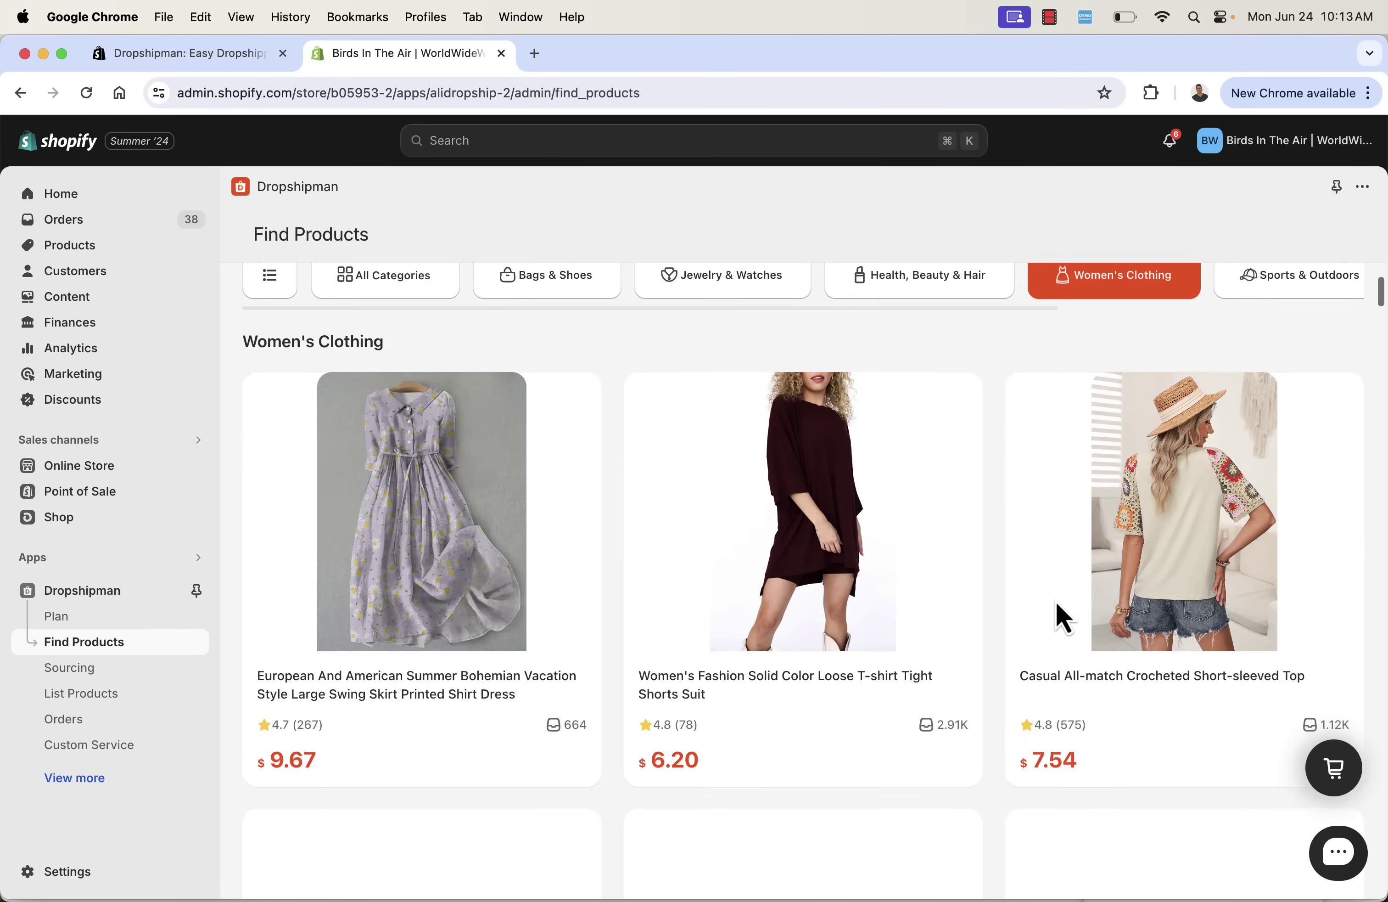
scroll(1051, 594, down, 6)
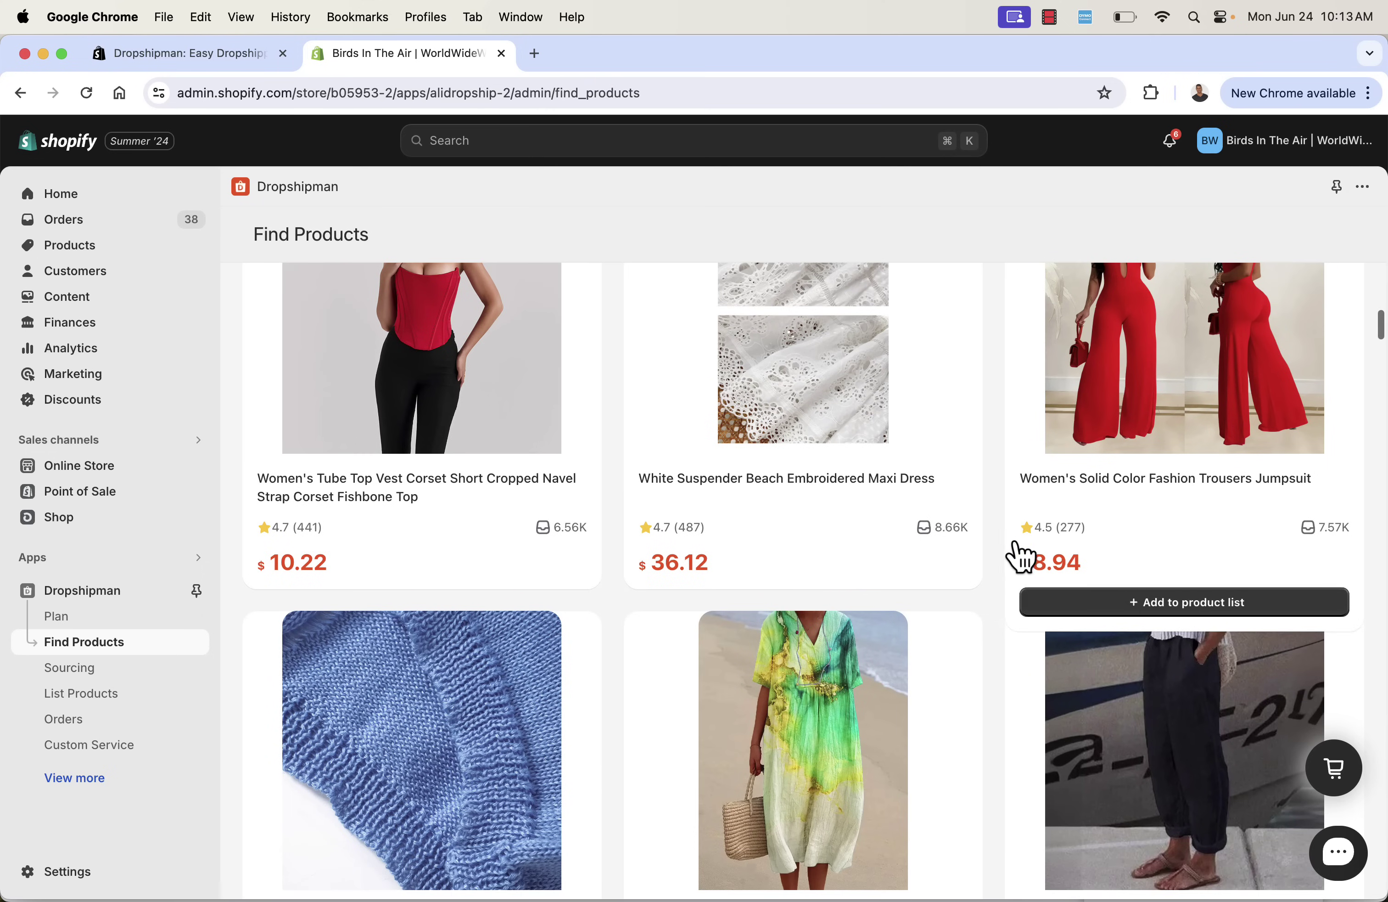
scroll(958, 498, down, 5)
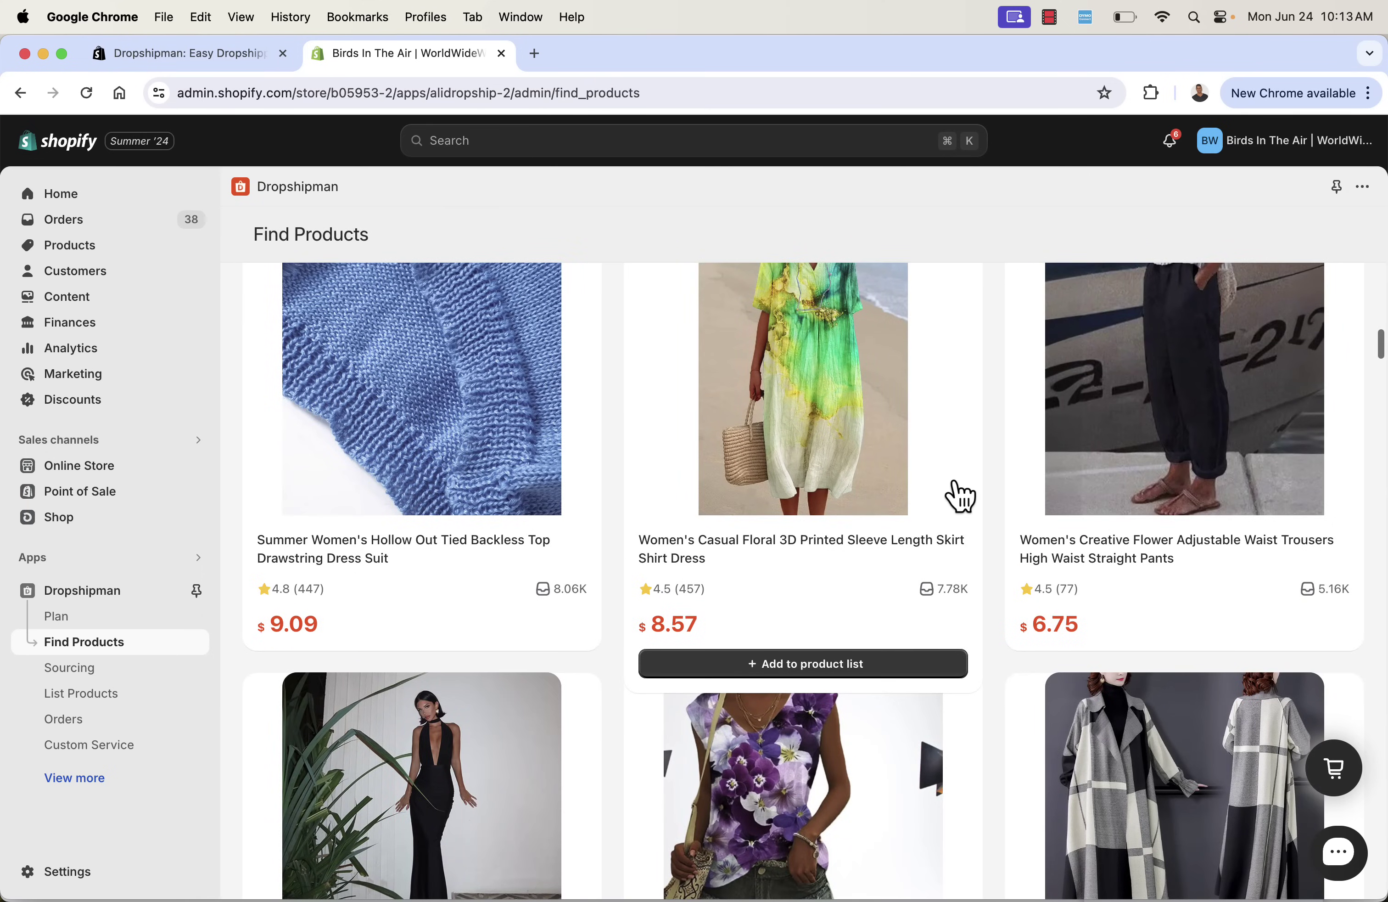
scroll(496, 604, down, 4)
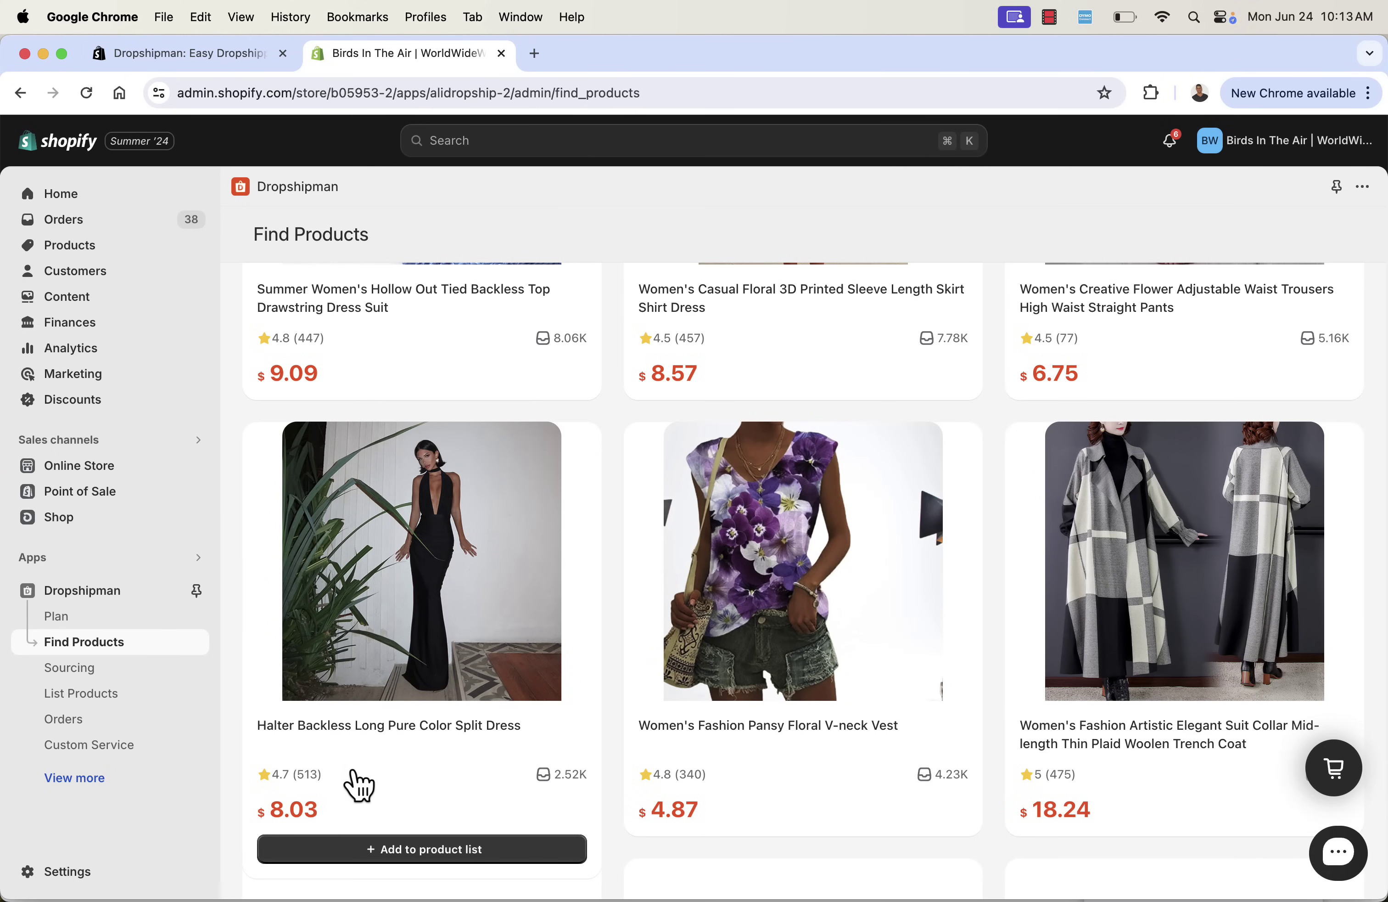
scroll(558, 617, down, 3)
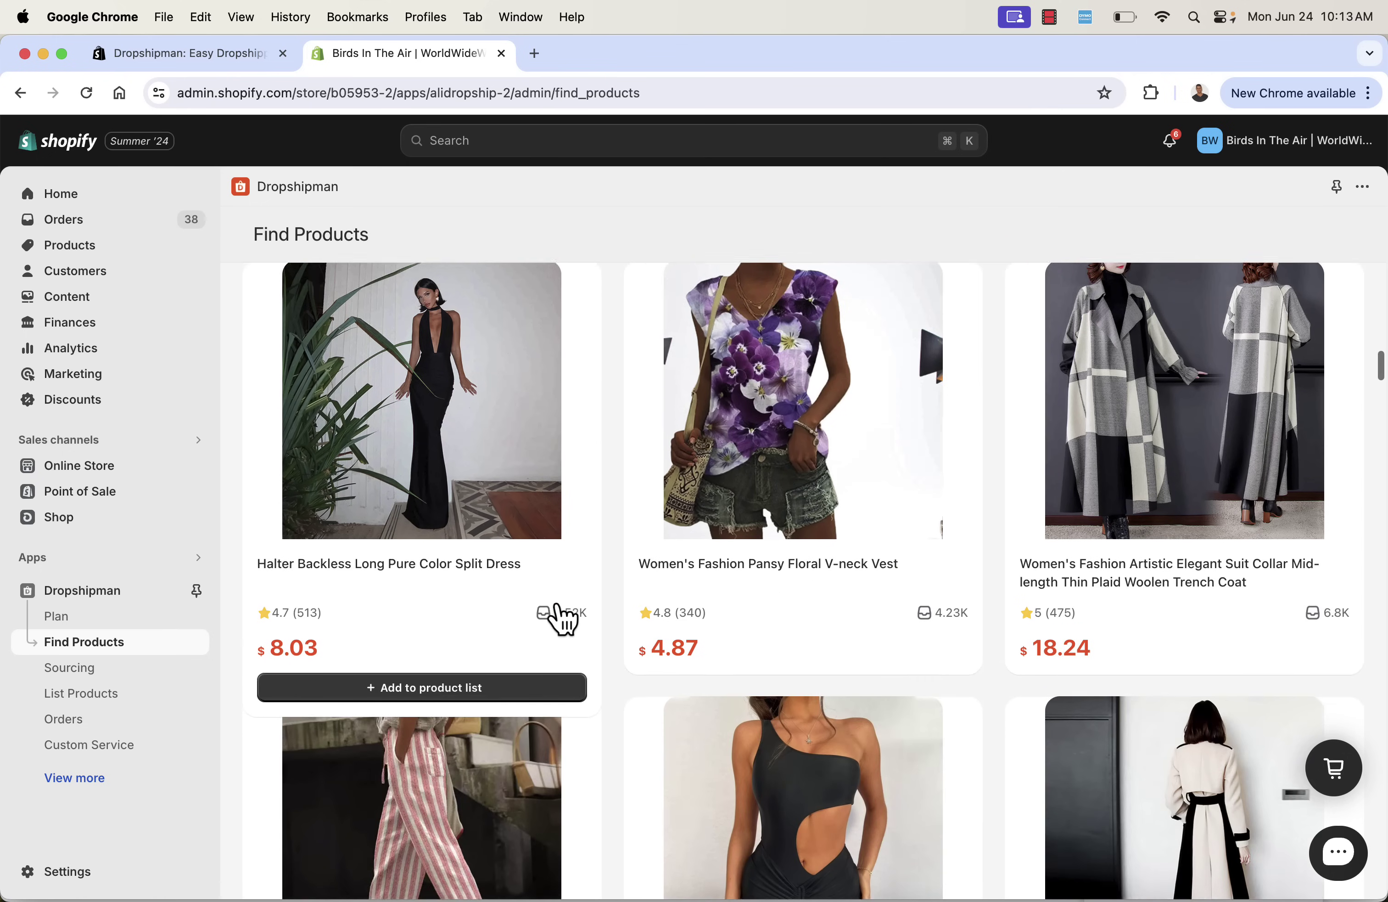
scroll(561, 617, down, 1)
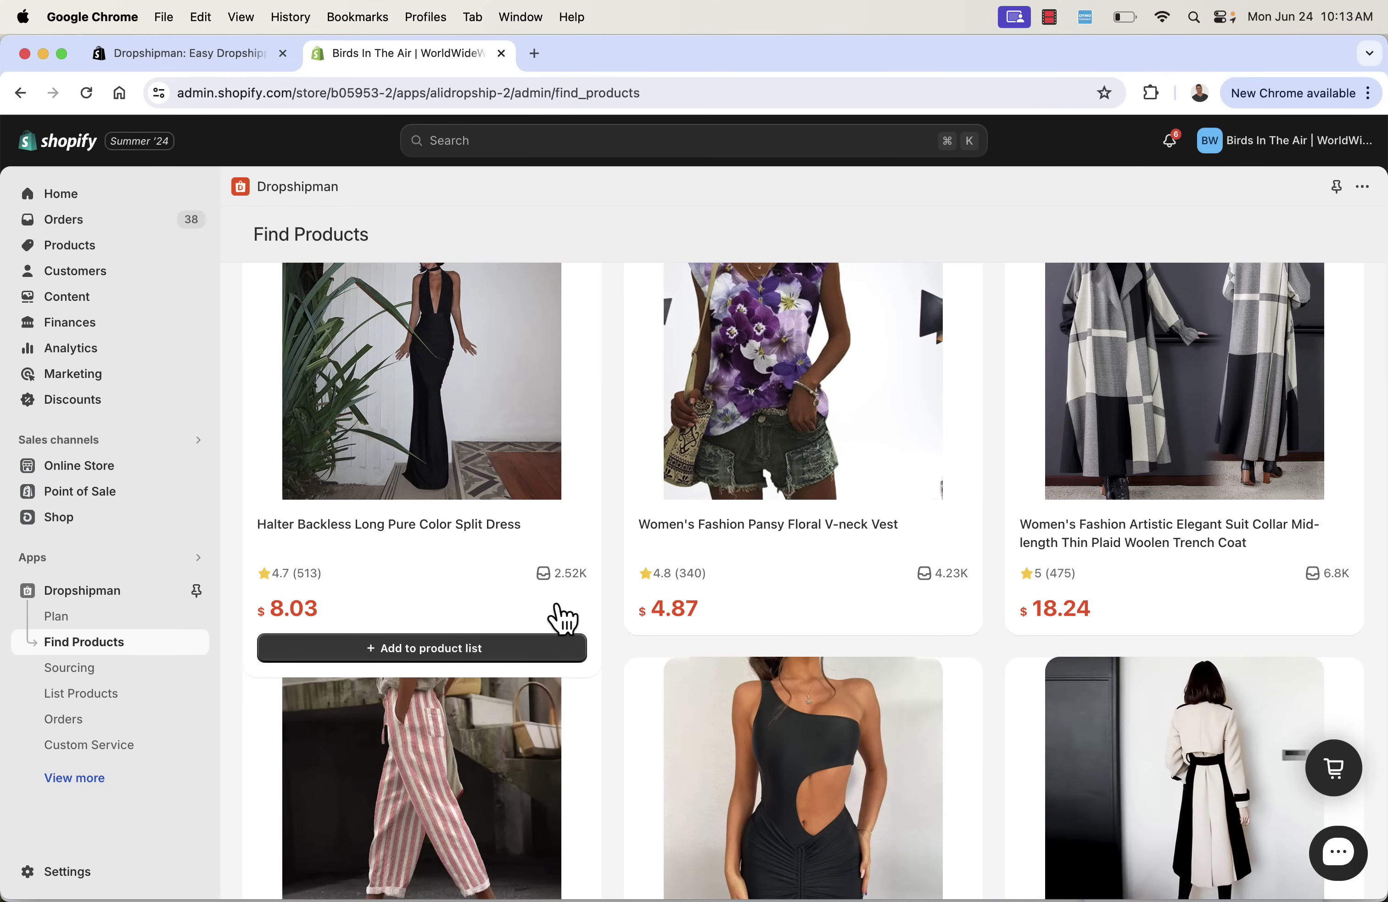
scroll(562, 617, down, 4)
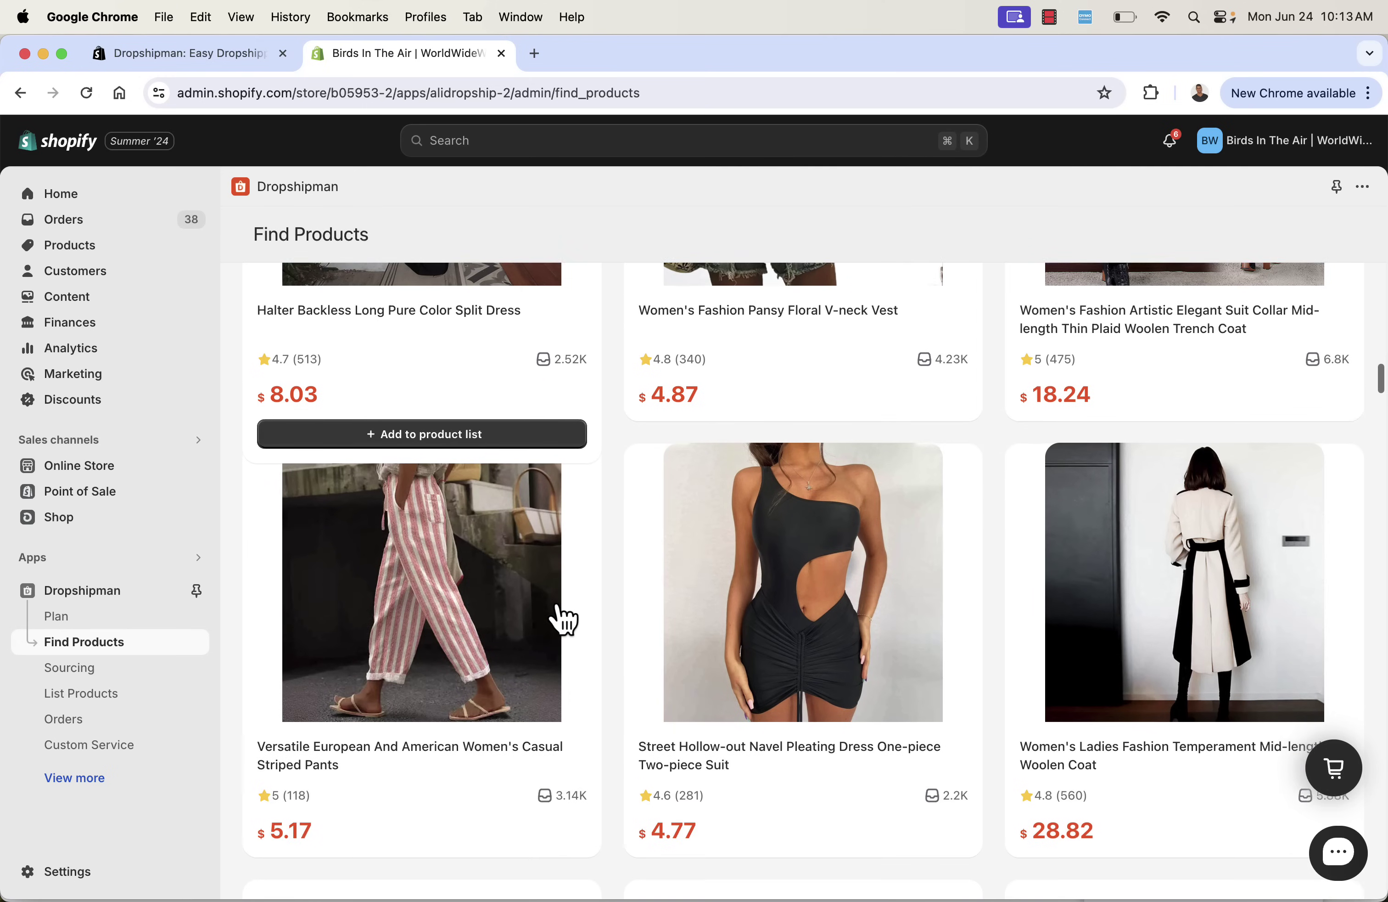
scroll(561, 617, down, 10)
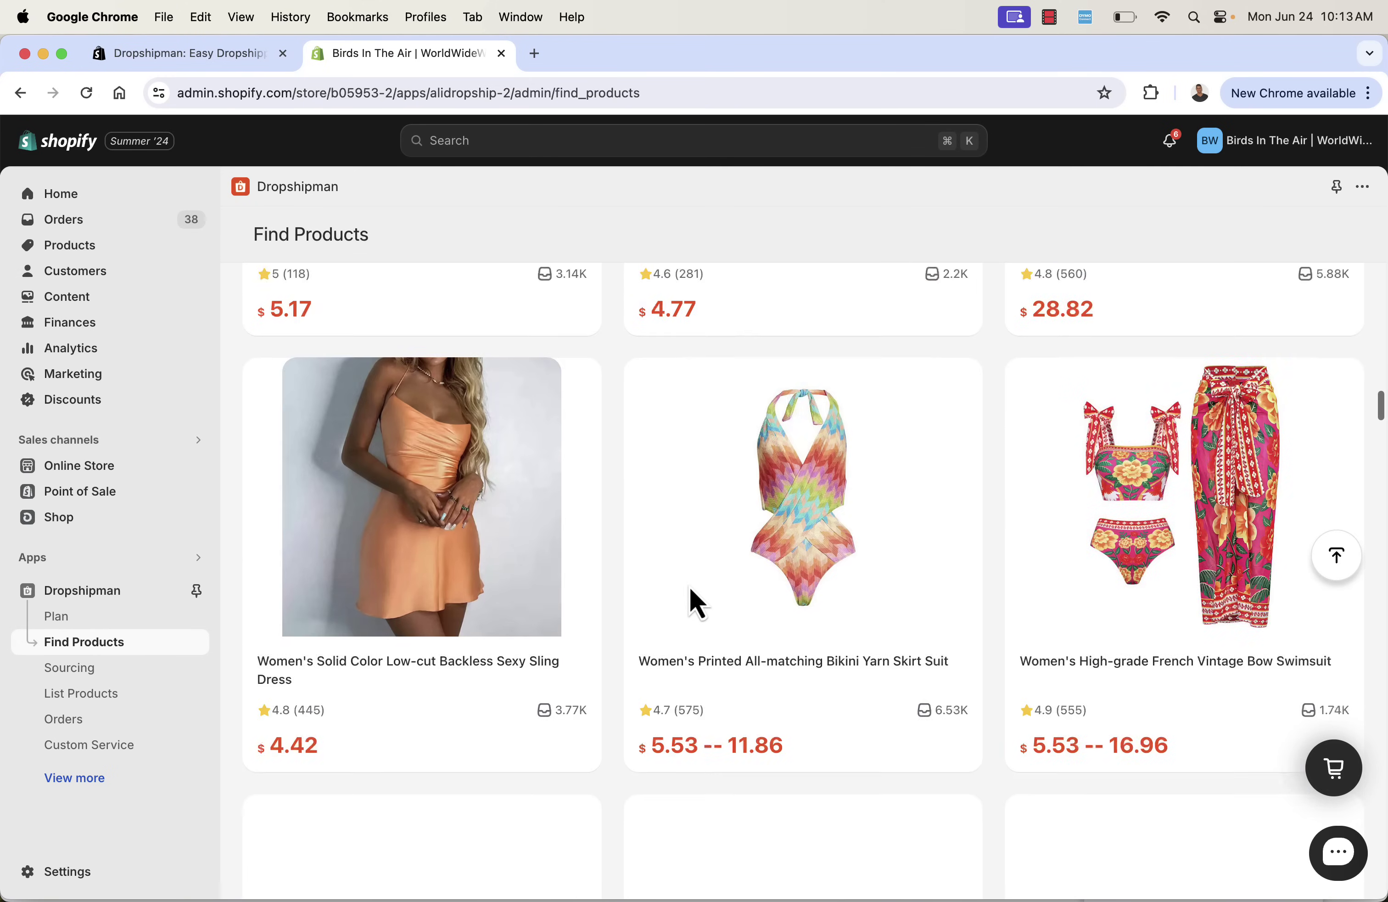
scroll(651, 583, down, 6)
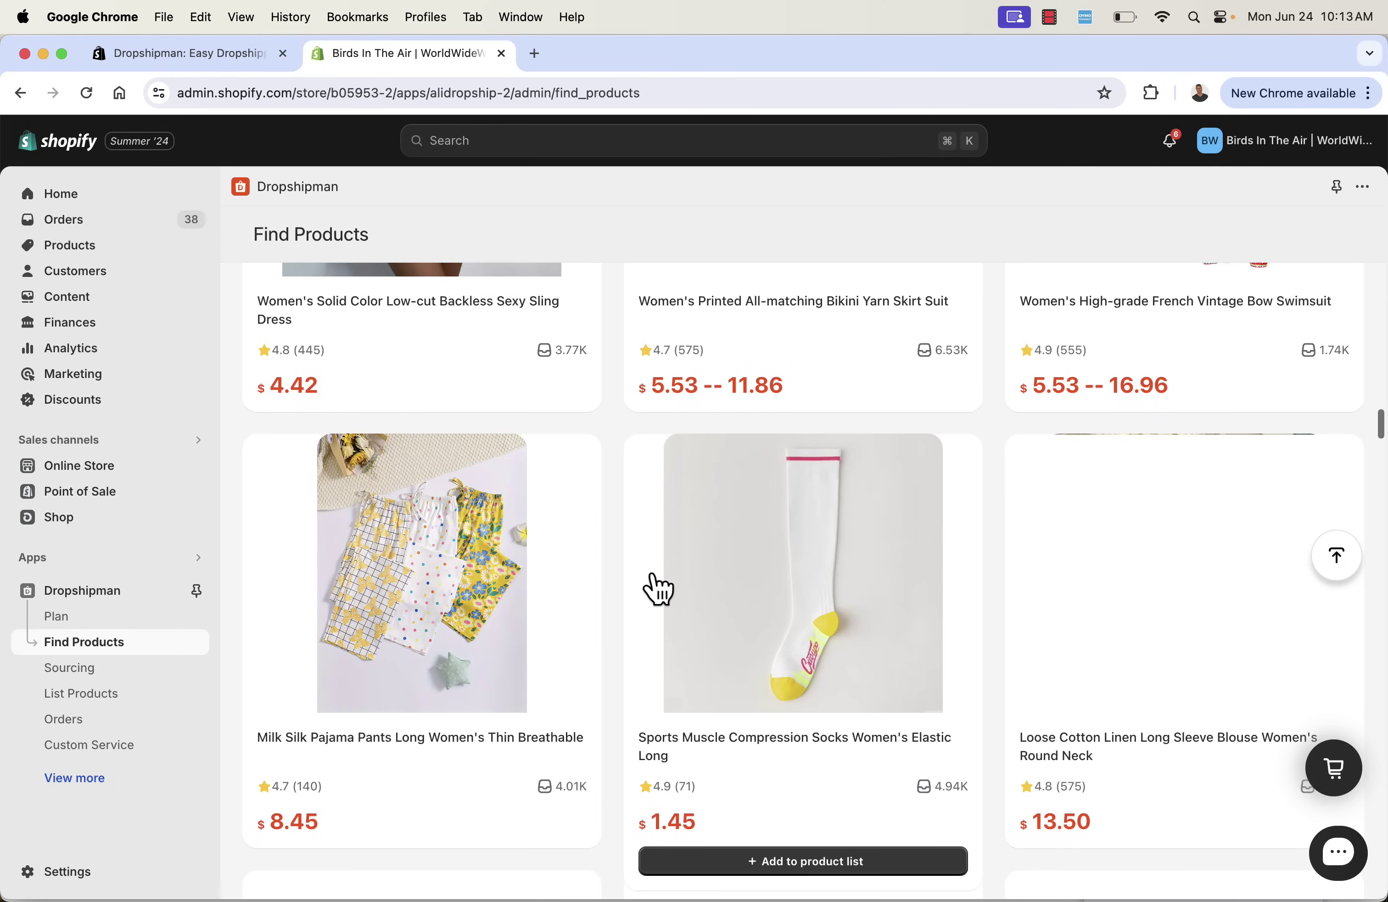
scroll(1016, 562, down, 2)
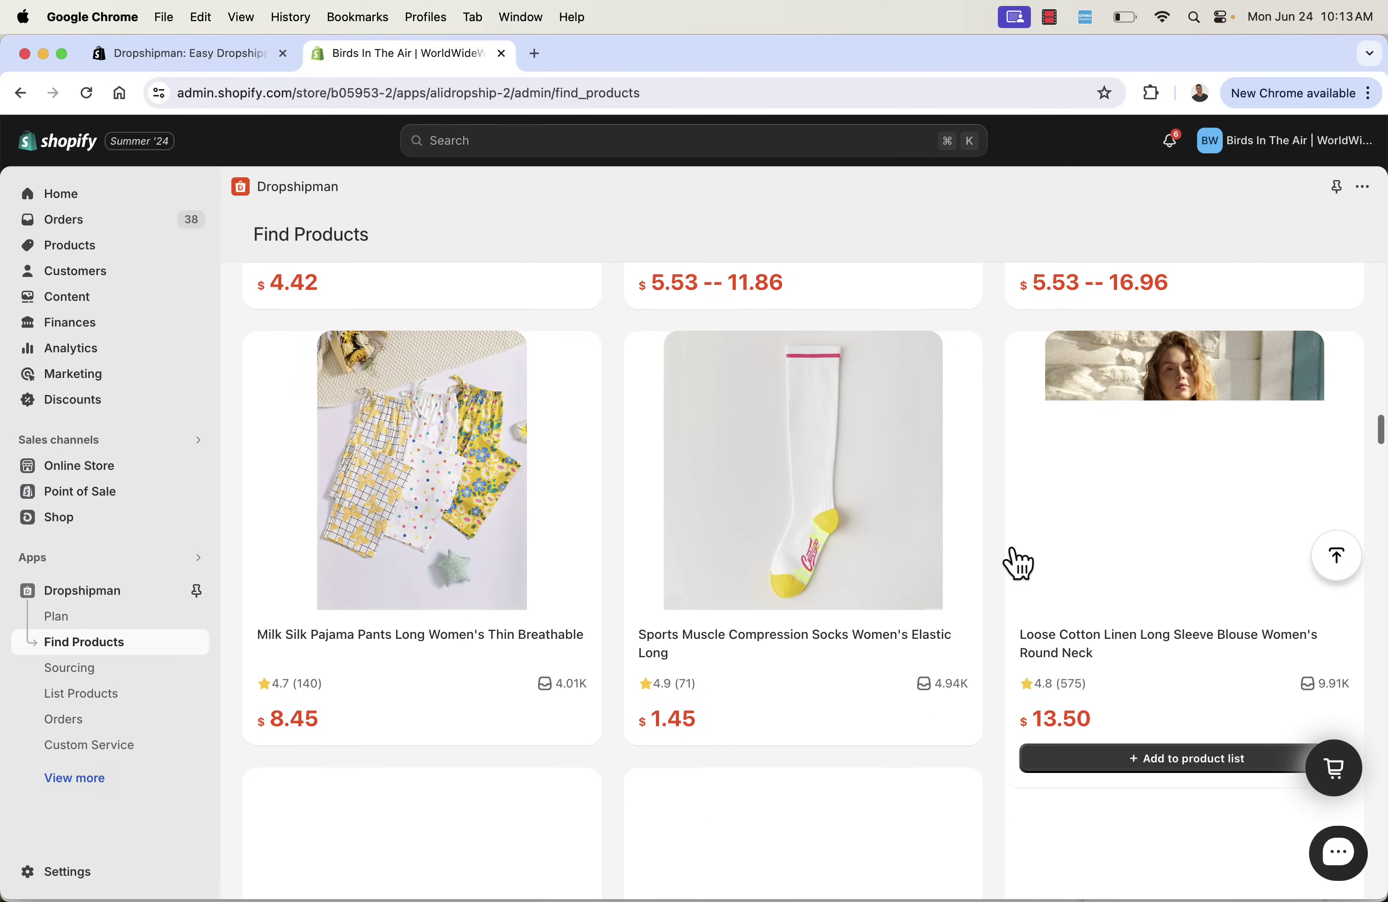
scroll(837, 645, down, 7)
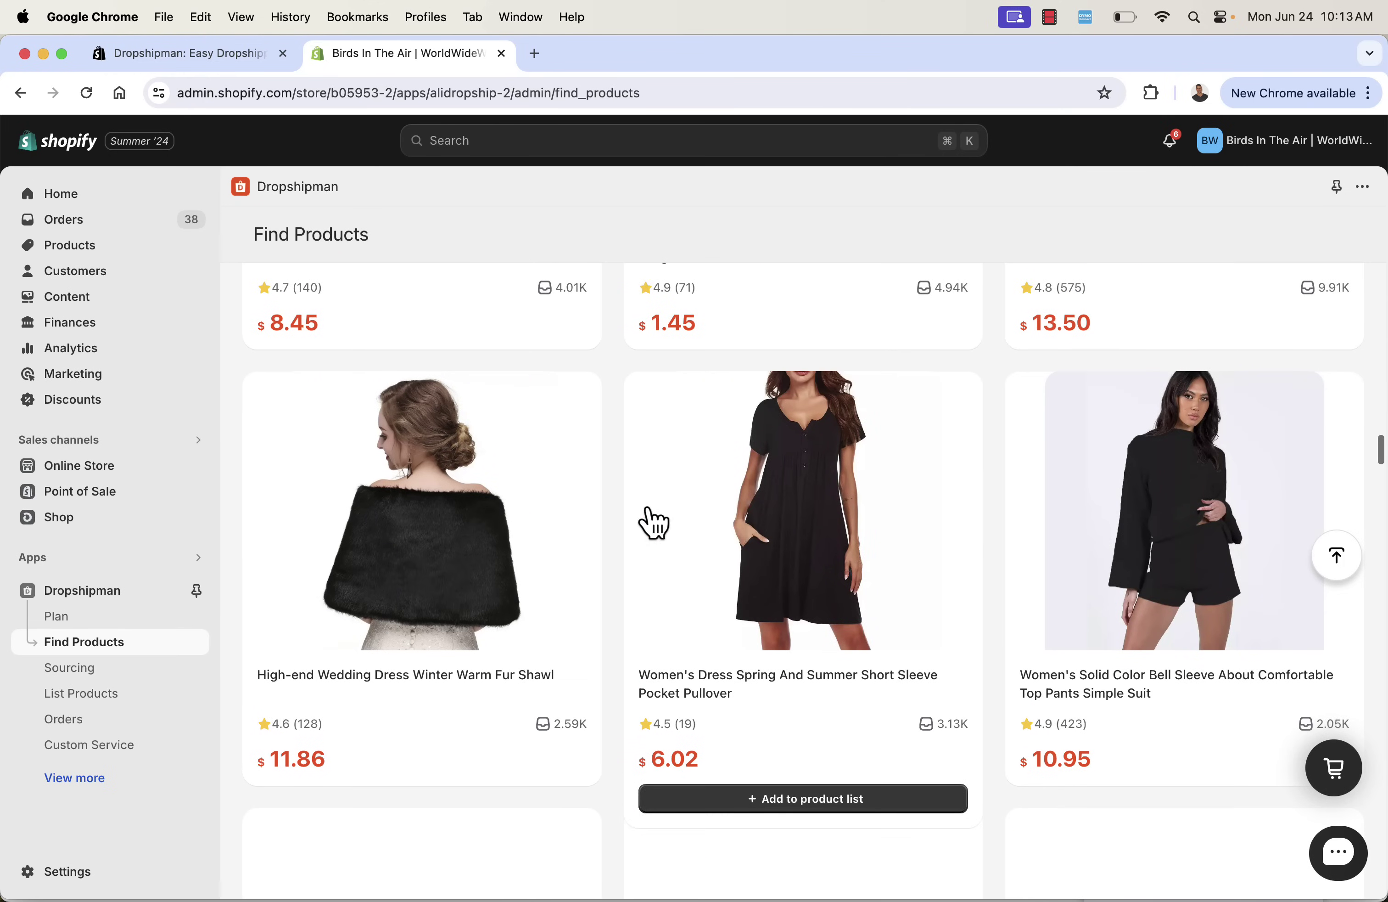
Open the details of the High-end Wedding Dress Winter Warm Fur Shawl and check its price.
click(450, 548)
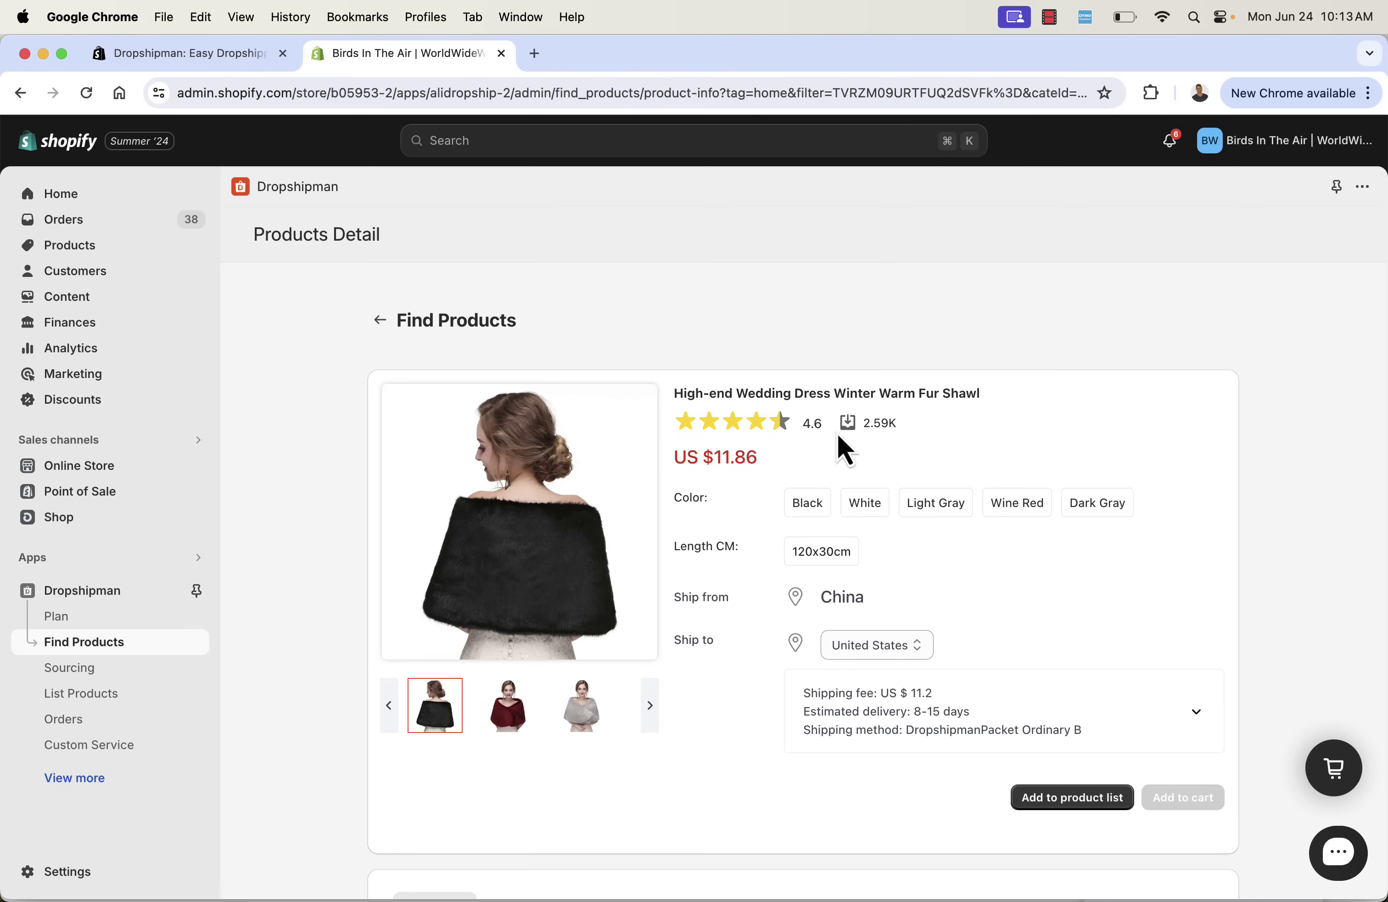
triple_click(710, 458)
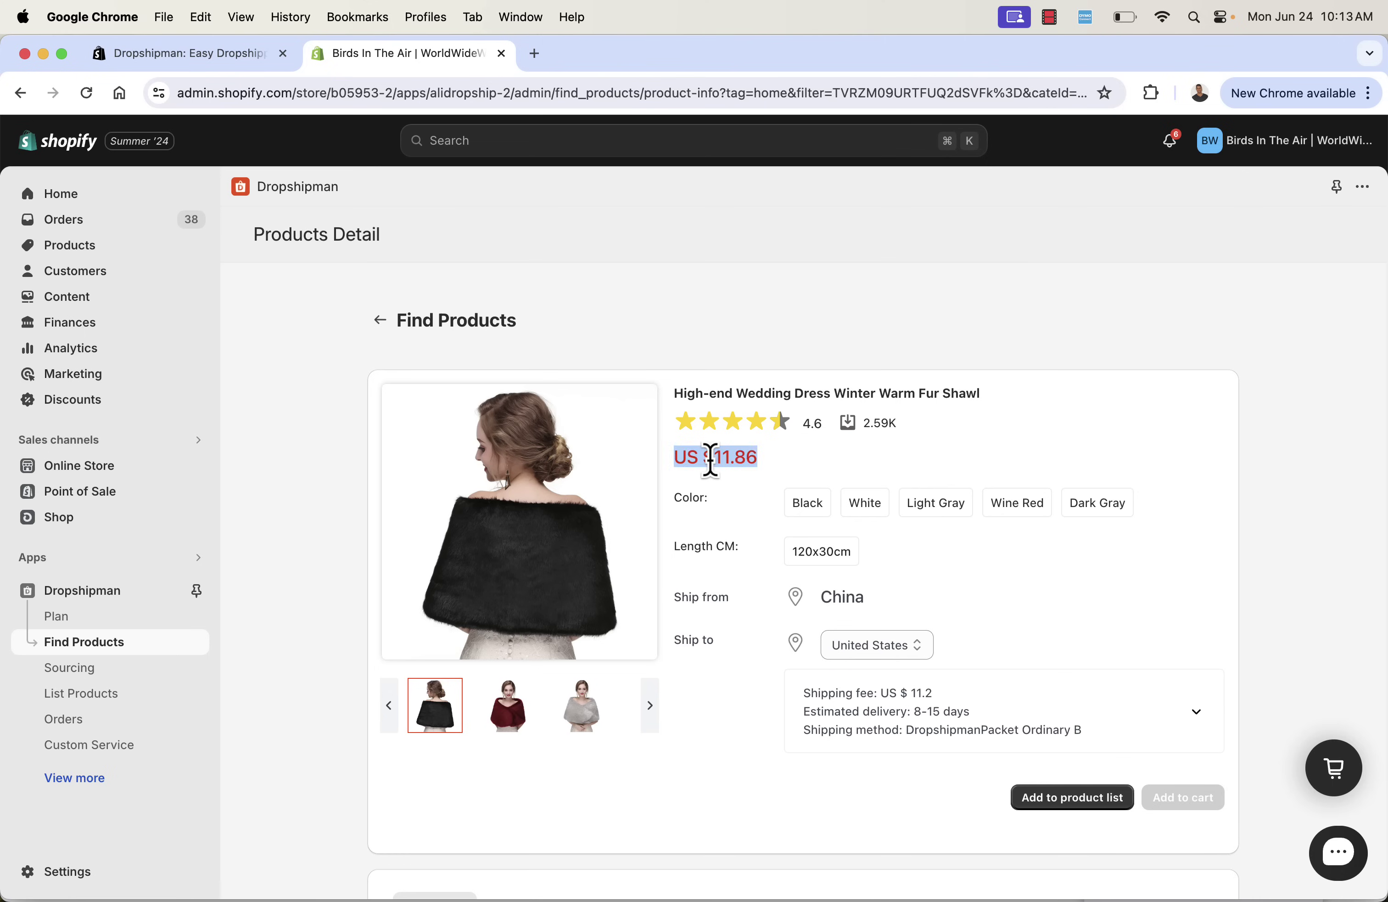
click(711, 517)
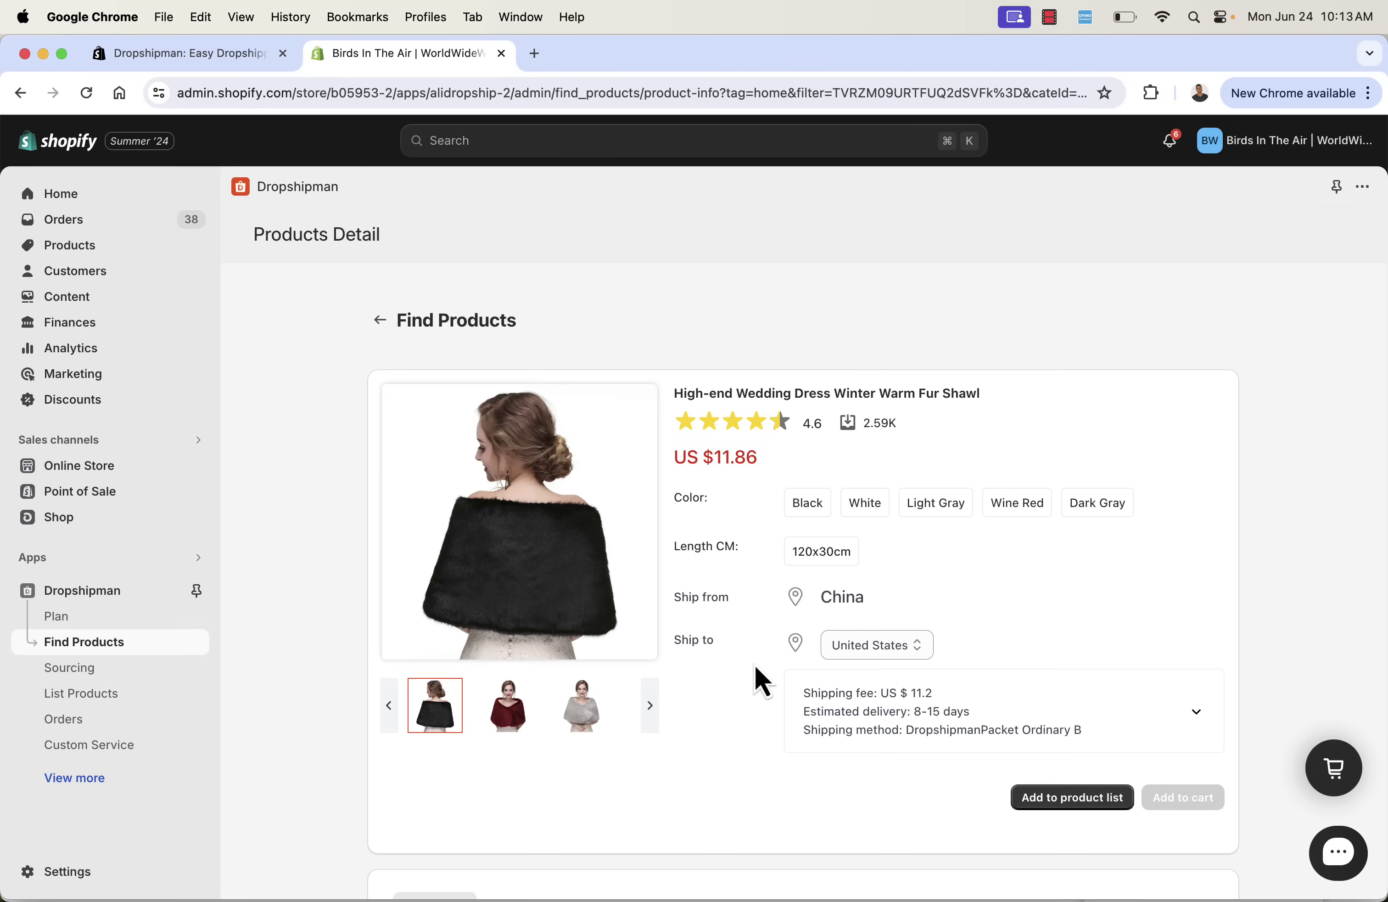
Review the shawl's available shipping methods with their delivery times and costs, and close the list without changing the method.
click(988, 731)
scroll(916, 706, down, 1)
scroll(916, 705, up, 1)
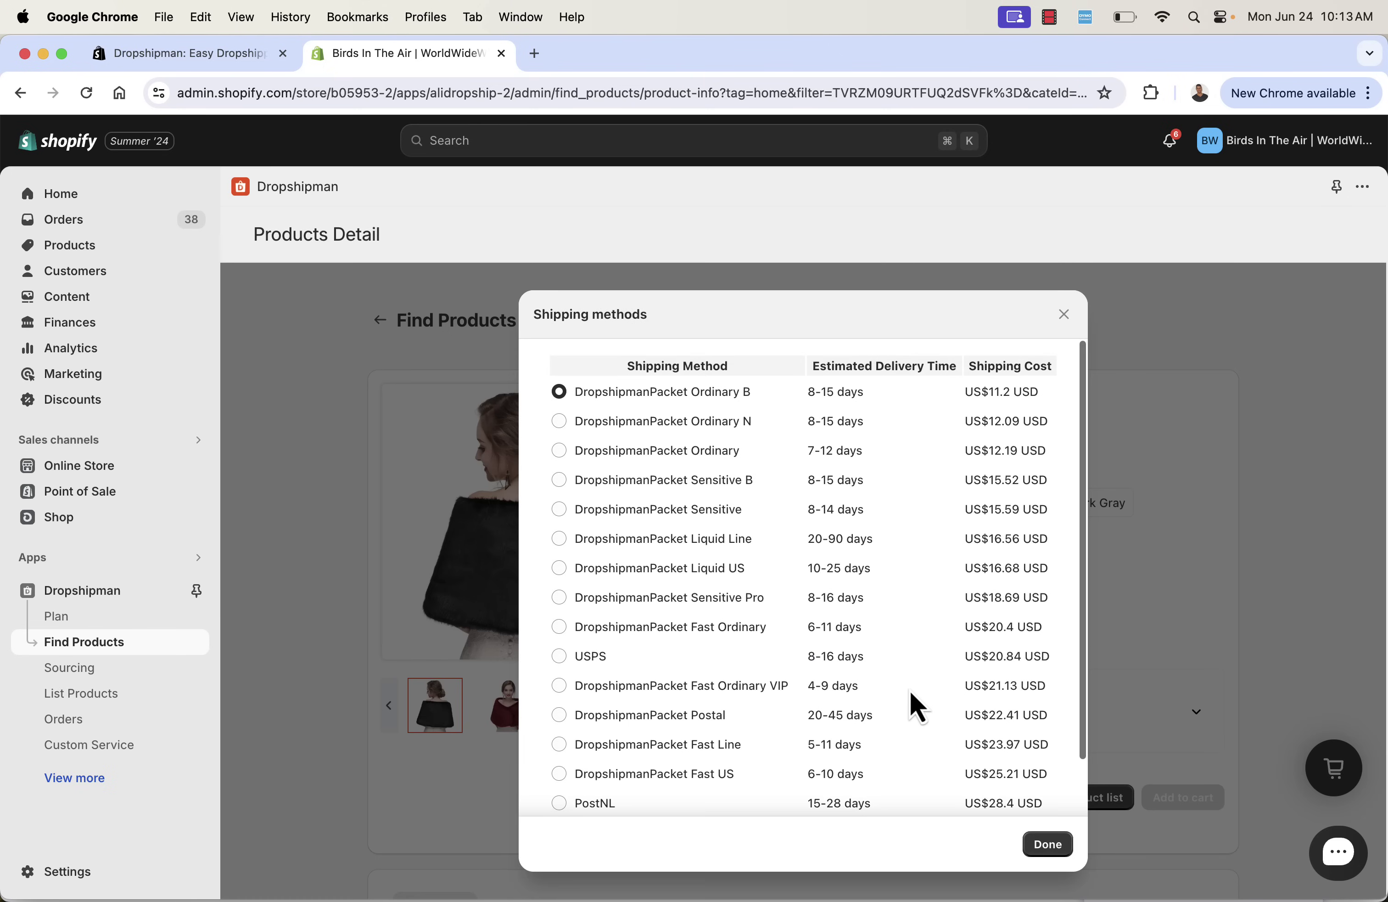
scroll(916, 706, down, 2)
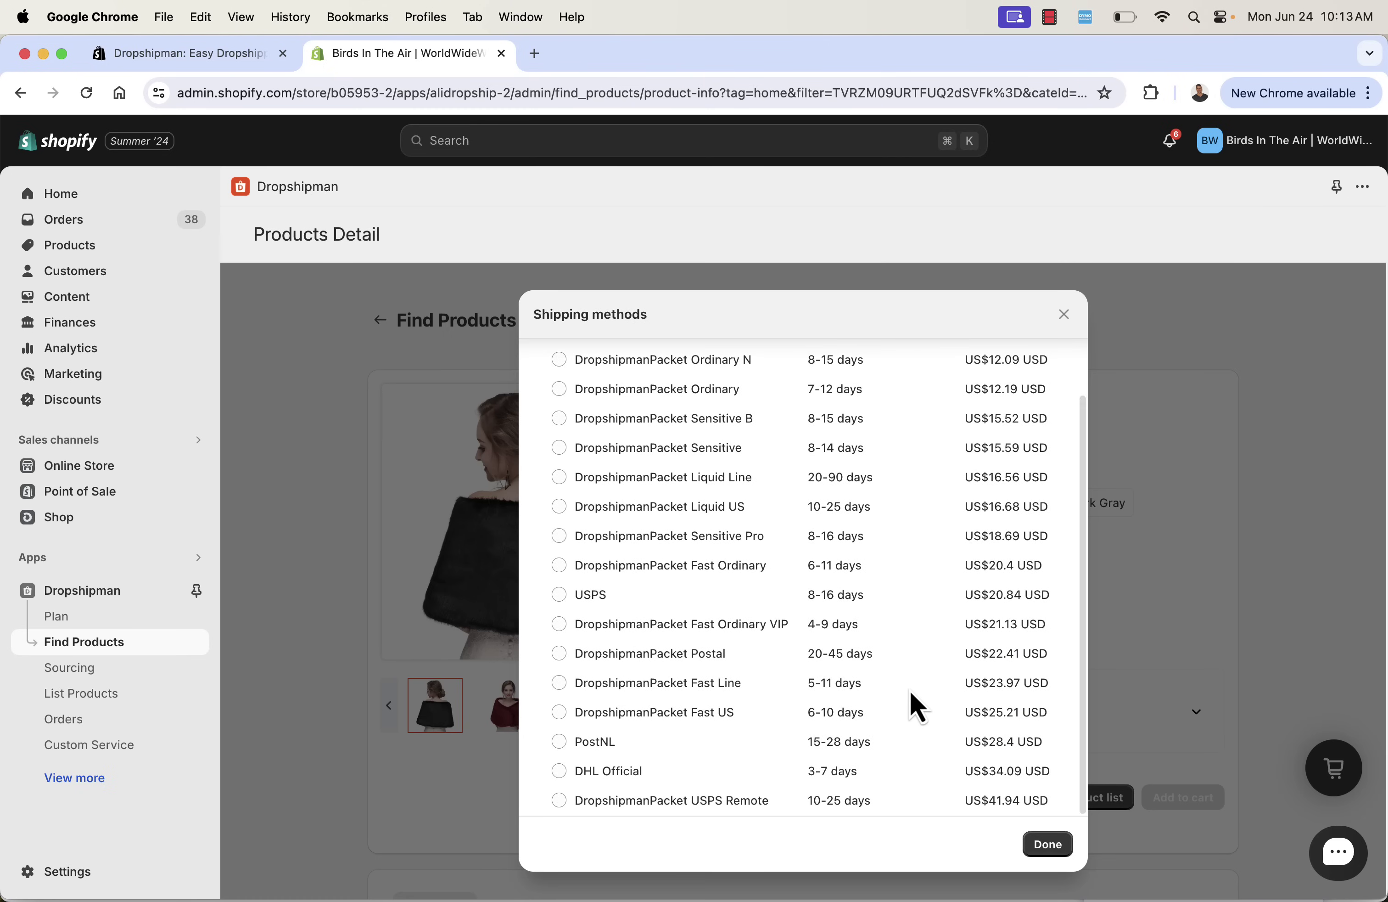
scroll(743, 749, up, 2)
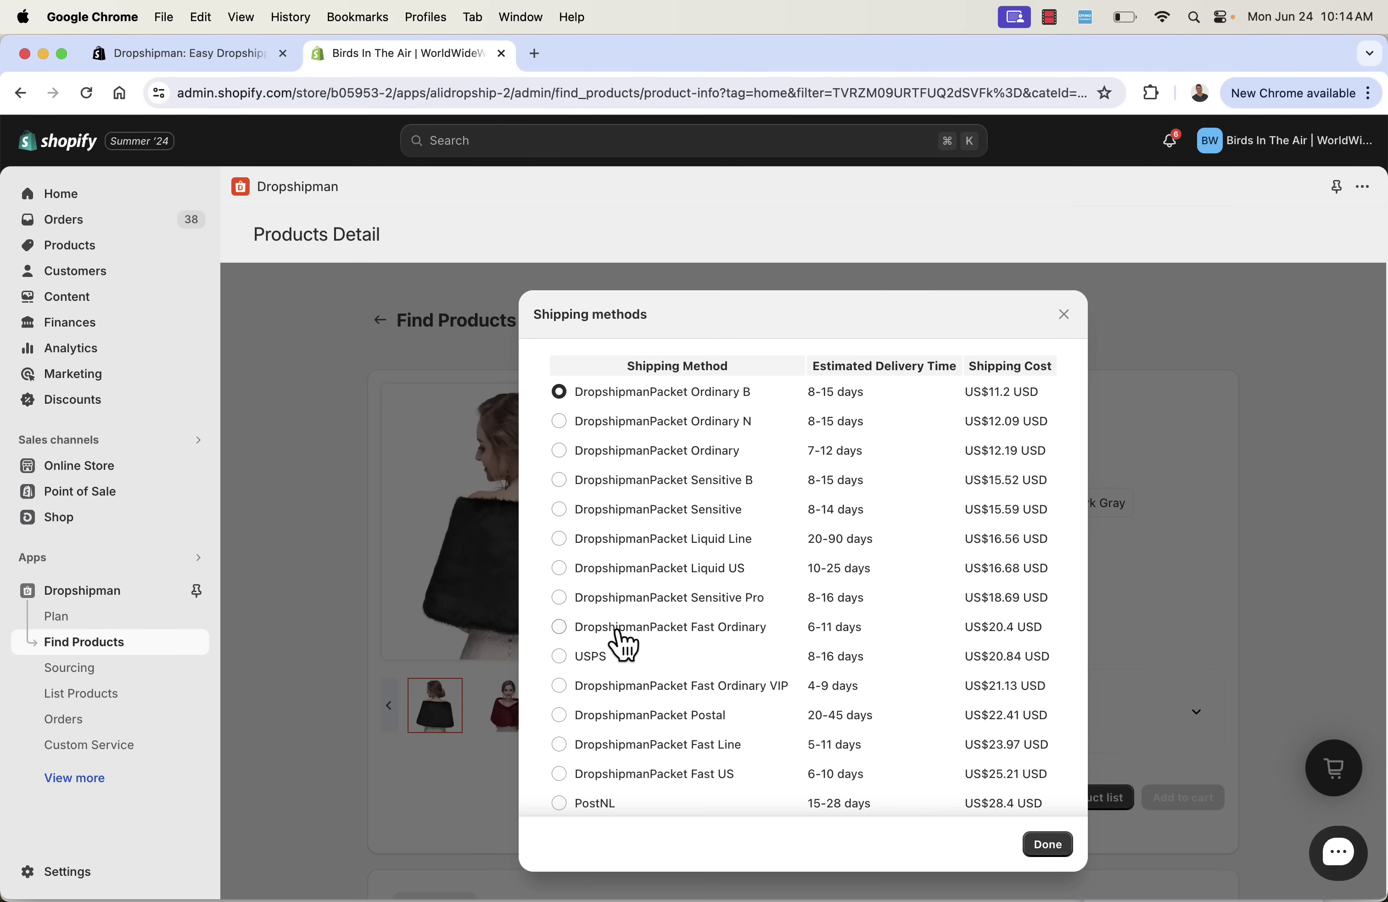
click(1067, 321)
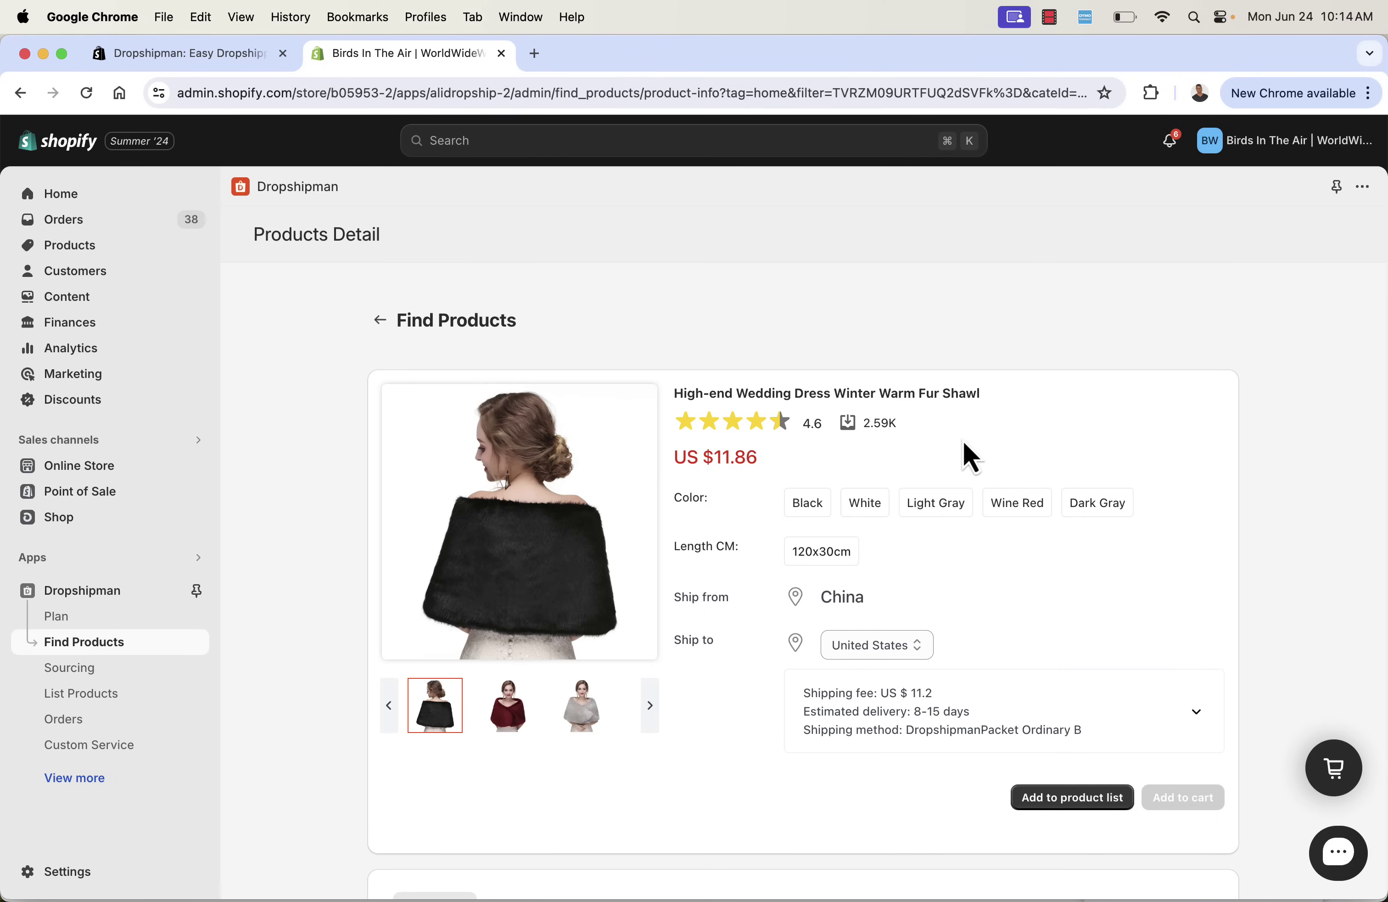
Read the shawl's product description and look through its description images, ending back at the product summary.
scroll(904, 529, down, 5)
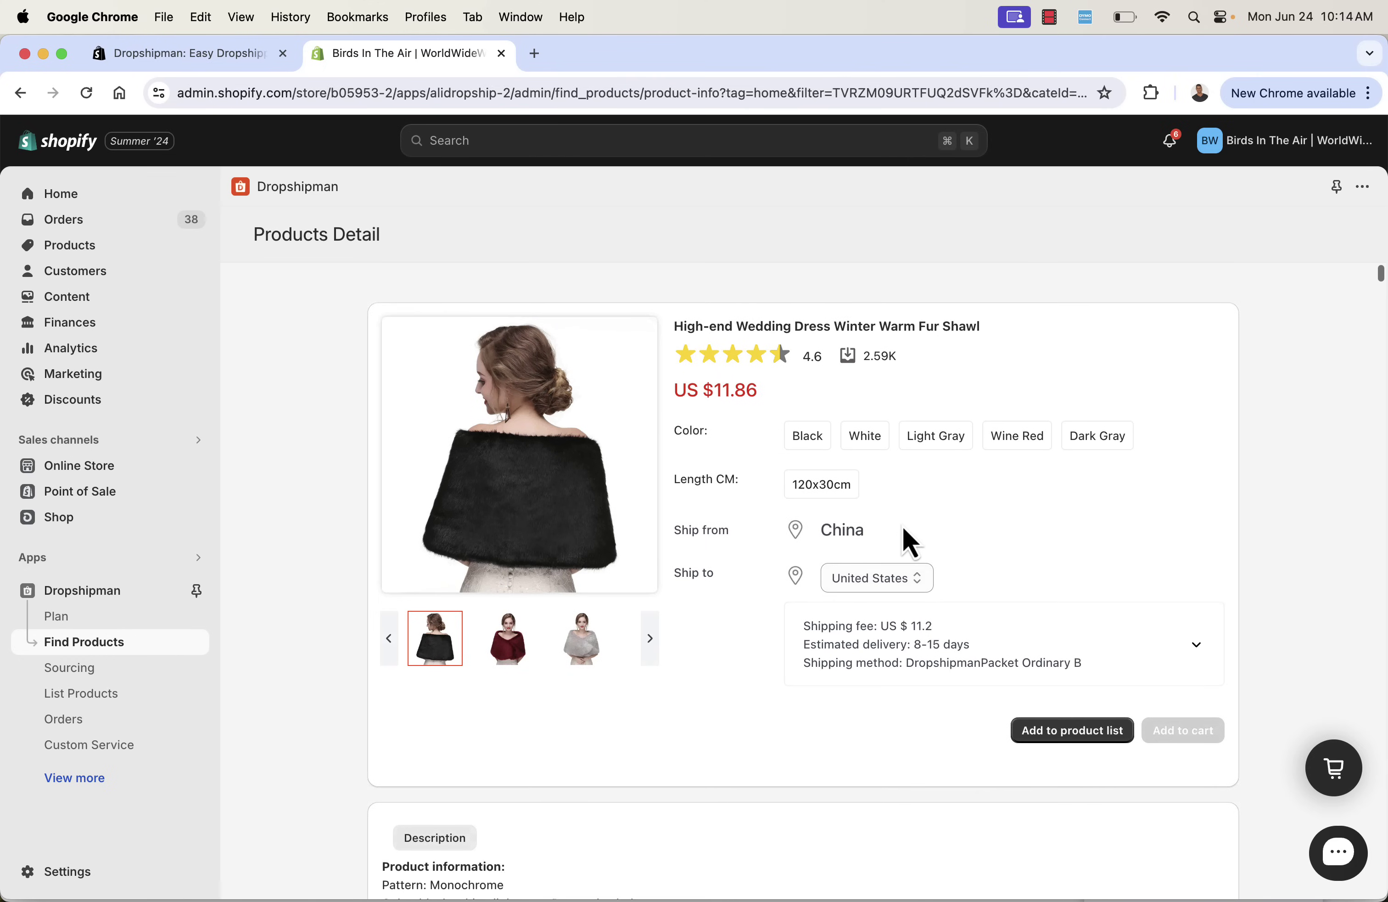
scroll(907, 542, down, 3)
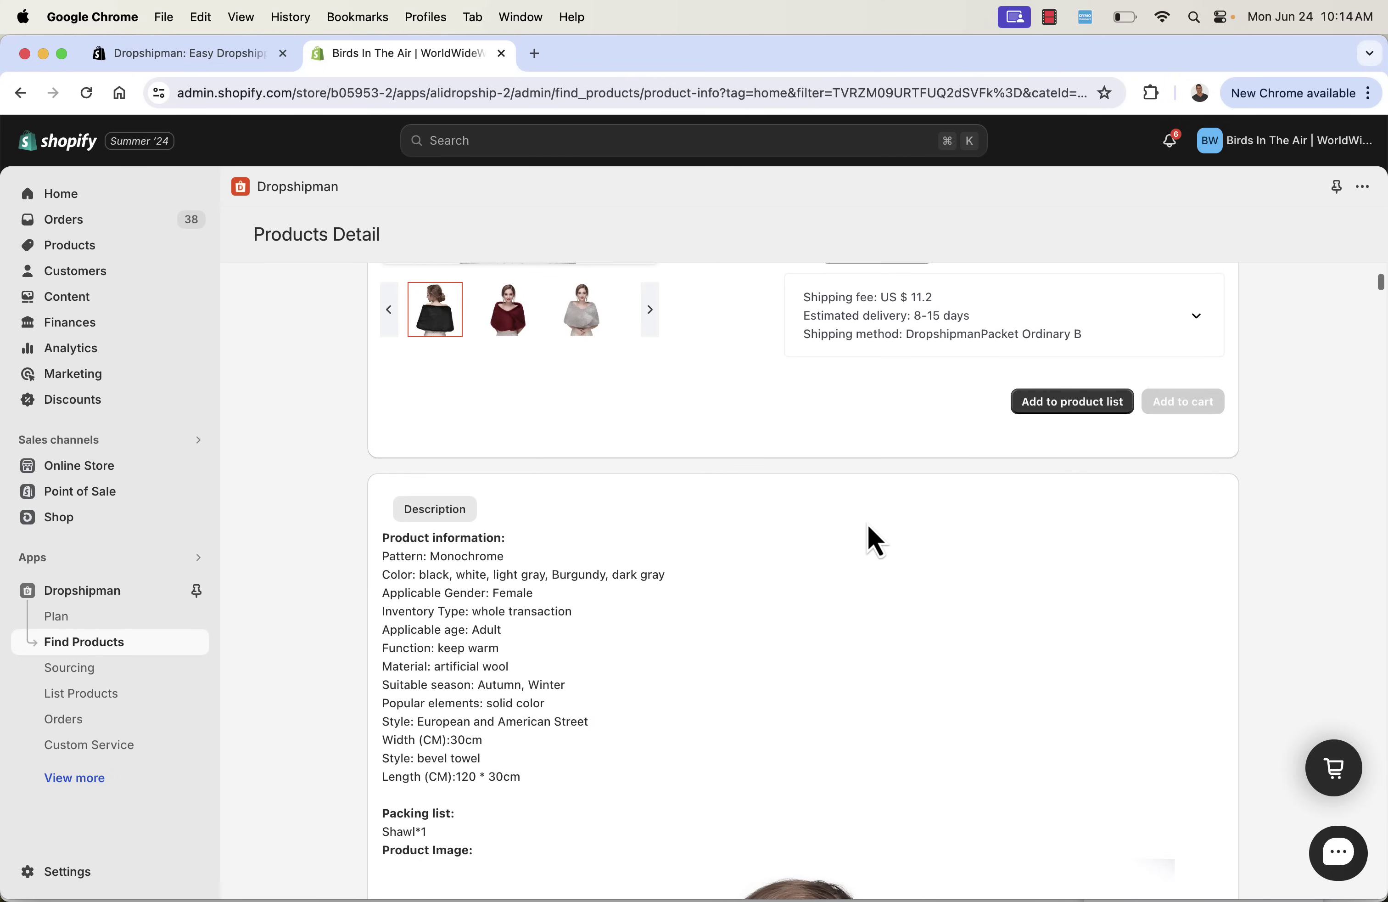
scroll(505, 597, down, 2)
scroll(506, 589, down, 15)
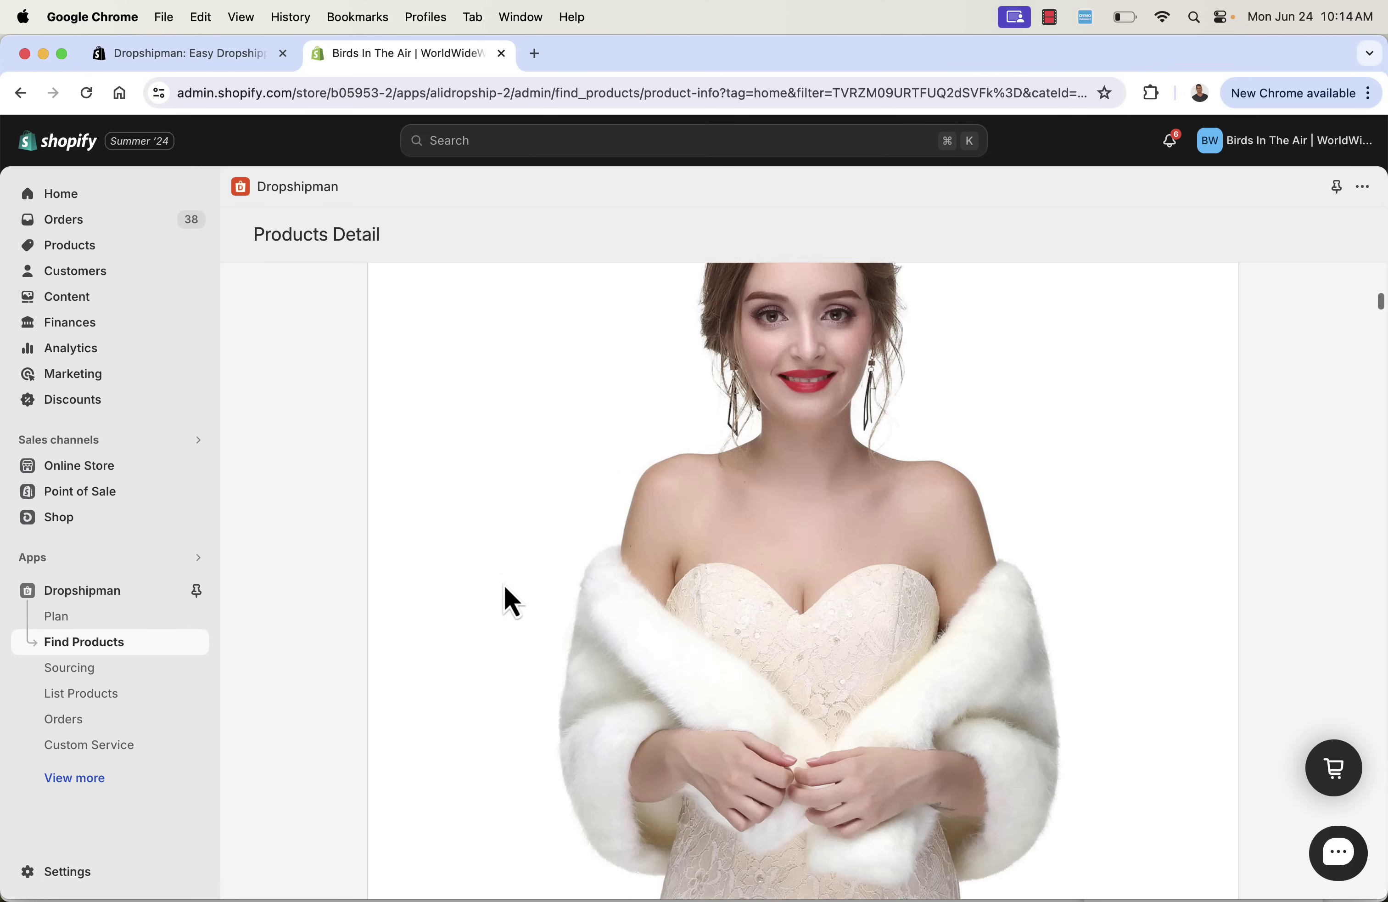
scroll(506, 589, down, 20)
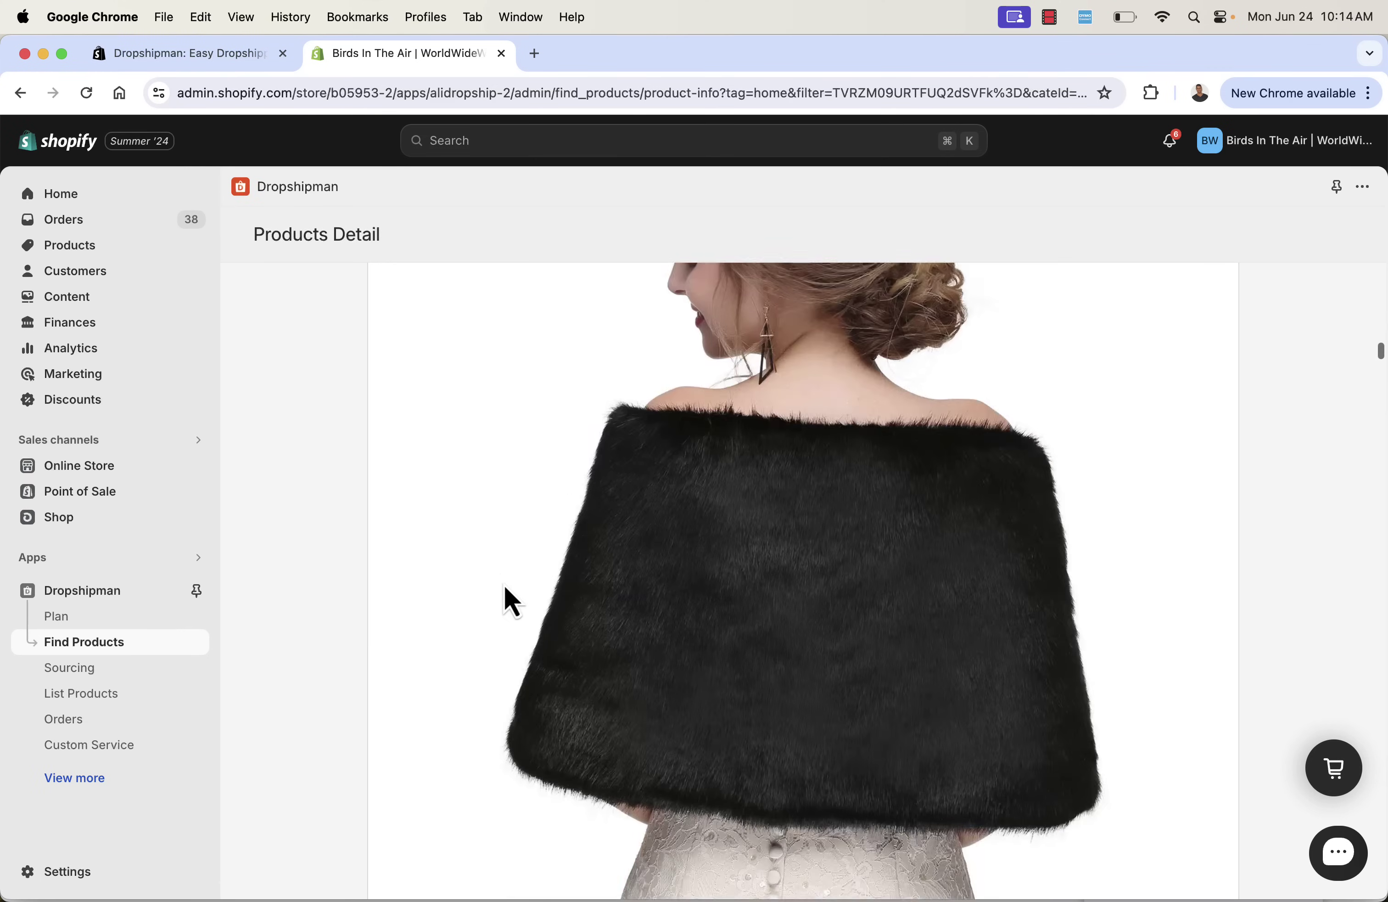
scroll(511, 602, down, 20)
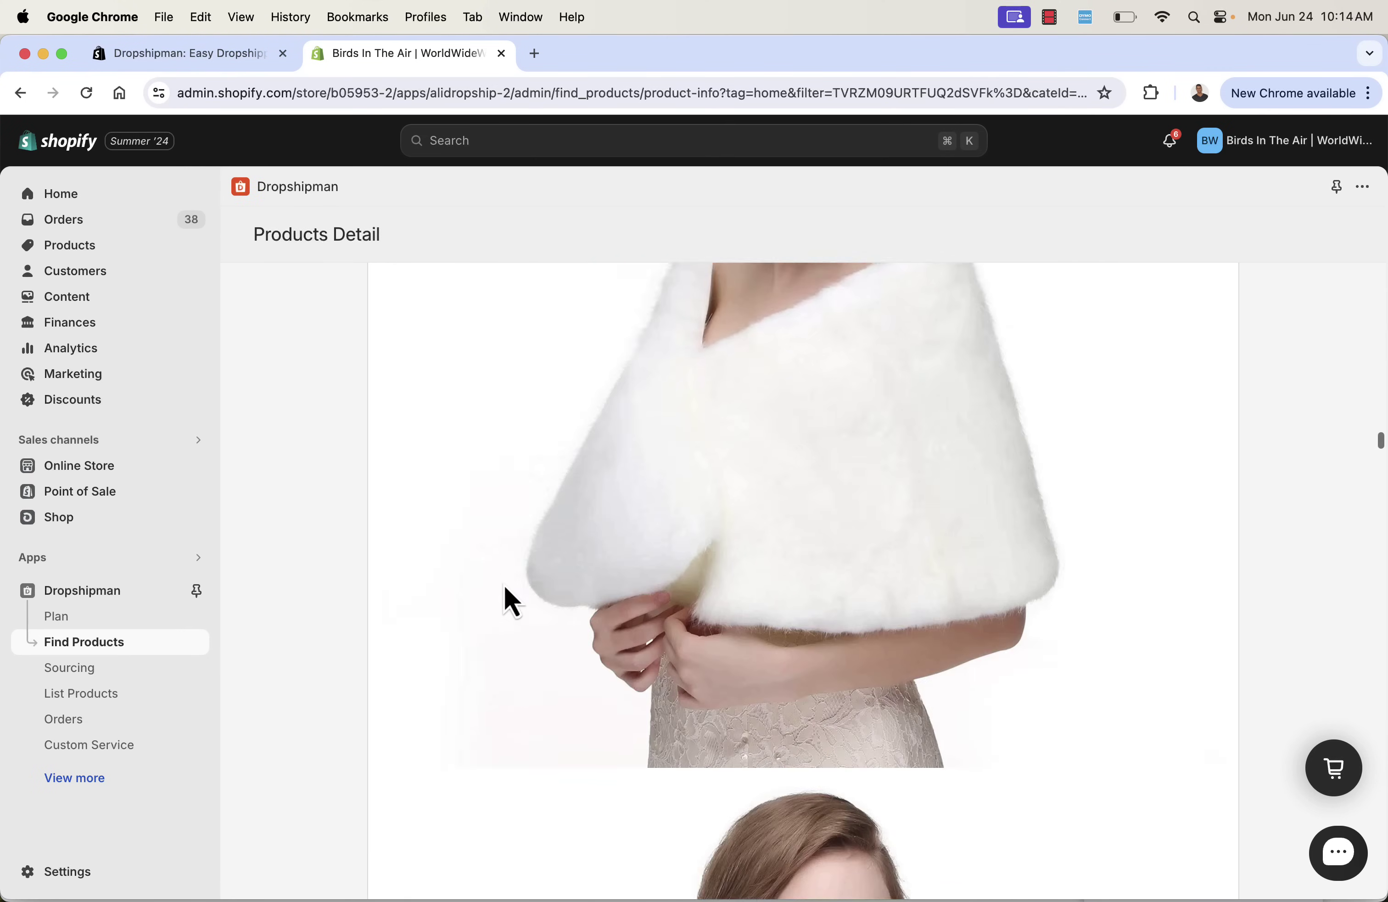
scroll(511, 601, down, 10)
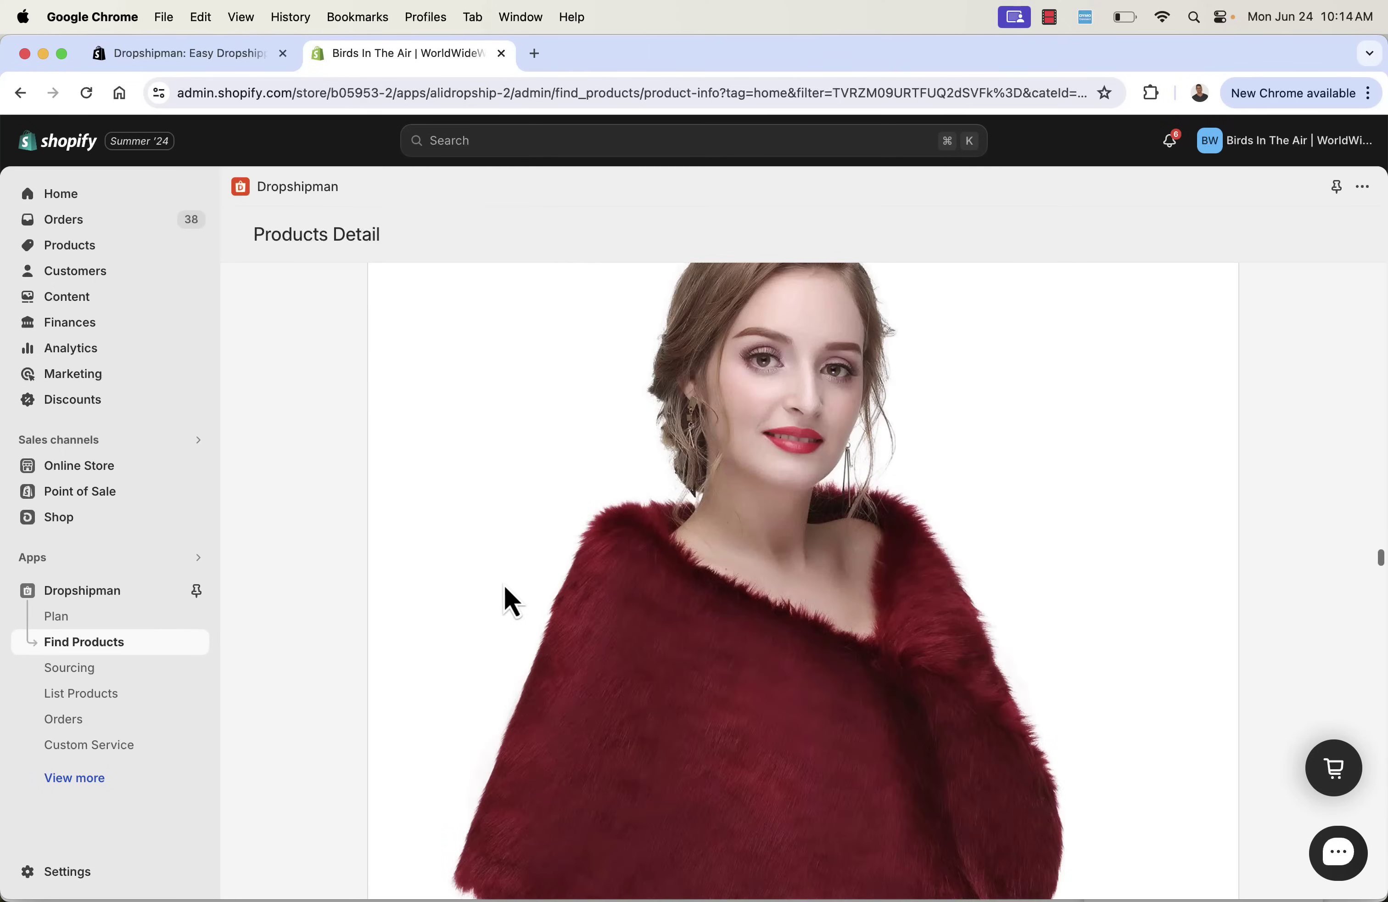
scroll(511, 601, up, 12)
scroll(510, 601, up, 15)
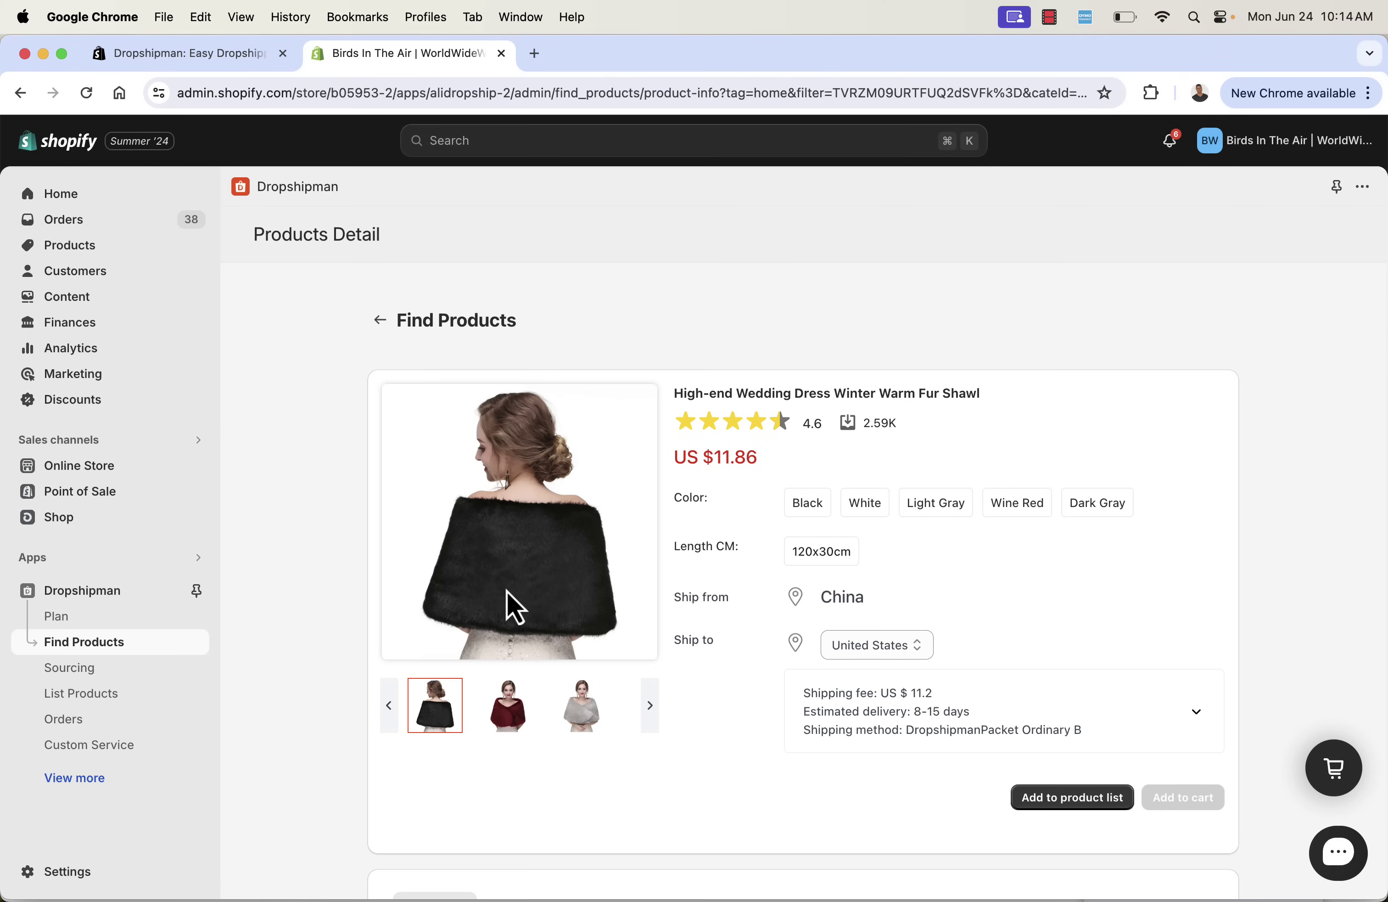
View the shawl's gallery images in the different colors, ending on a gray one.
click(512, 721)
click(585, 719)
click(649, 719)
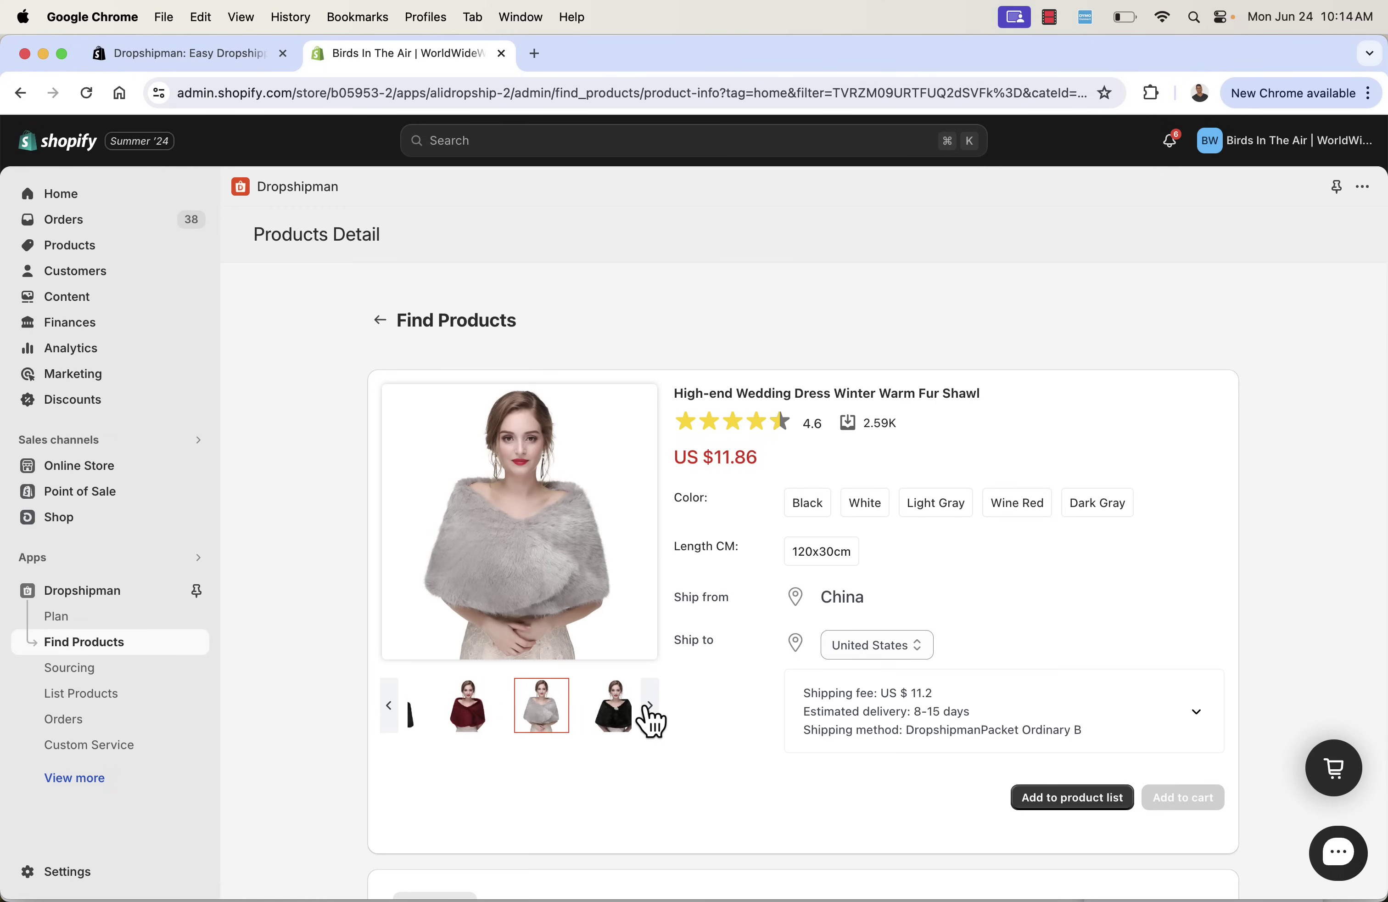
click(649, 719)
click(585, 726)
click(496, 724)
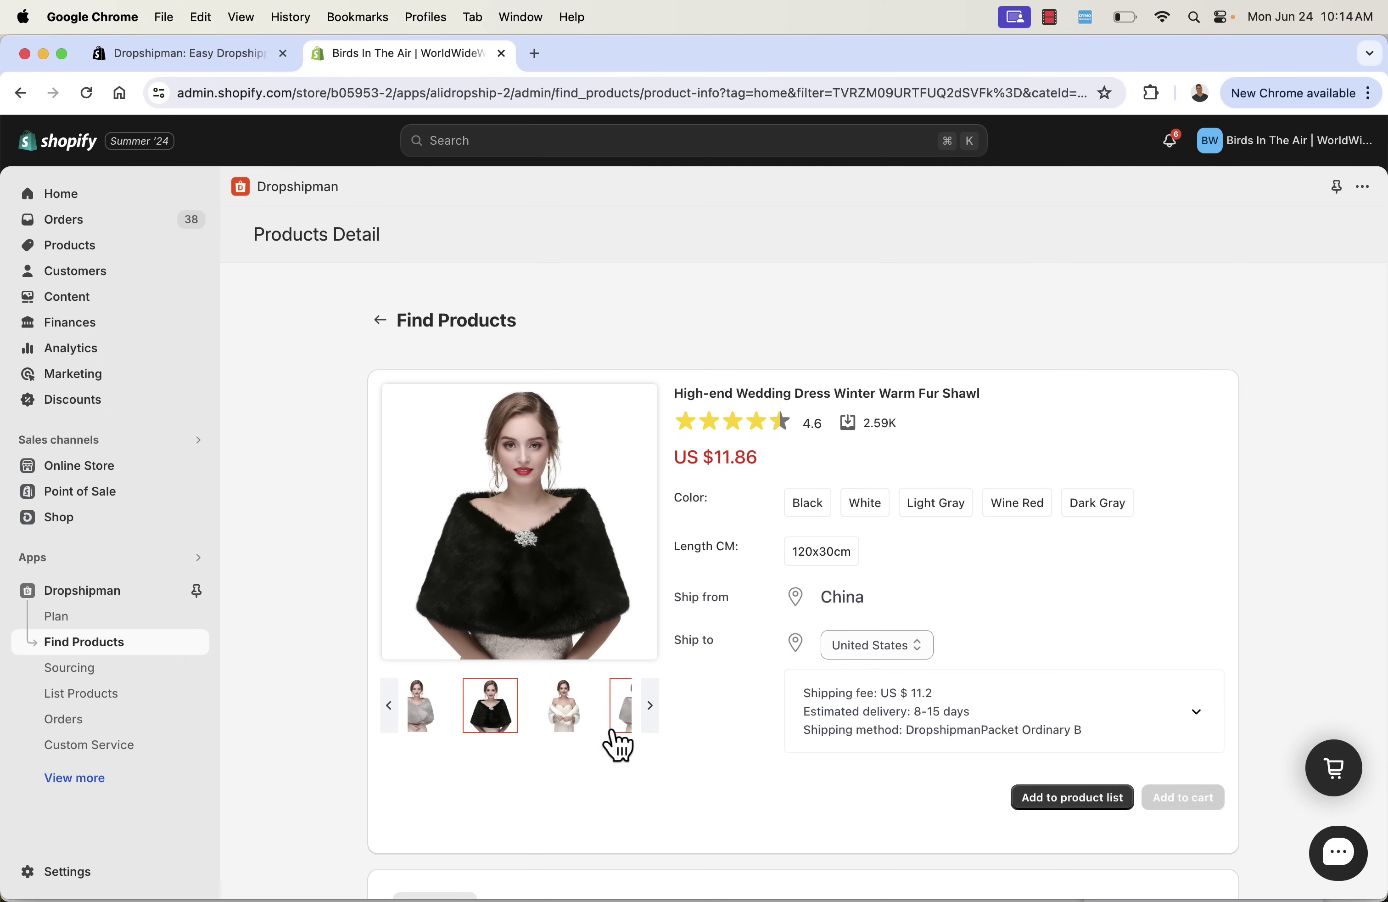
click(626, 727)
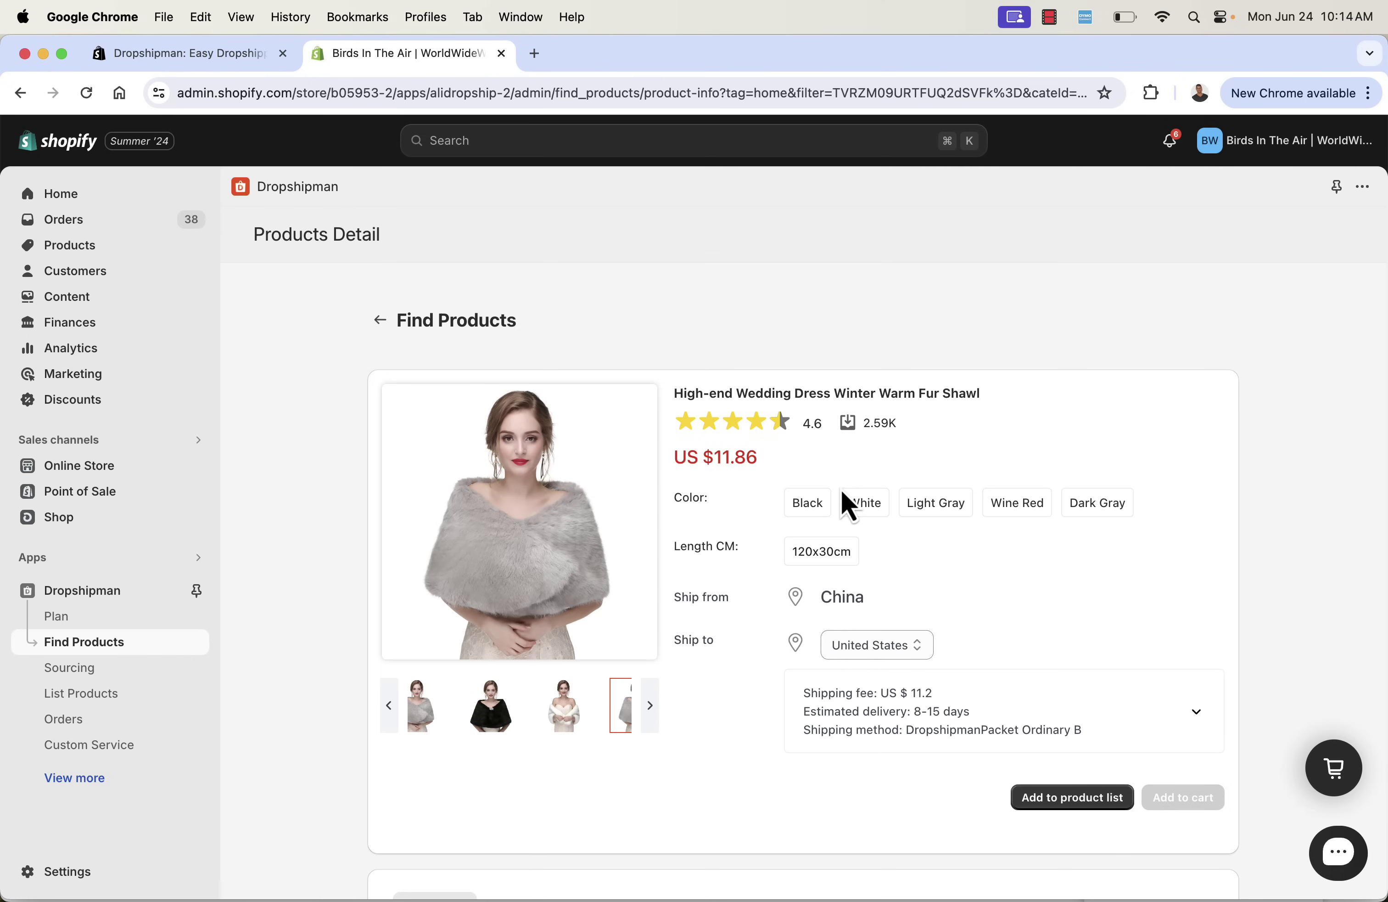
Add the fur shawl to the product list and acknowledge the import notice.
click(1071, 796)
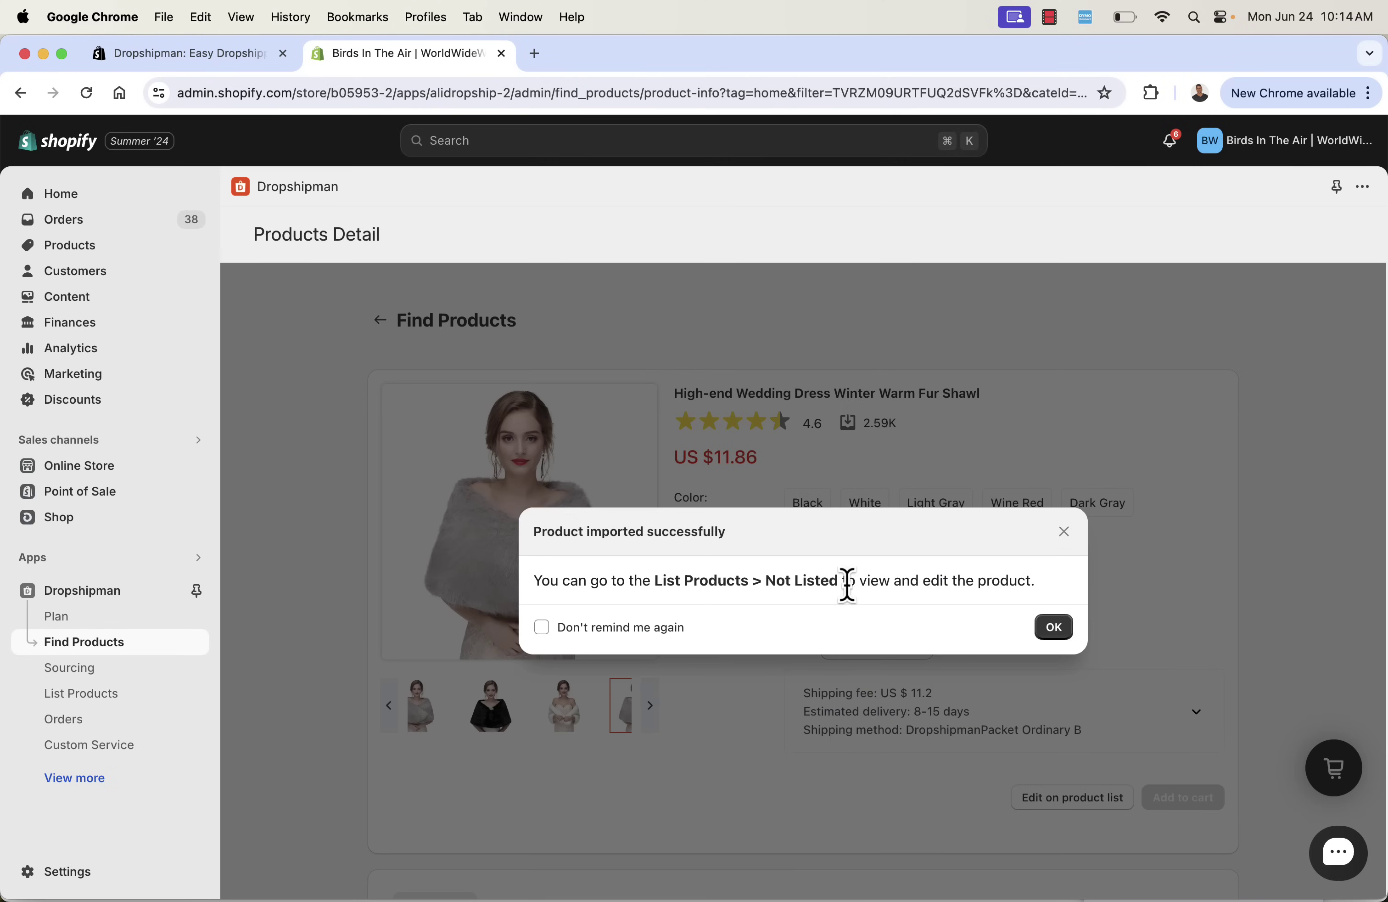
drag(654, 582, 777, 583)
click(777, 583)
click(1054, 627)
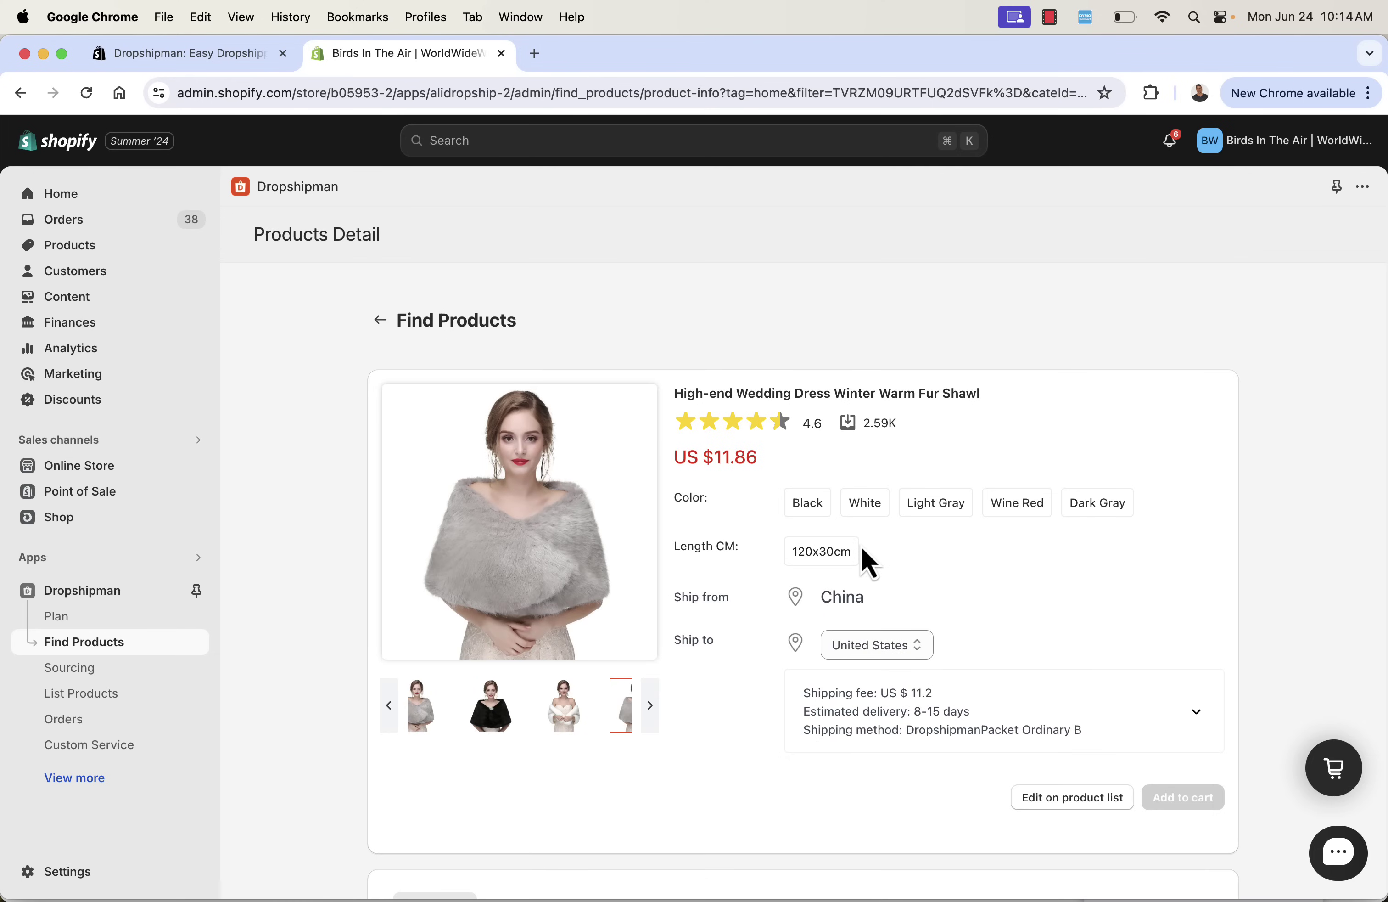
Return to the Find Products catalog, switch to the Sports & Outdoors category and browse its products.
click(379, 321)
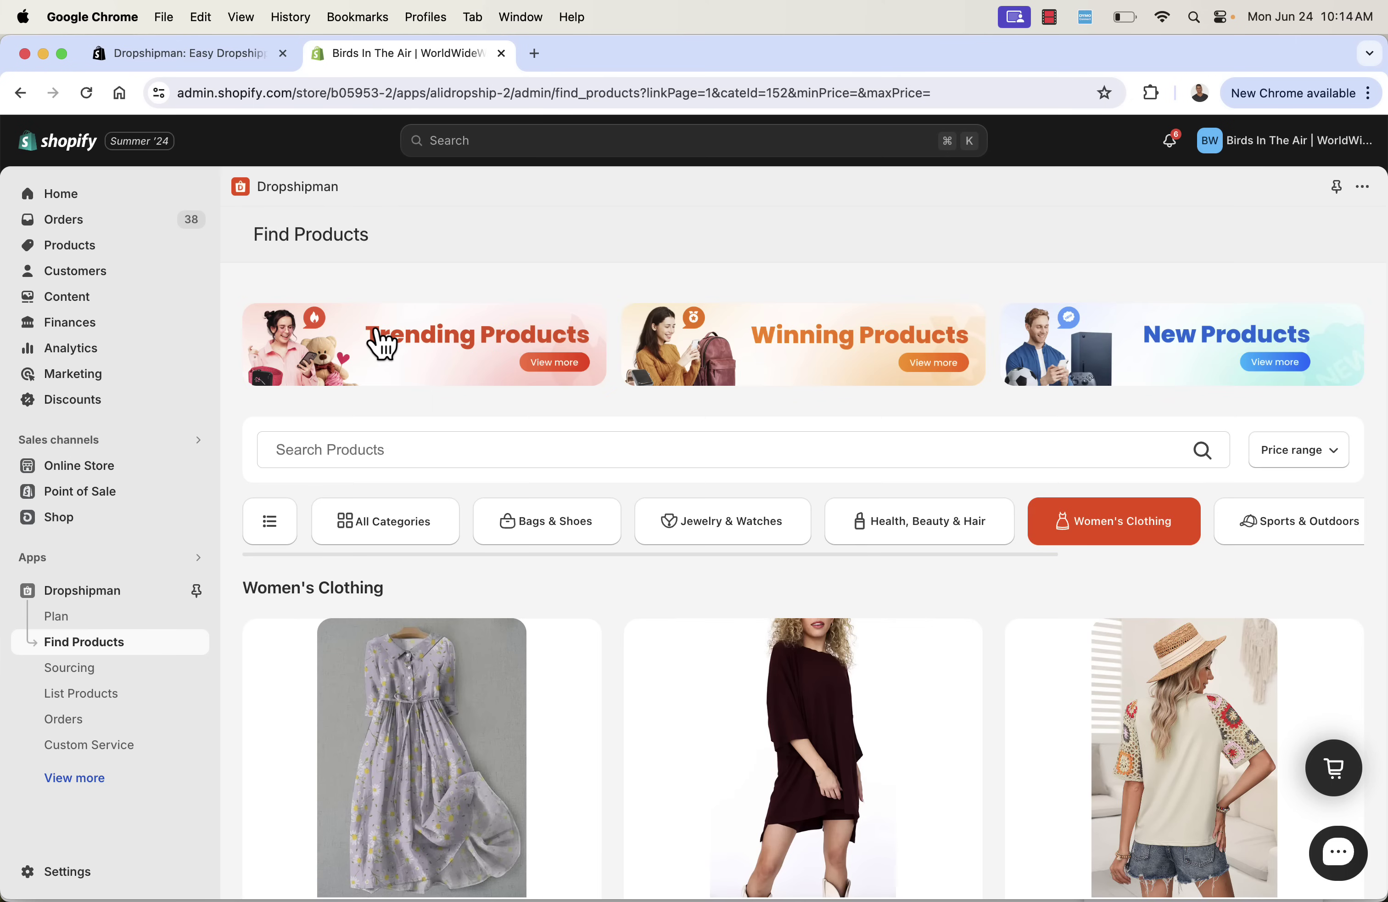
click(1286, 542)
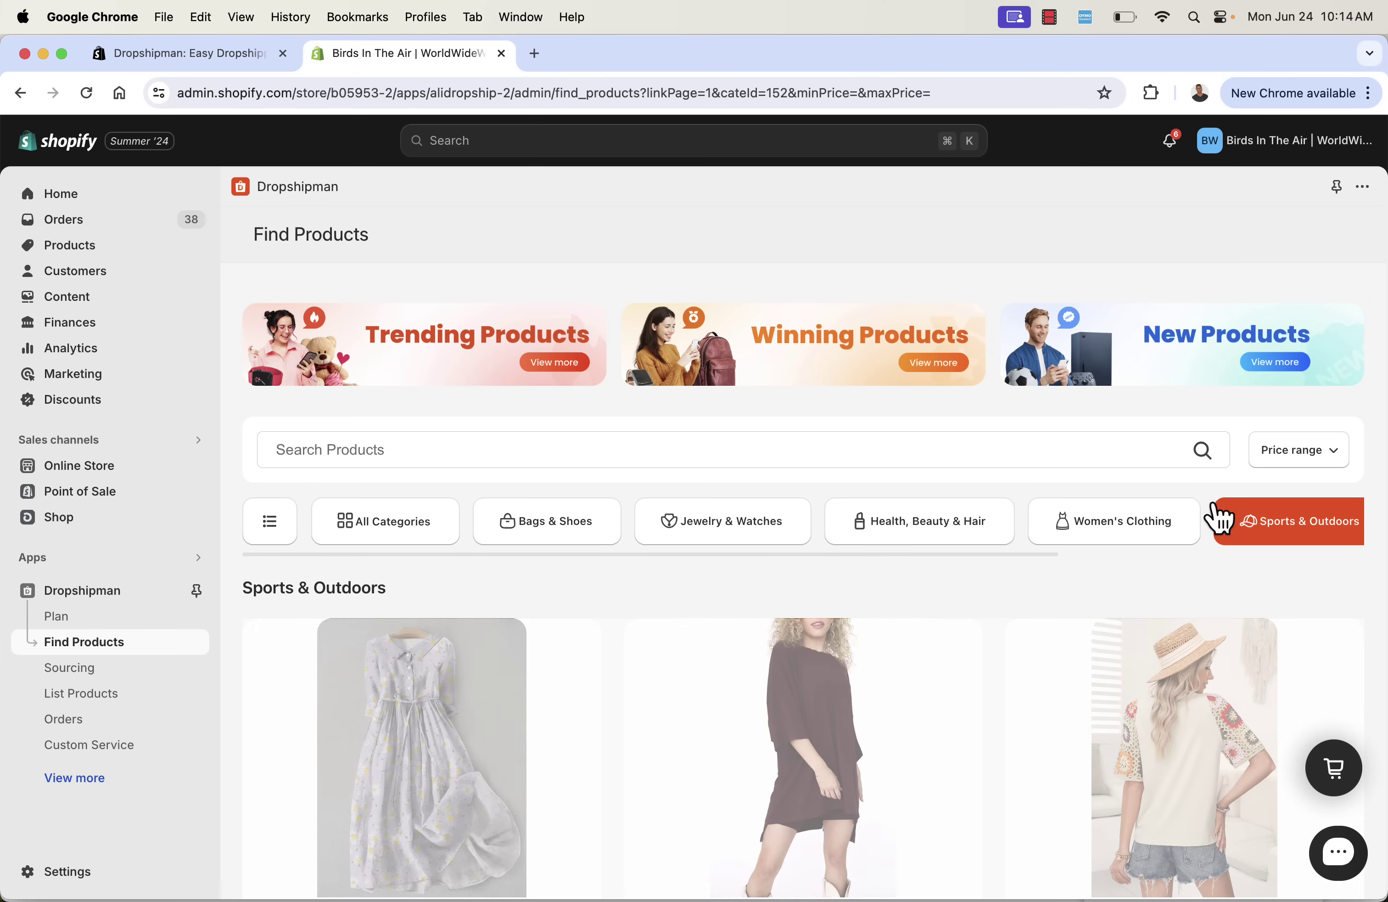
scroll(1041, 663, down, 5)
scroll(1042, 664, down, 10)
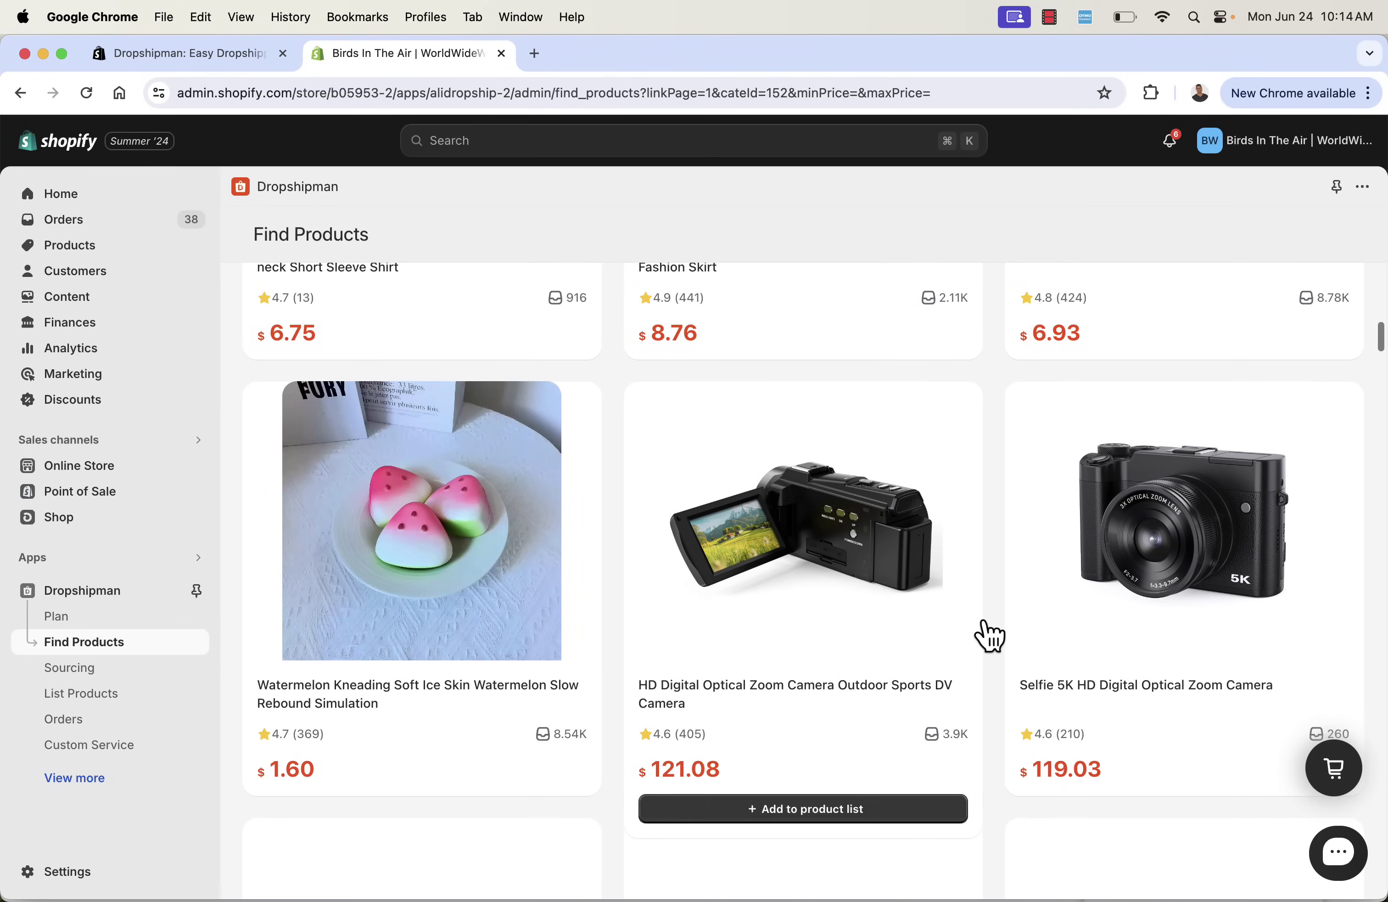
Open the European And American Leisure Style Printed Plus Size Short Sleeve Top, add it to the product list and dismiss the notice.
scroll(982, 635, down, 8)
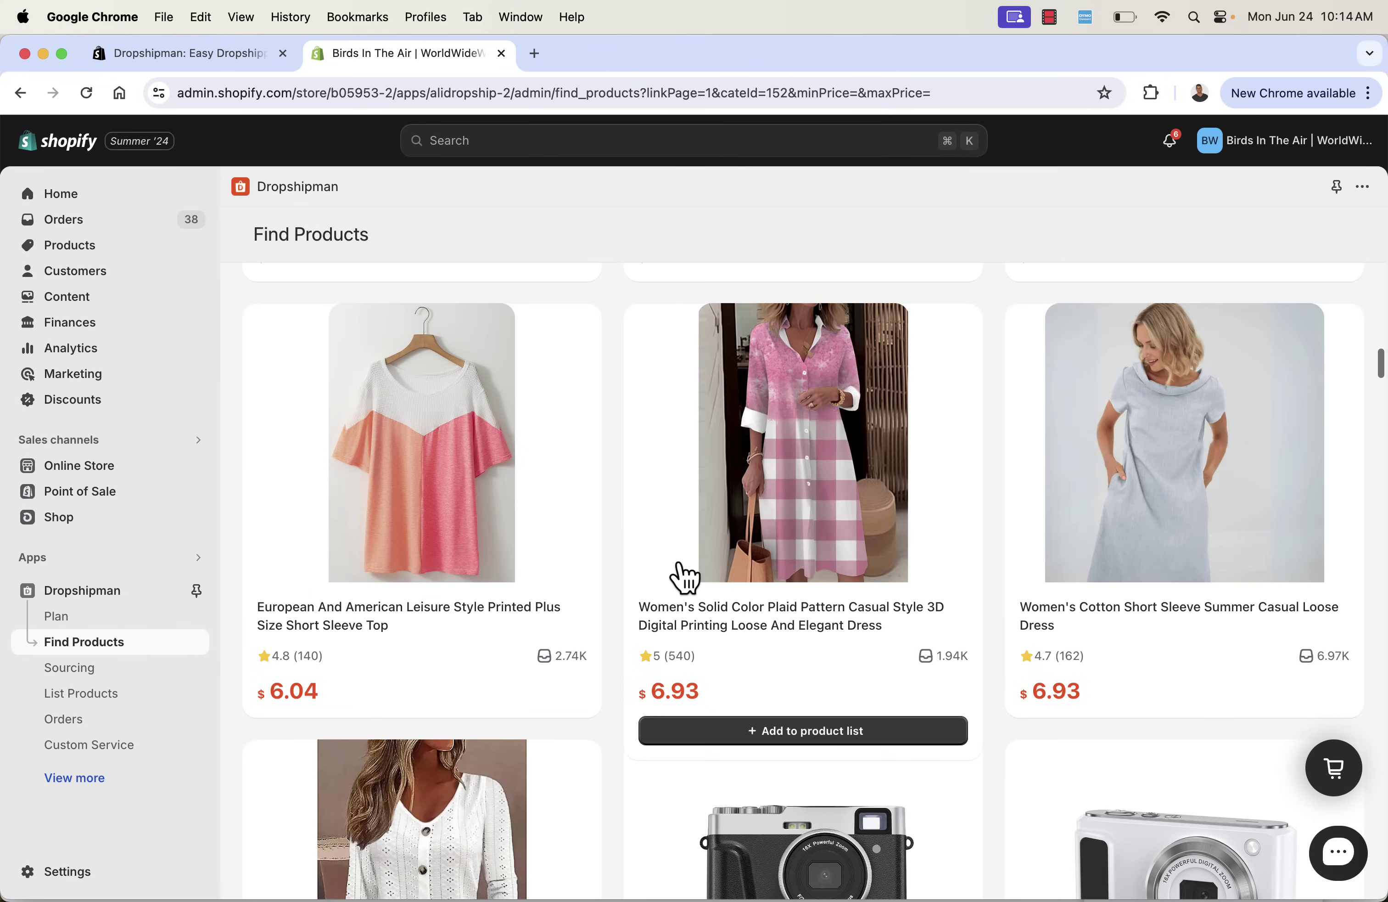
click(403, 470)
click(1056, 798)
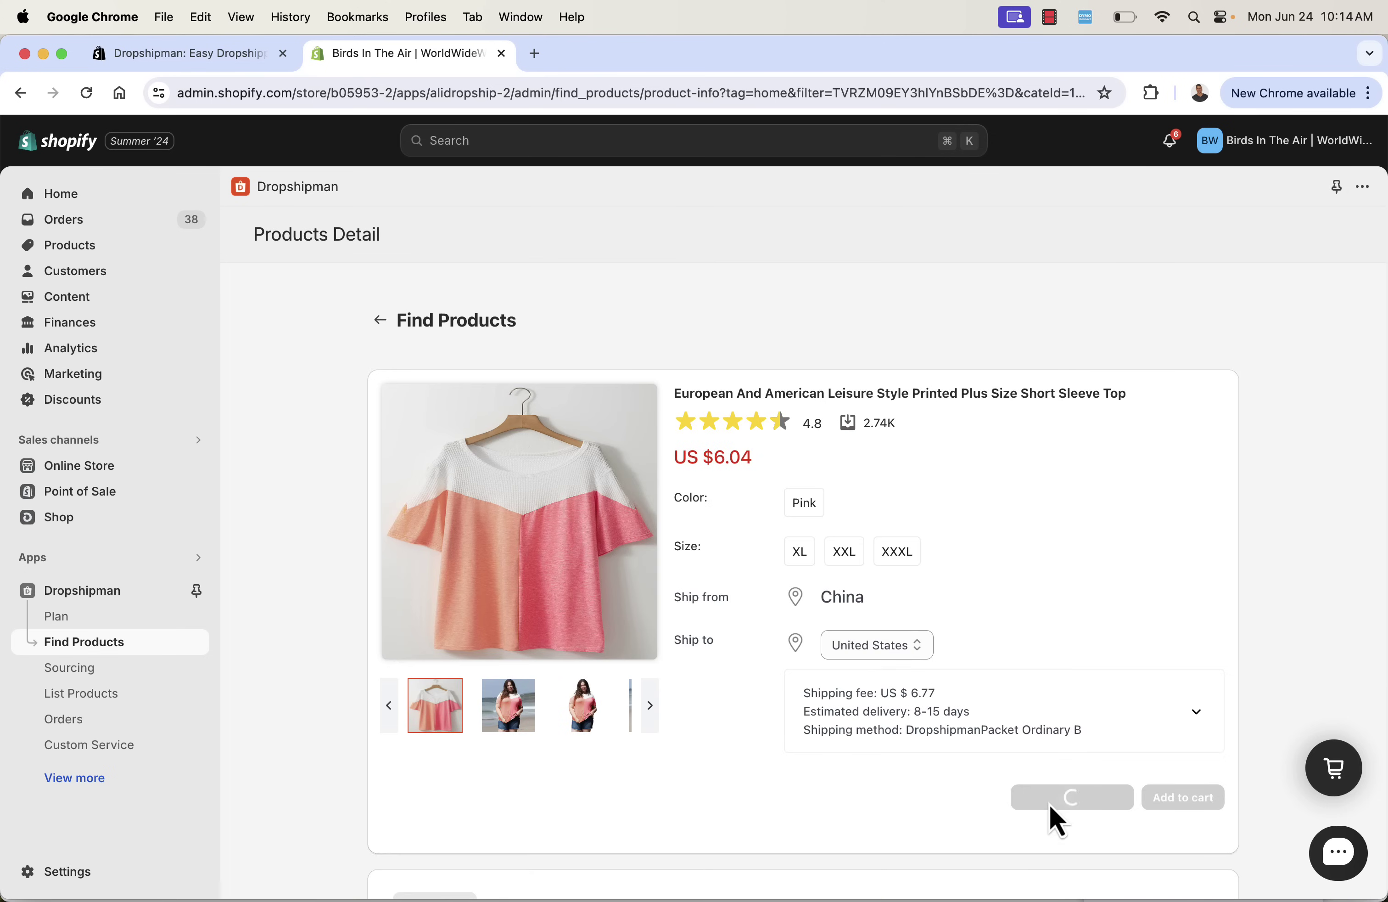
click(1053, 628)
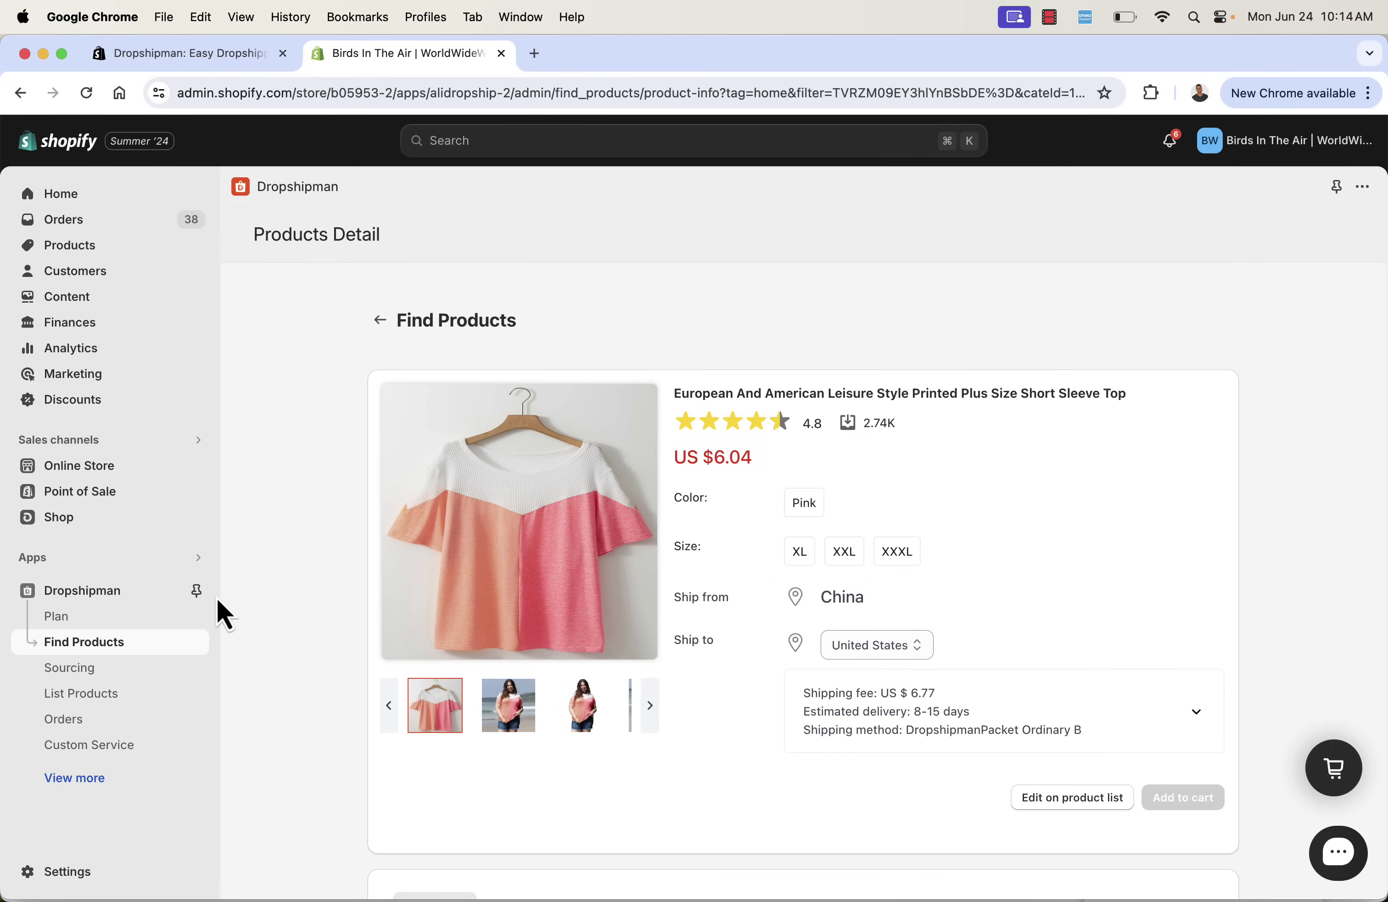
Open the List Products page and look through the imported top and fur shawl awaiting listing.
click(104, 703)
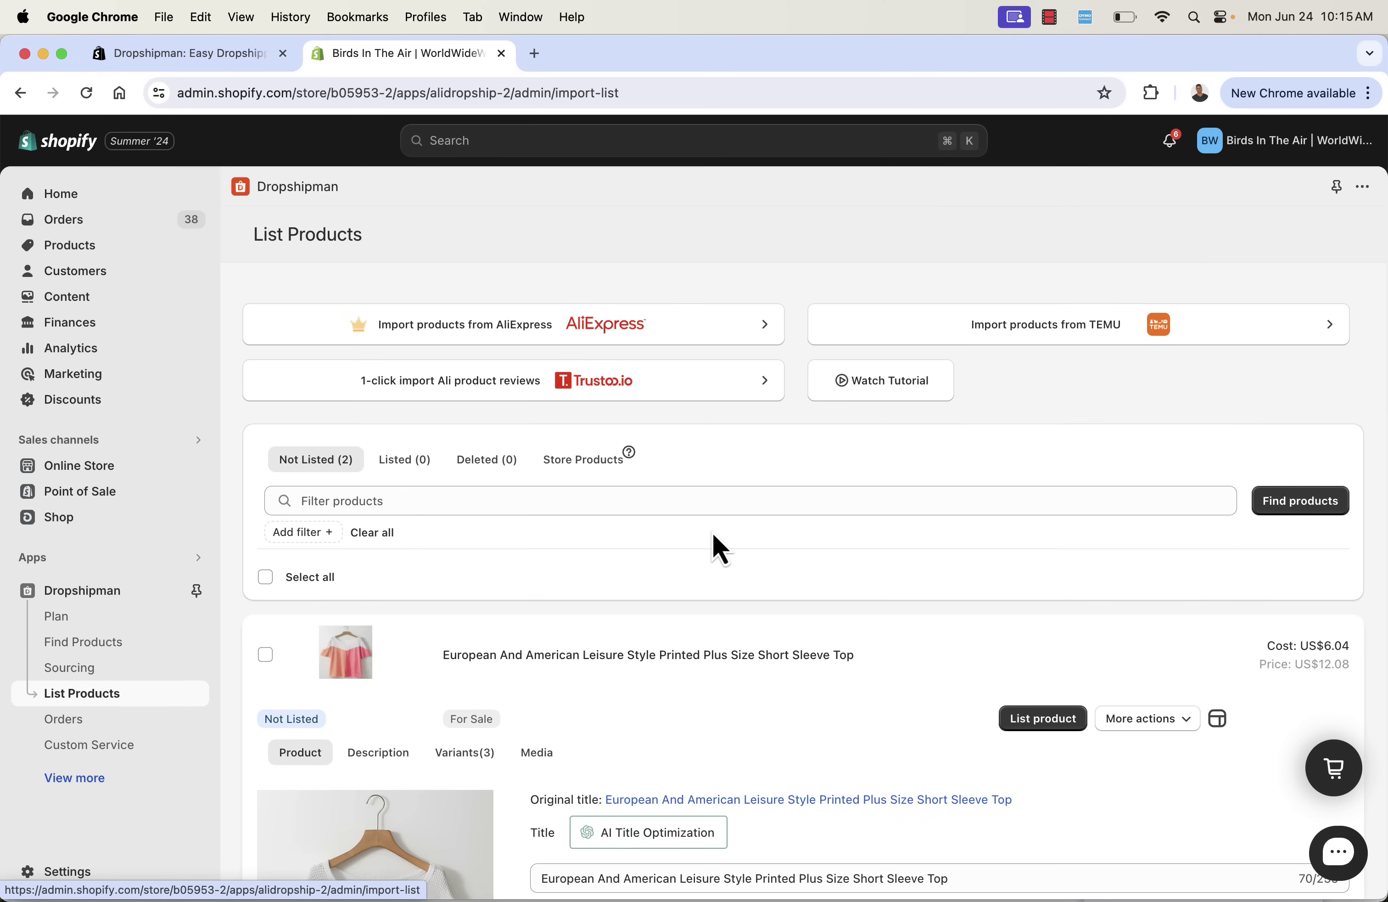
scroll(713, 534, down, 5)
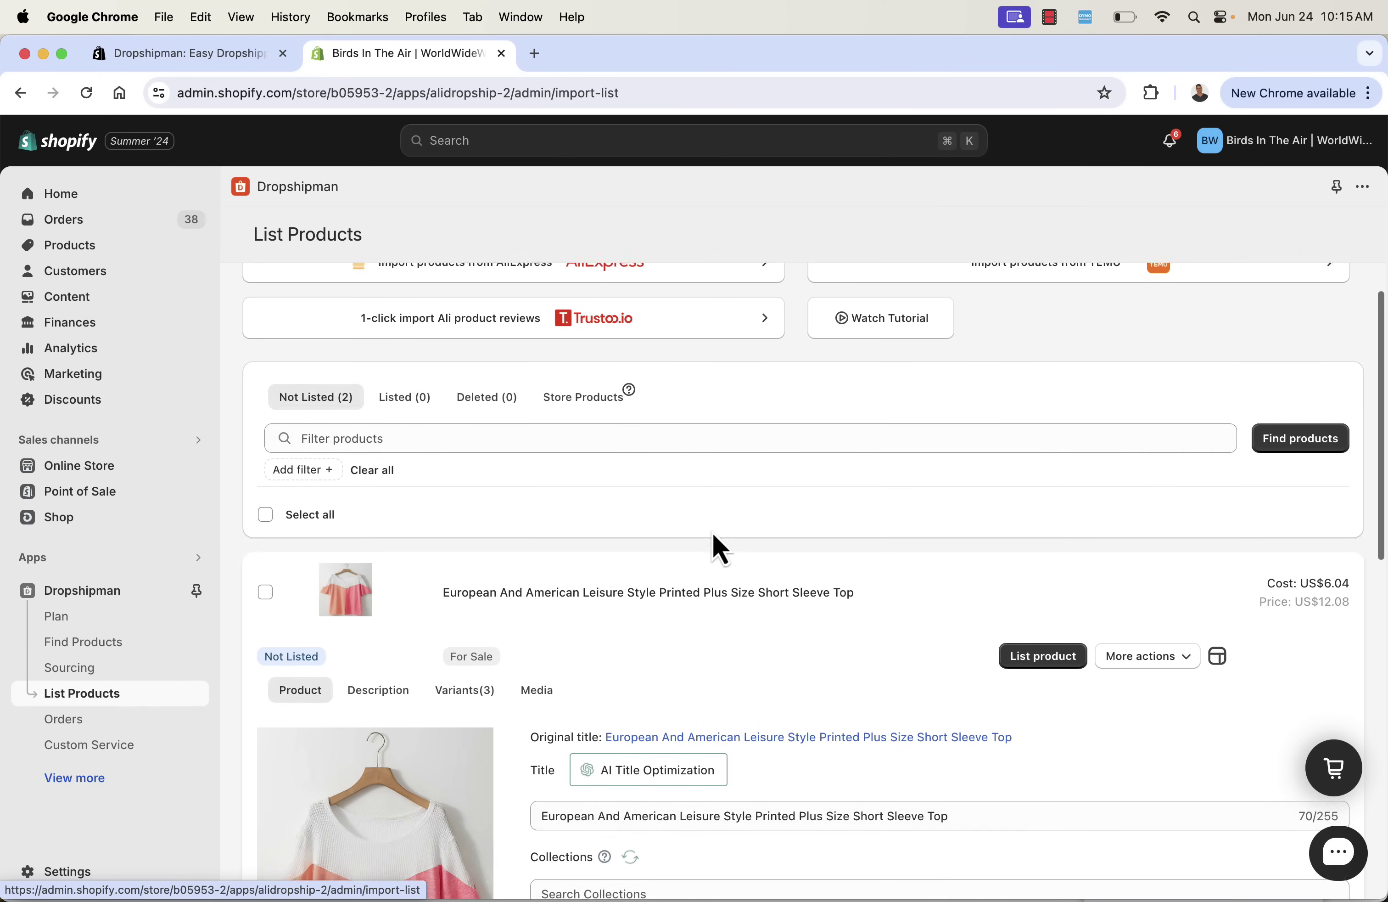
scroll(713, 533, down, 9)
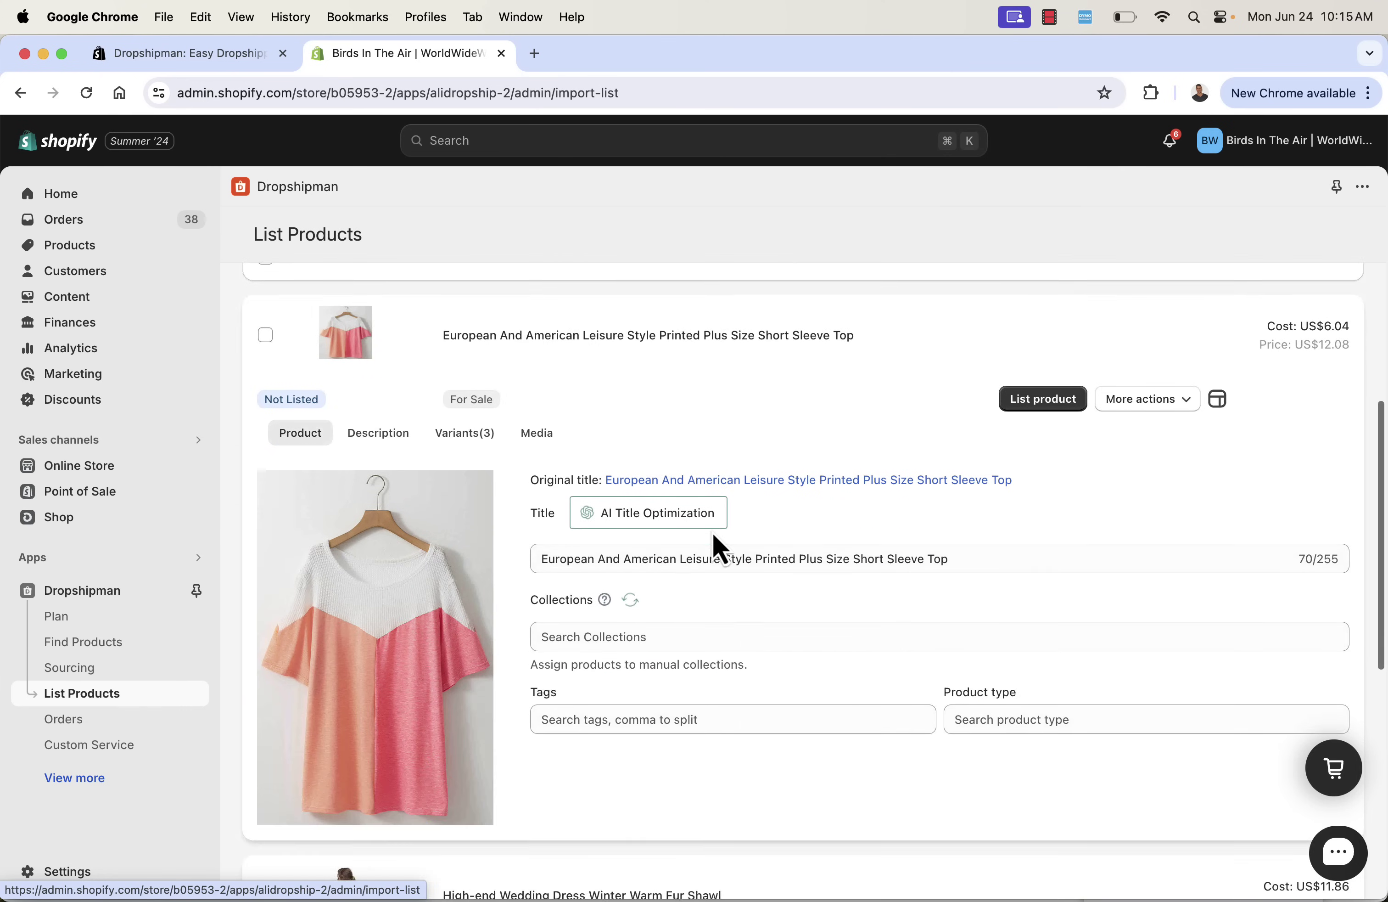
scroll(719, 548, down, 3)
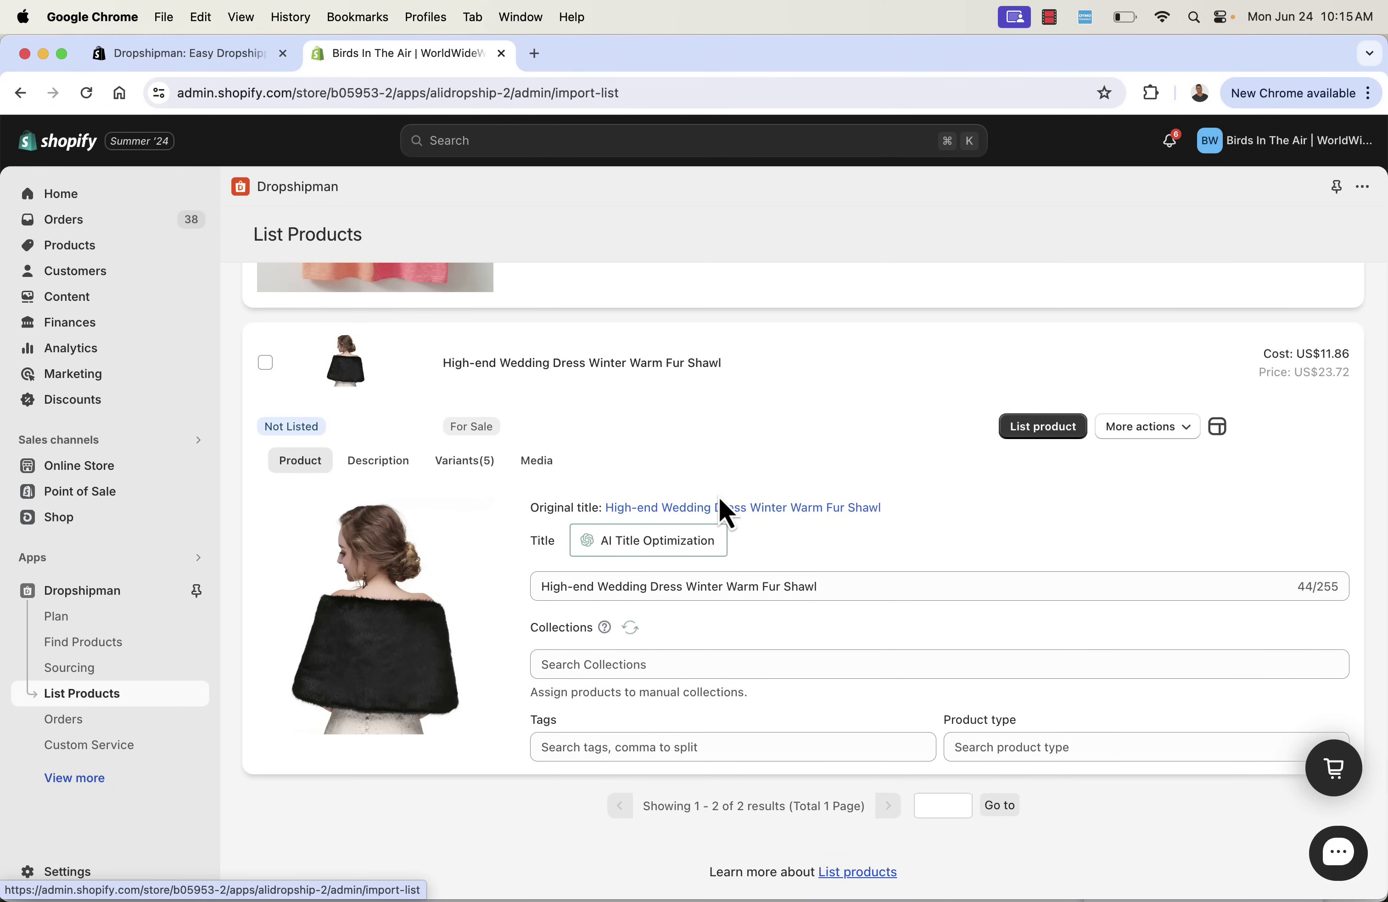
scroll(719, 499, up, 15)
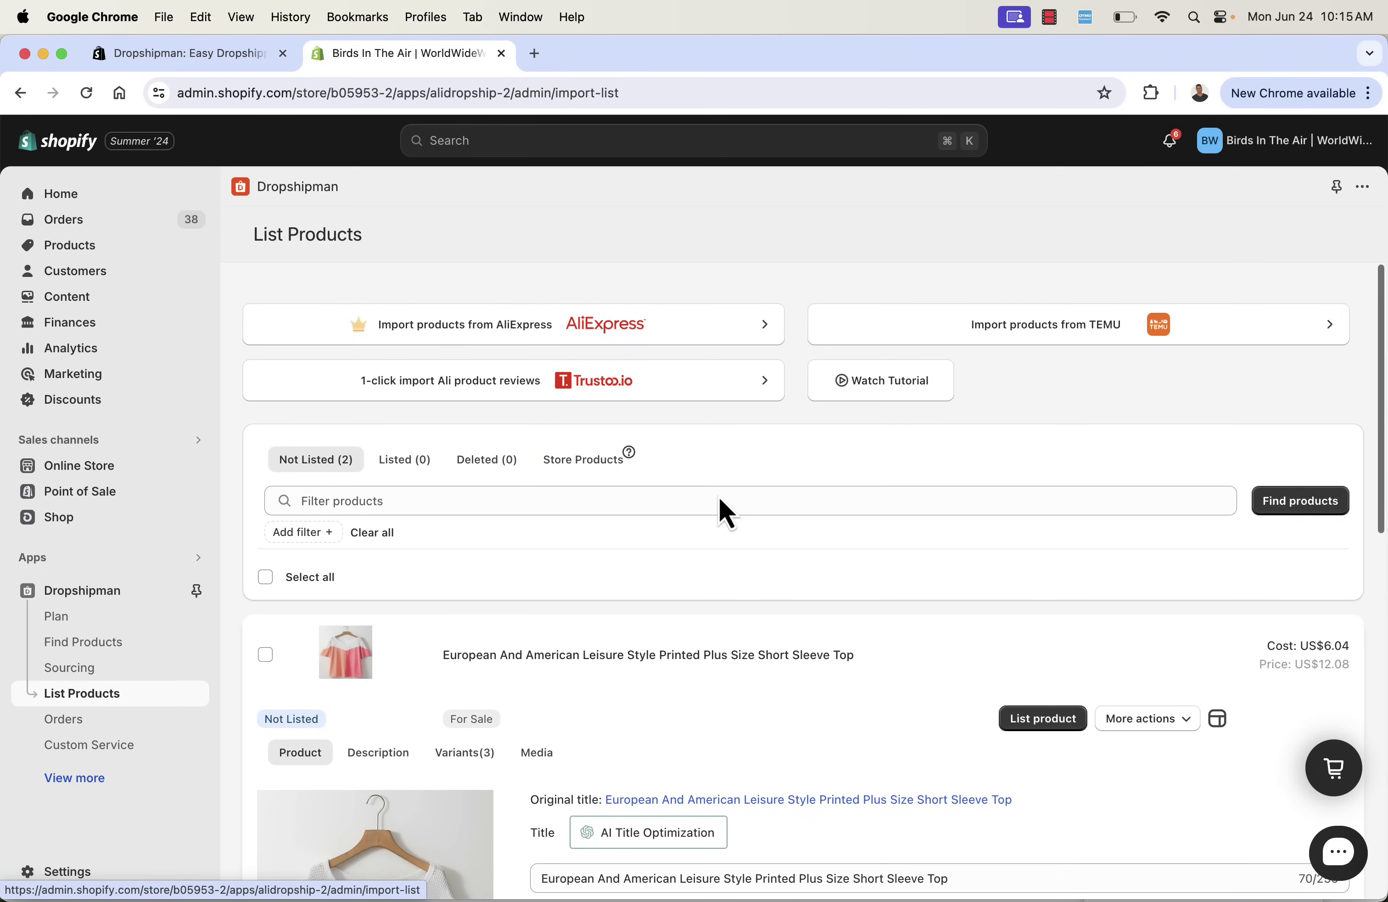
scroll(719, 497, down, 3)
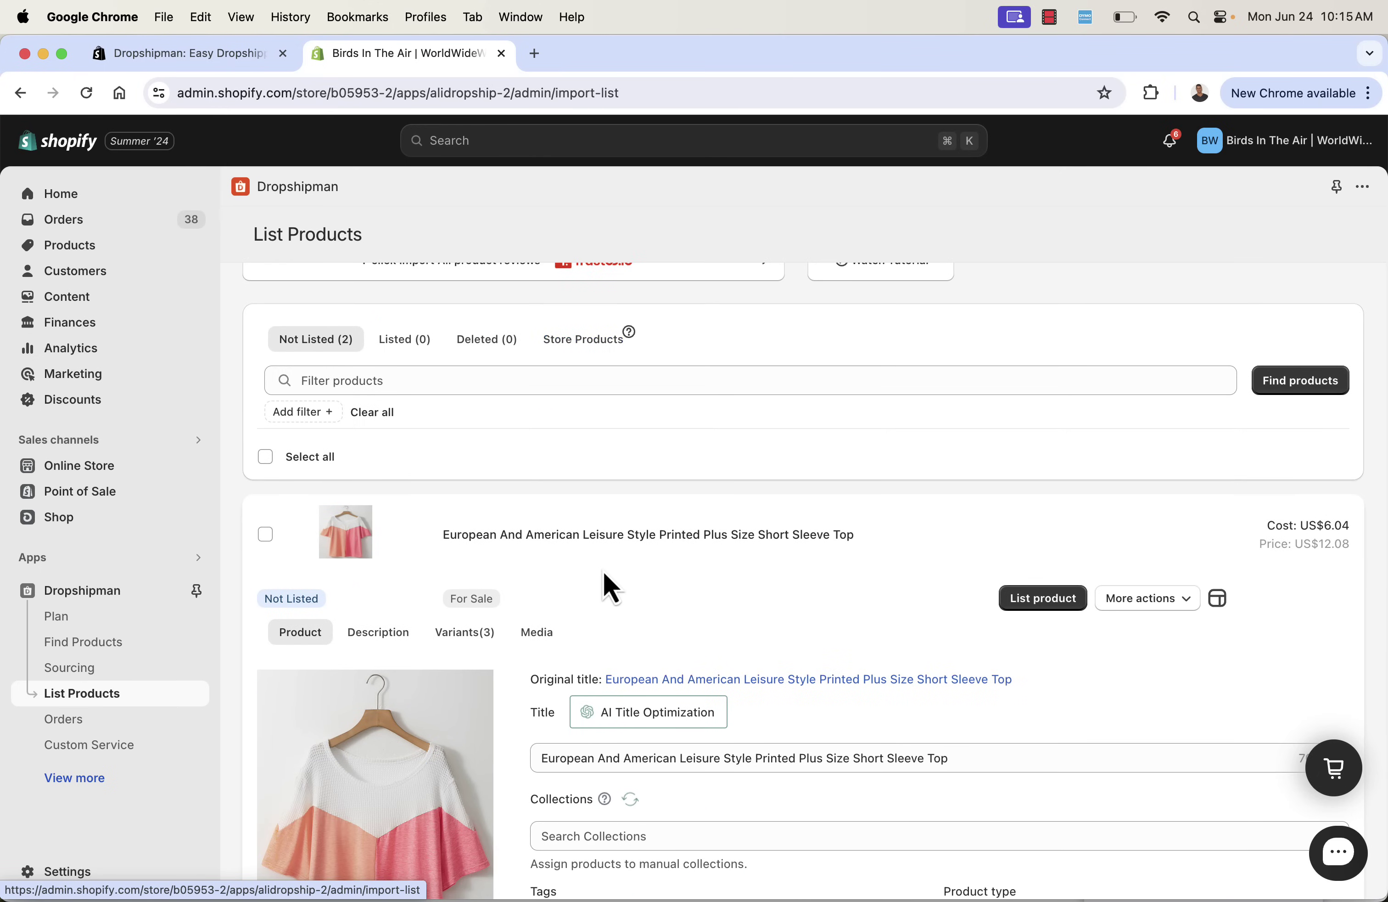
scroll(604, 585, up, 3)
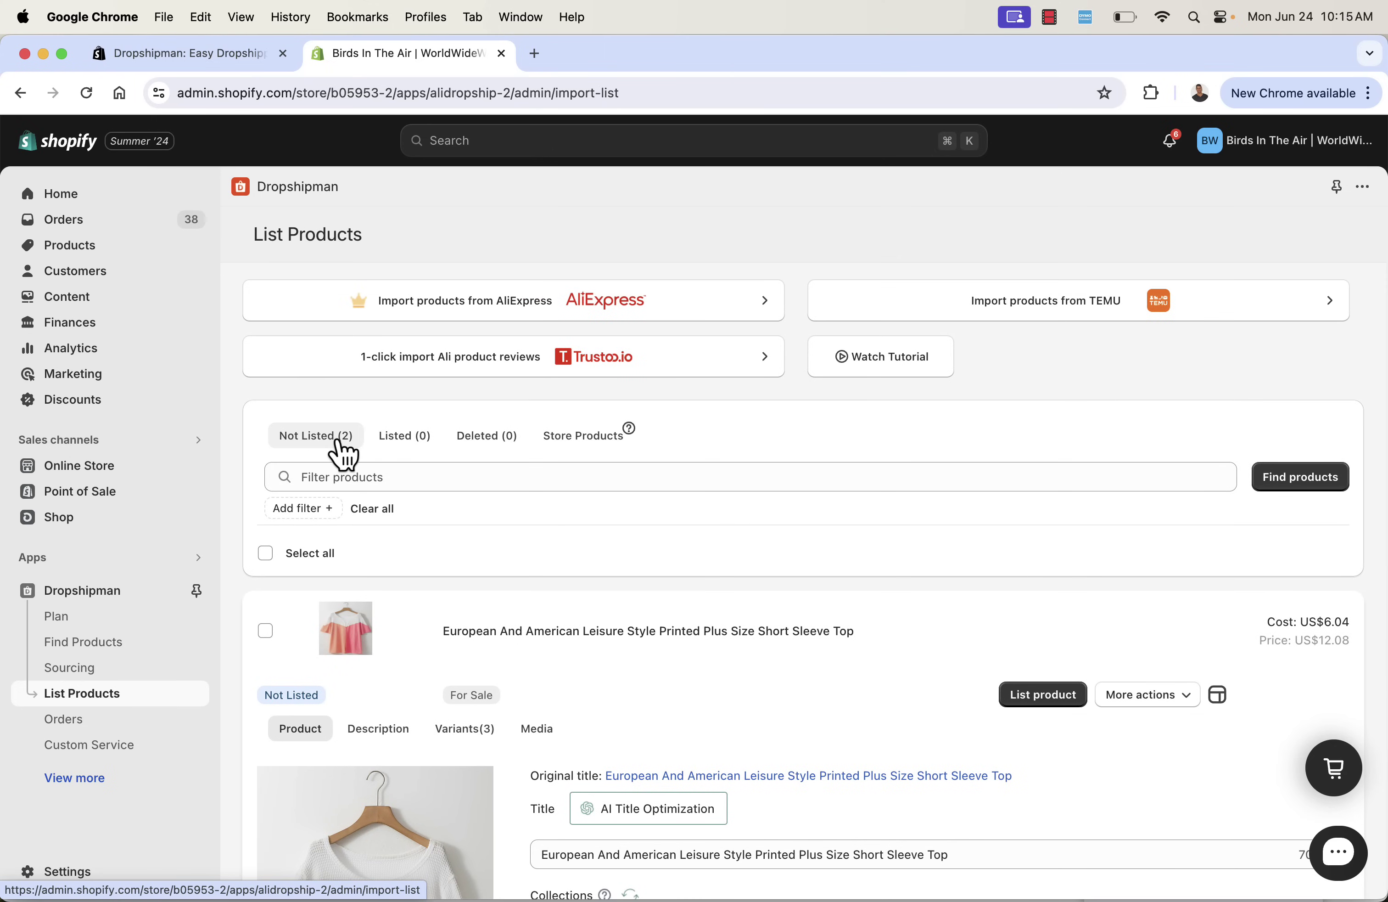
scroll(396, 521, down, 5)
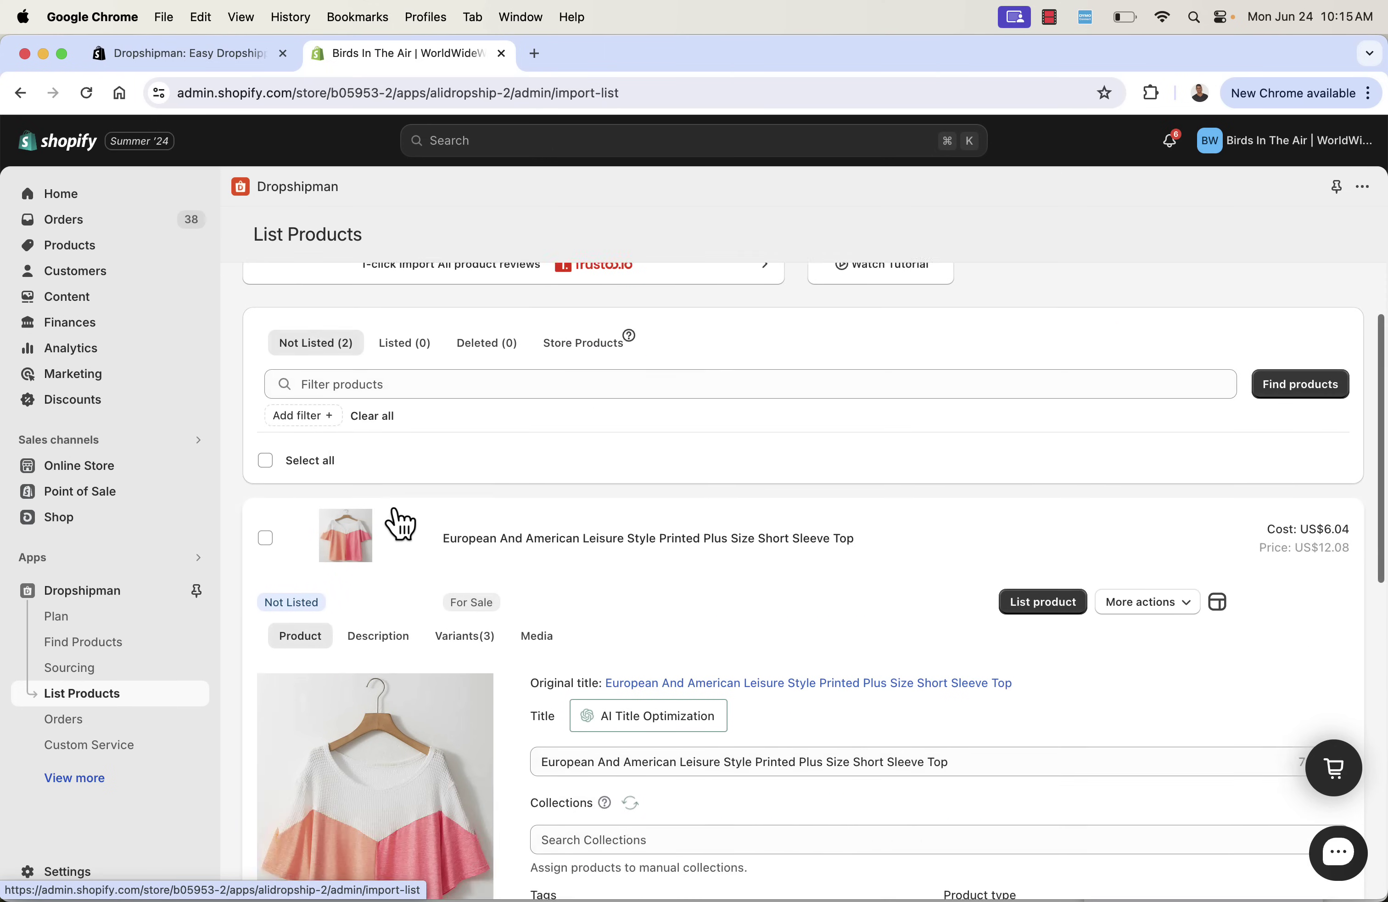
Try selecting the short sleeve top and the fur shawl for bulk actions, and clear both selections.
click(265, 471)
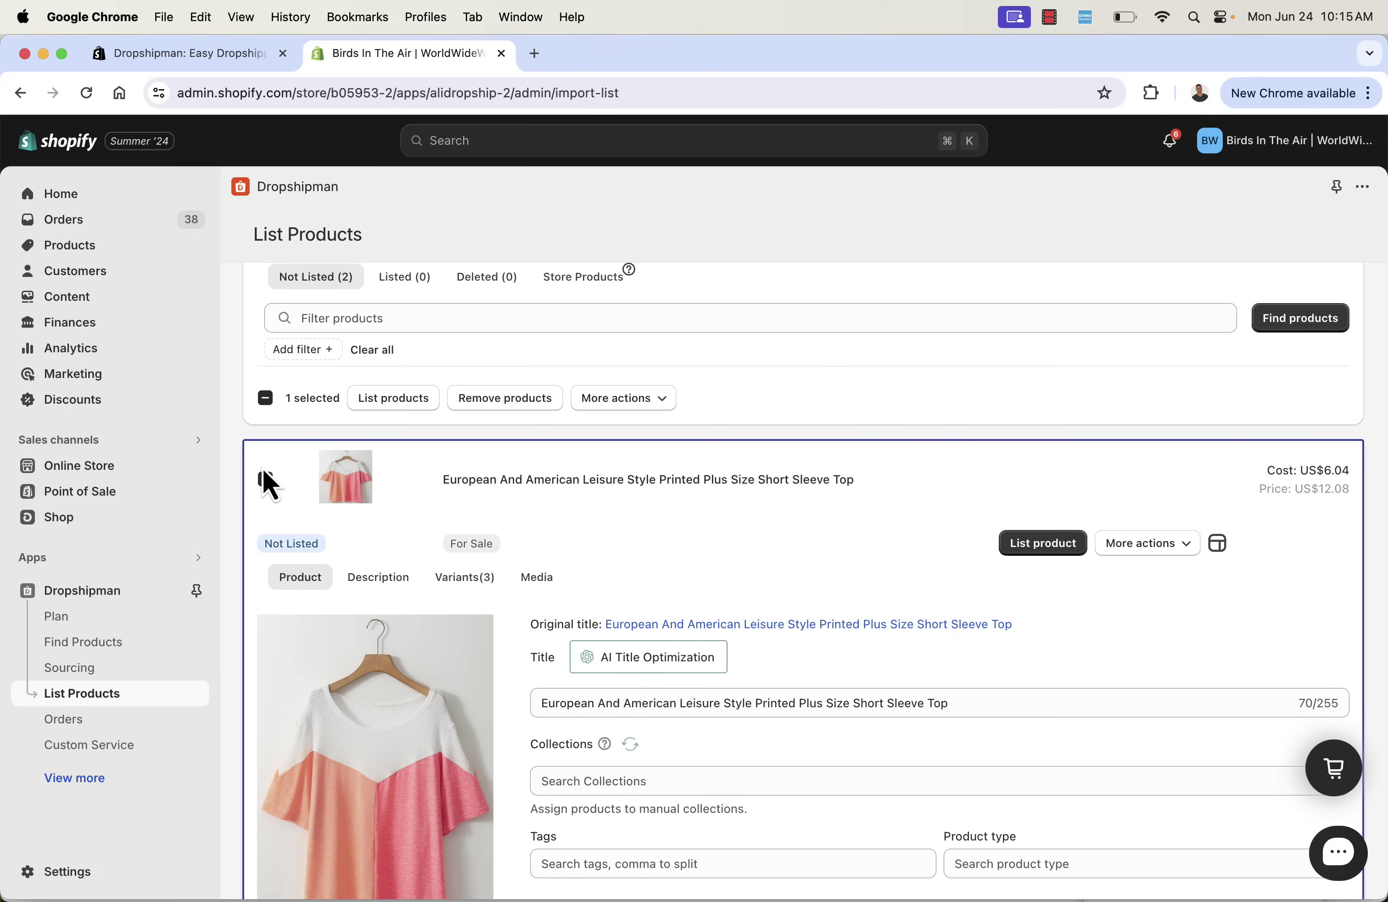
scroll(493, 549, down, 10)
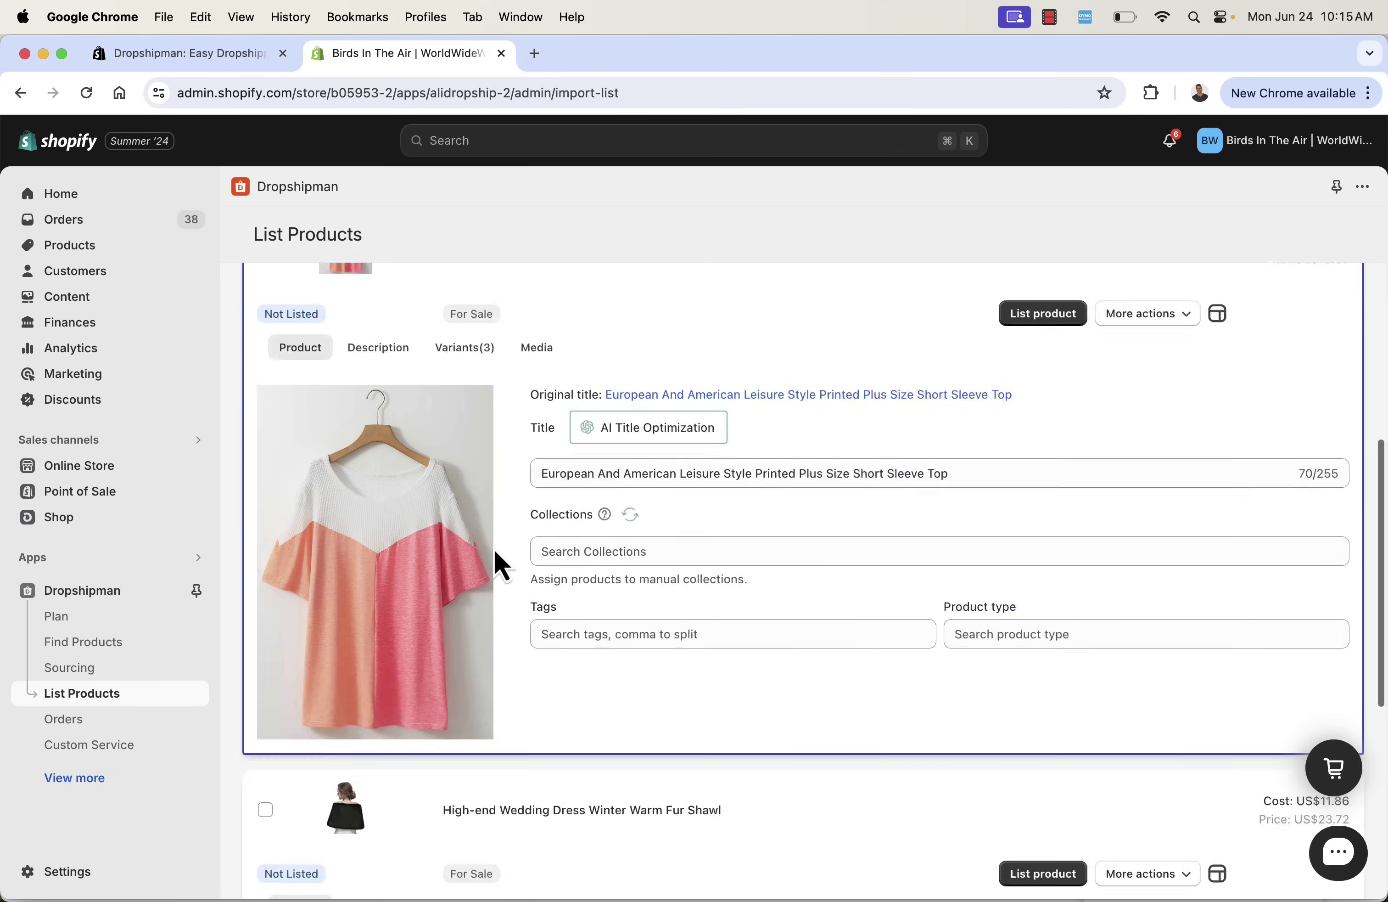
click(265, 362)
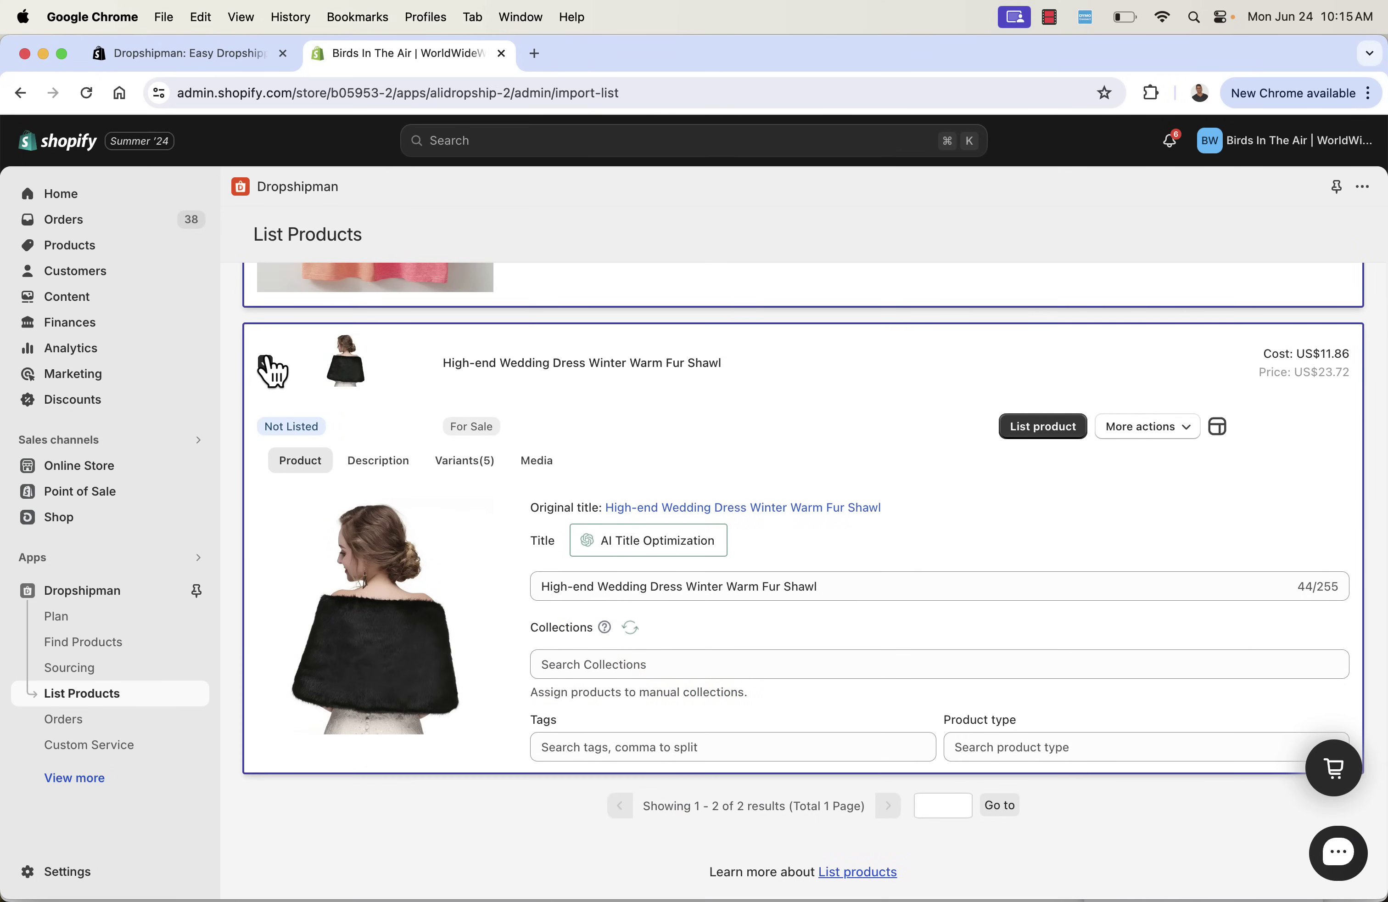
click(266, 362)
scroll(266, 375, up, 10)
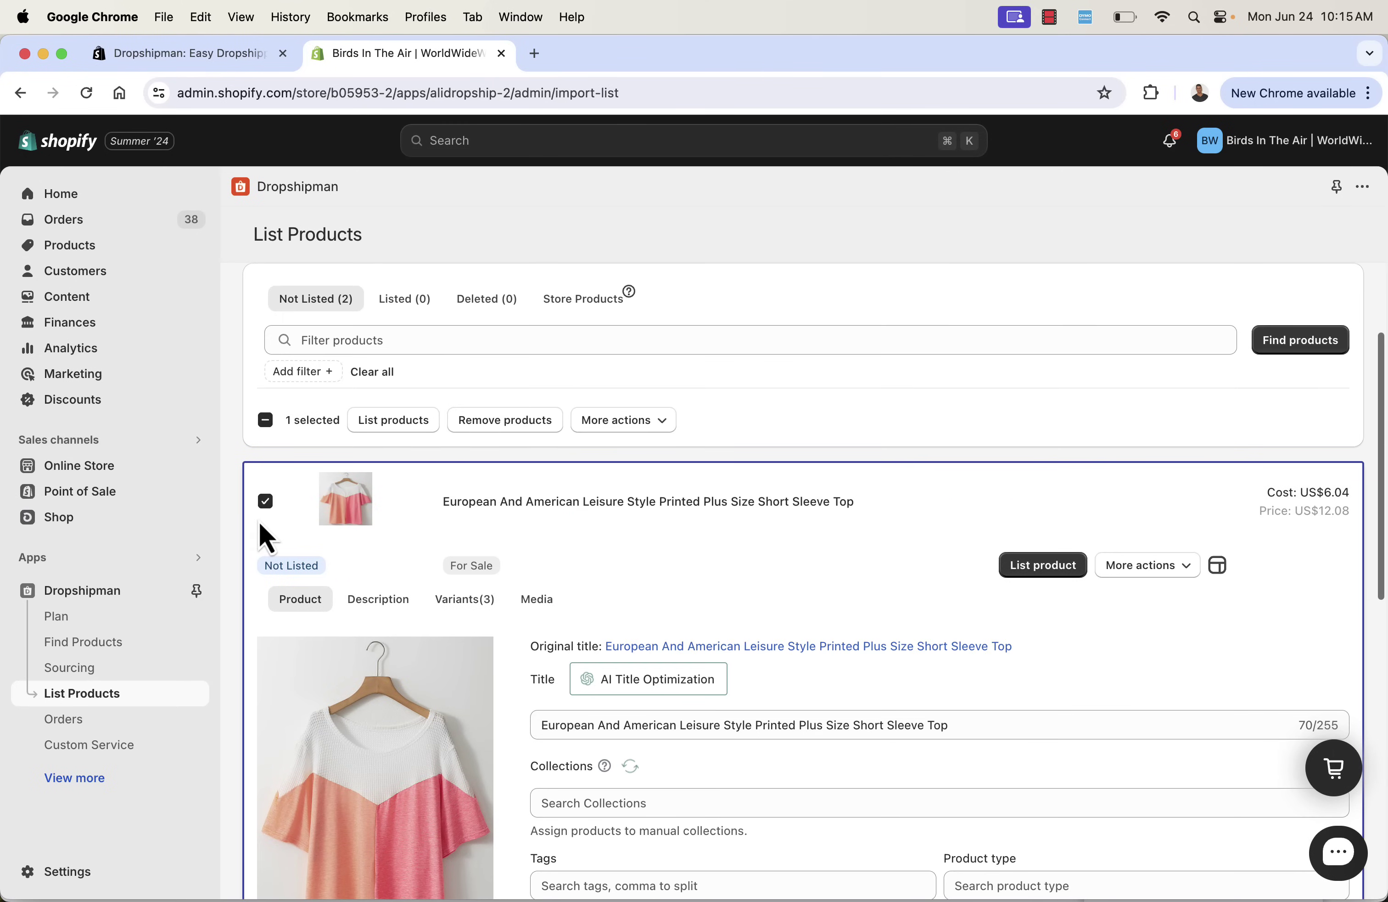
click(266, 502)
Generate an AI-optimized title for the short sleeve top and save it.
scroll(568, 547, down, 3)
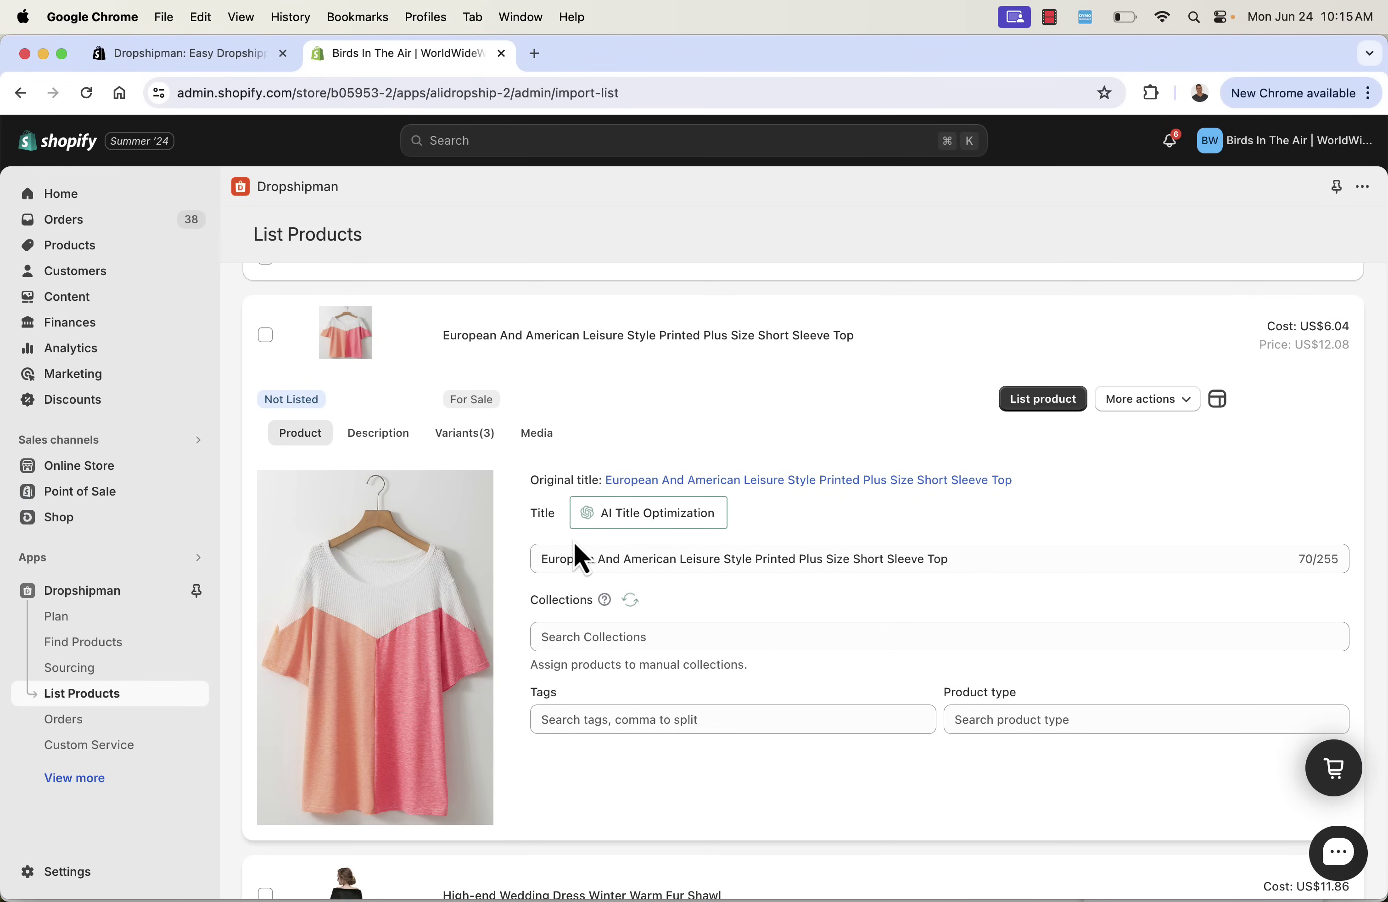
click(613, 529)
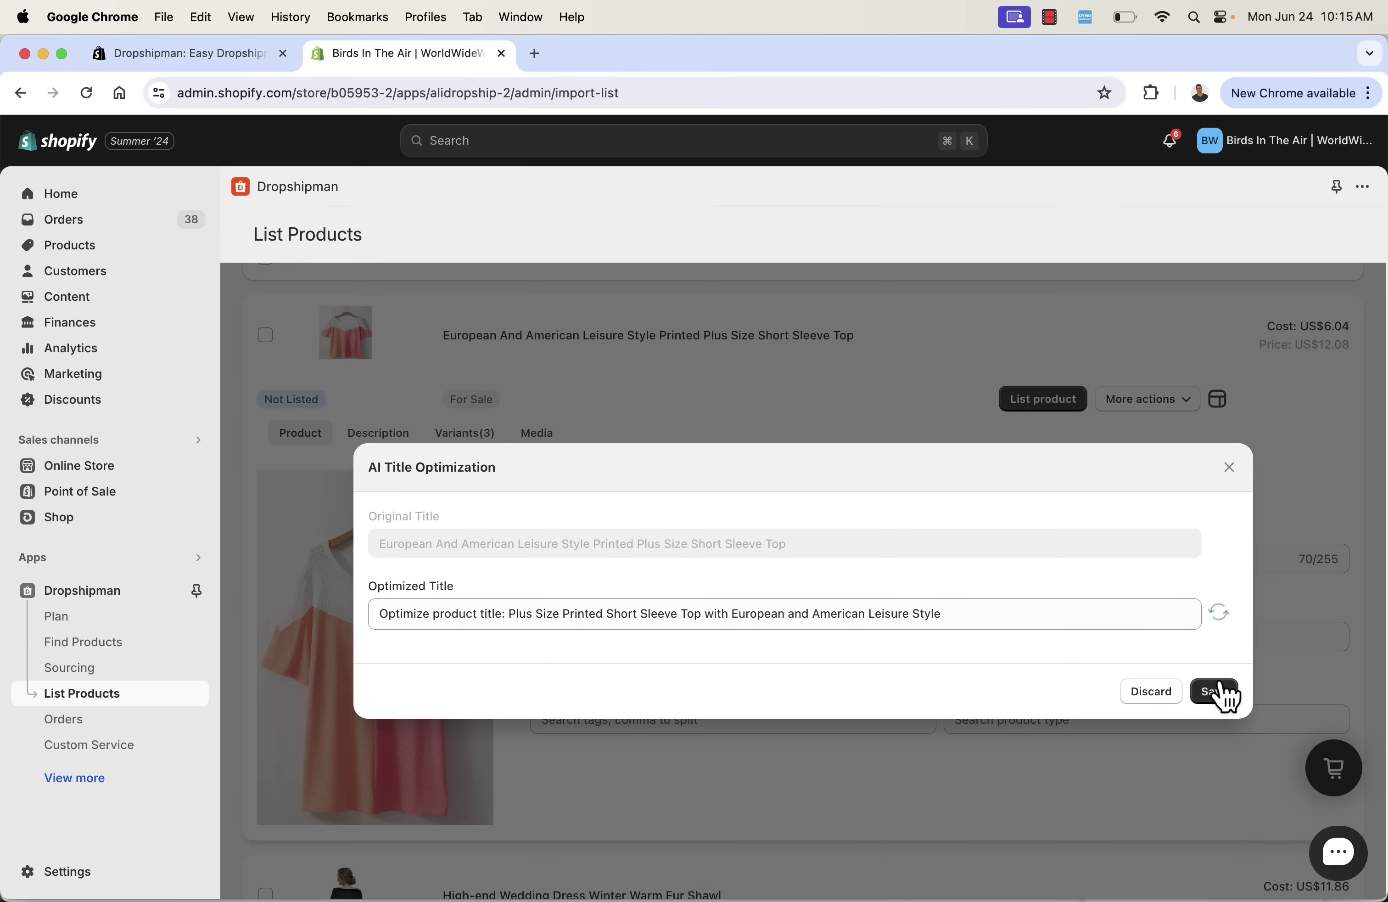
click(1214, 697)
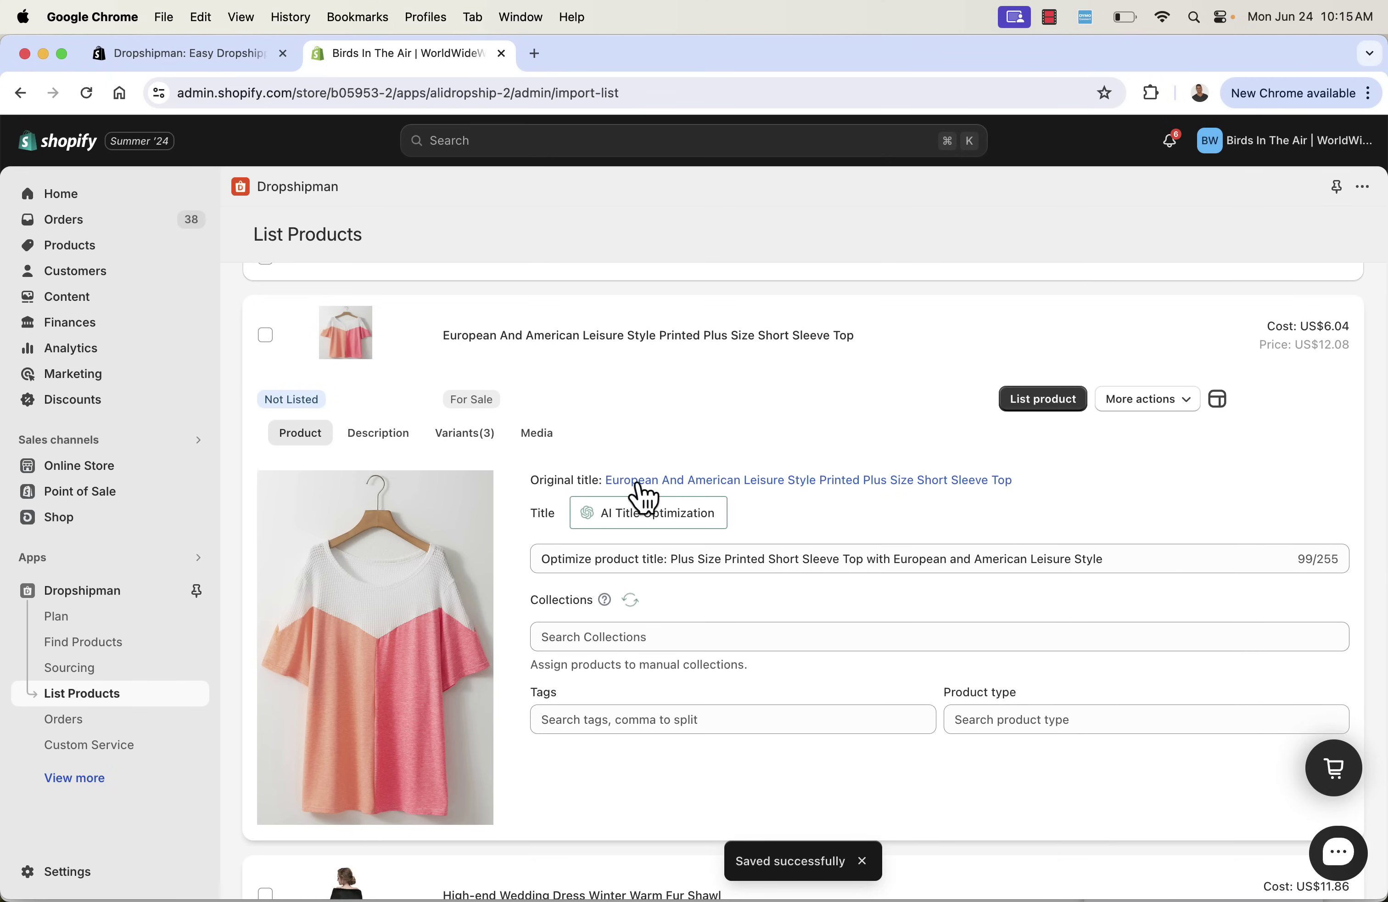
Run AI Description Optimization on the short sleeve top's description and save the result.
click(386, 439)
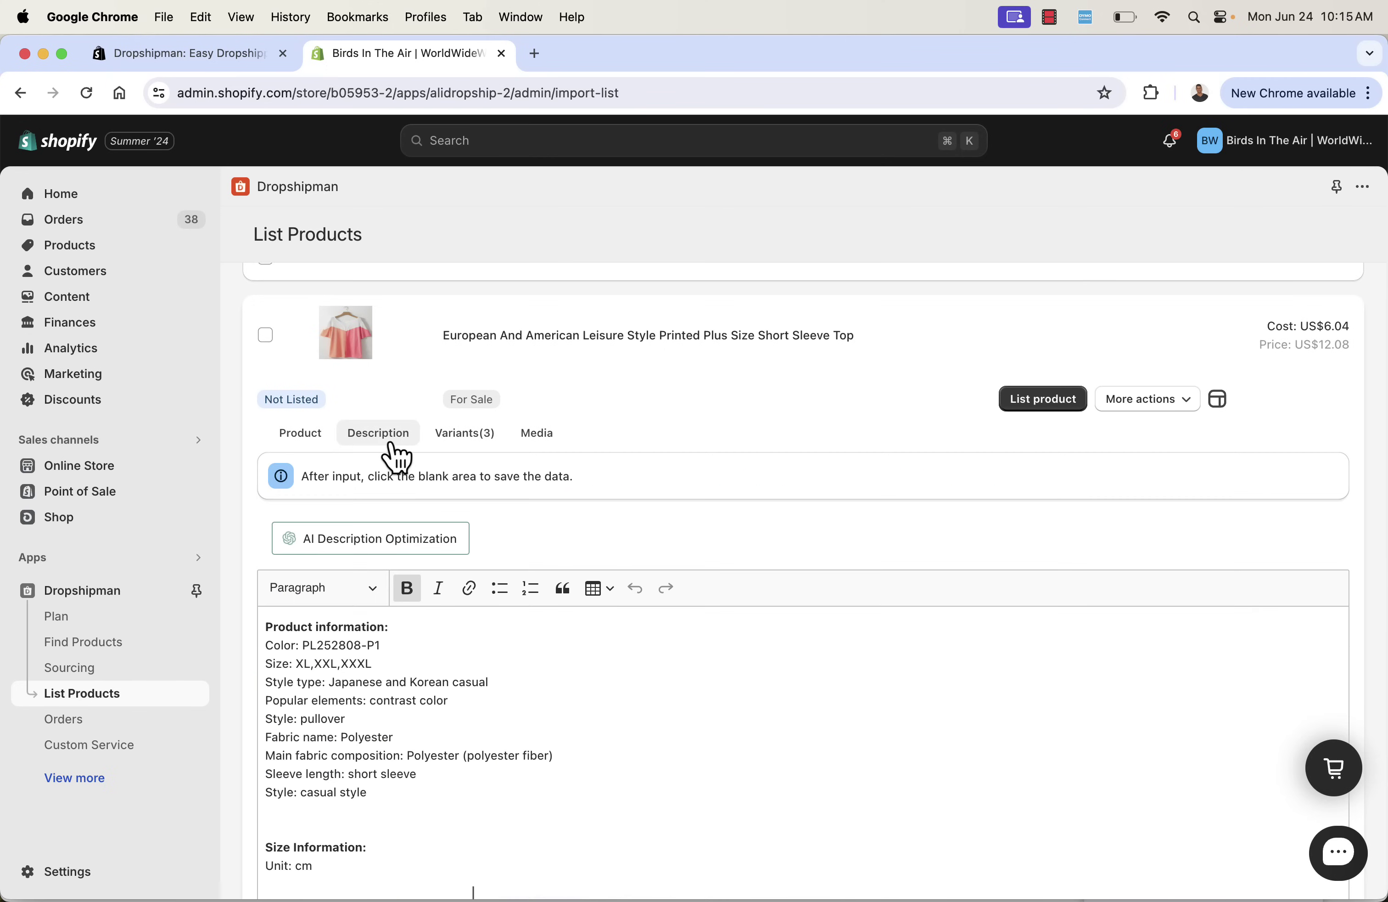
click(408, 551)
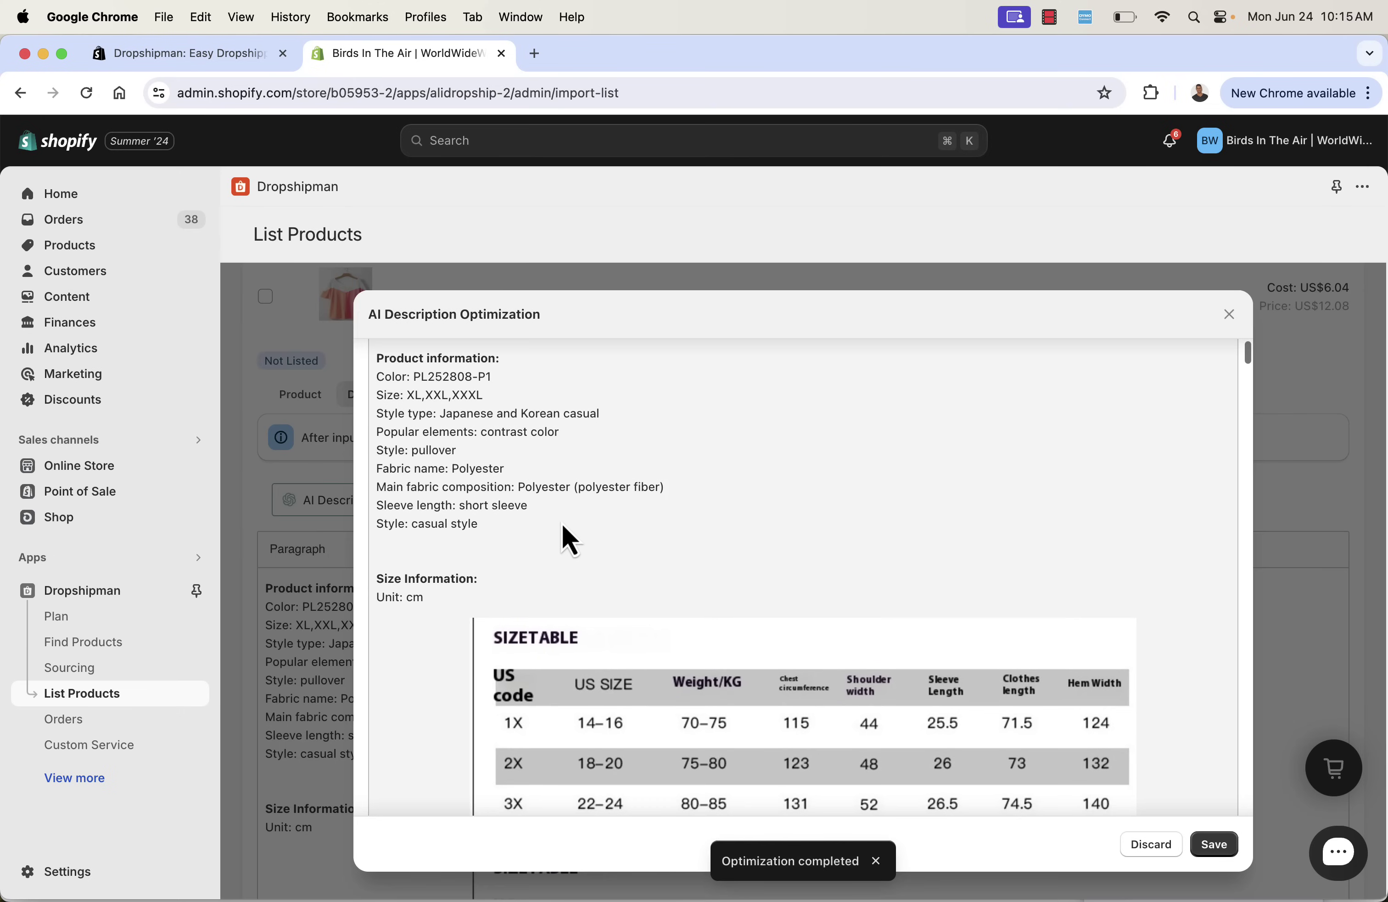
click(1215, 843)
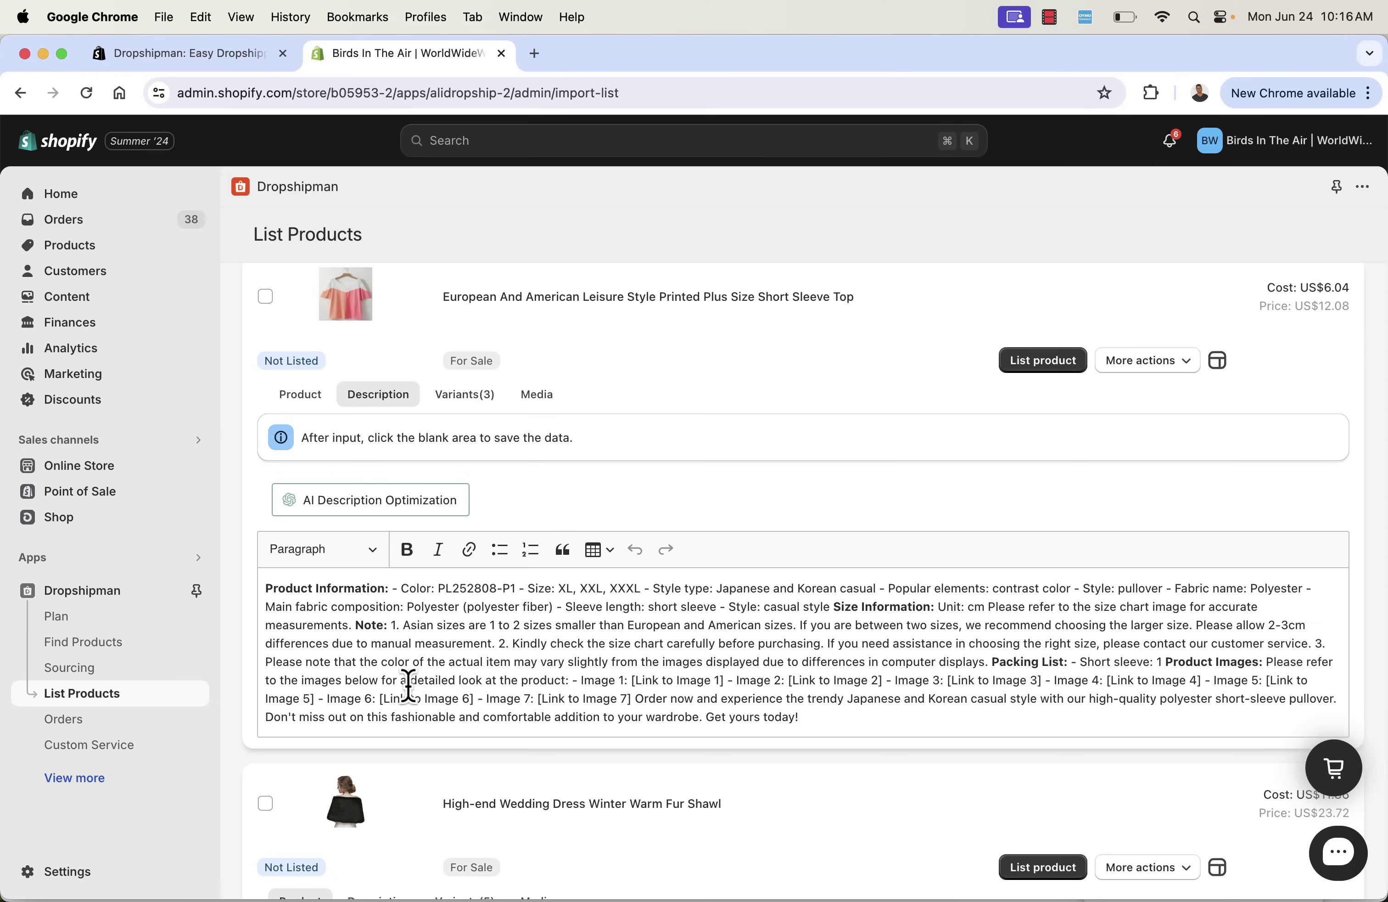
Open the short sleeve top's variants and review their colors, sizes, costs, shipping and selling prices.
scroll(409, 686, down, 8)
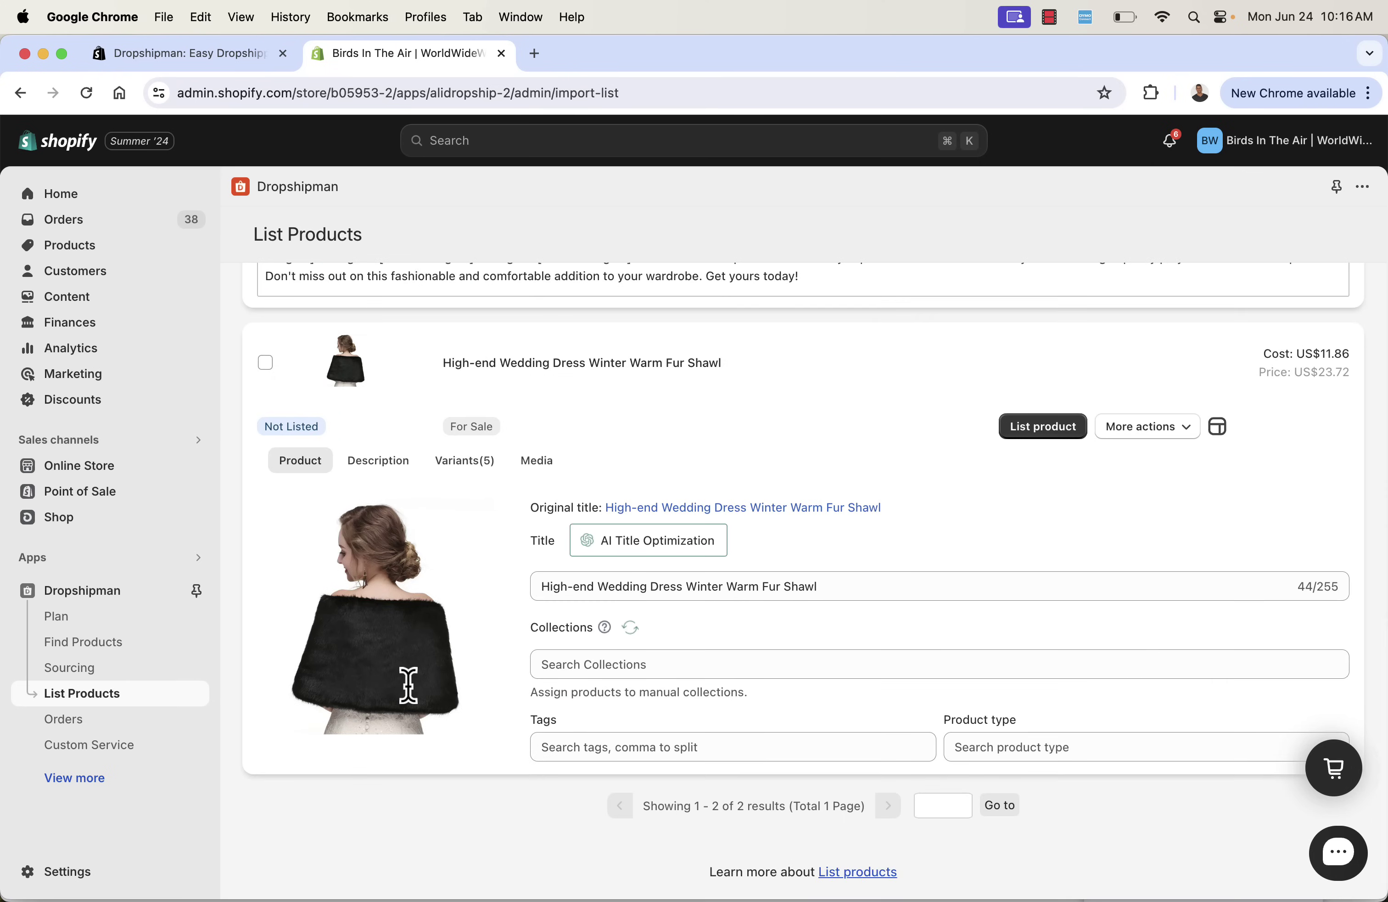
scroll(409, 687, up, 15)
click(458, 755)
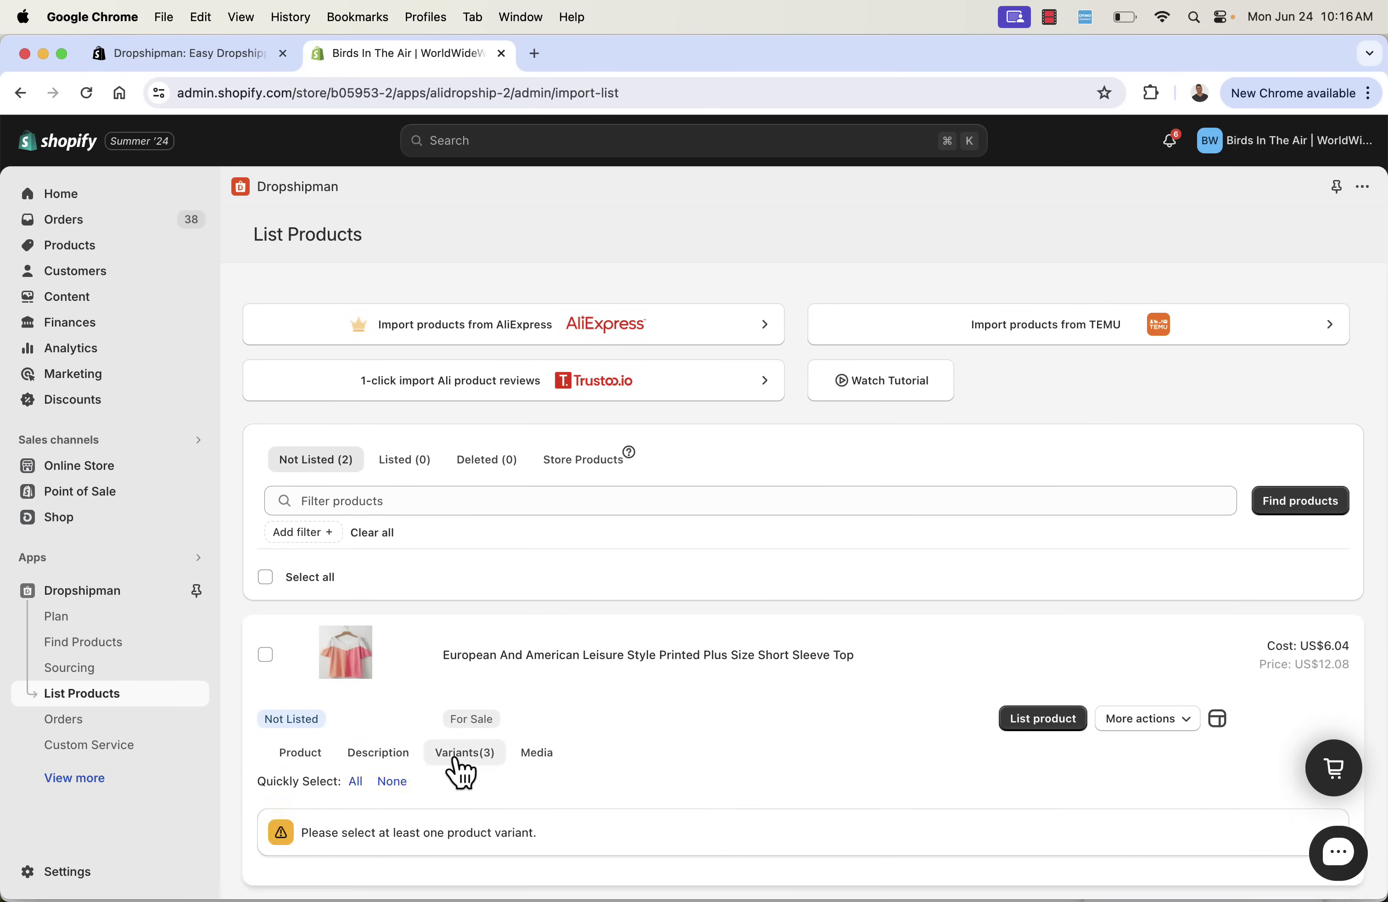
scroll(542, 657, down, 7)
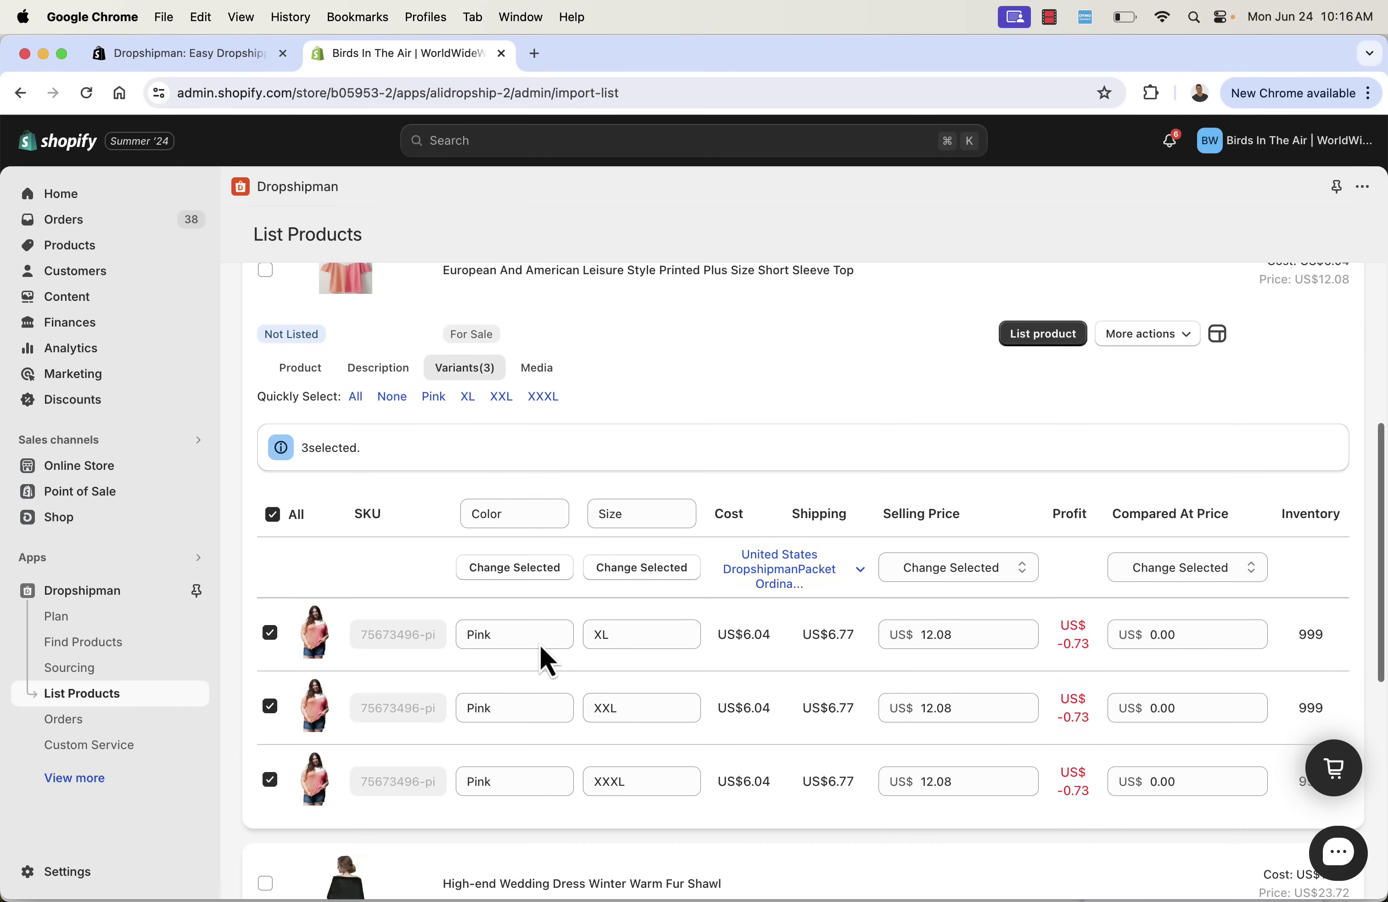
scroll(548, 659, down, 1)
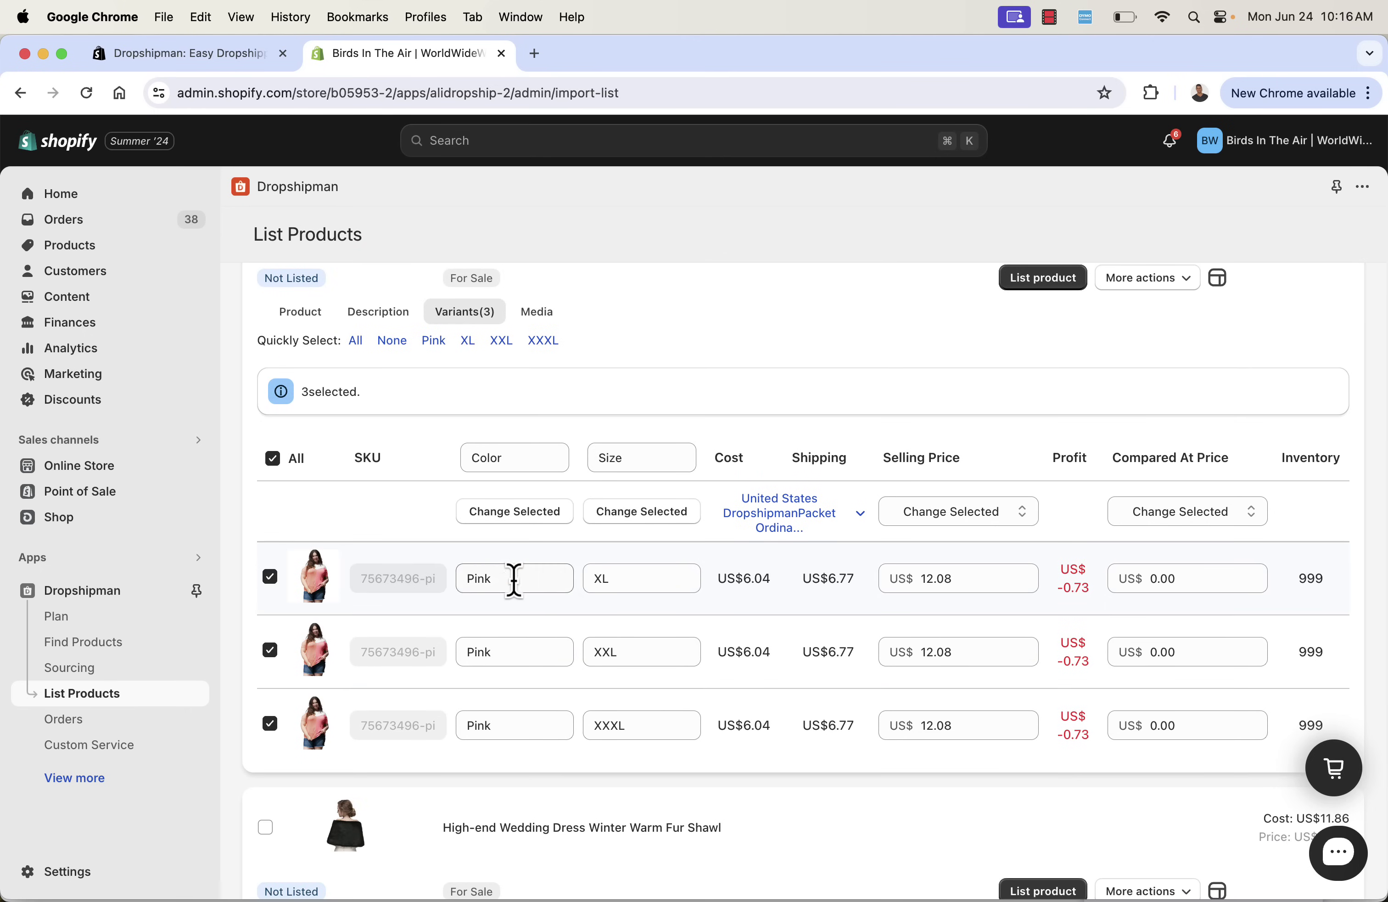
Set the color of the short sleeve top's XL and XXL variants to Salmon.
double_click(480, 579)
double_click(508, 644)
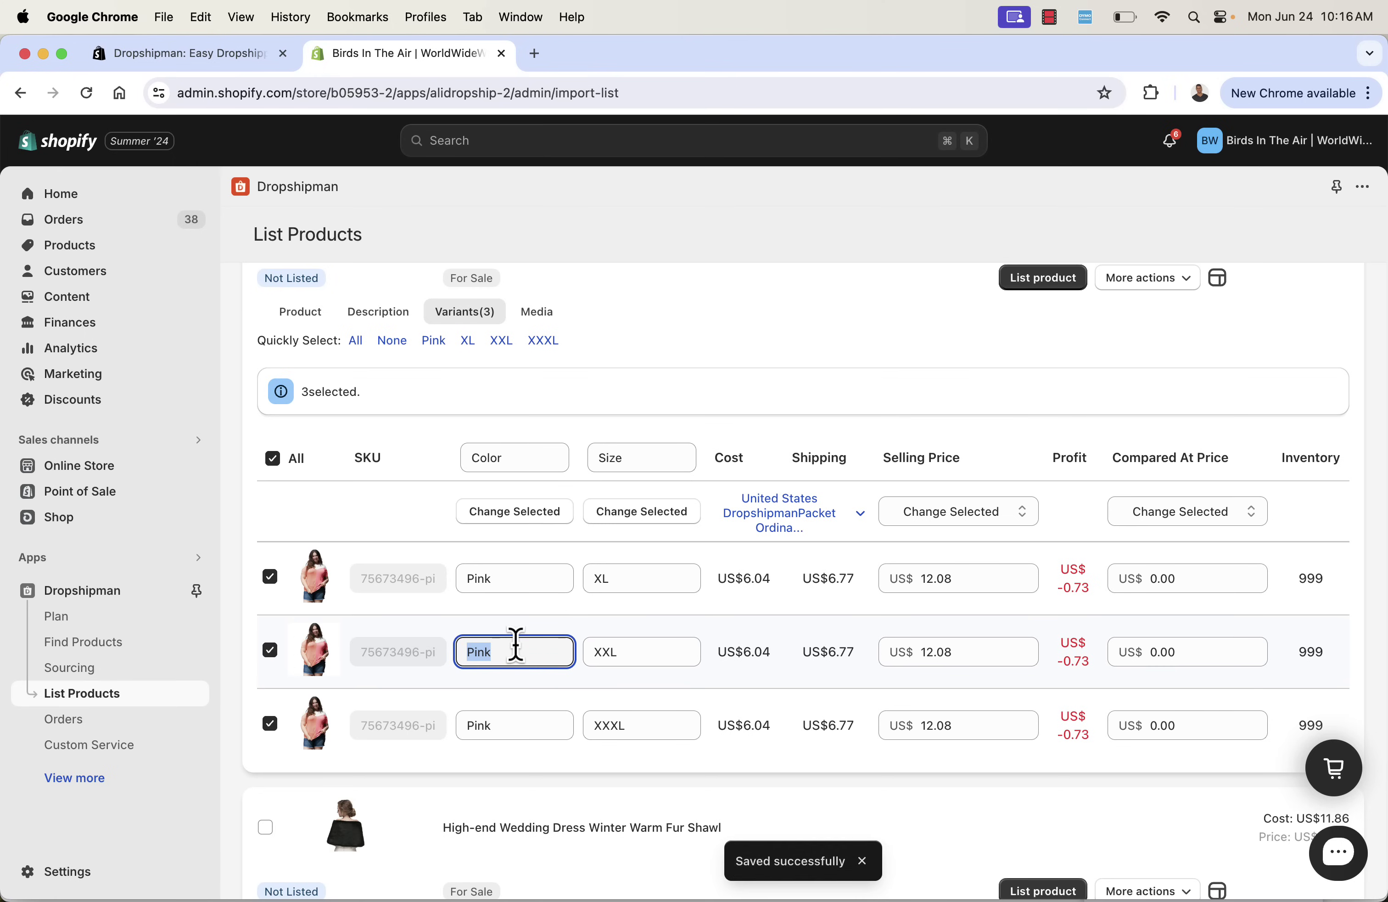
double_click(502, 578)
text(Sall)
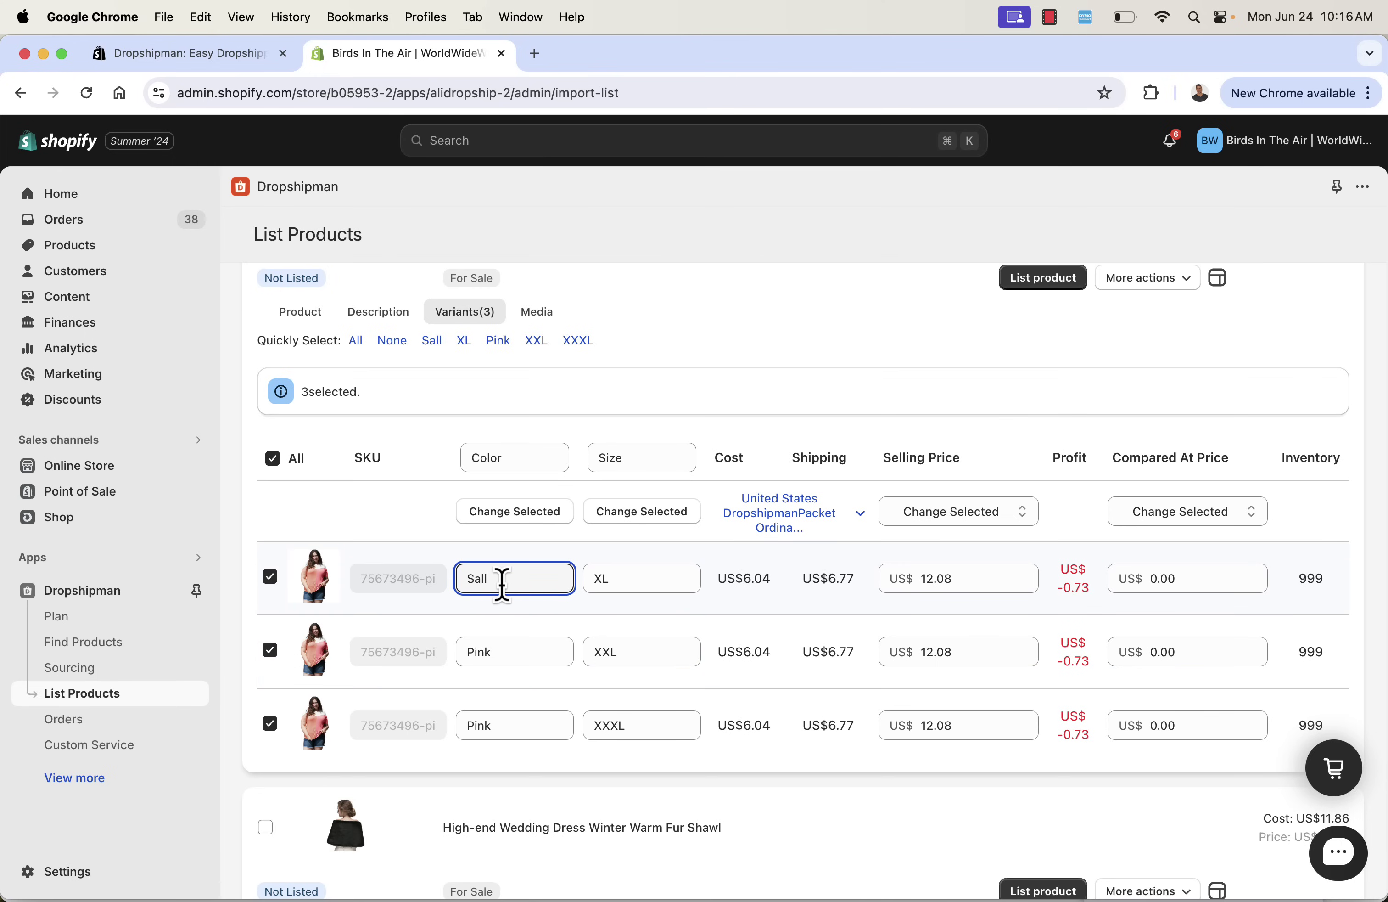
key(BackSpace)
text(mon)
key(Tab)
key(Tab)
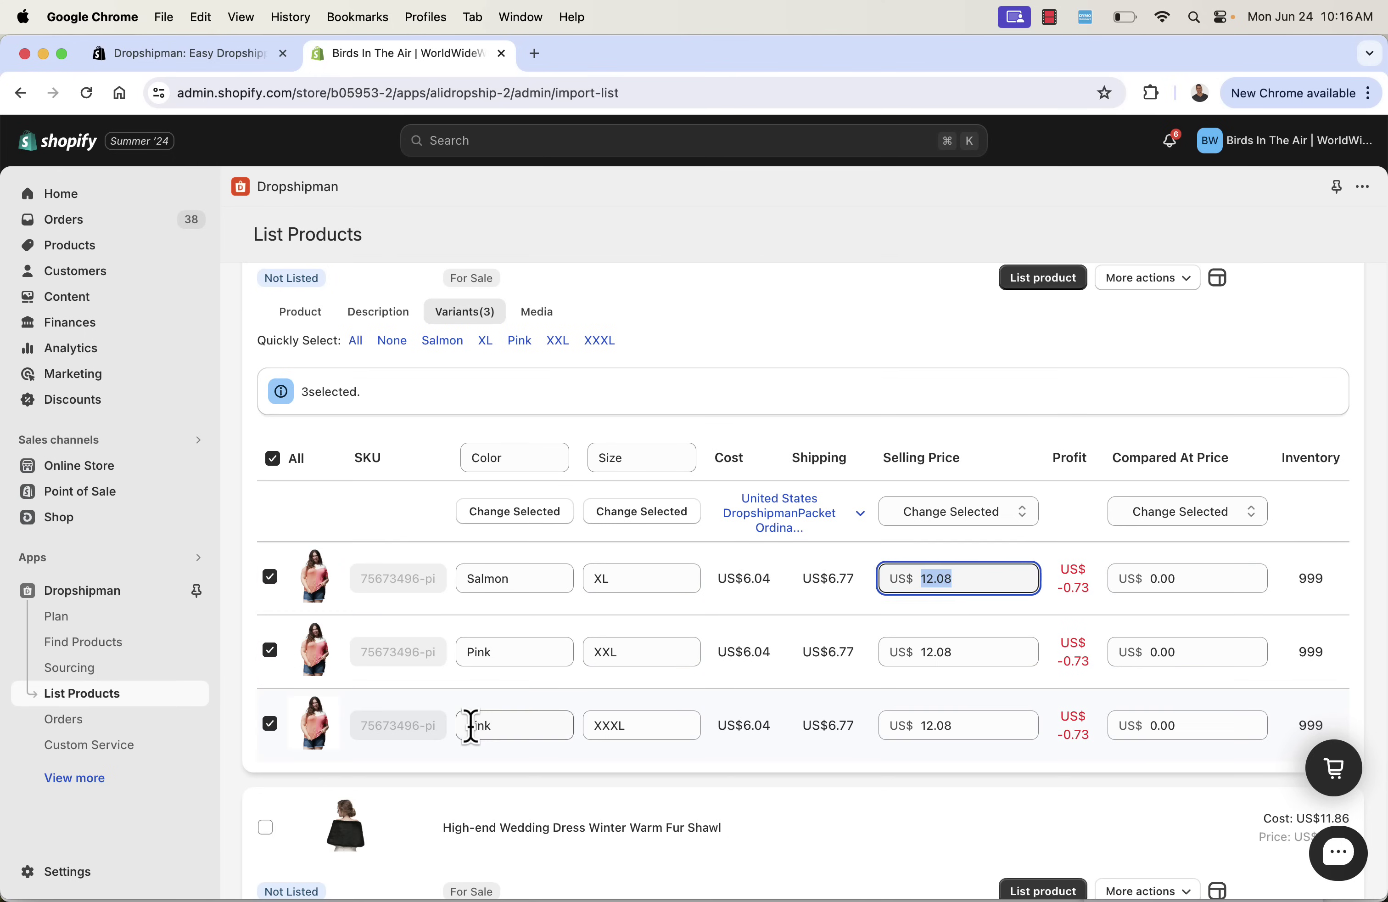
double_click(475, 653)
text(Salmon)
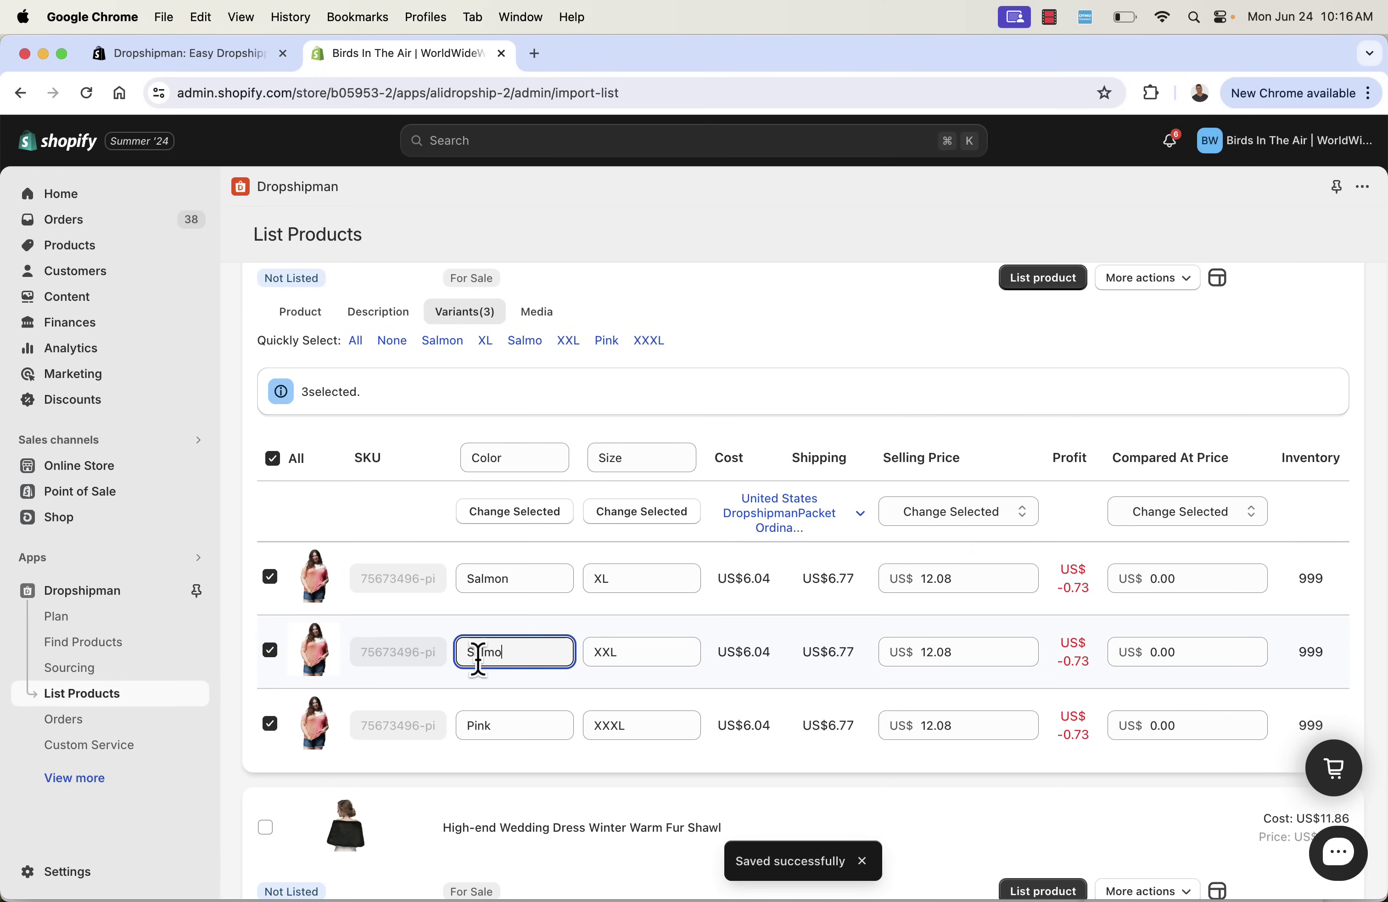
Set the color of the top's XXXL, XXL and XL variants back to Pink.
double_click(483, 726)
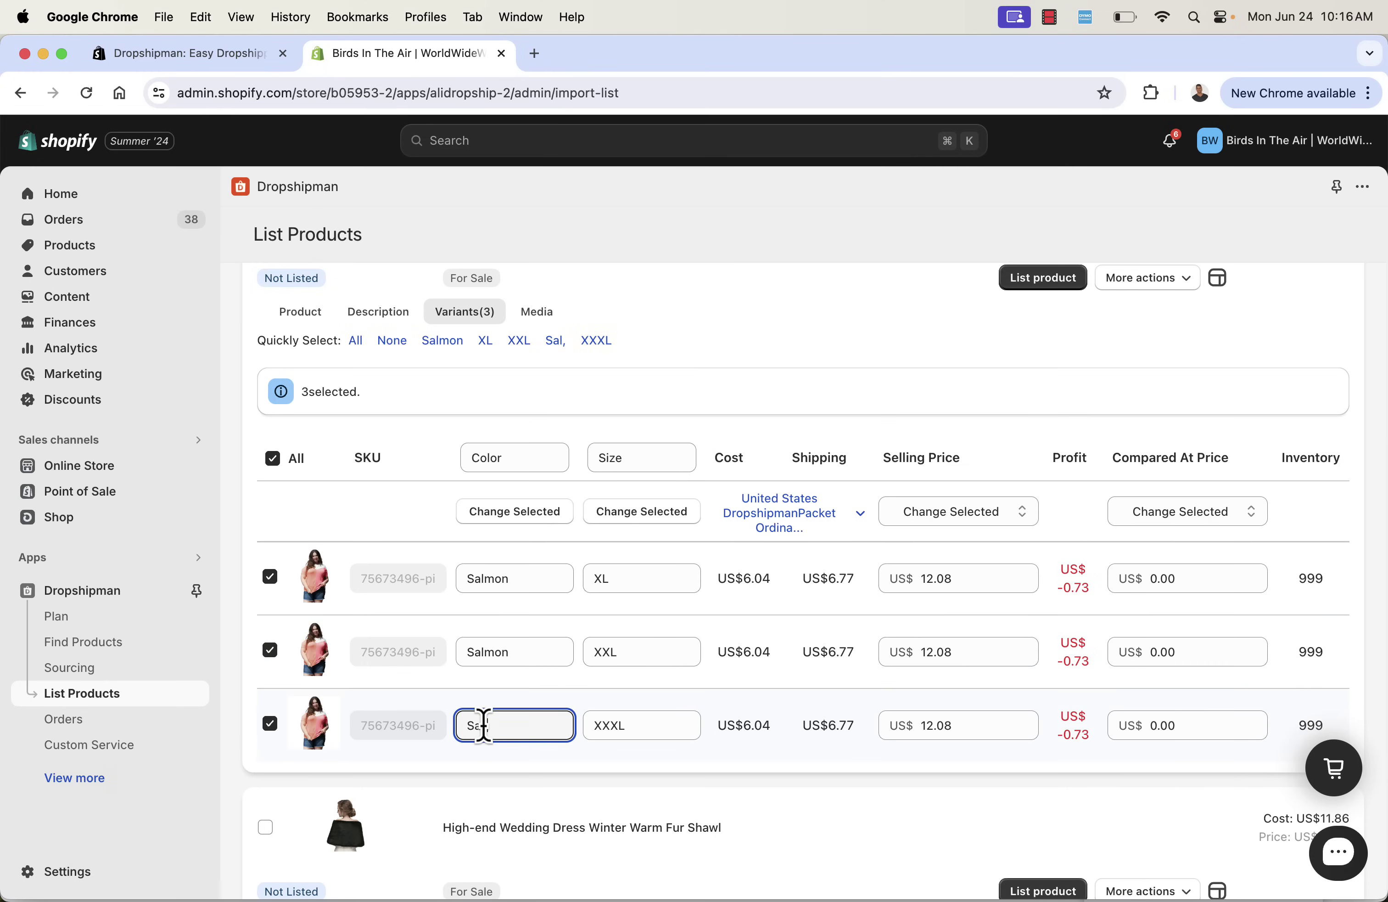
text(Pink)
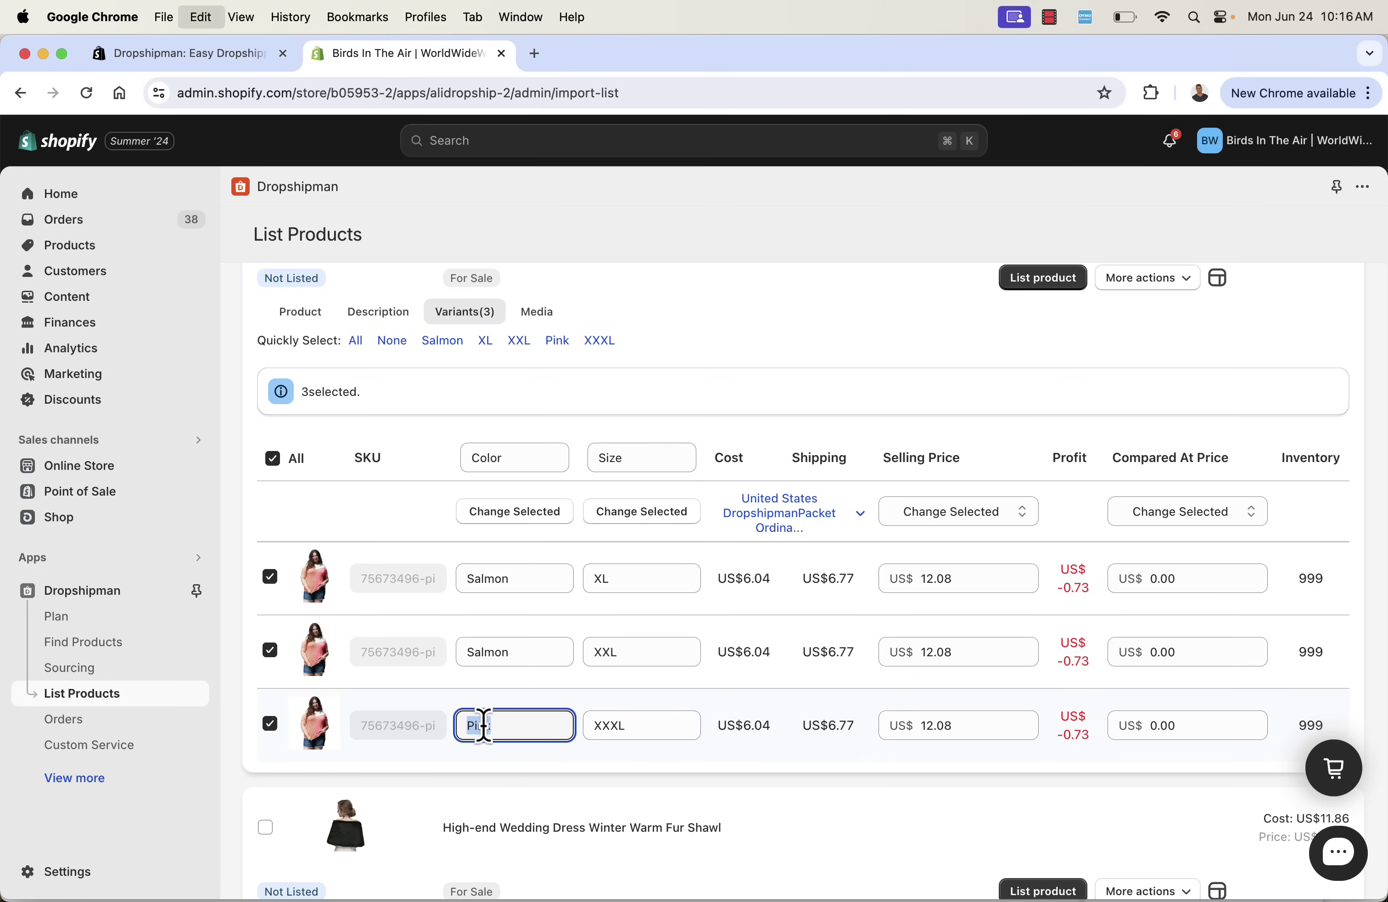
double_click(498, 653)
text(Pink)
double_click(503, 578)
text(Pink)
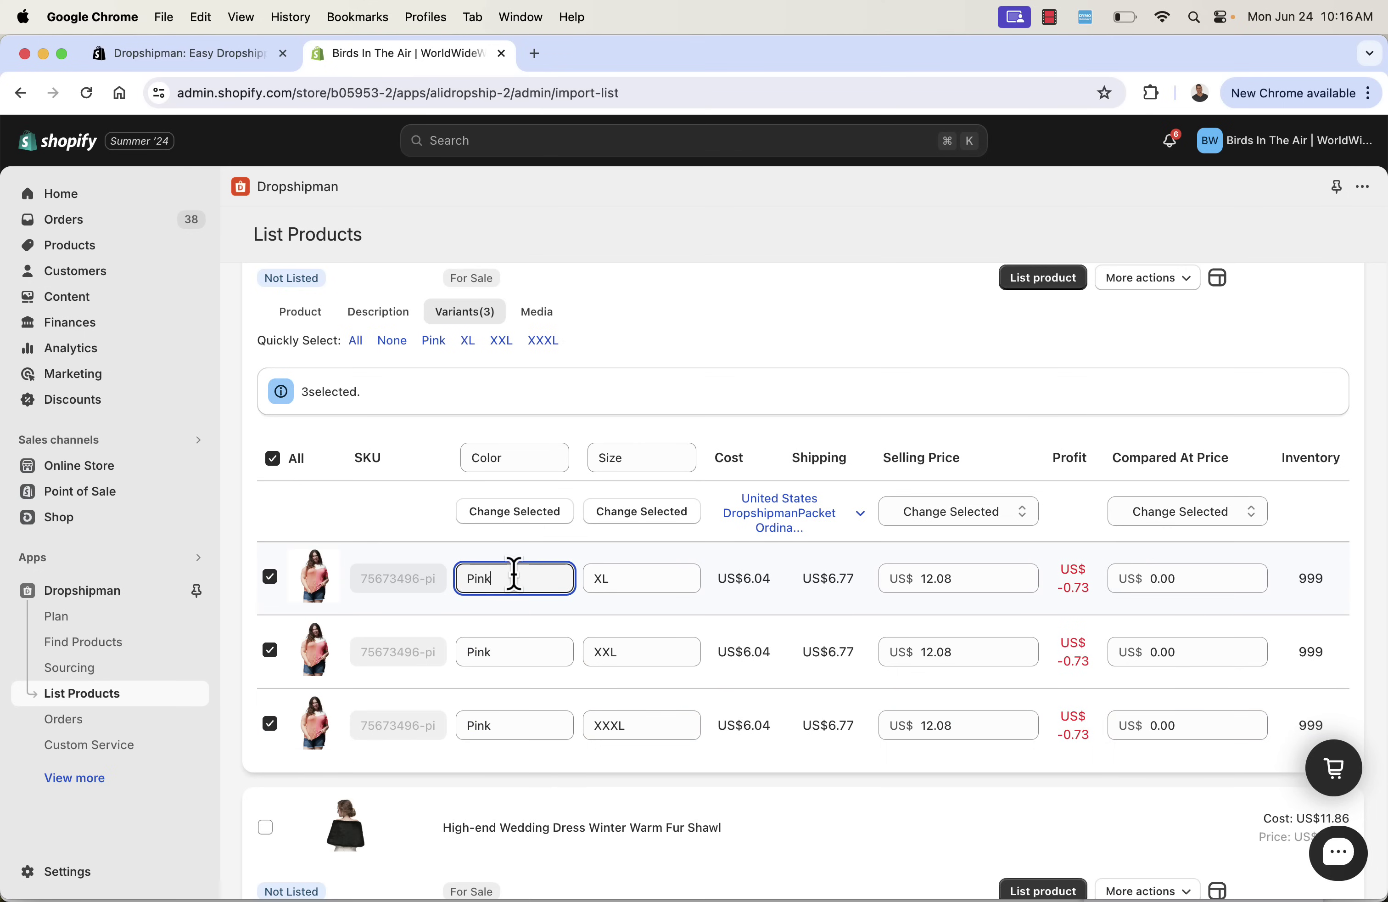
Open the short sleeve top's media and review its product images, ending at the fur shawl's entry.
click(537, 312)
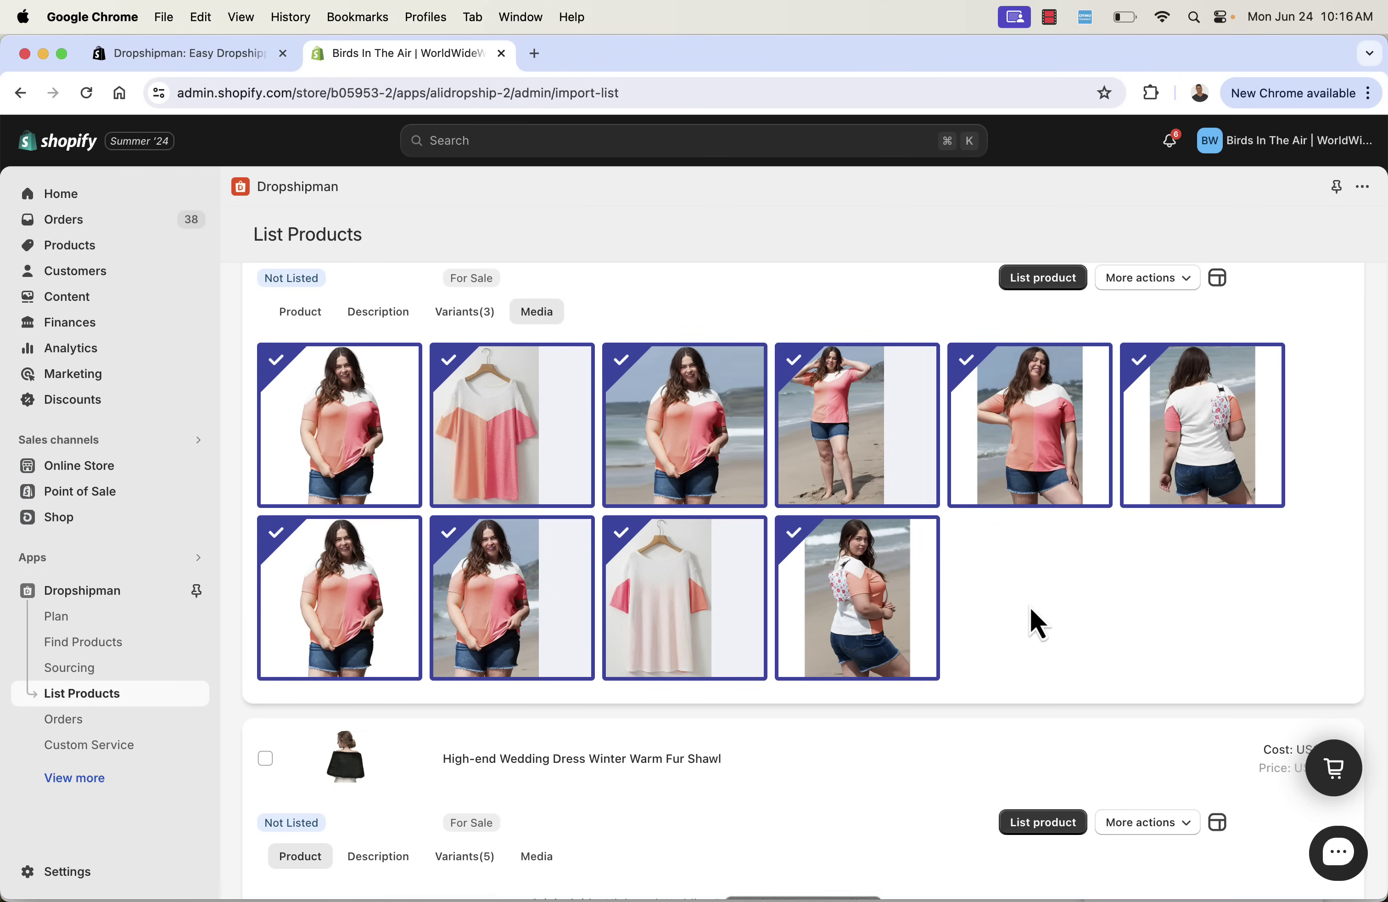
scroll(1031, 607, down, 1)
scroll(1030, 608, up, 3)
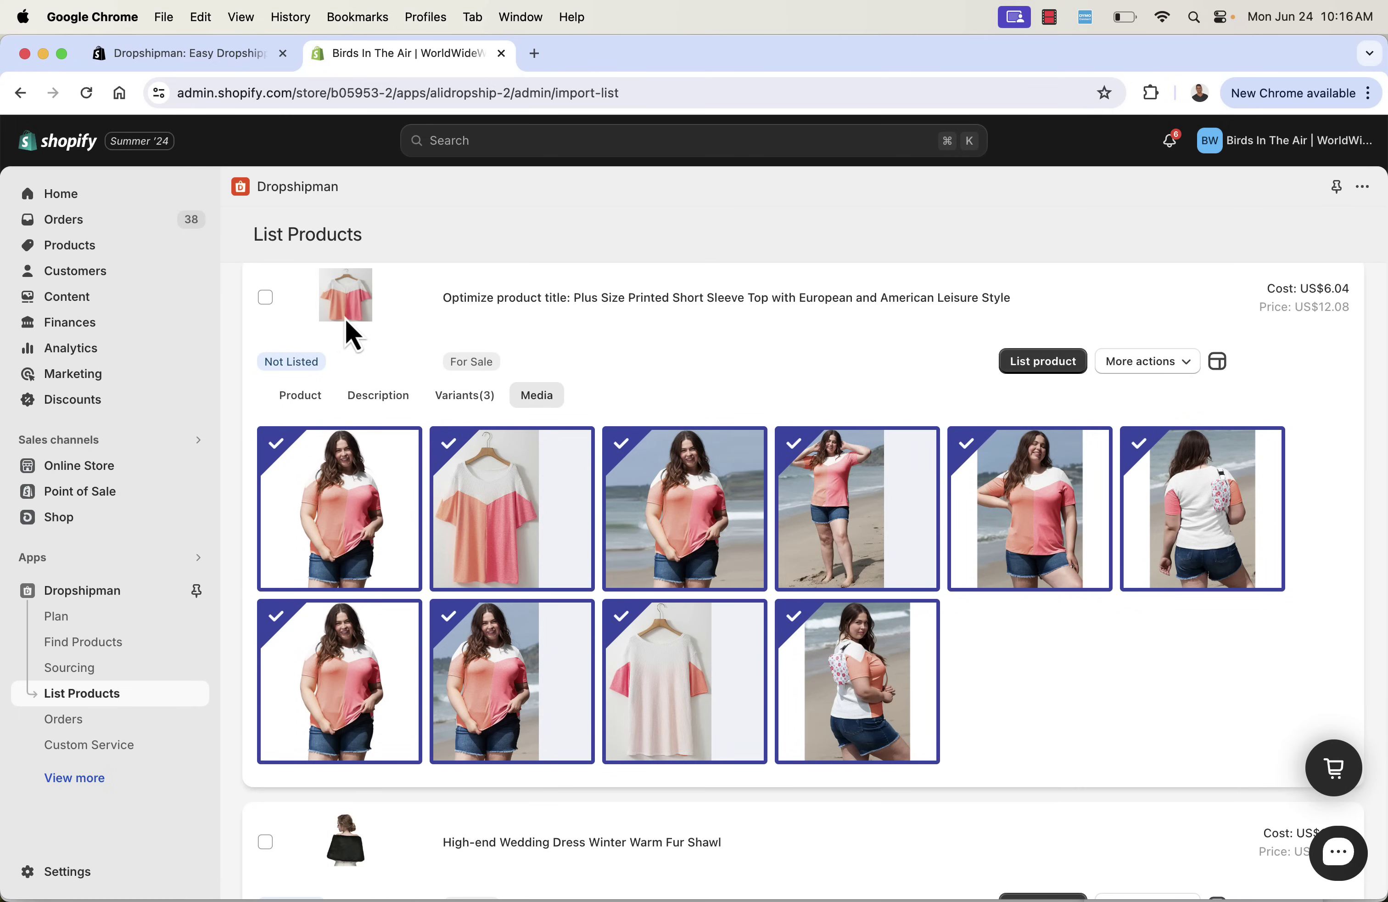
scroll(297, 341, up, 2)
scroll(299, 489, down, 10)
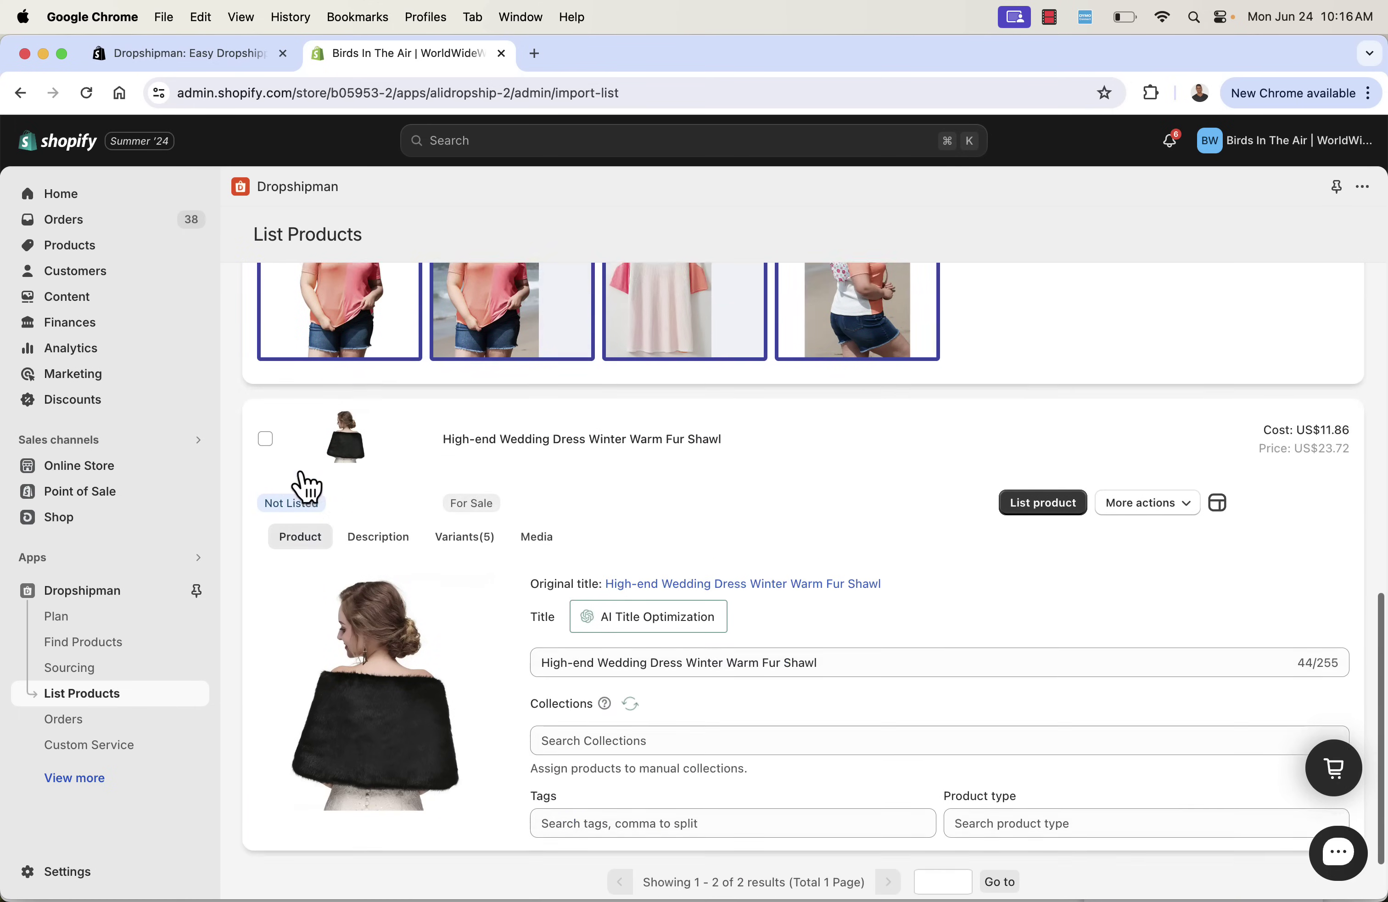
Generate an AI-optimized title for the High-end Wedding Dress Winter Warm Fur Shawl and save it.
click(639, 610)
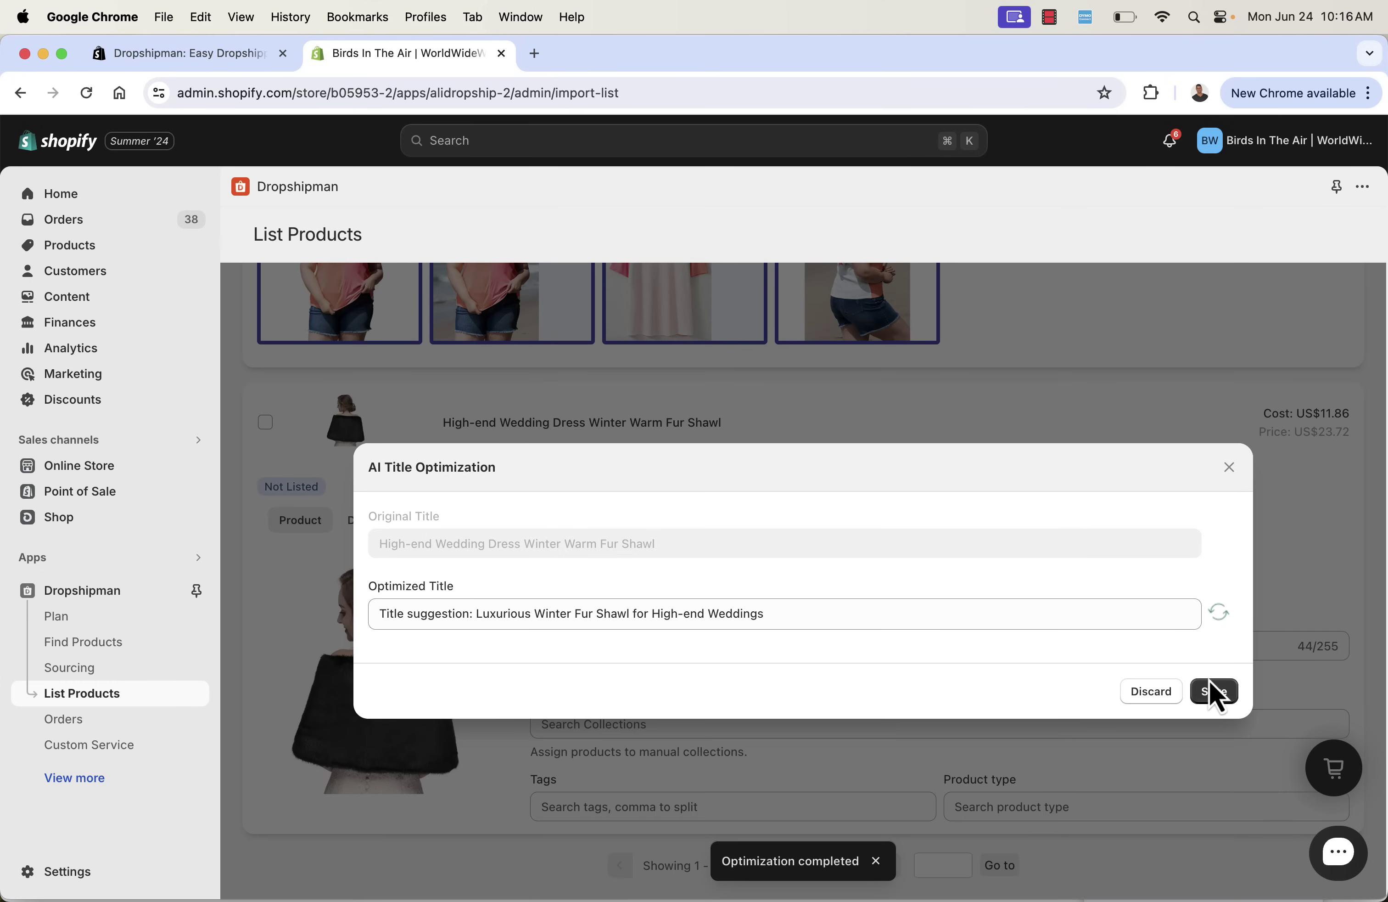
click(1214, 692)
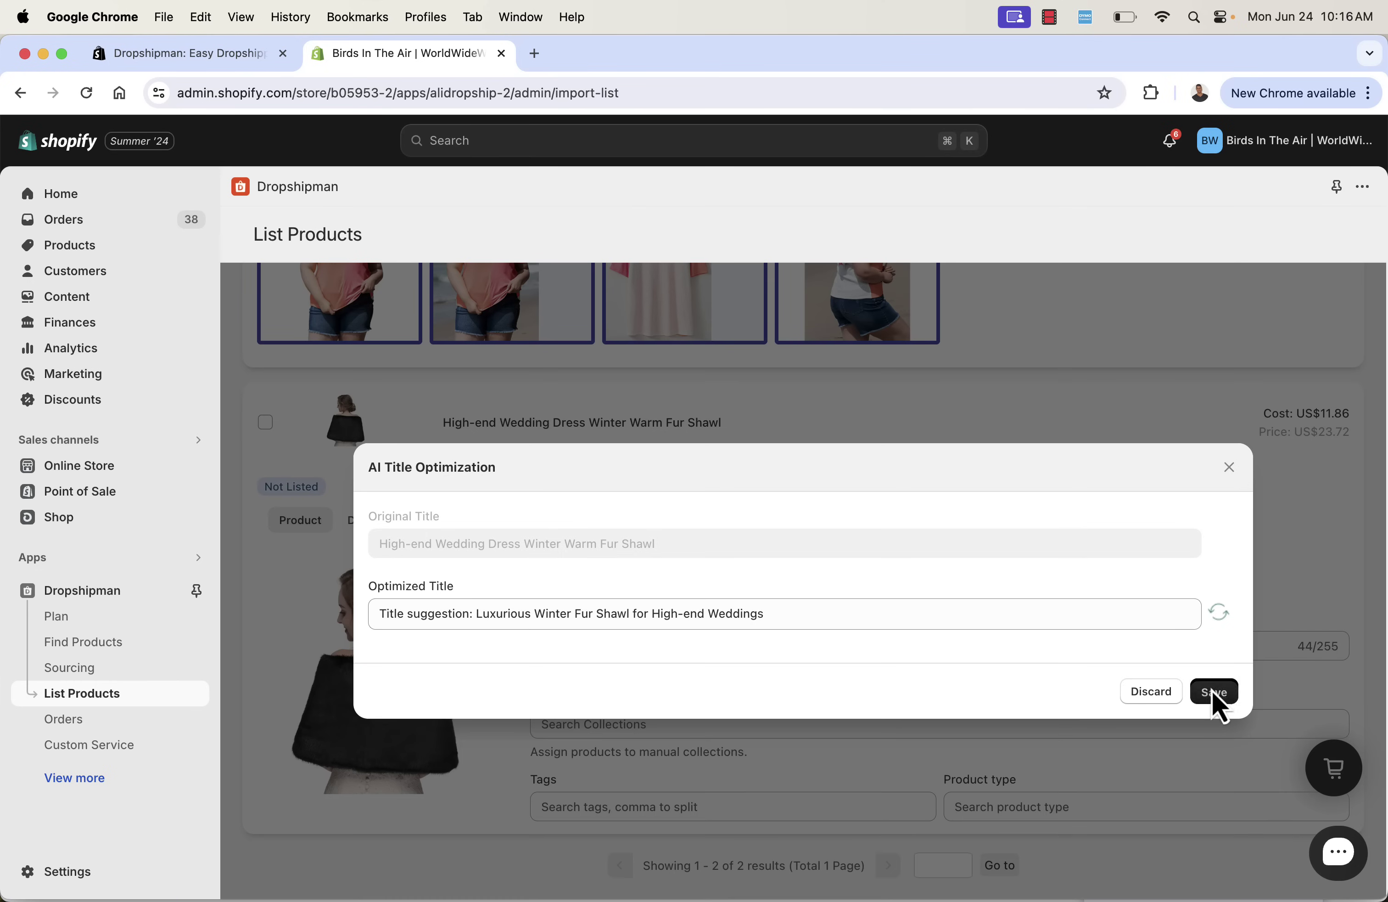
Set the selling price of the fur shawl's Black and White variants to US$ 29.99.
click(448, 523)
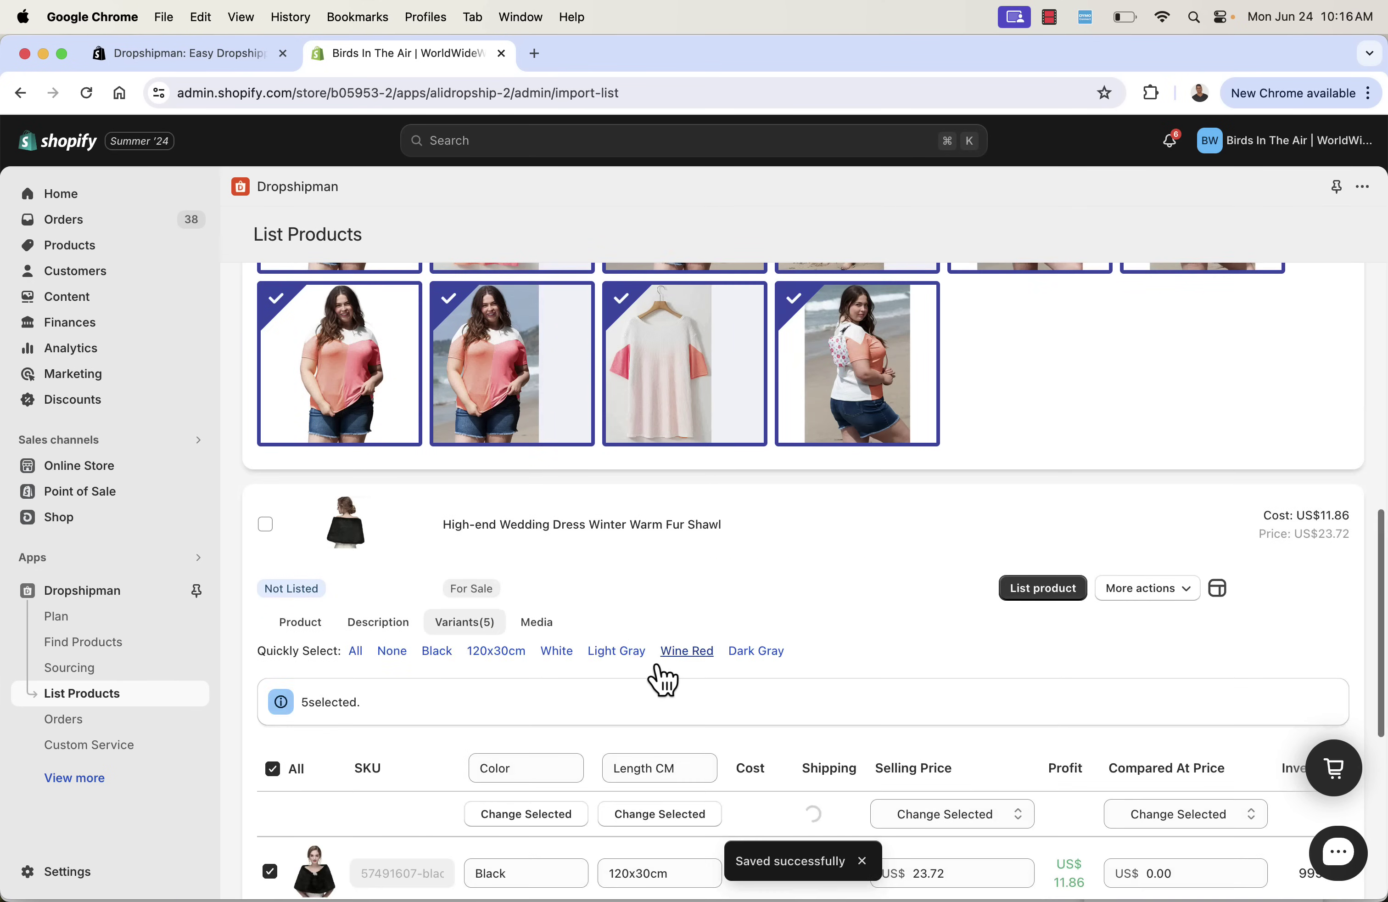
scroll(653, 676, down, 4)
double_click(947, 588)
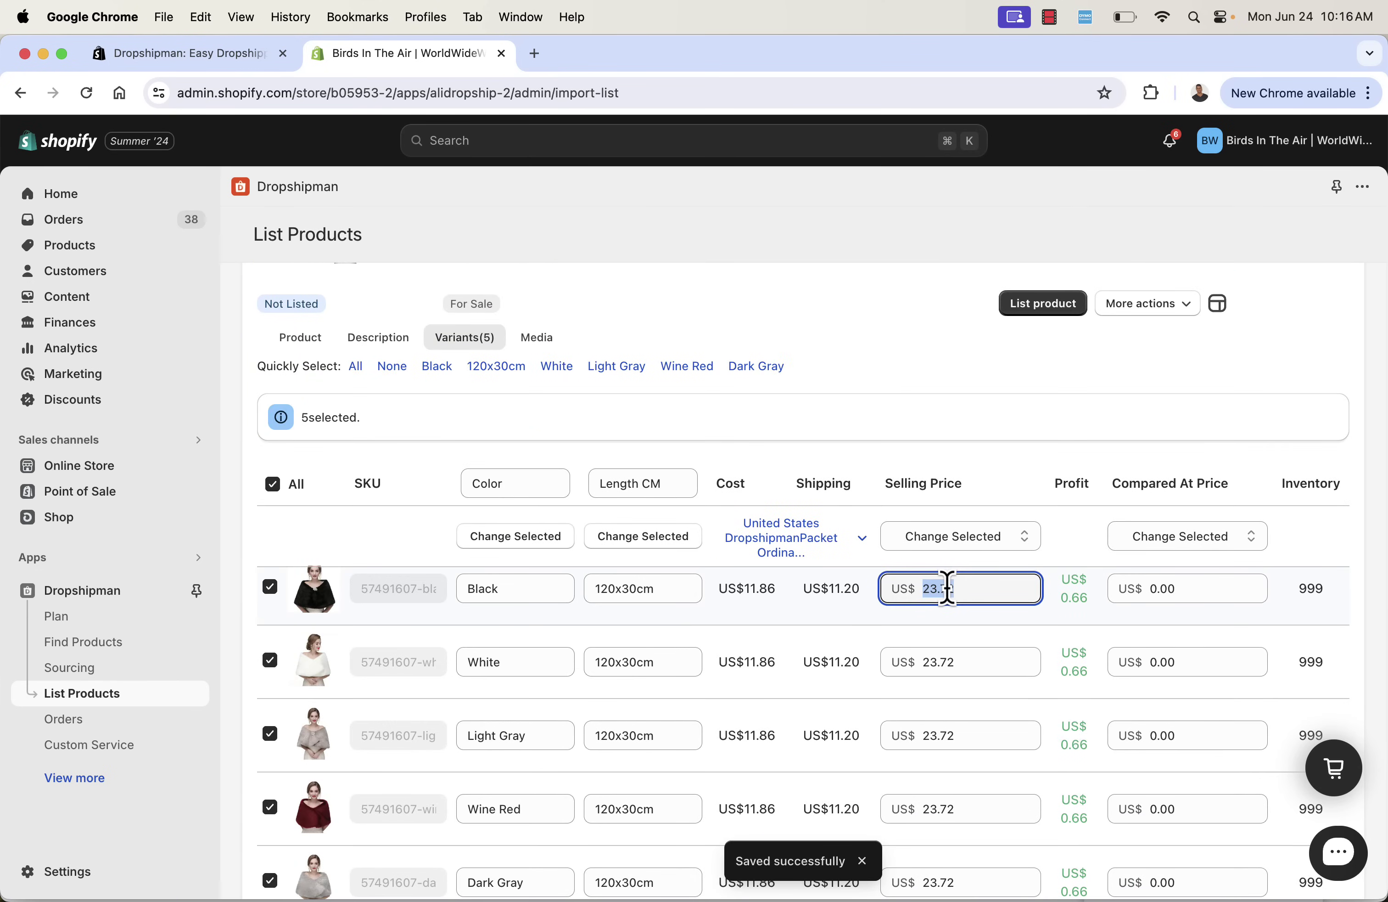
text(29)
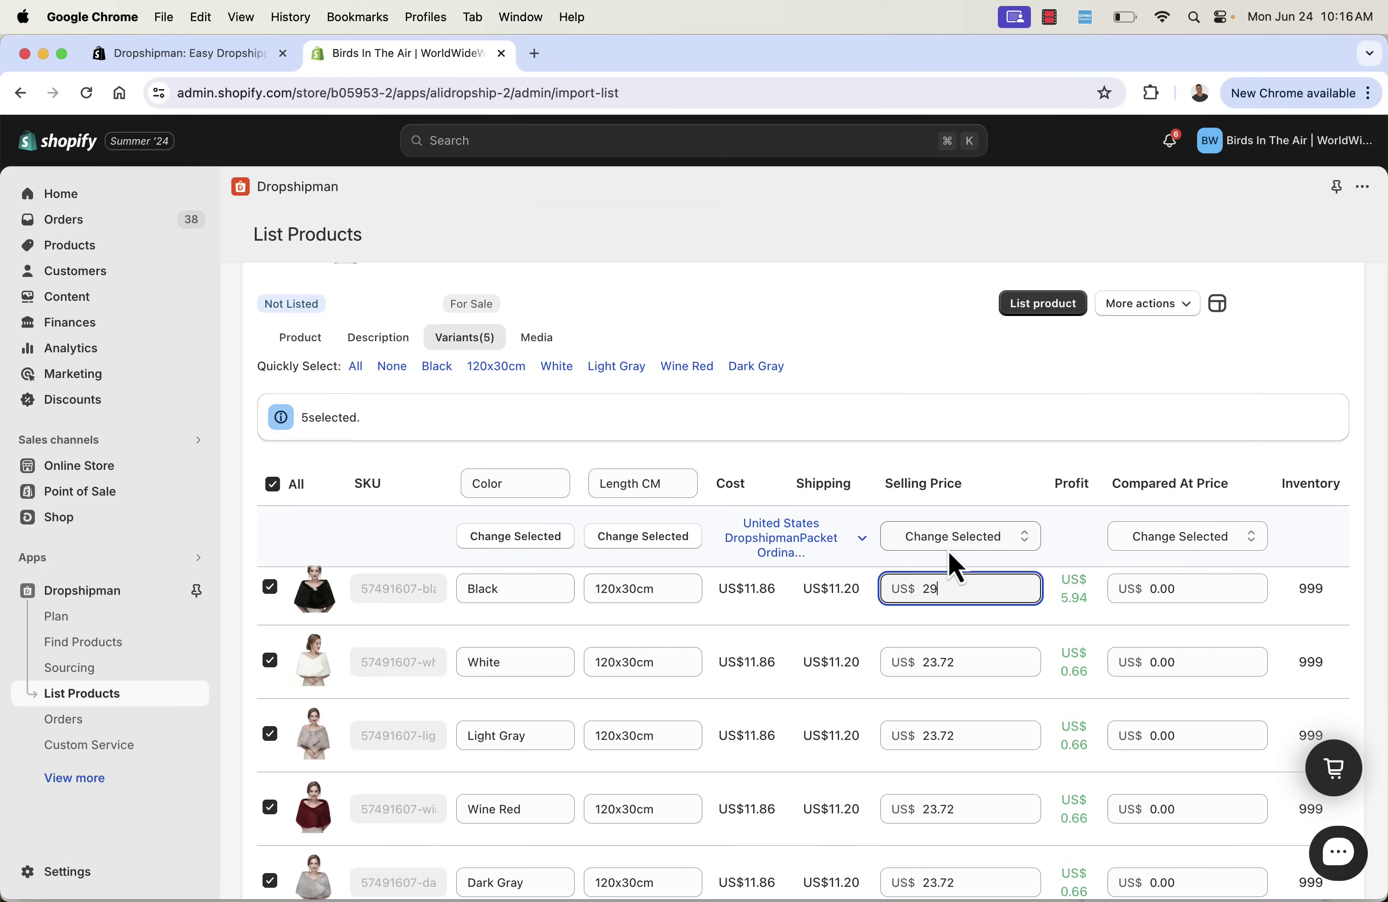
text(.99)
key(super+a)
key(super+c)
click(973, 665)
key(super+a)
key(super+v)
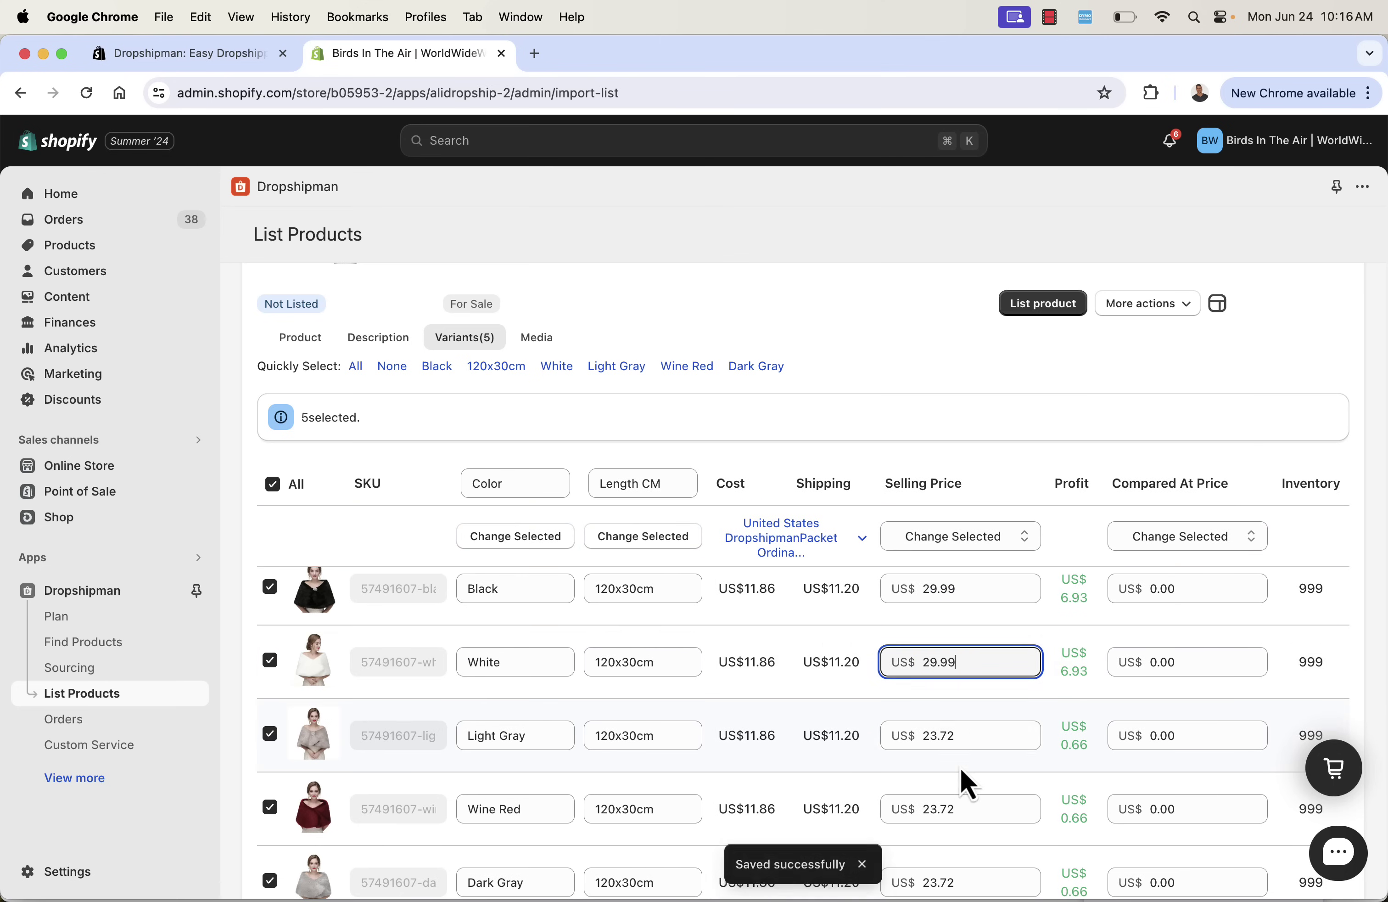
Set the selling price of the Light Gray, Wine Red and Dark Gray variants to US$ 29.99.
click(945, 736)
key(super+a)
key(super+v)
click(948, 809)
key(super+a)
key(super+v)
scroll(948, 819, down, 3)
click(948, 814)
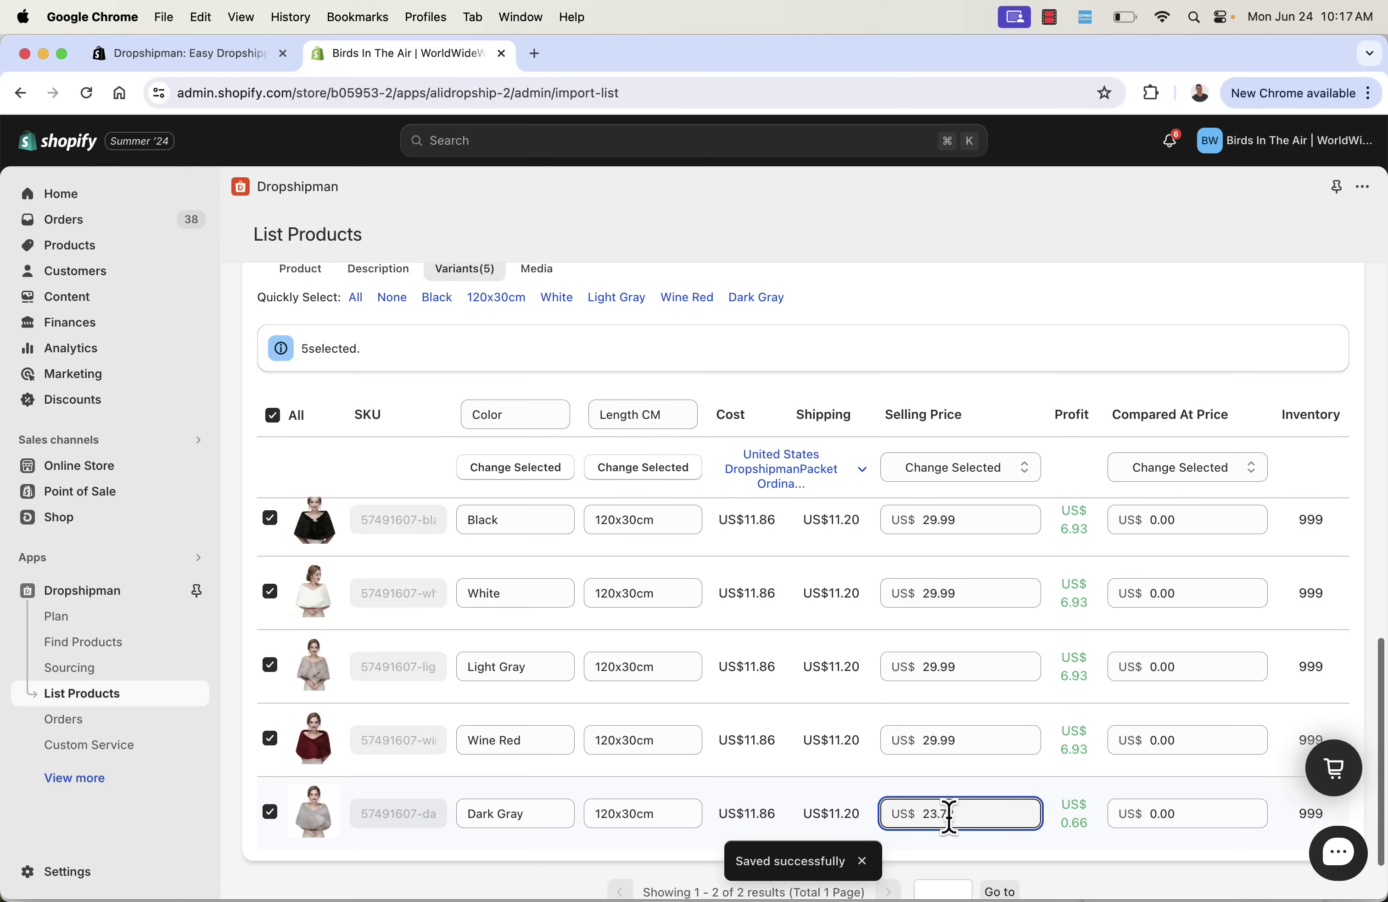
key(super+a)
key(super+v)
click(963, 853)
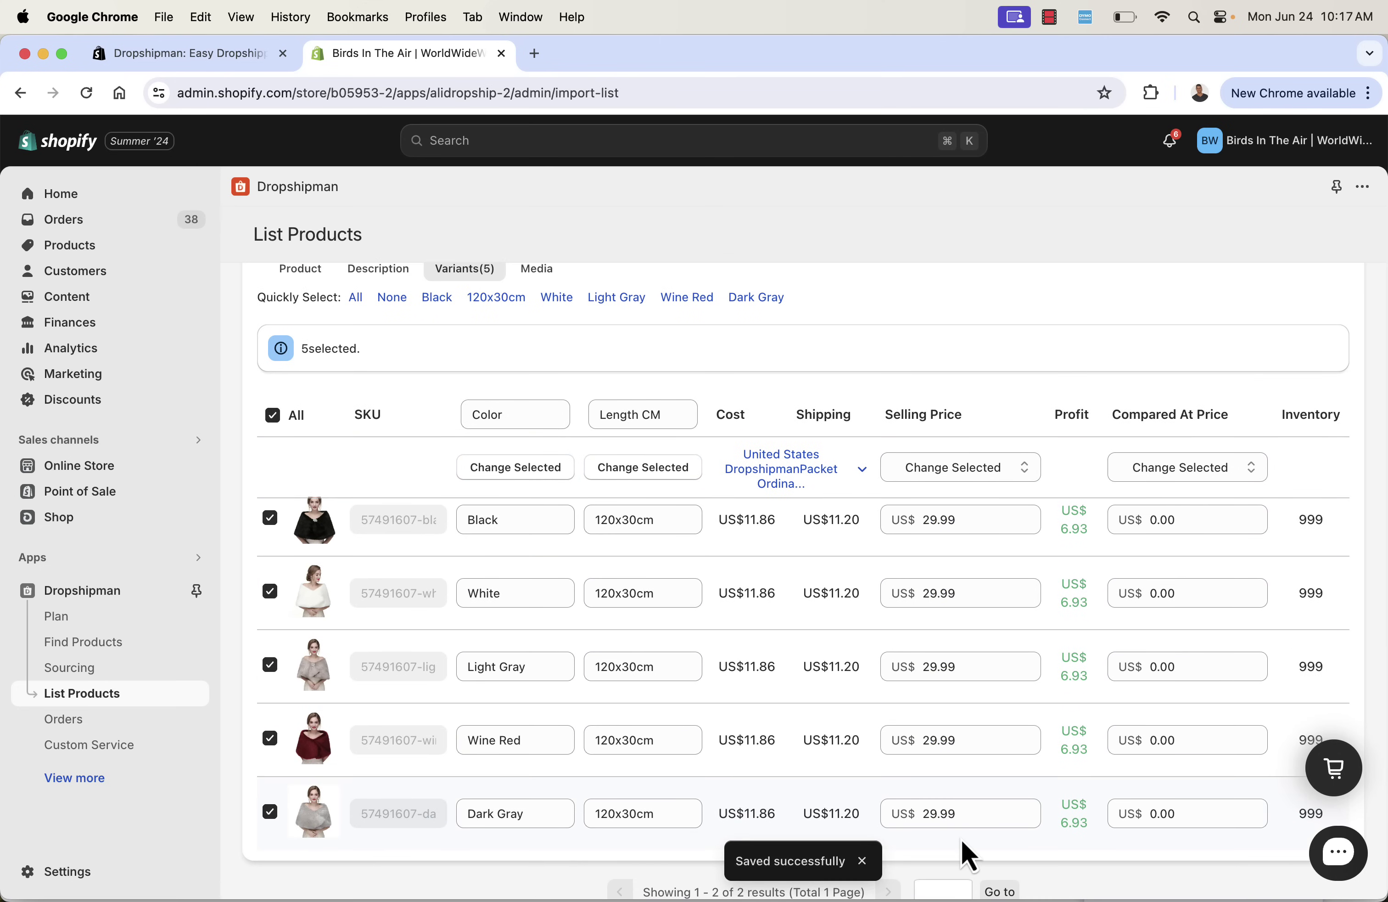
Replace the Length CM value of all five fur shawl variants with One Size.
click(624, 511)
key(super+a)
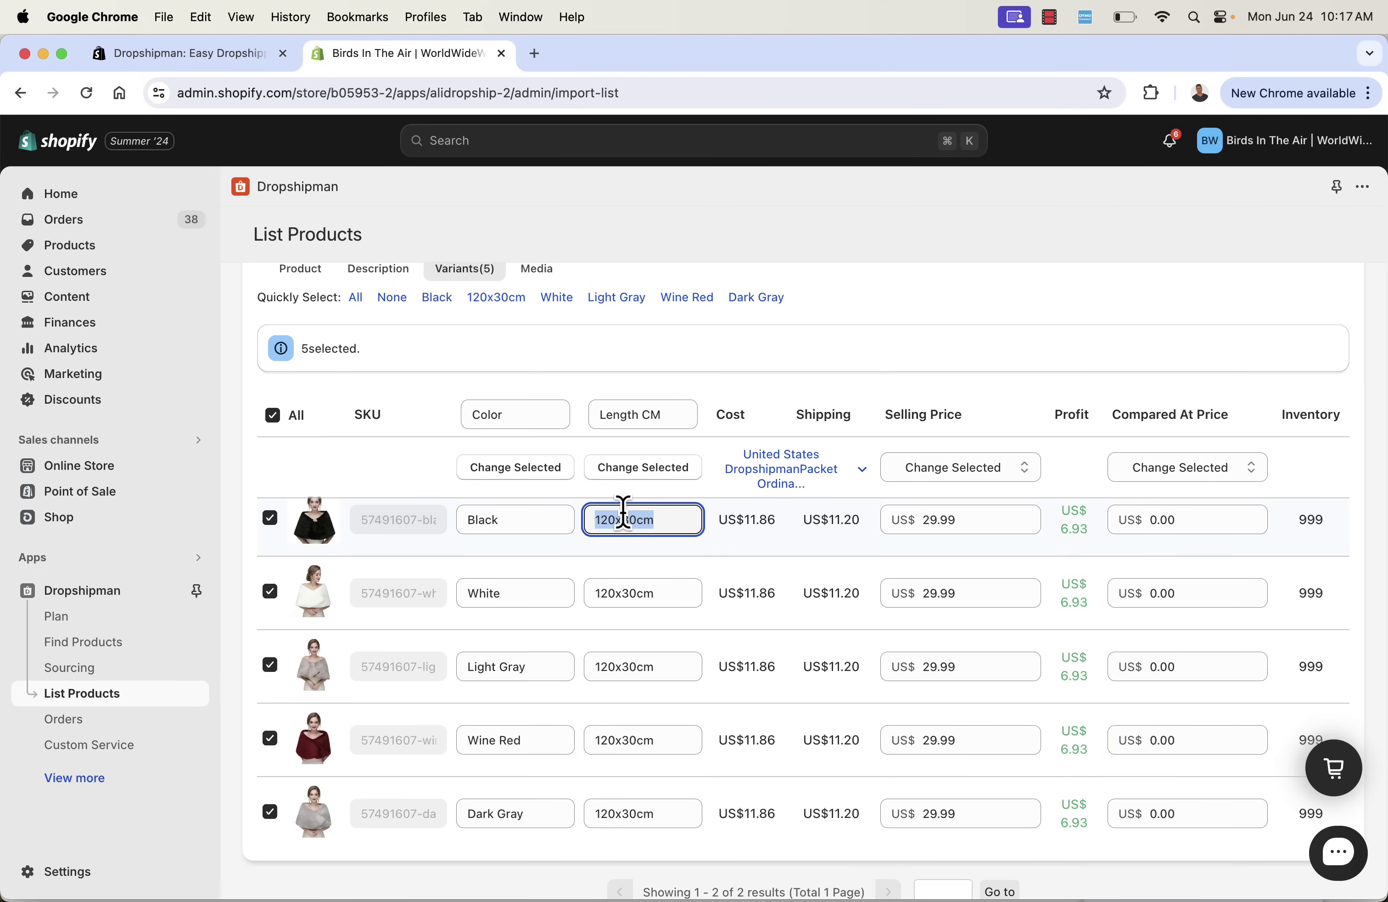
text(One Size)
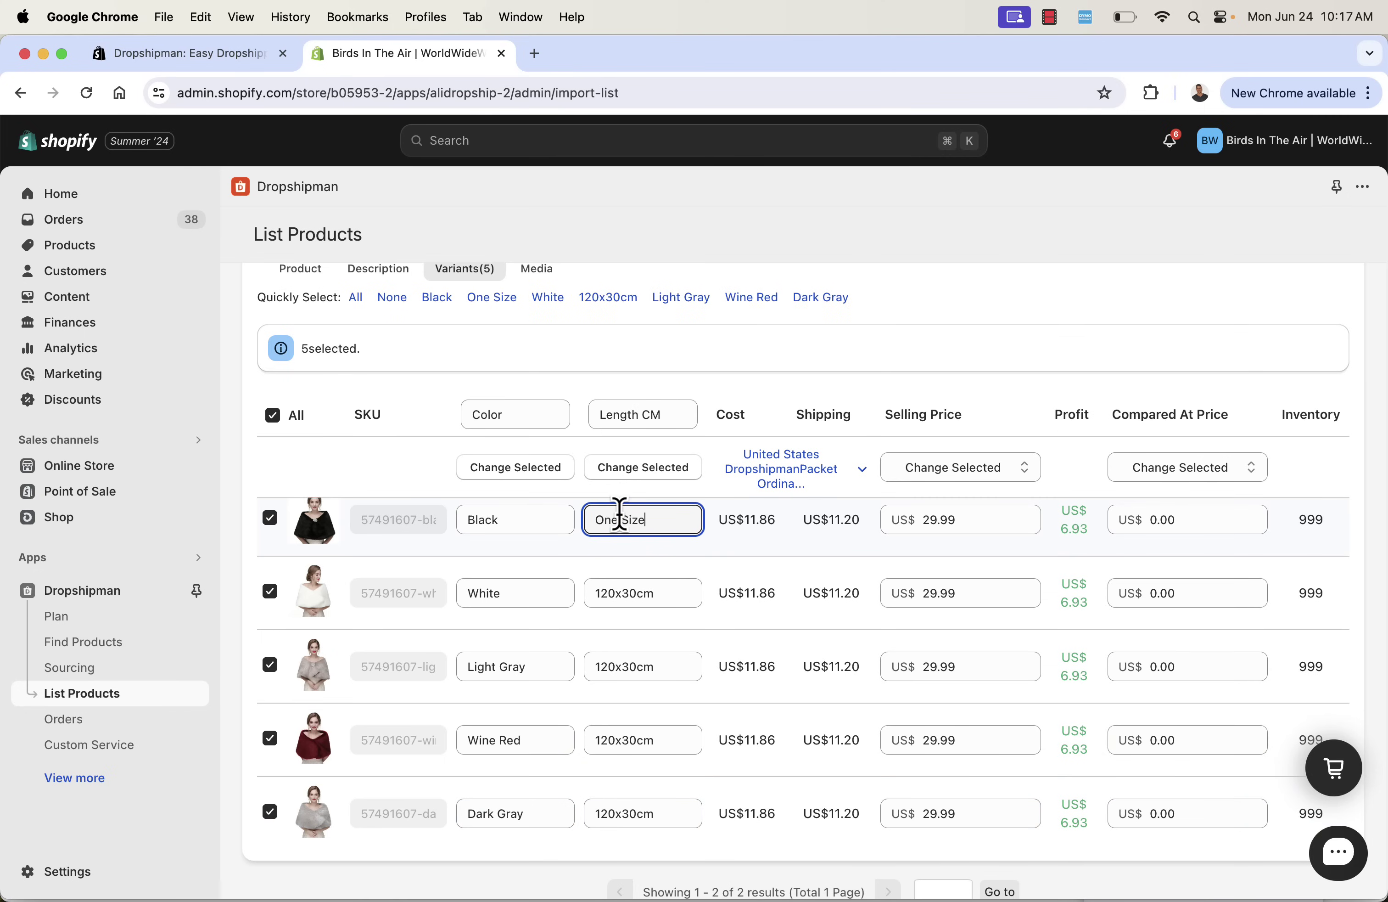
key(super+a)
double_click(635, 588)
key(super+v)
double_click(632, 665)
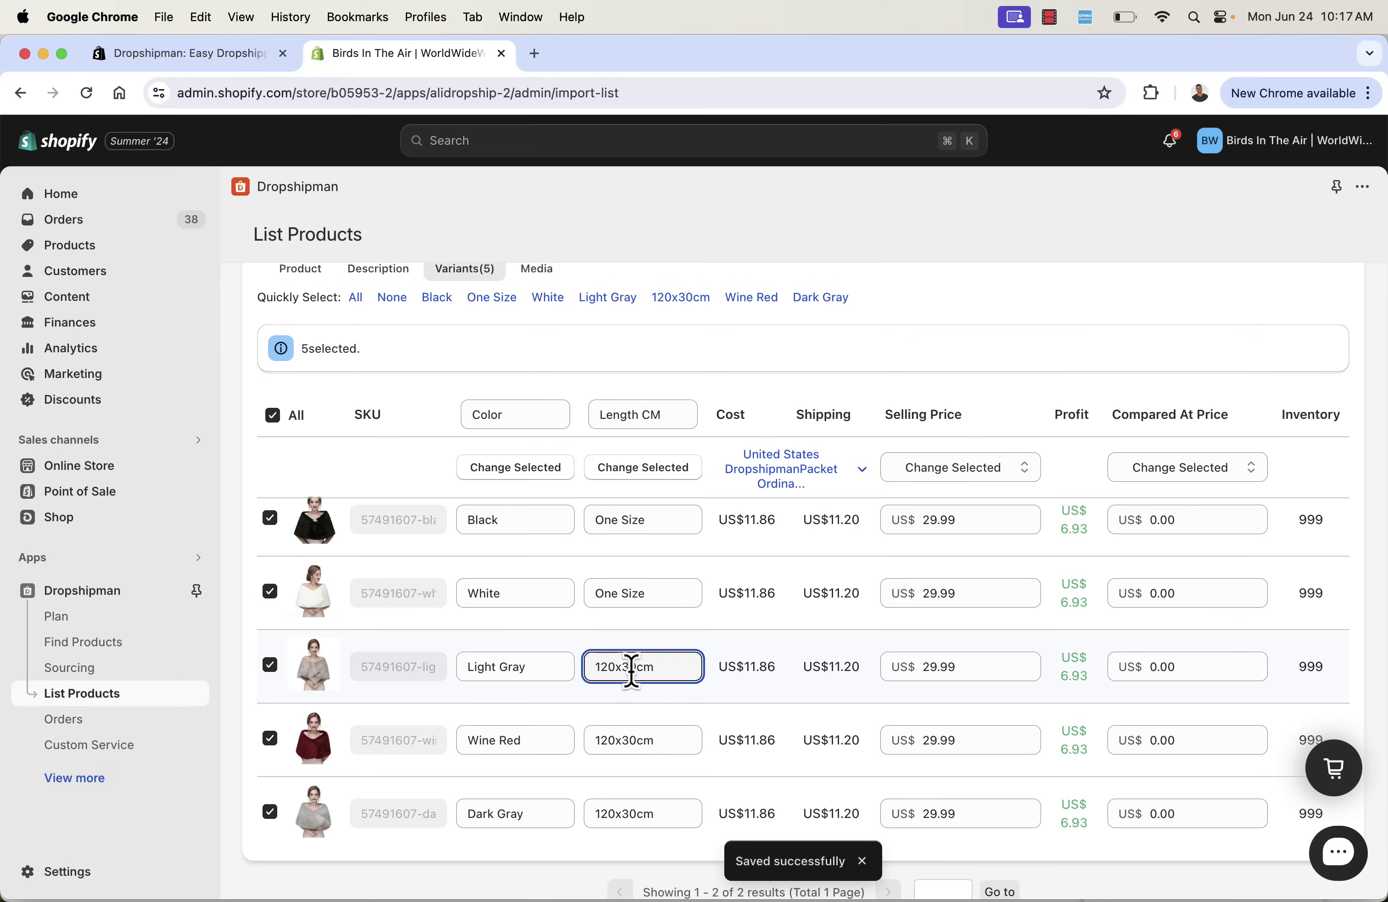
key(super+v)
double_click(632, 739)
key(super+v)
double_click(643, 811)
key(super+v)
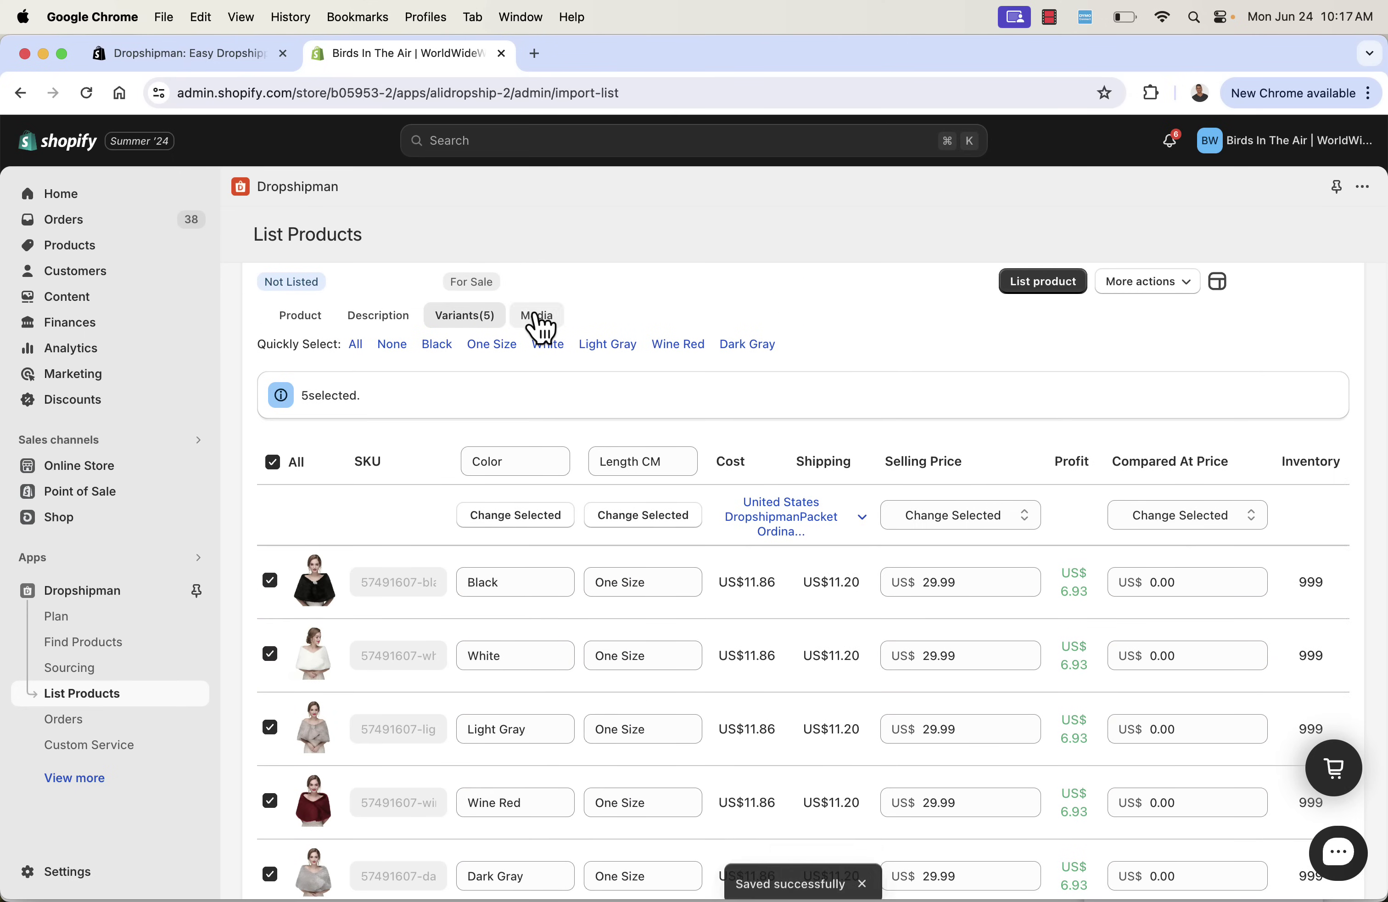
Open the fur shawl's media and review its product images.
click(537, 315)
click(655, 641)
click(867, 727)
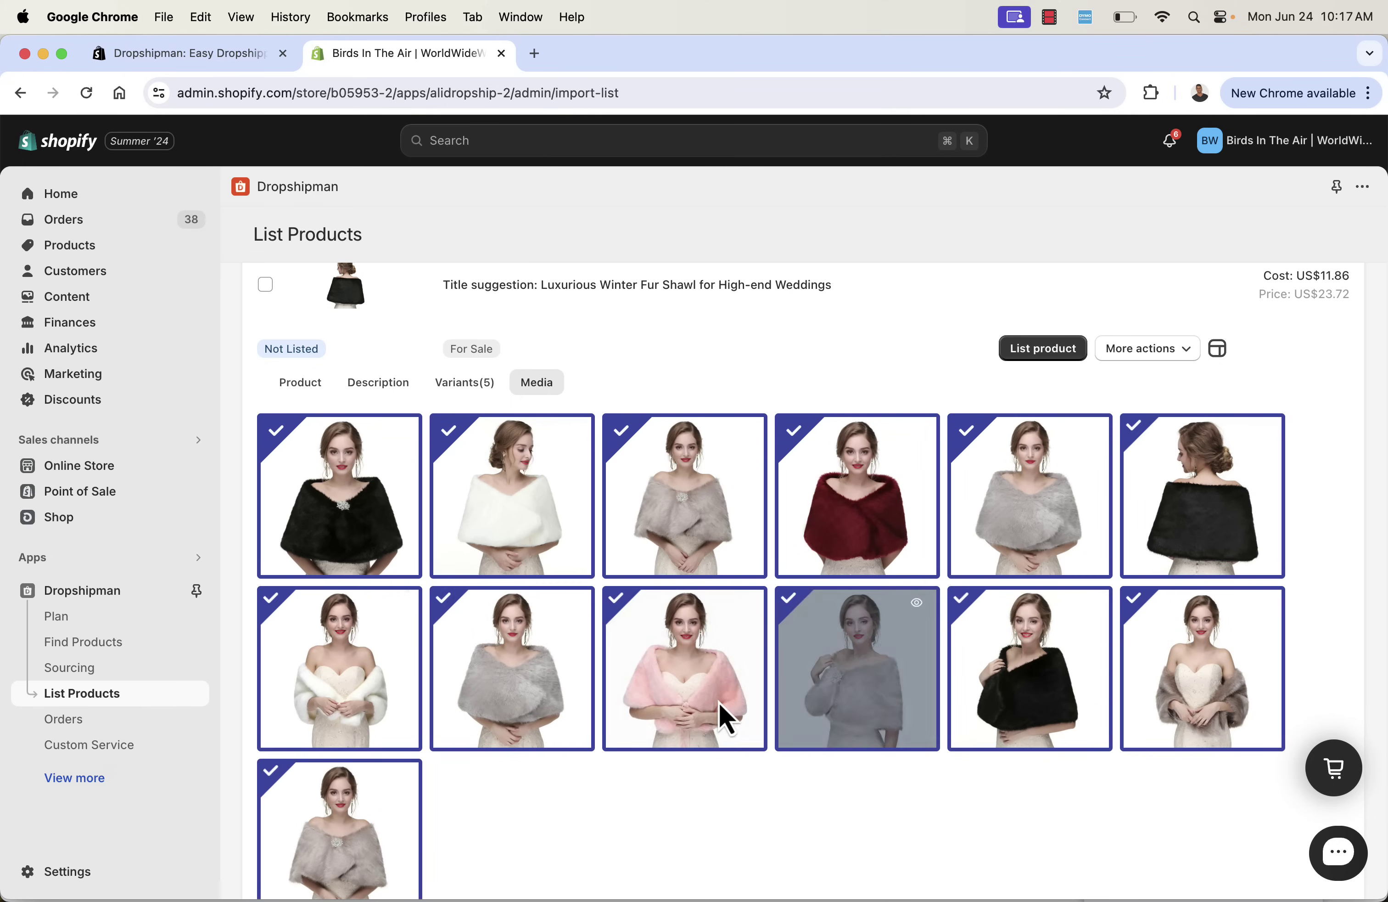
Try to optimize the fur shawl's description with AI Description Optimization.
click(380, 383)
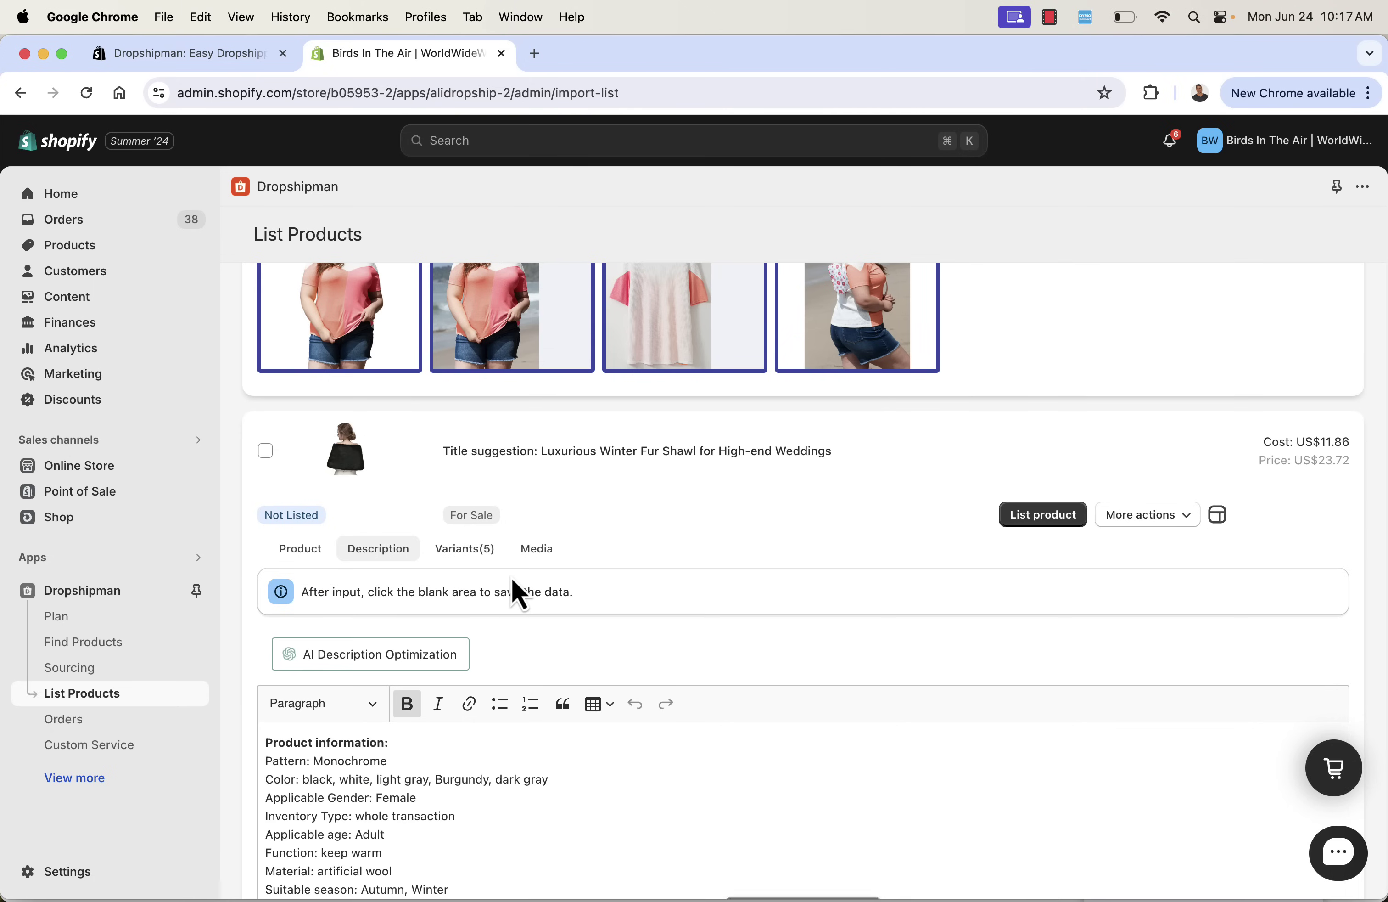
click(451, 651)
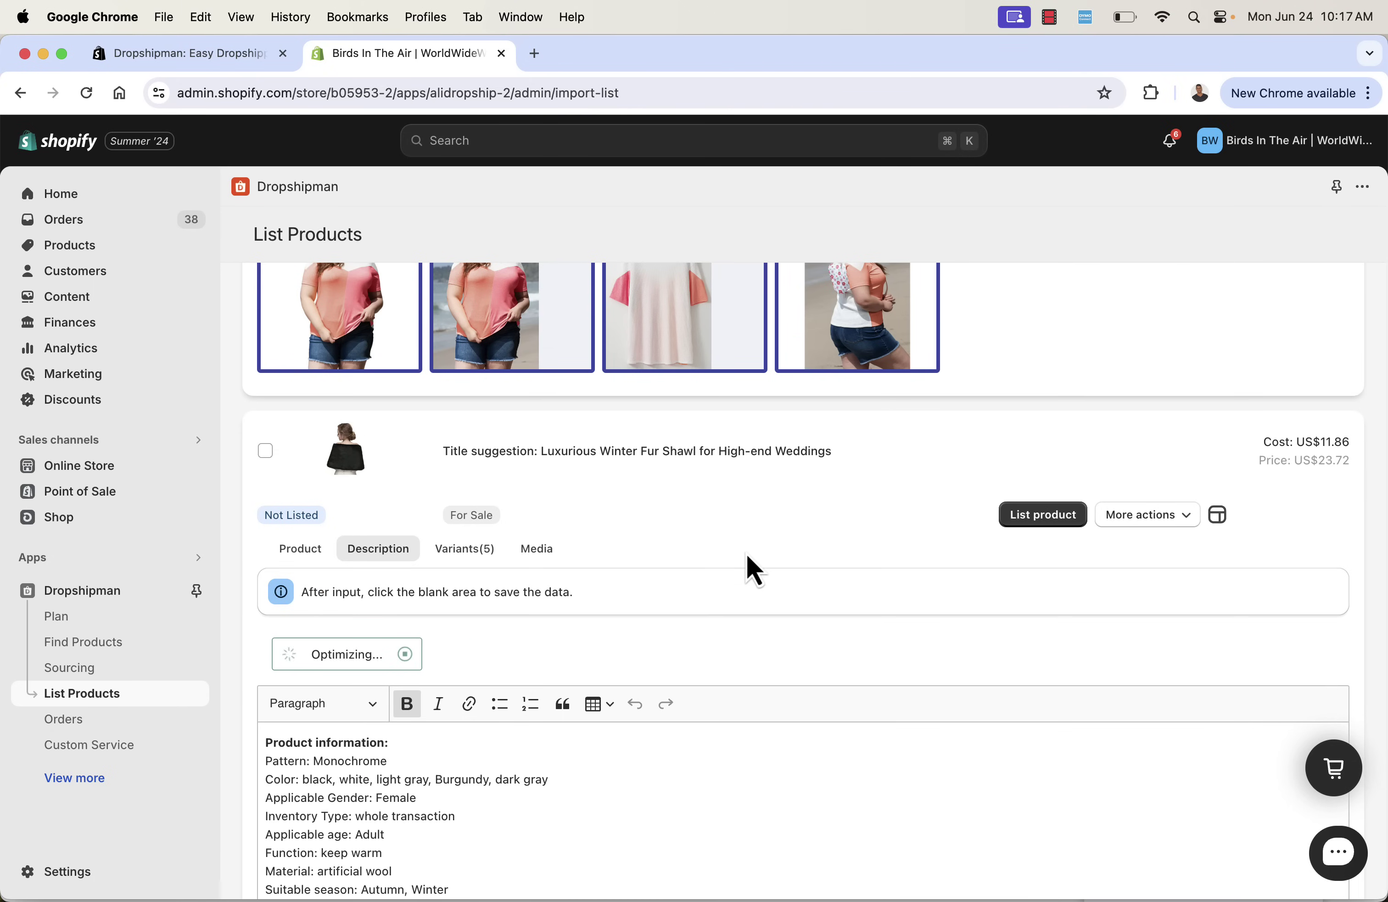
scroll(793, 504, down, 3)
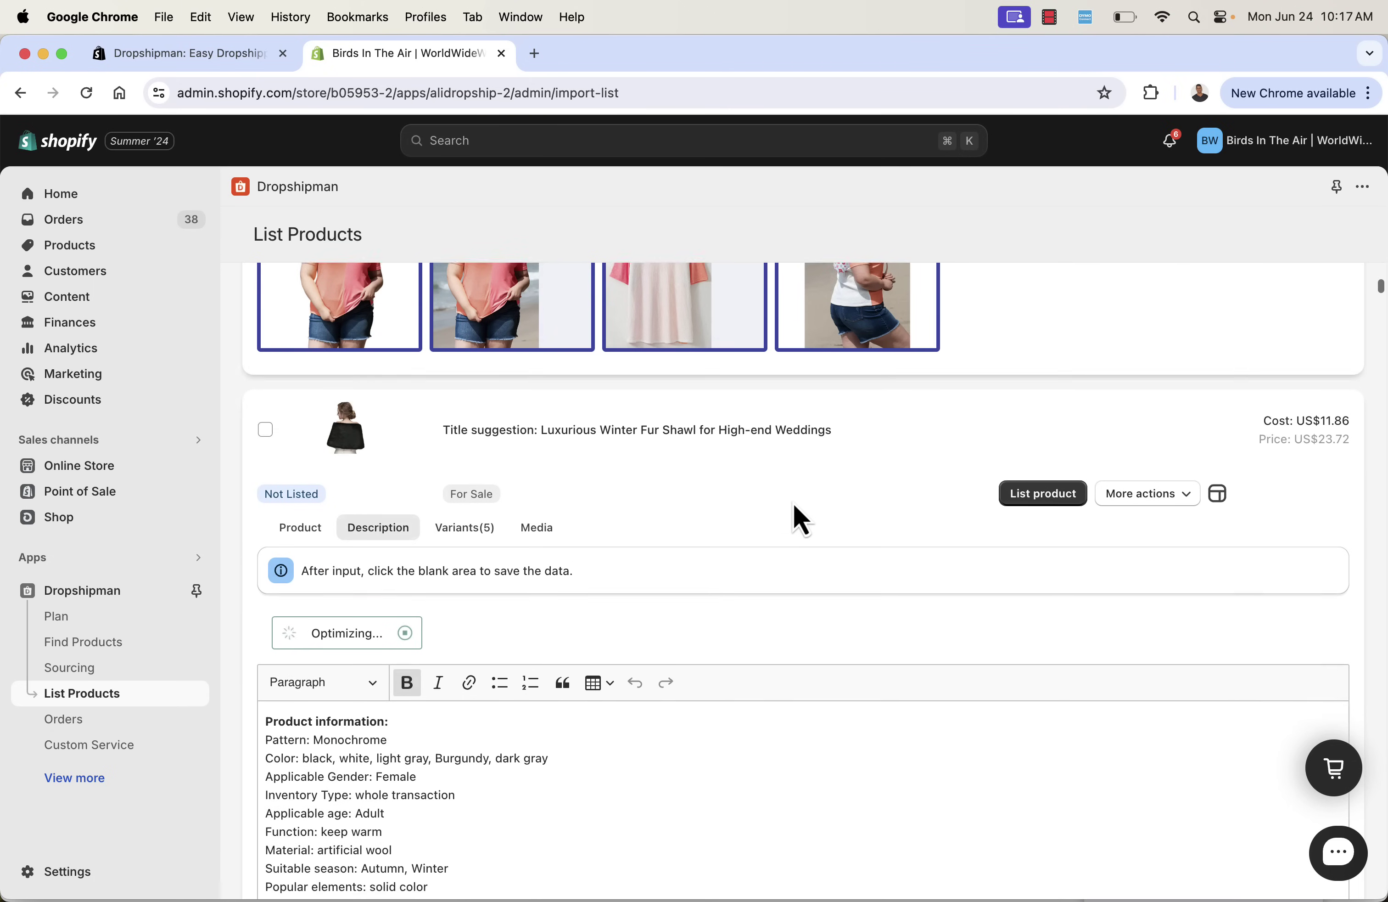
scroll(793, 504, down, 5)
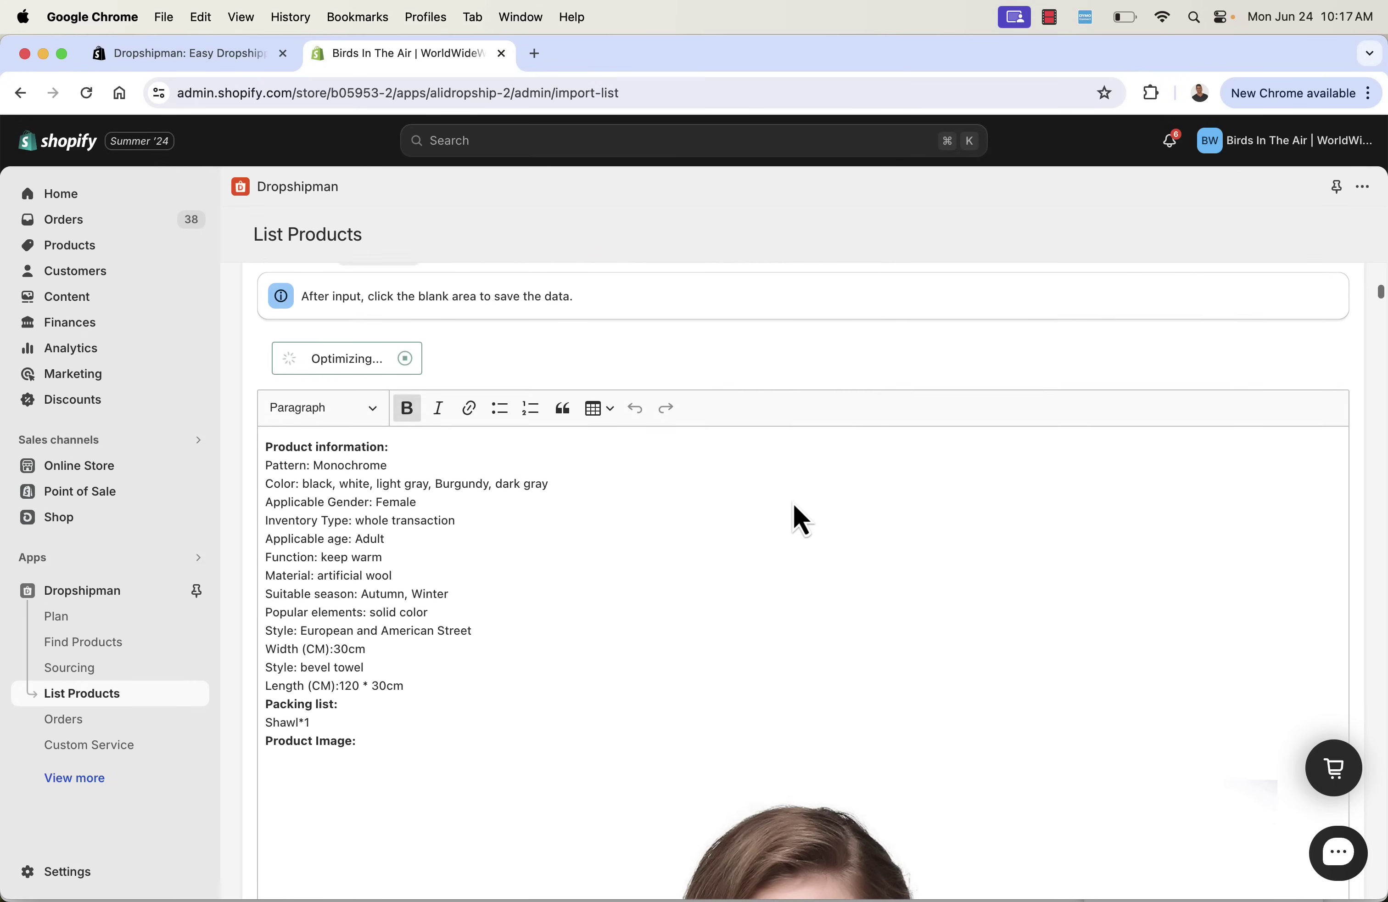
scroll(793, 504, left, 5)
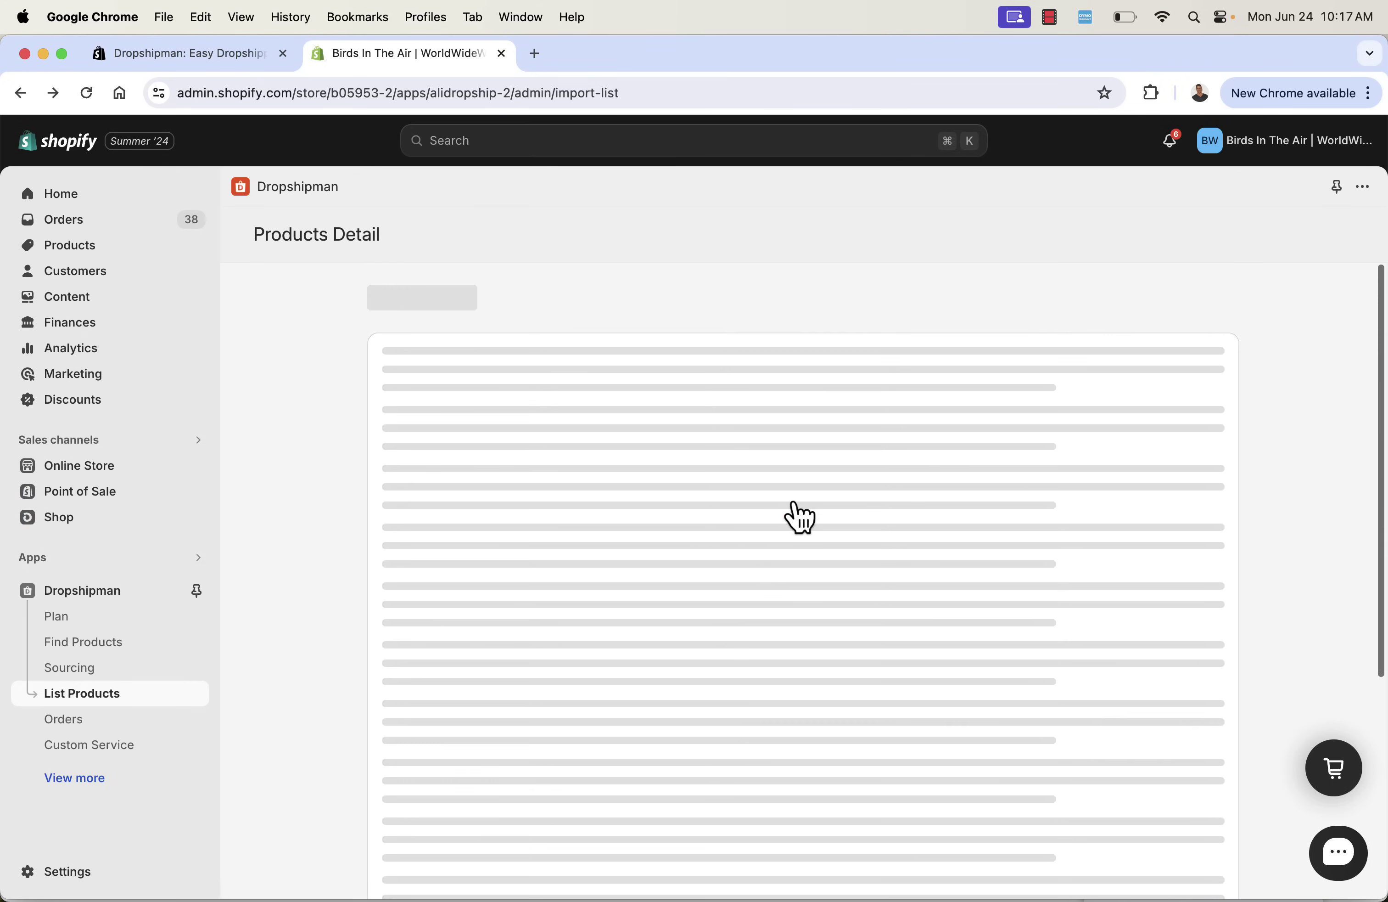
scroll(798, 505, right, 5)
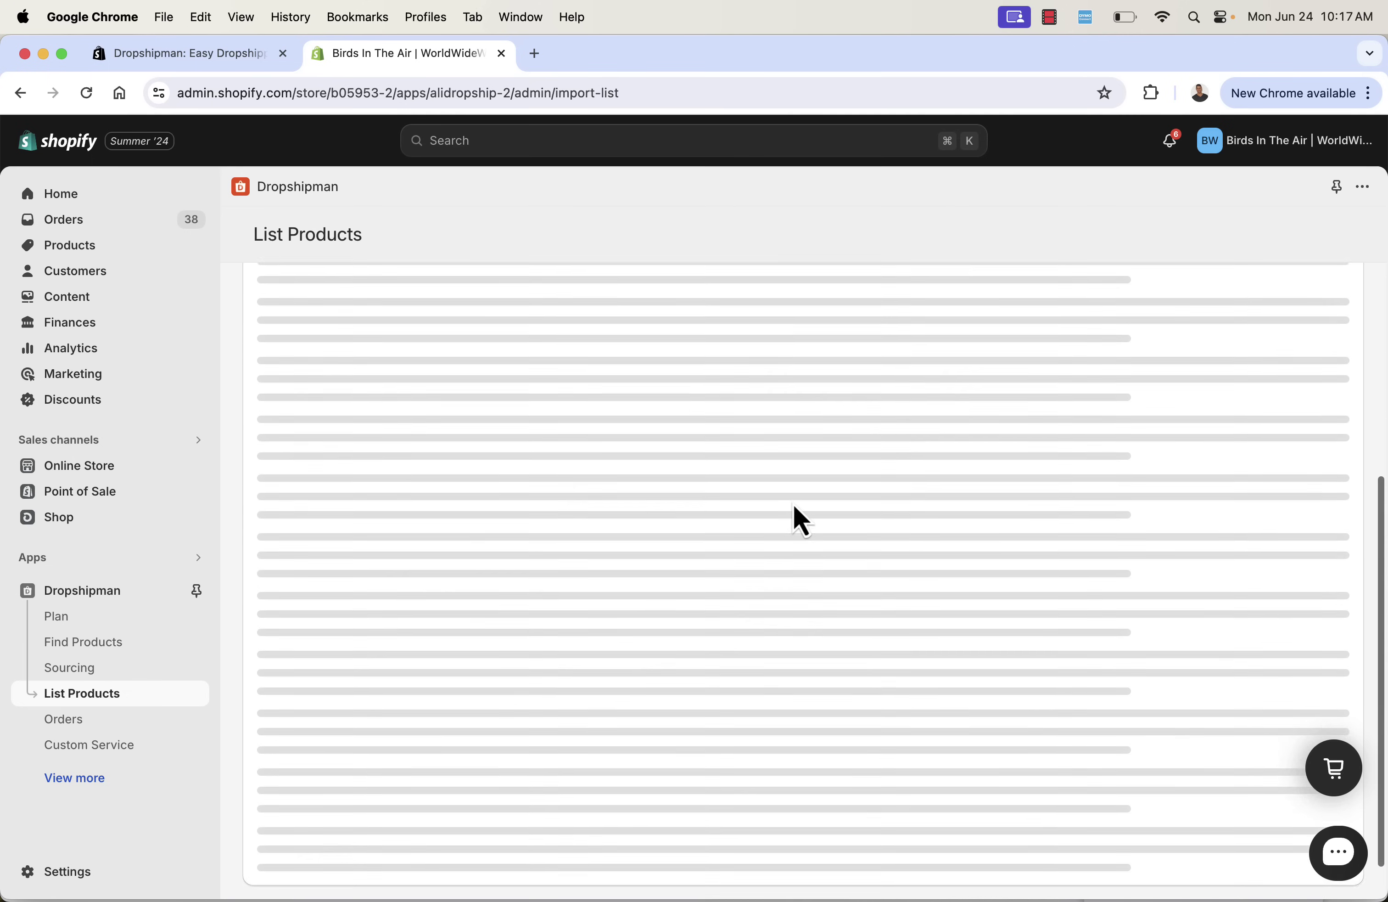
Select the short sleeve top and the fur shawl and list both to the store as published products.
scroll(545, 508, up, 7)
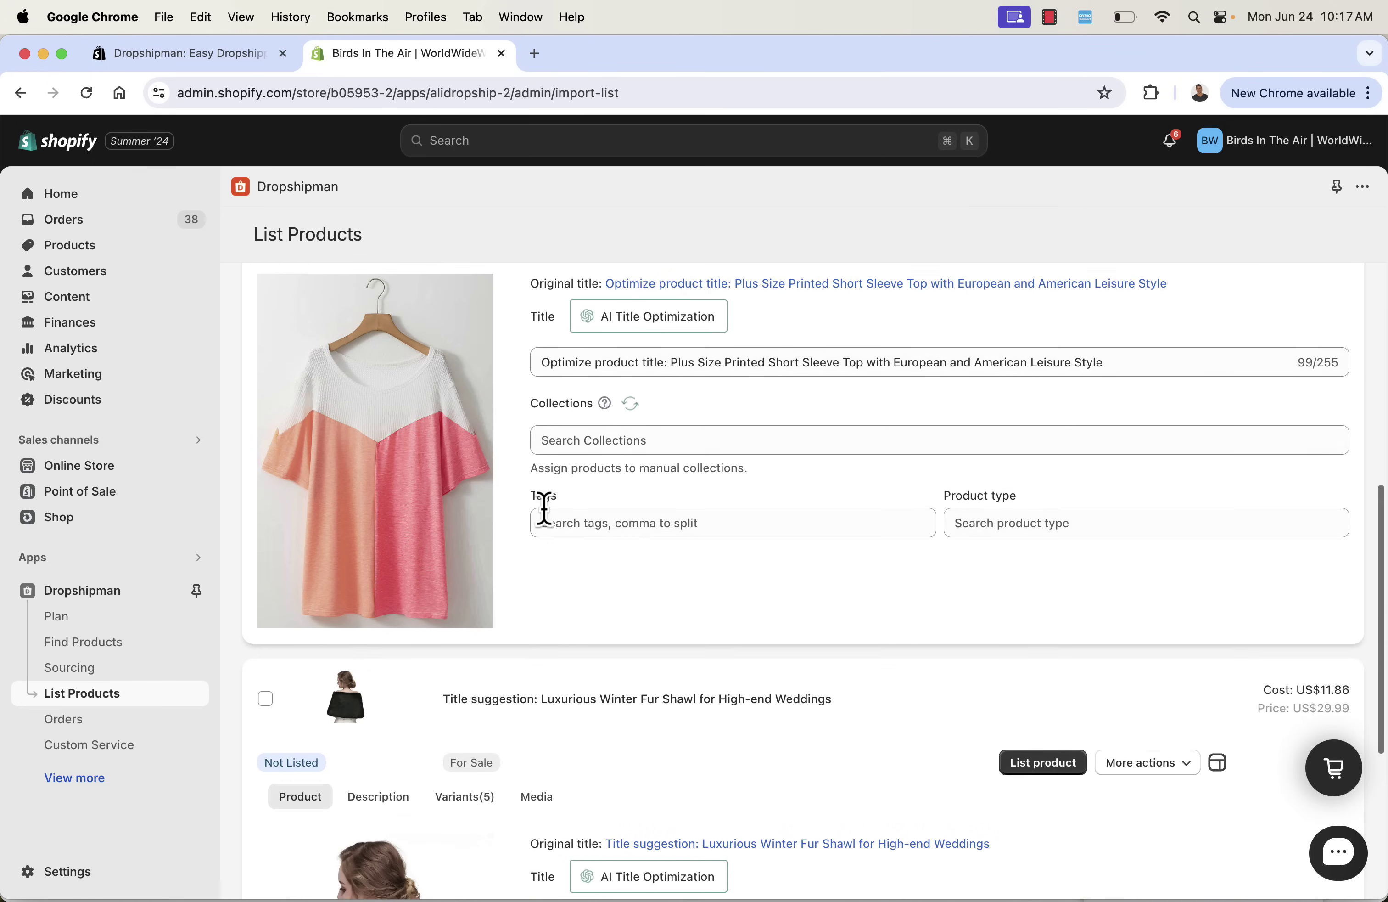
scroll(545, 510, up, 3)
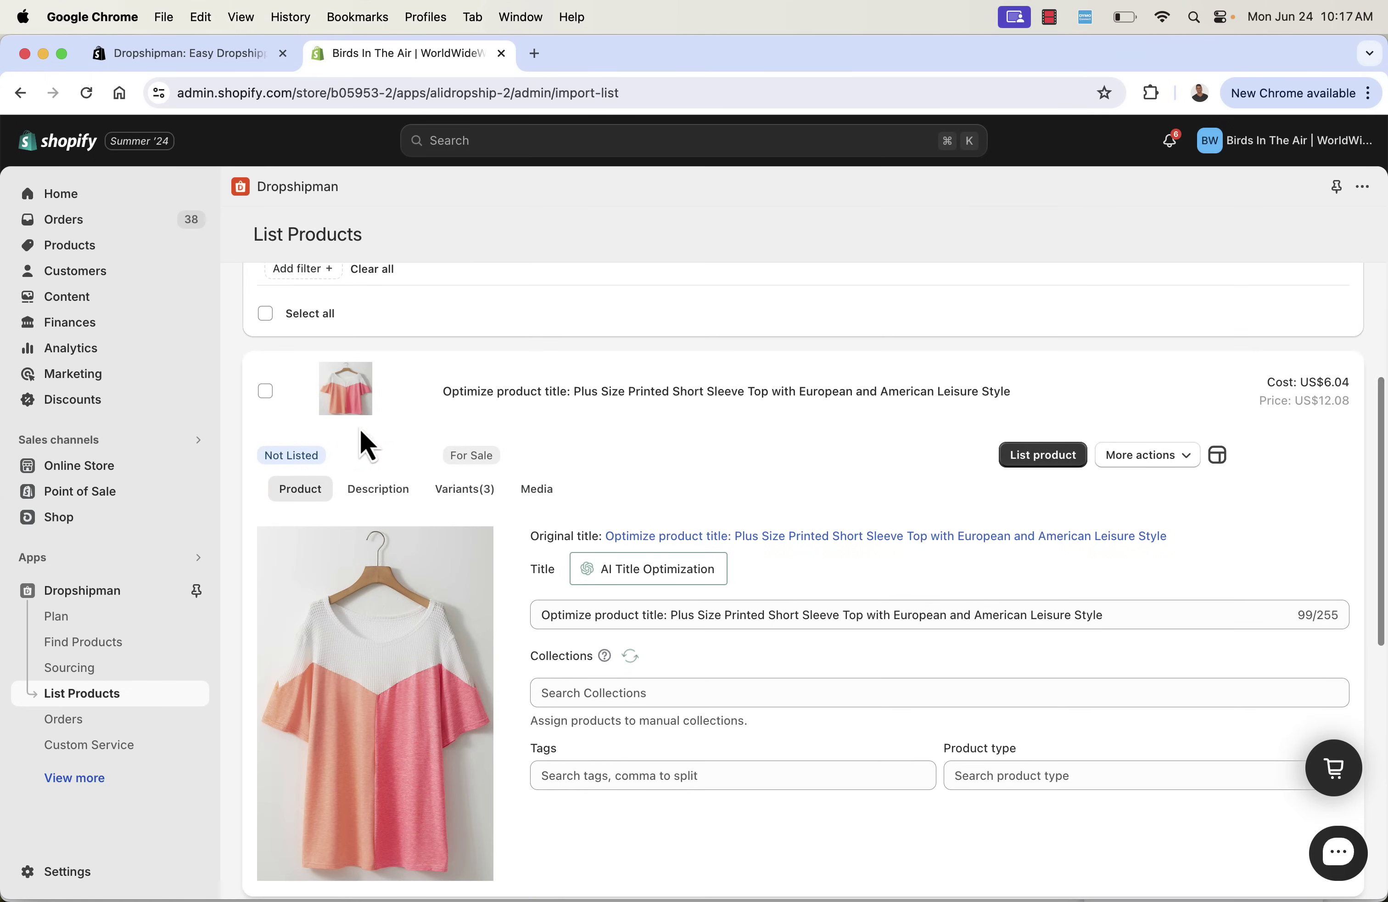
click(266, 398)
scroll(273, 397, down, 10)
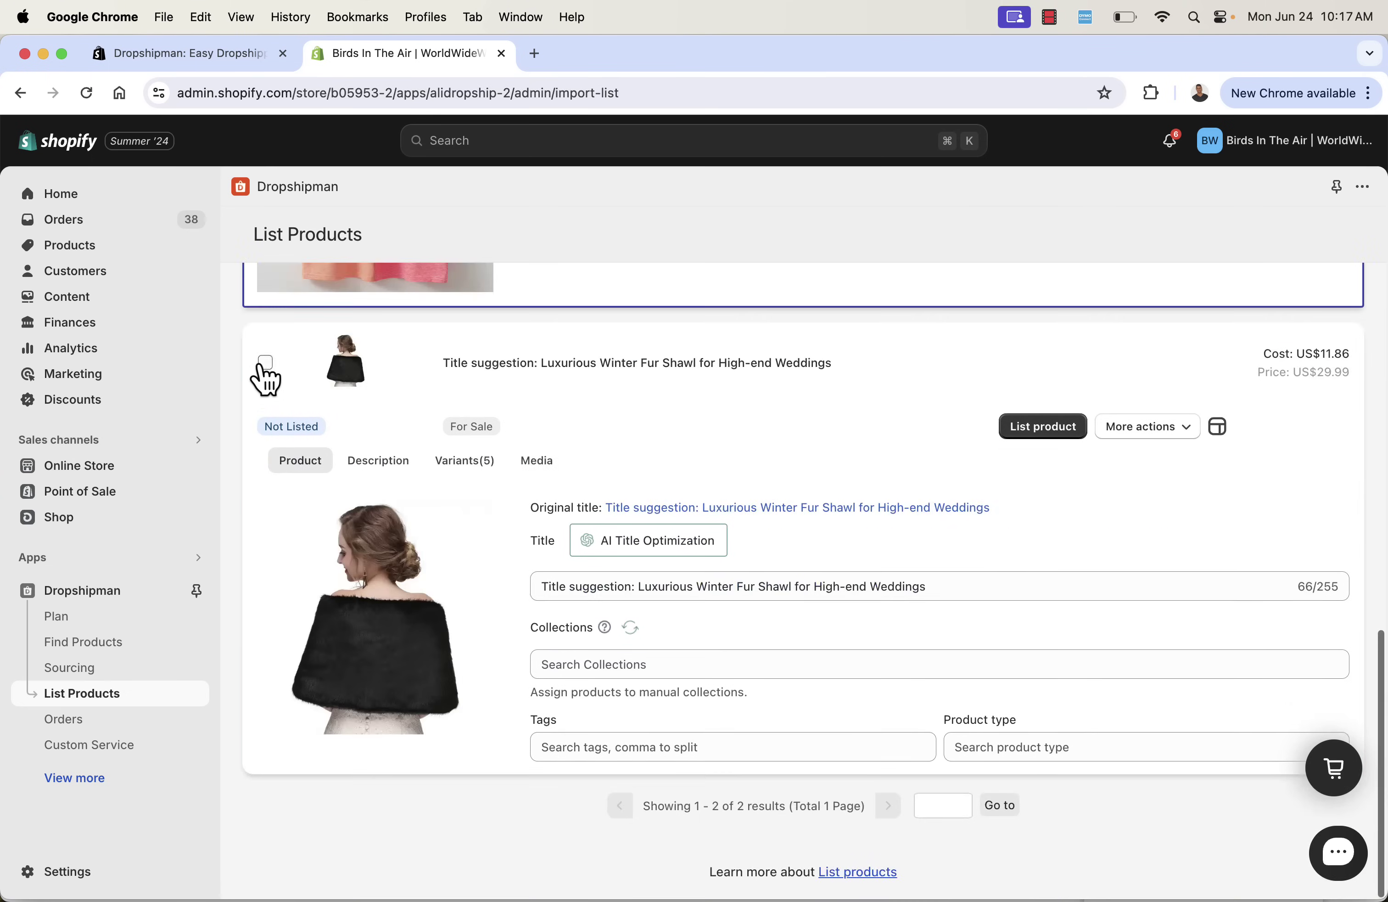
click(263, 366)
scroll(273, 381, up, 8)
scroll(395, 447, up, 6)
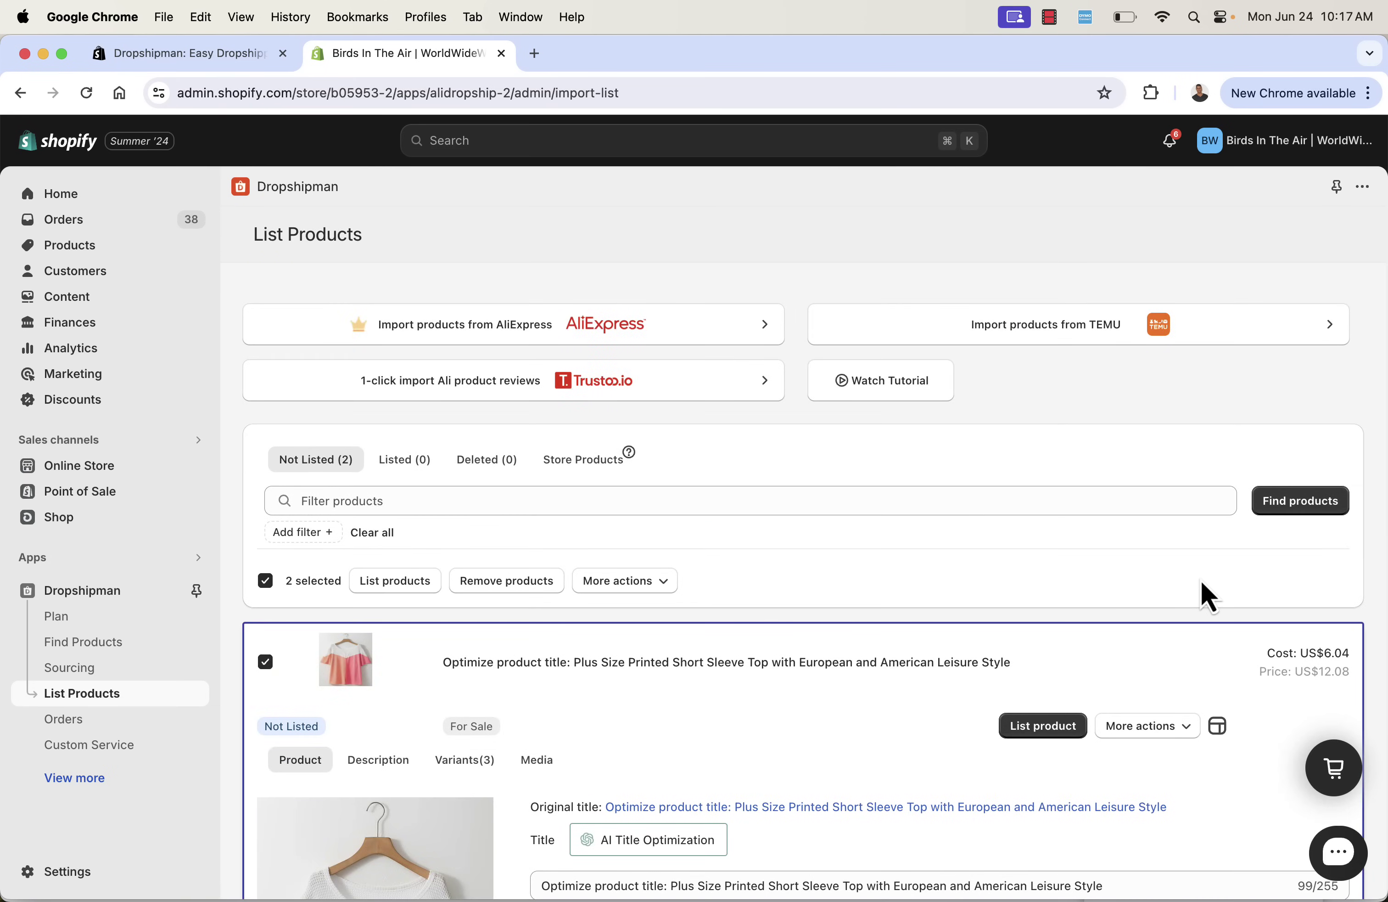
click(396, 581)
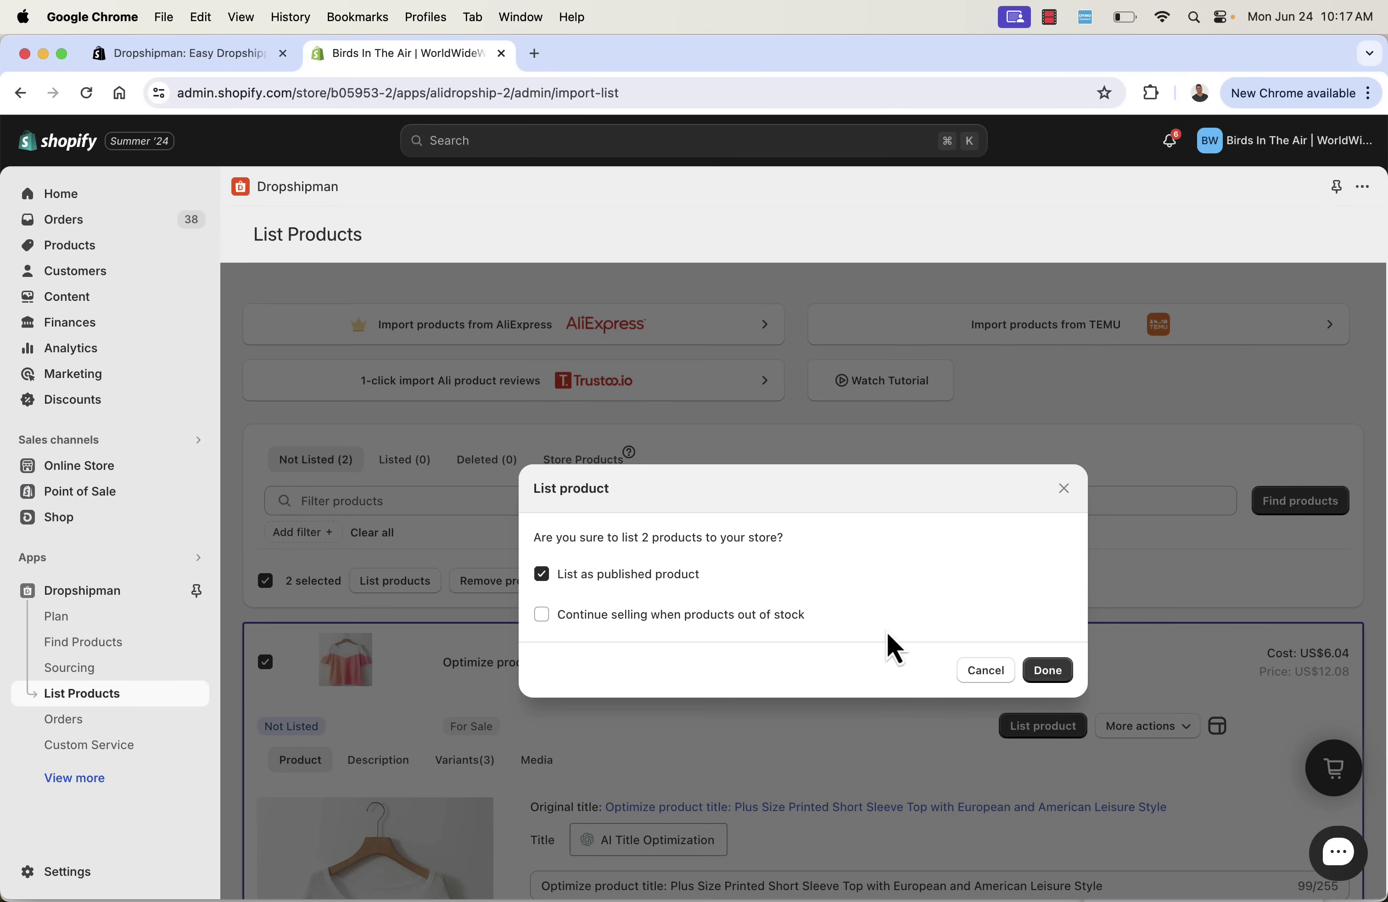
click(1046, 671)
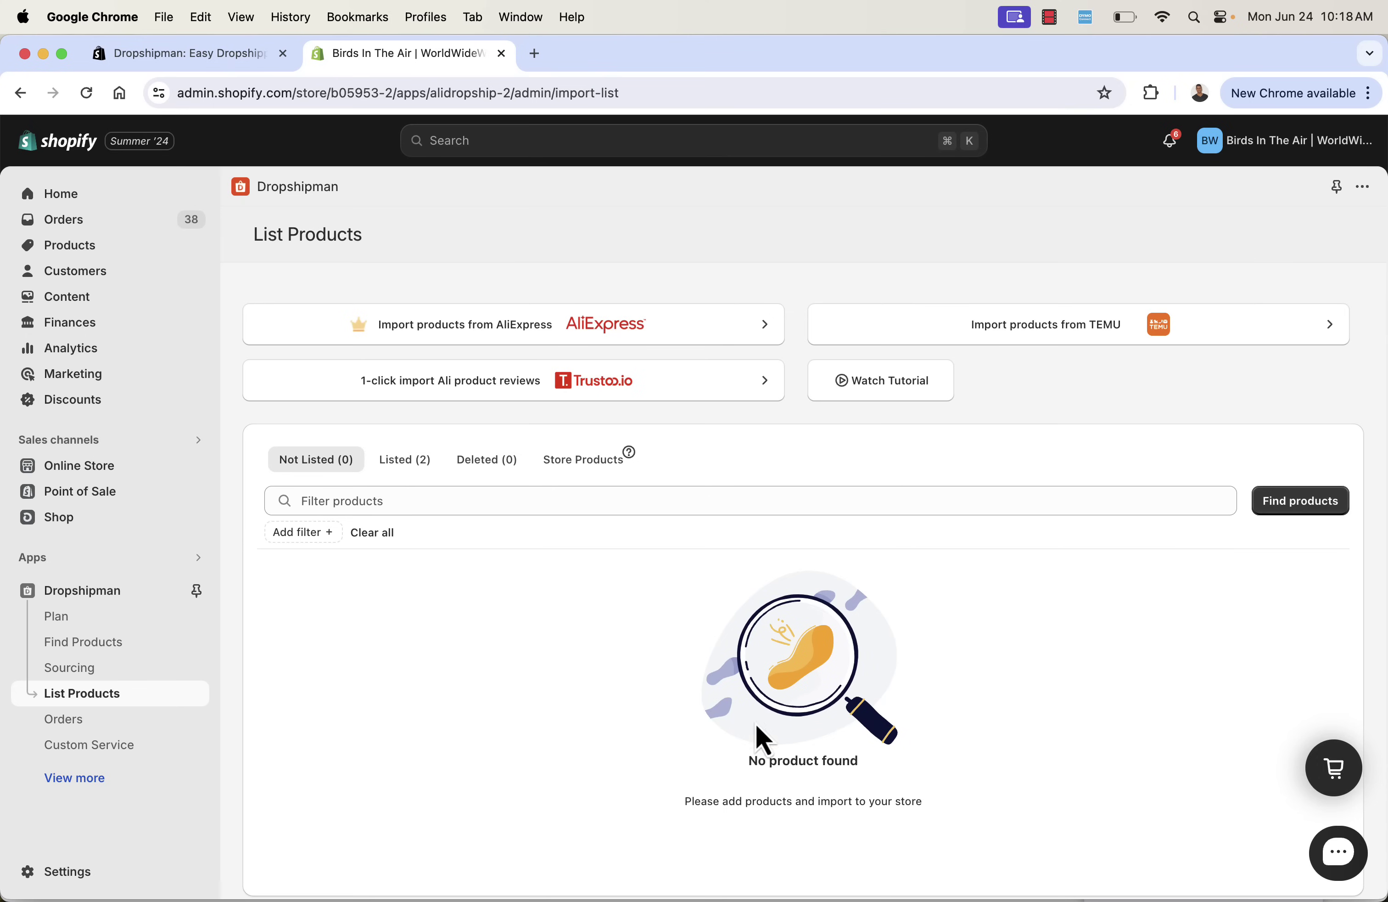
Show the listed products, dismiss the rating request and open the fur shawl for editing on Shopify.
click(426, 474)
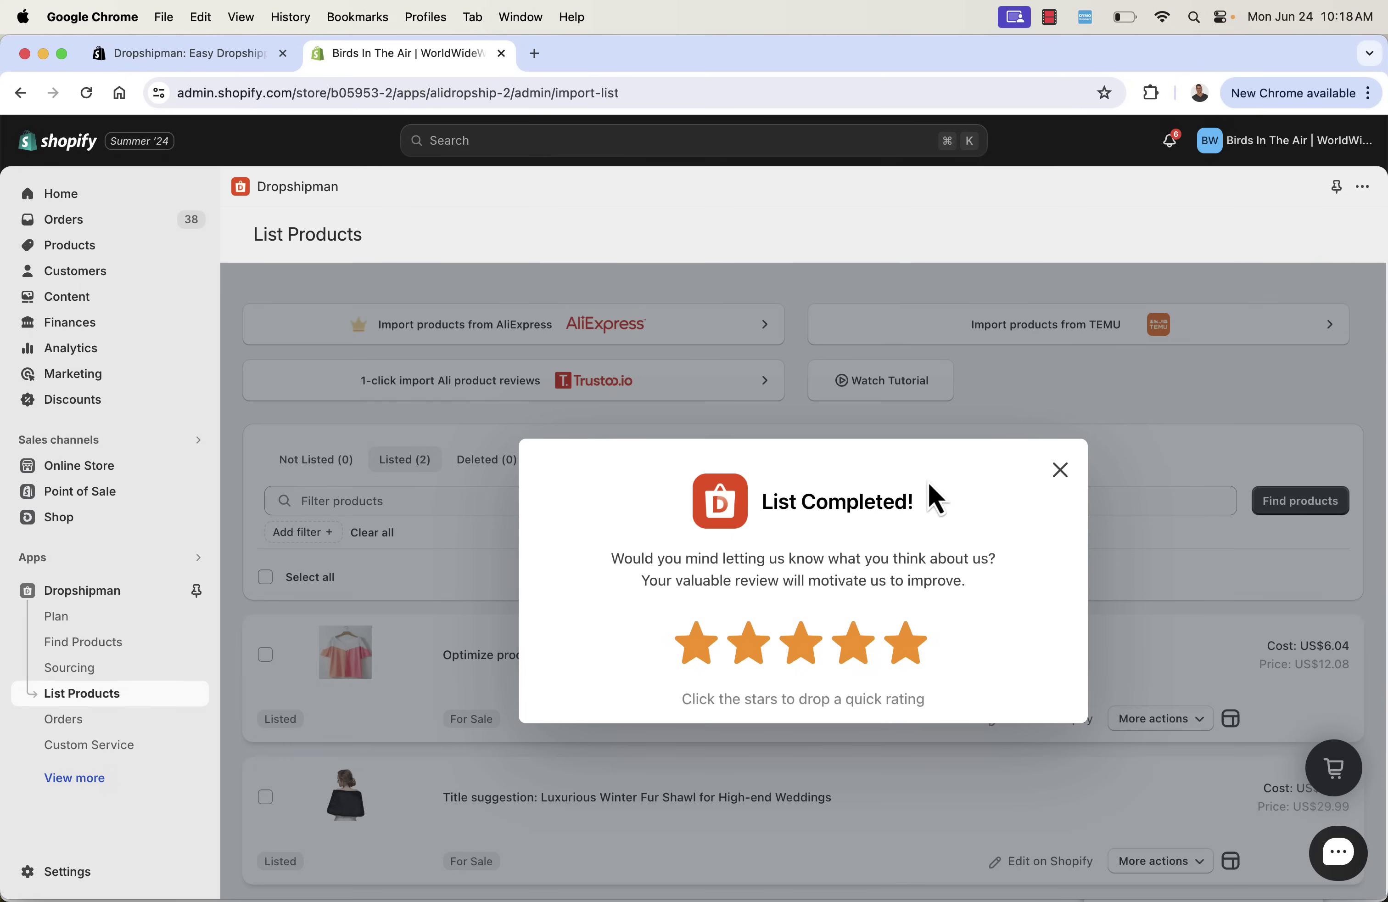
click(1060, 470)
scroll(609, 729, down, 2)
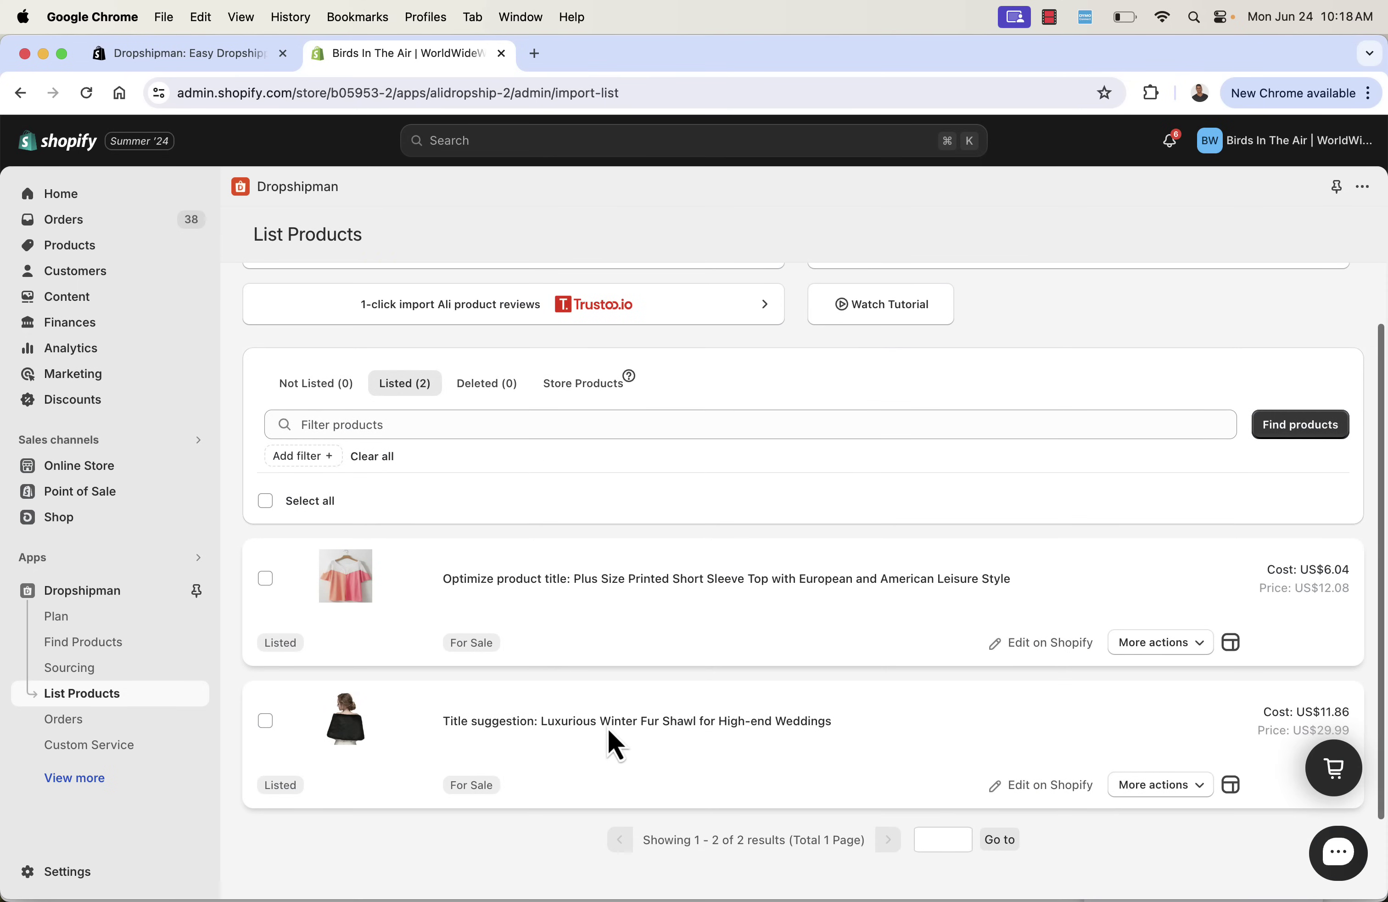
click(1012, 784)
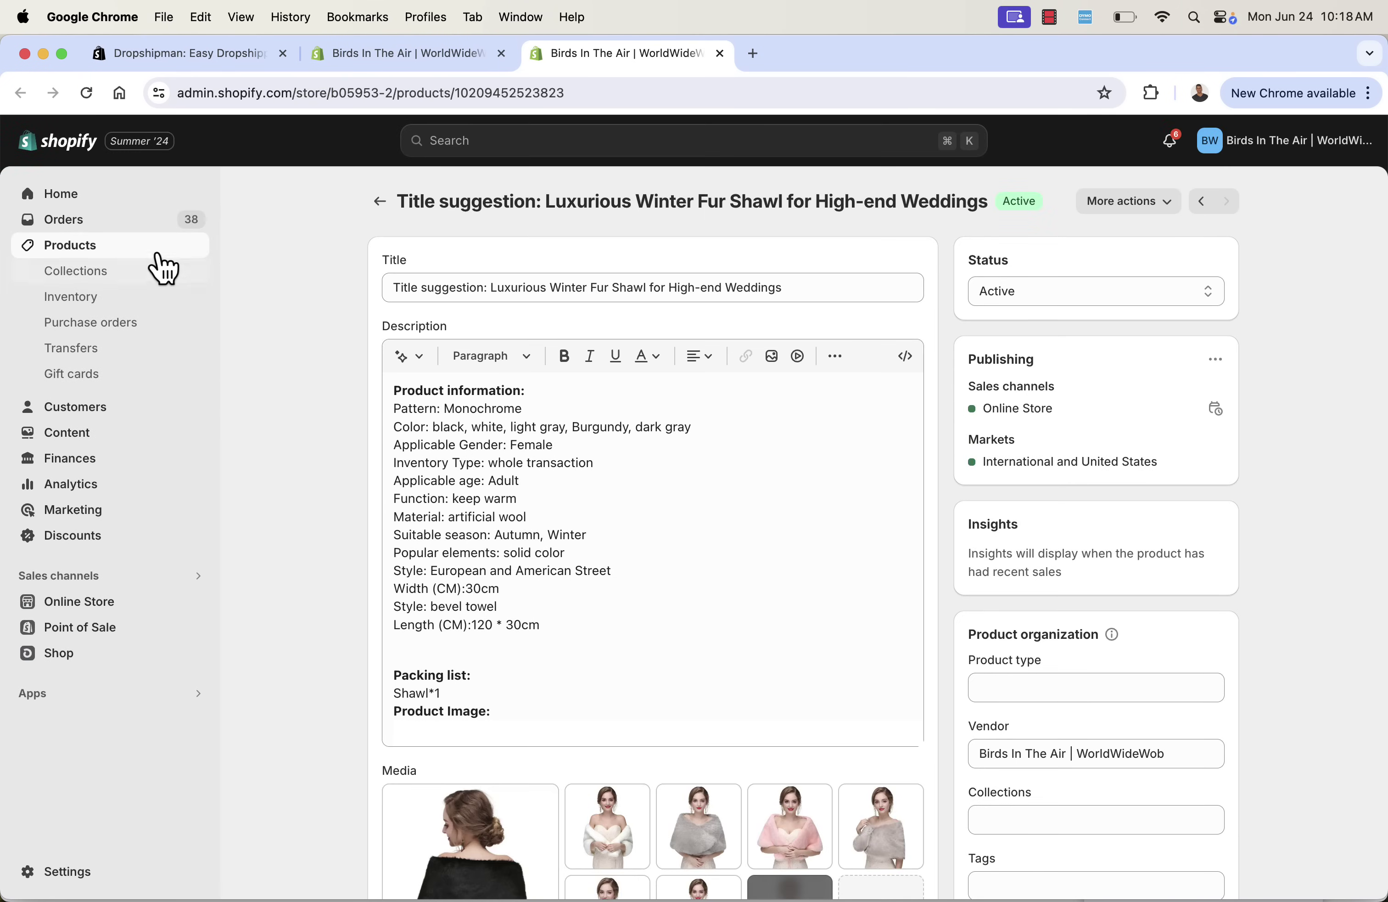
Change the product title to "NEW RELEASE Luxurious Winter Fur Shawl for High-end Weddings" and save the product.
drag(497, 287, 399, 285)
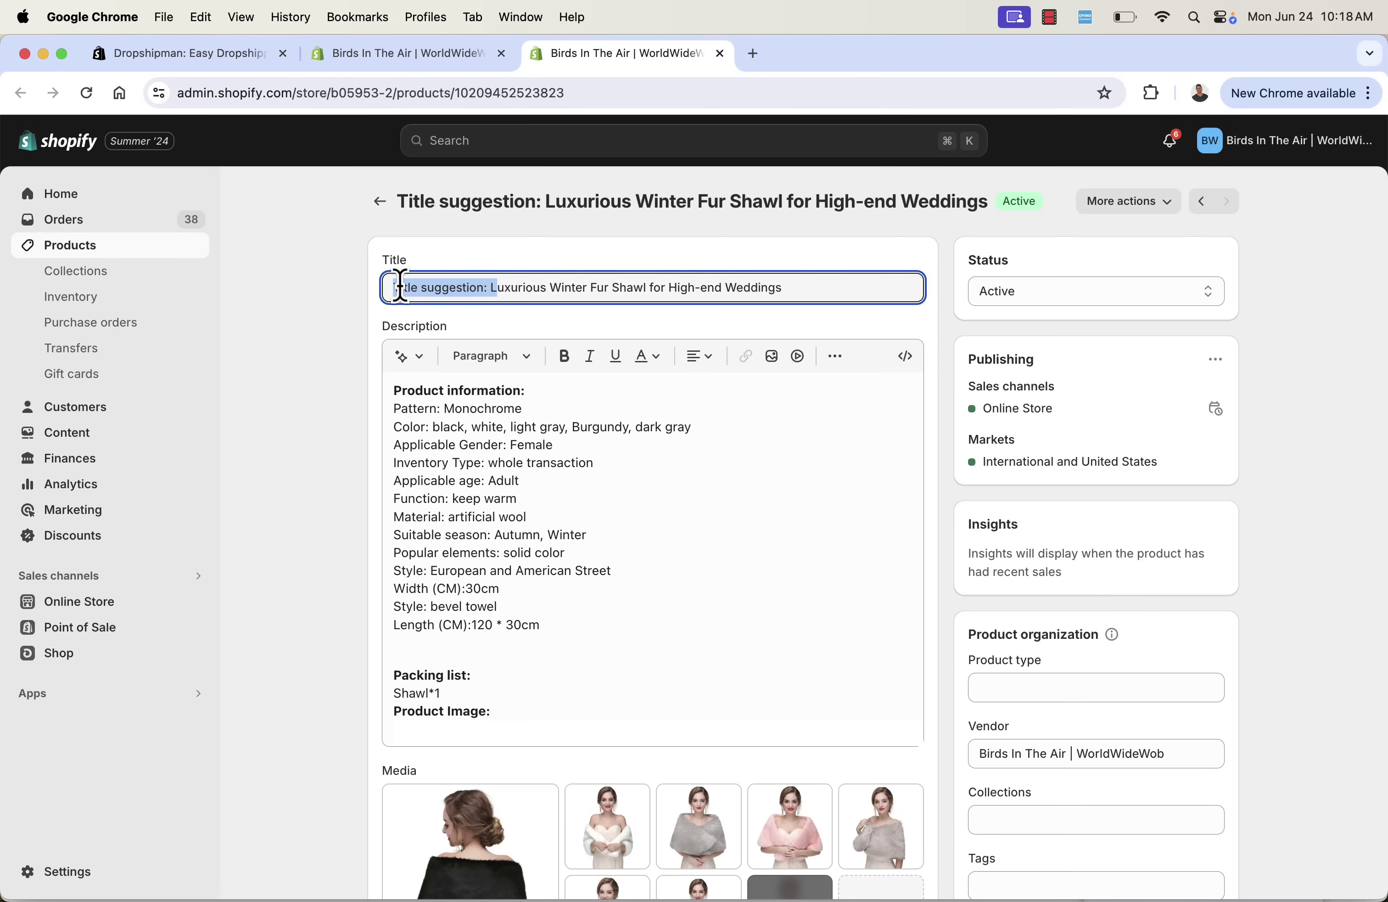
key(BackSpace)
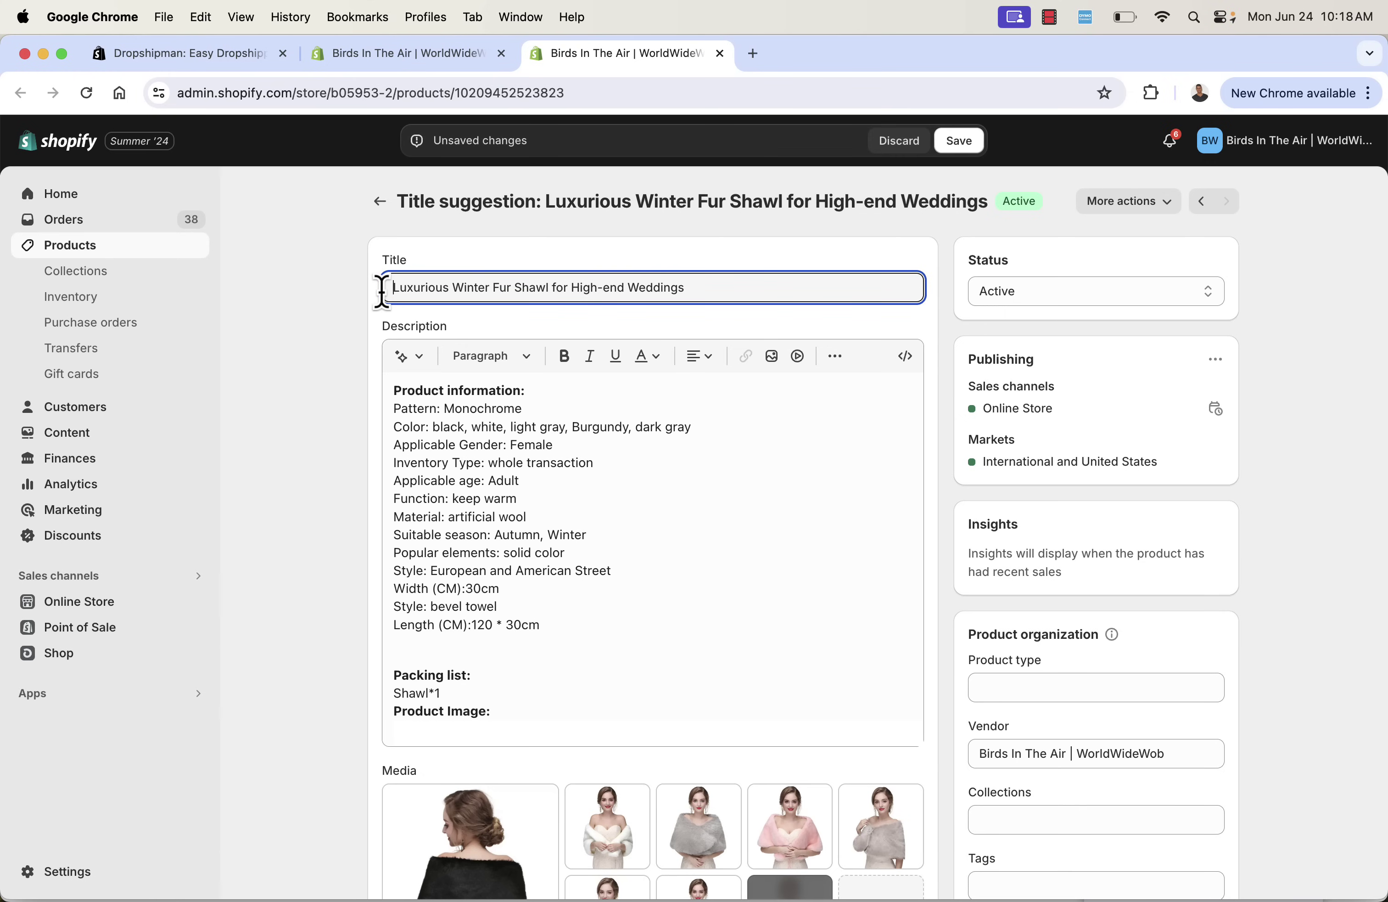
text(NEW RELEA)
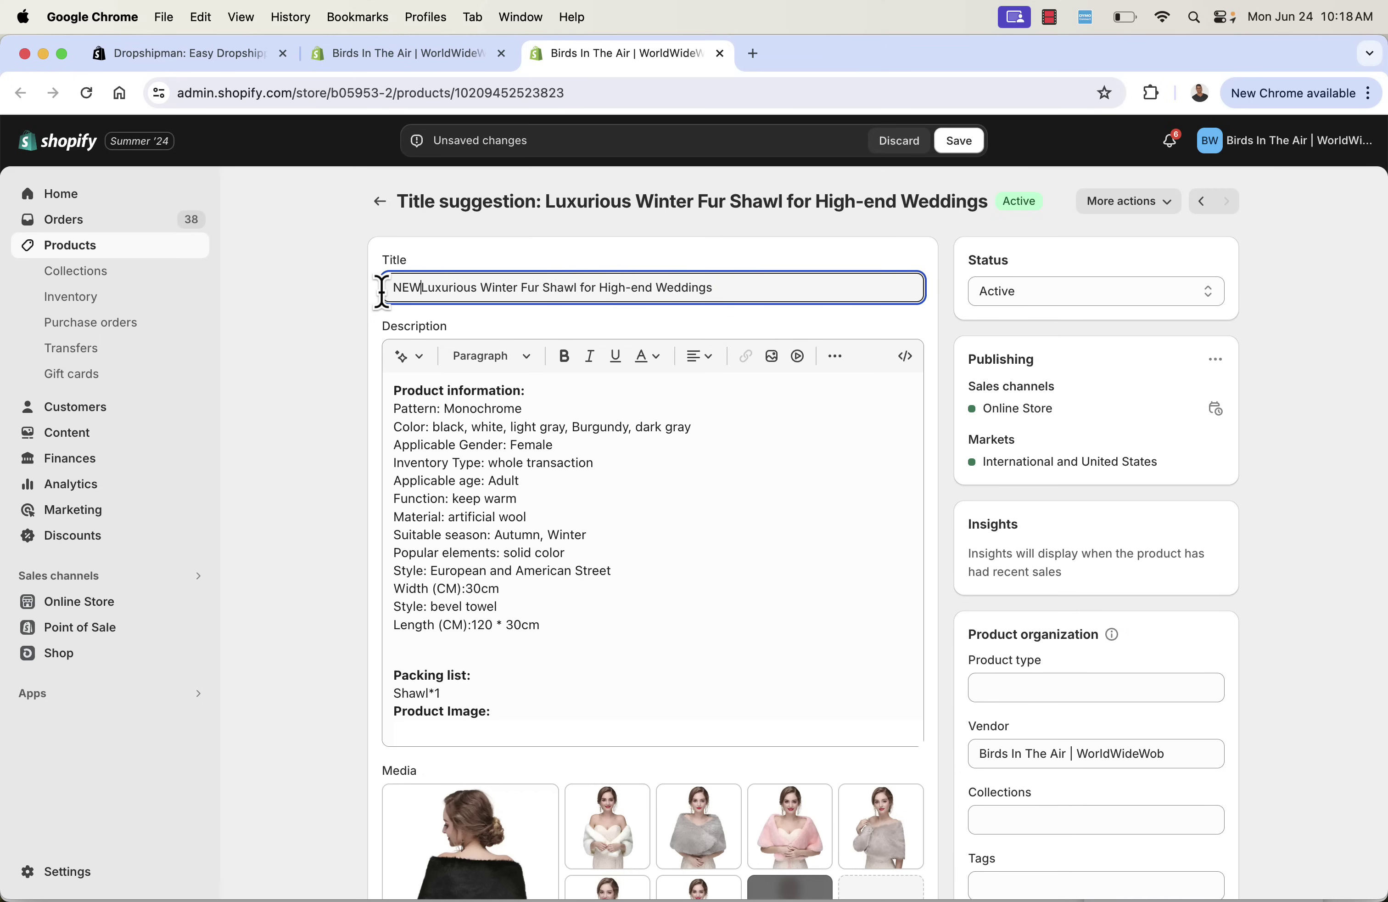
text(SE)
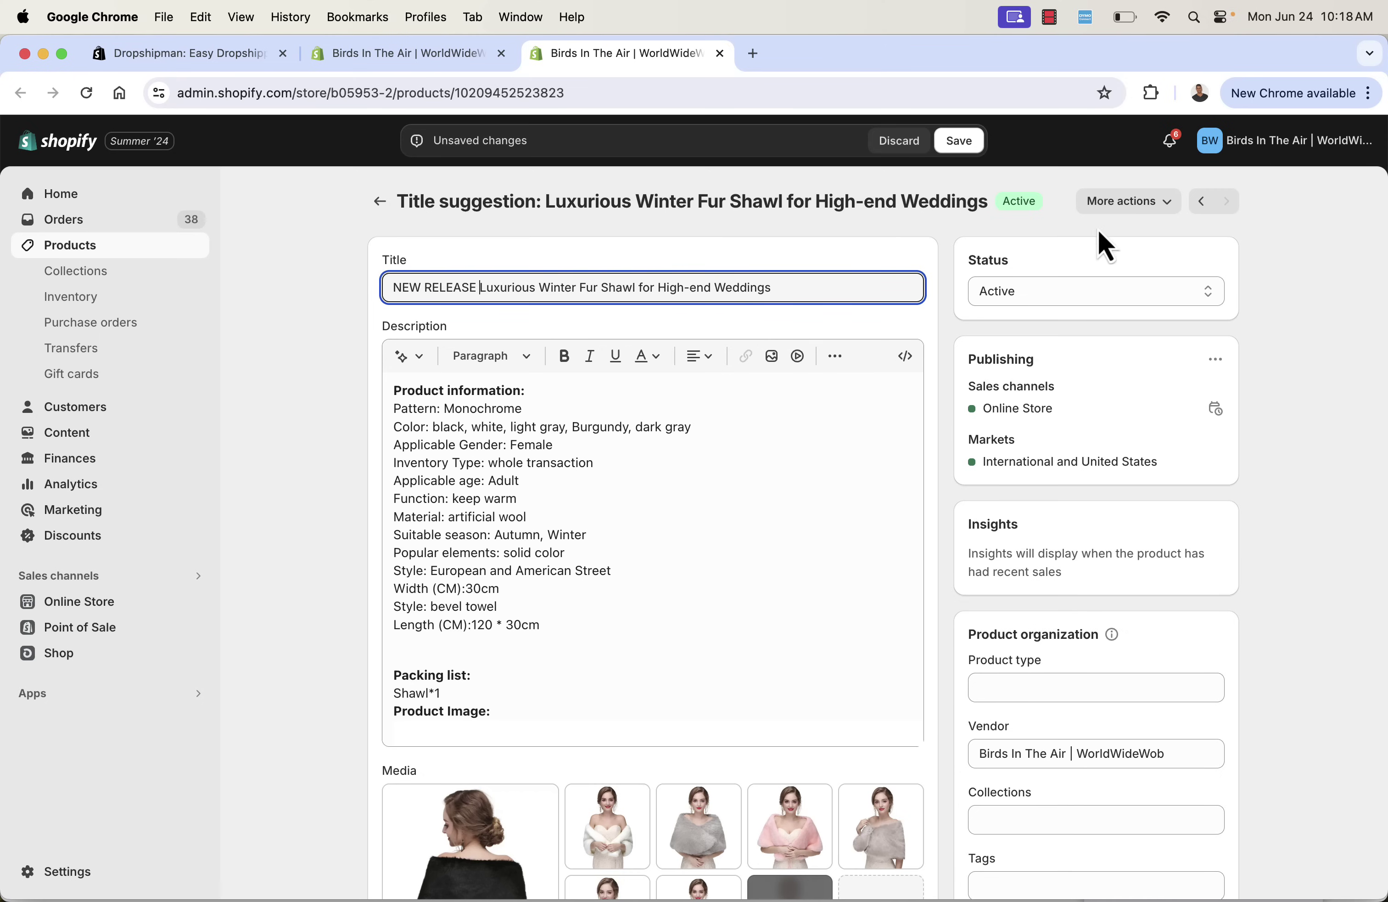
click(960, 140)
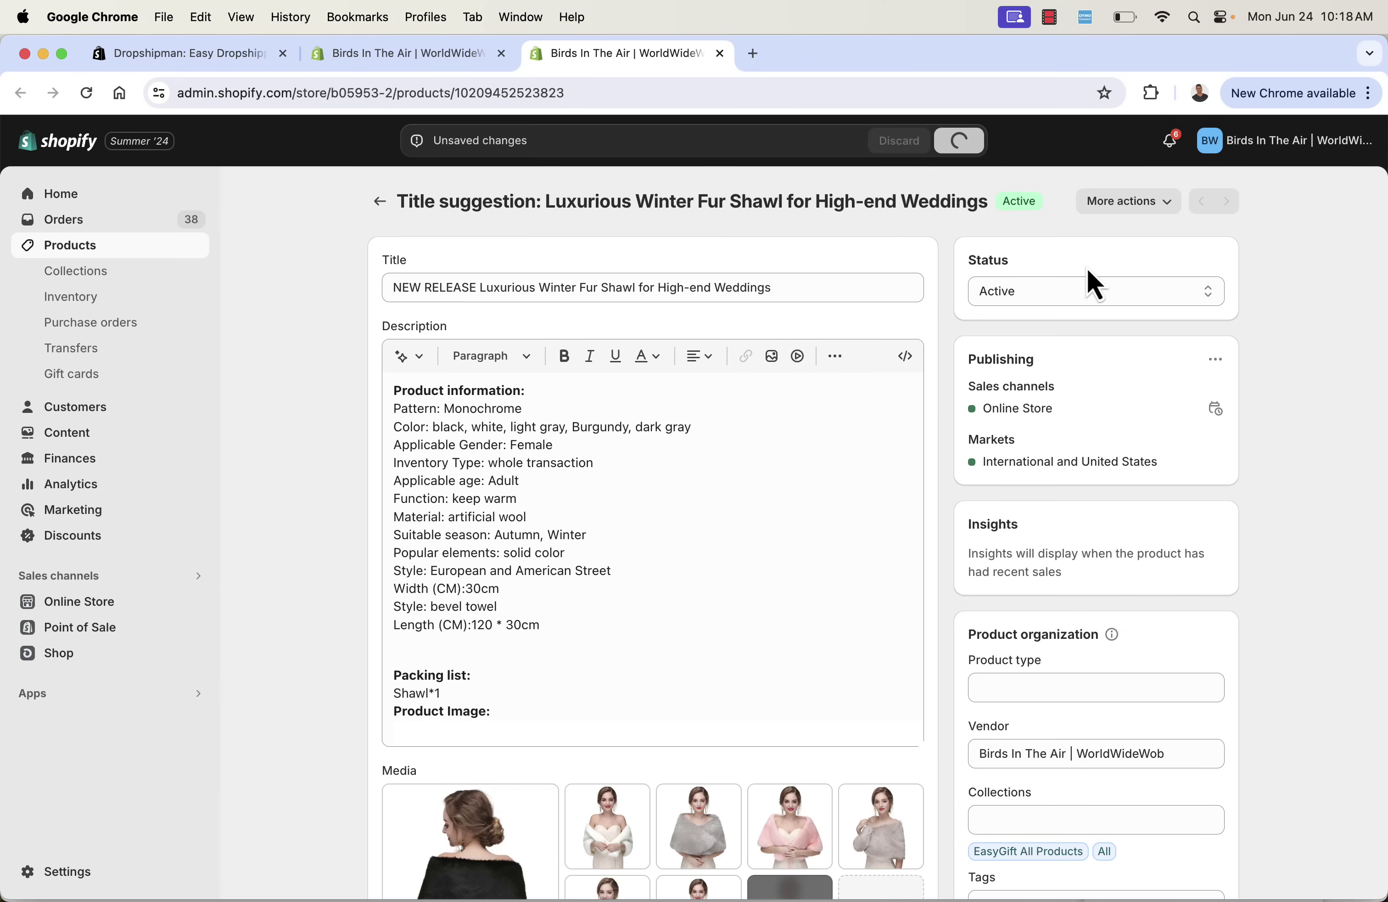
View the fur shawl in the online store and preview its Dark Gray and White color options.
click(1165, 205)
click(1135, 307)
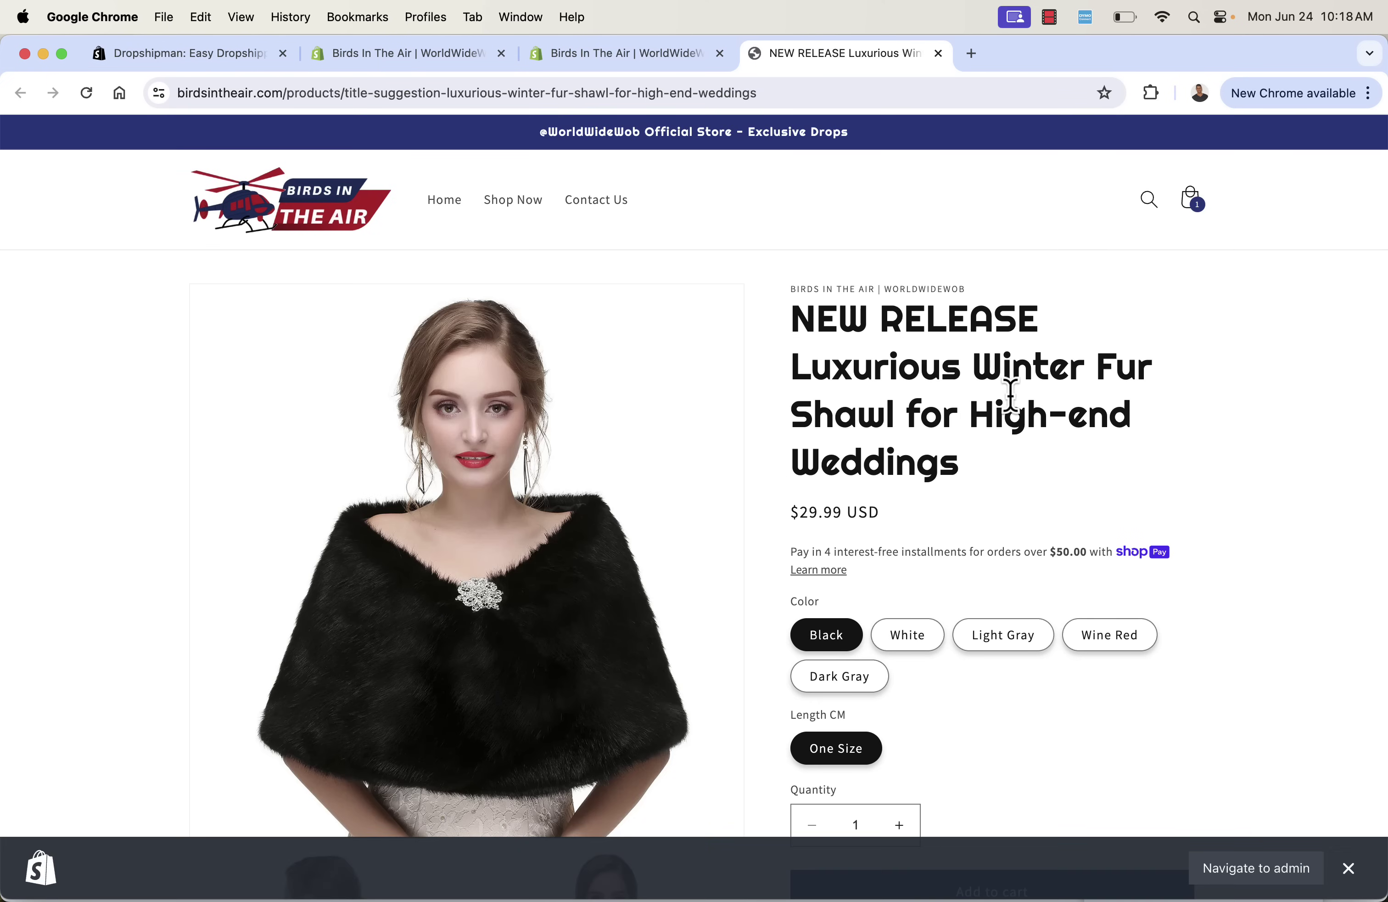
click(881, 682)
scroll(924, 567, down, 3)
click(914, 489)
scroll(834, 375, down, 1)
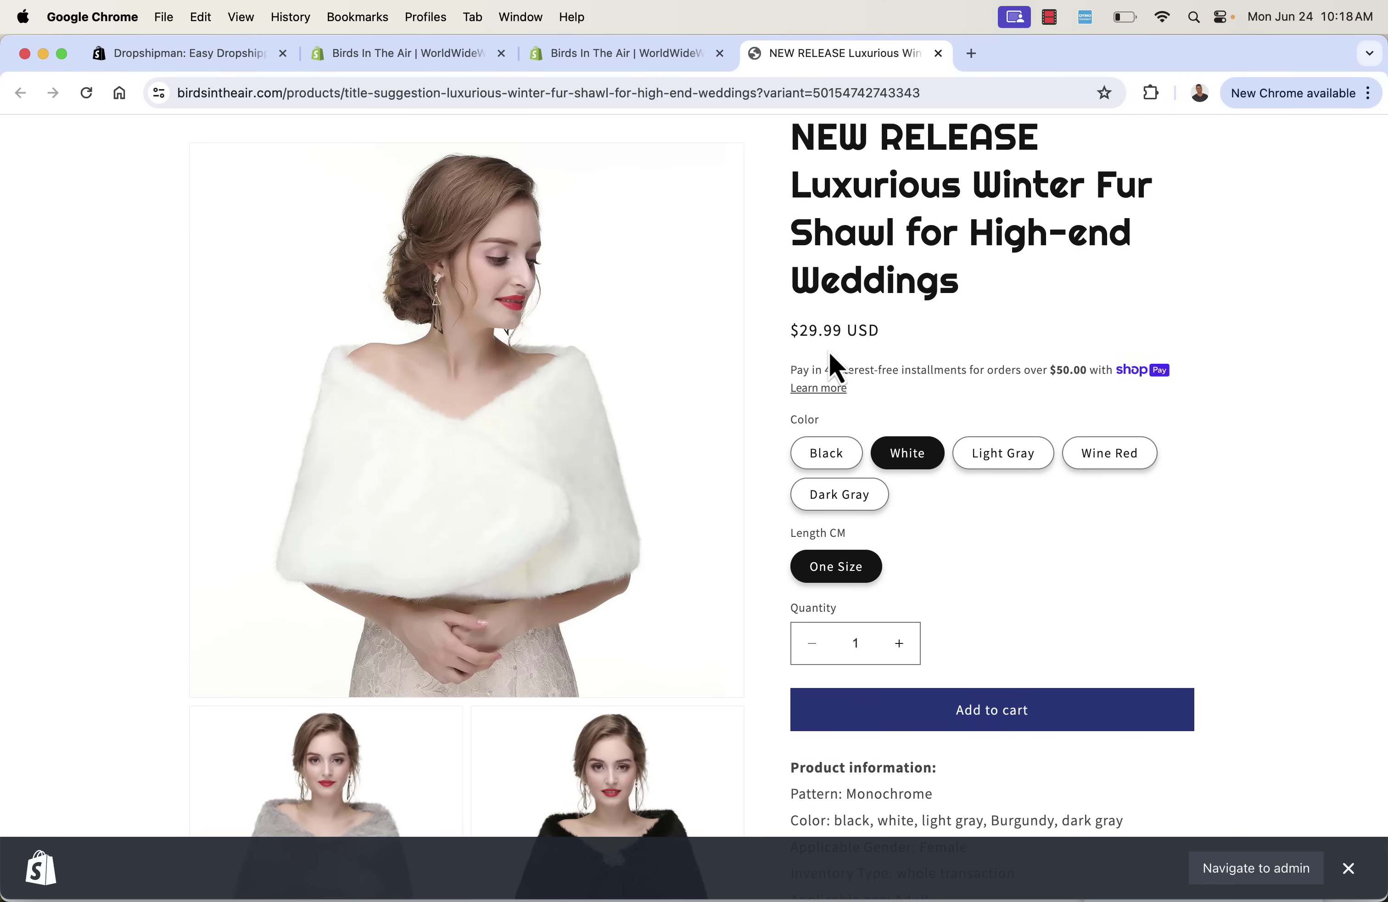
Look through the fur shawl's product information and description images on its online store page.
scroll(849, 351, down, 6)
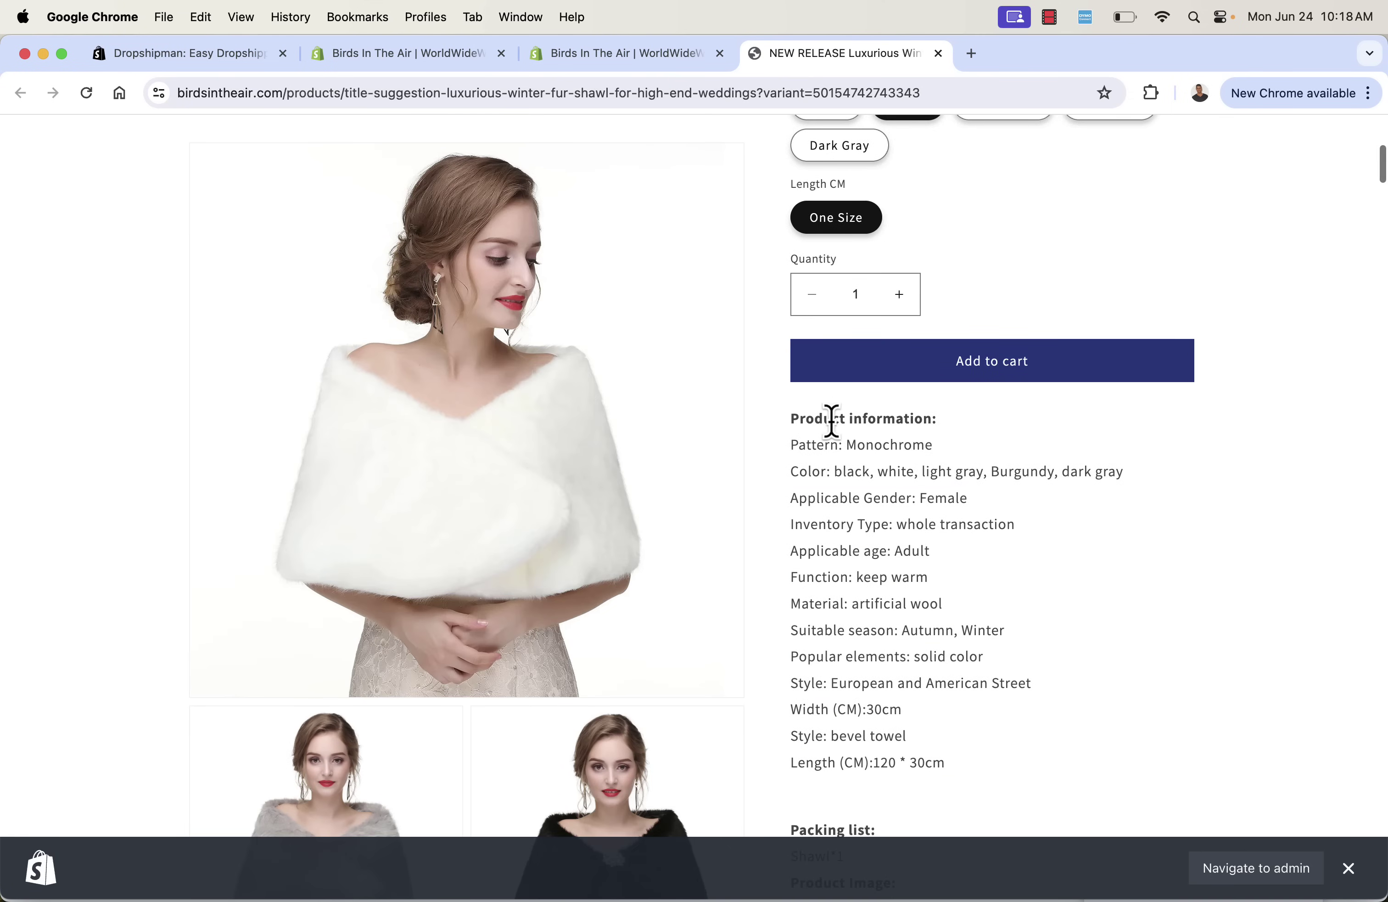
scroll(831, 421, down, 5)
scroll(831, 421, down, 10)
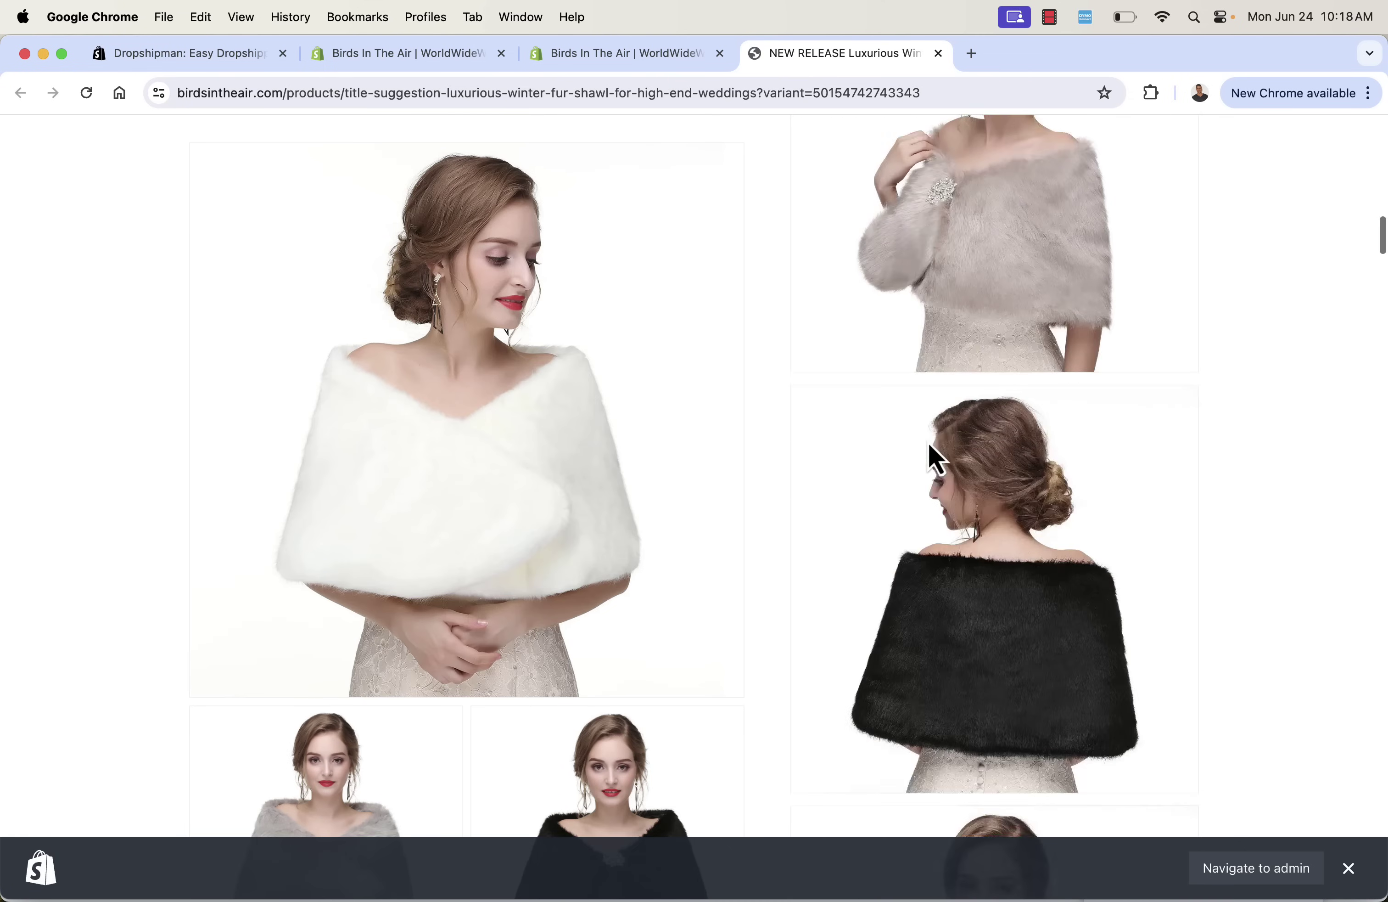
scroll(928, 443, down, 8)
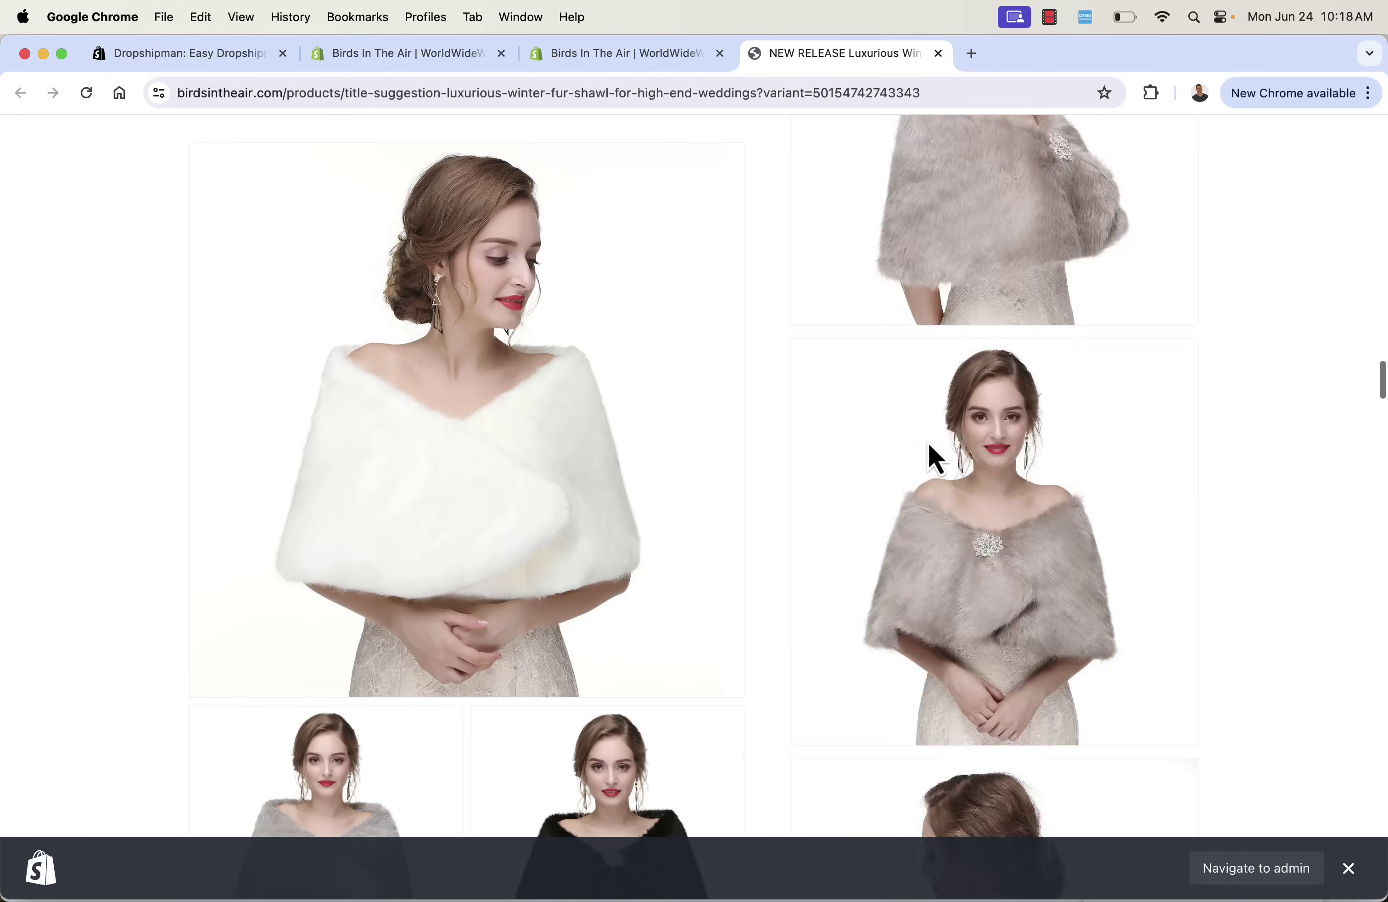
scroll(928, 443, up, 12)
scroll(928, 442, up, 15)
Highlight the fur shawl's title and preview its Black and Light Gray color options.
triple_click(814, 319)
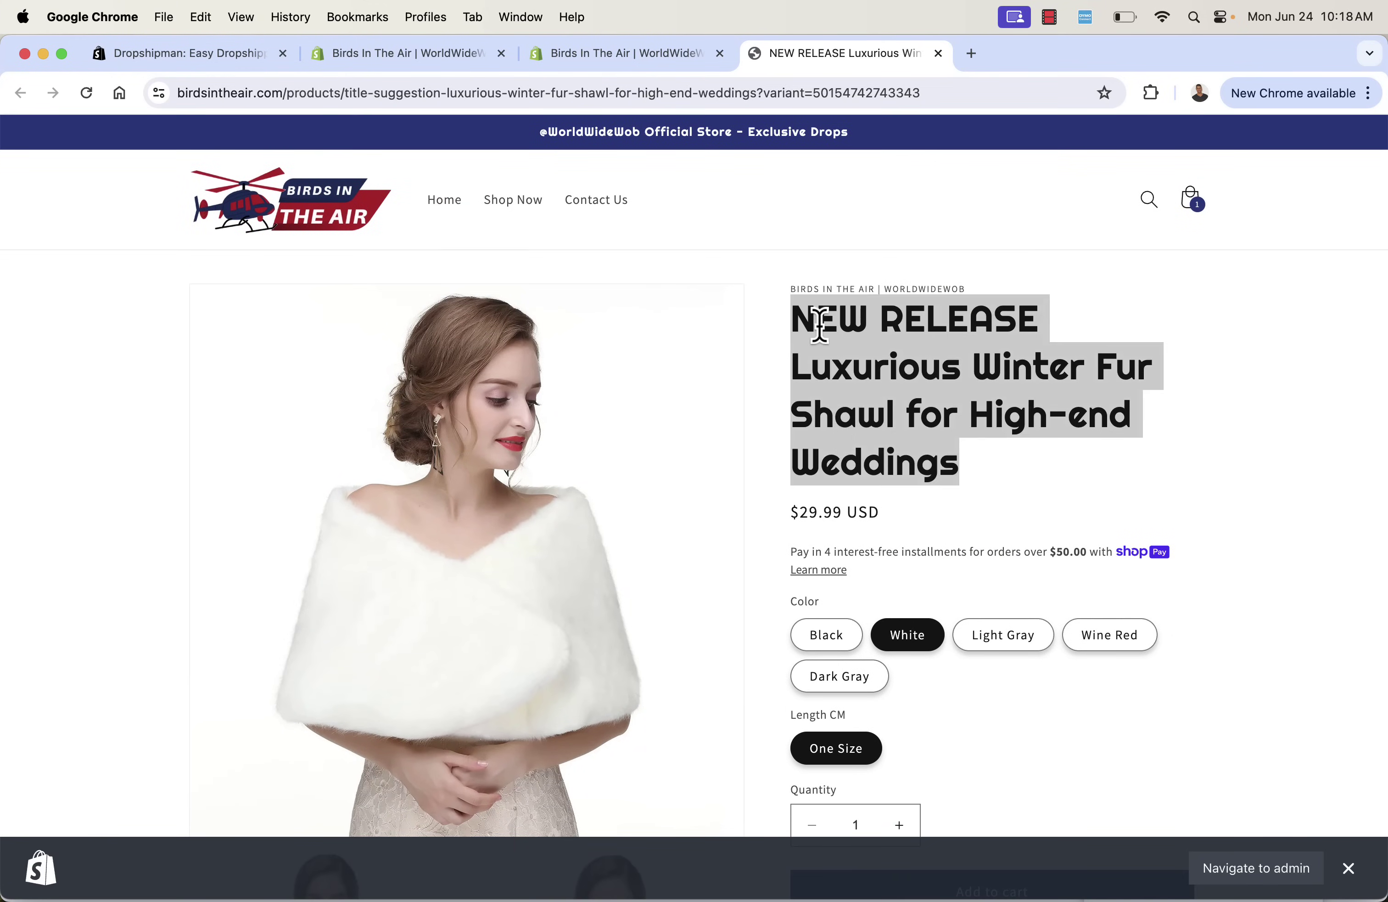
click(855, 457)
click(826, 634)
click(994, 481)
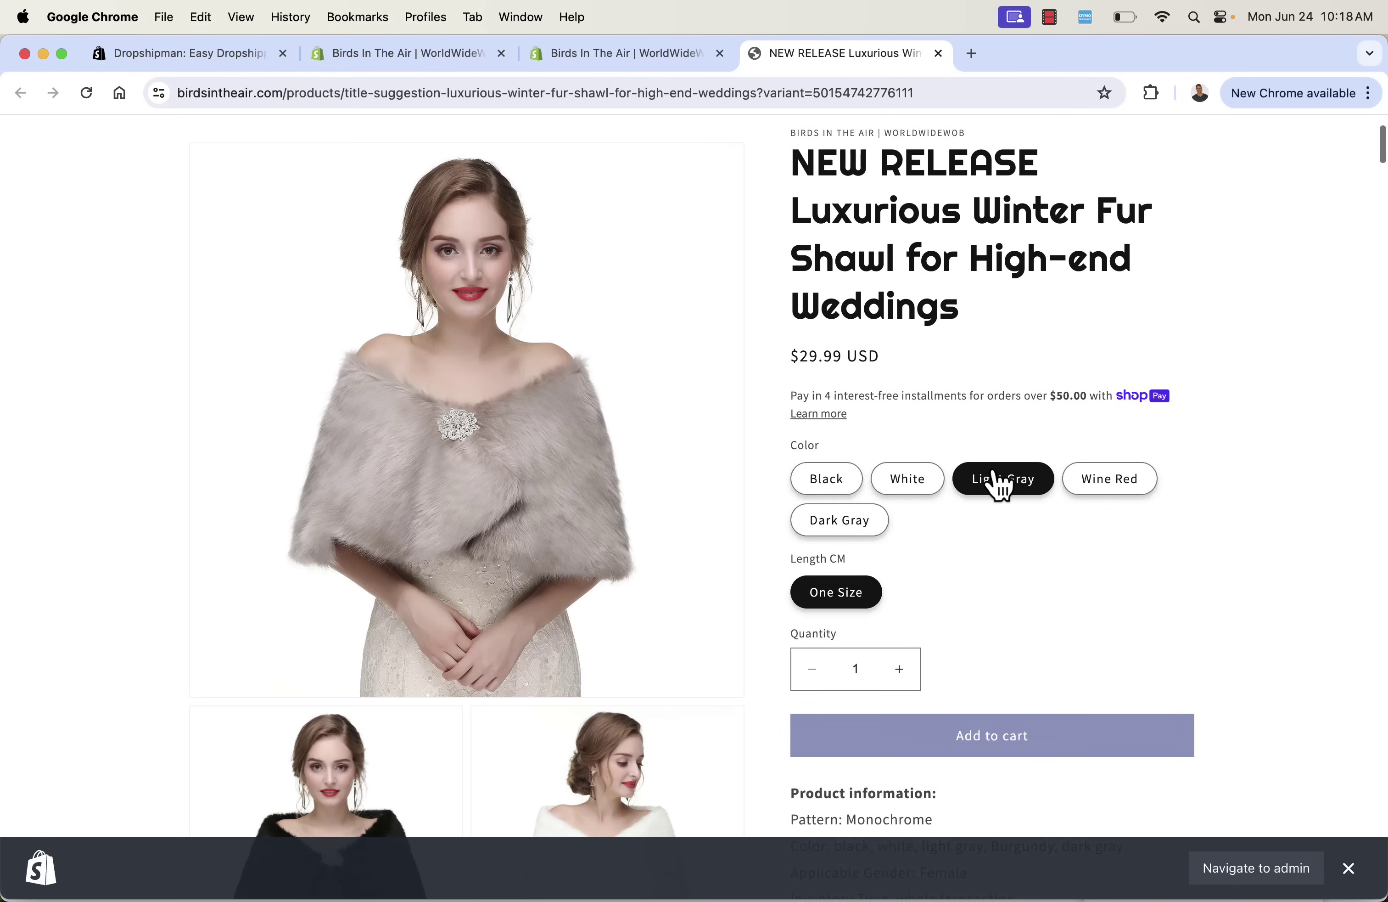
click(828, 531)
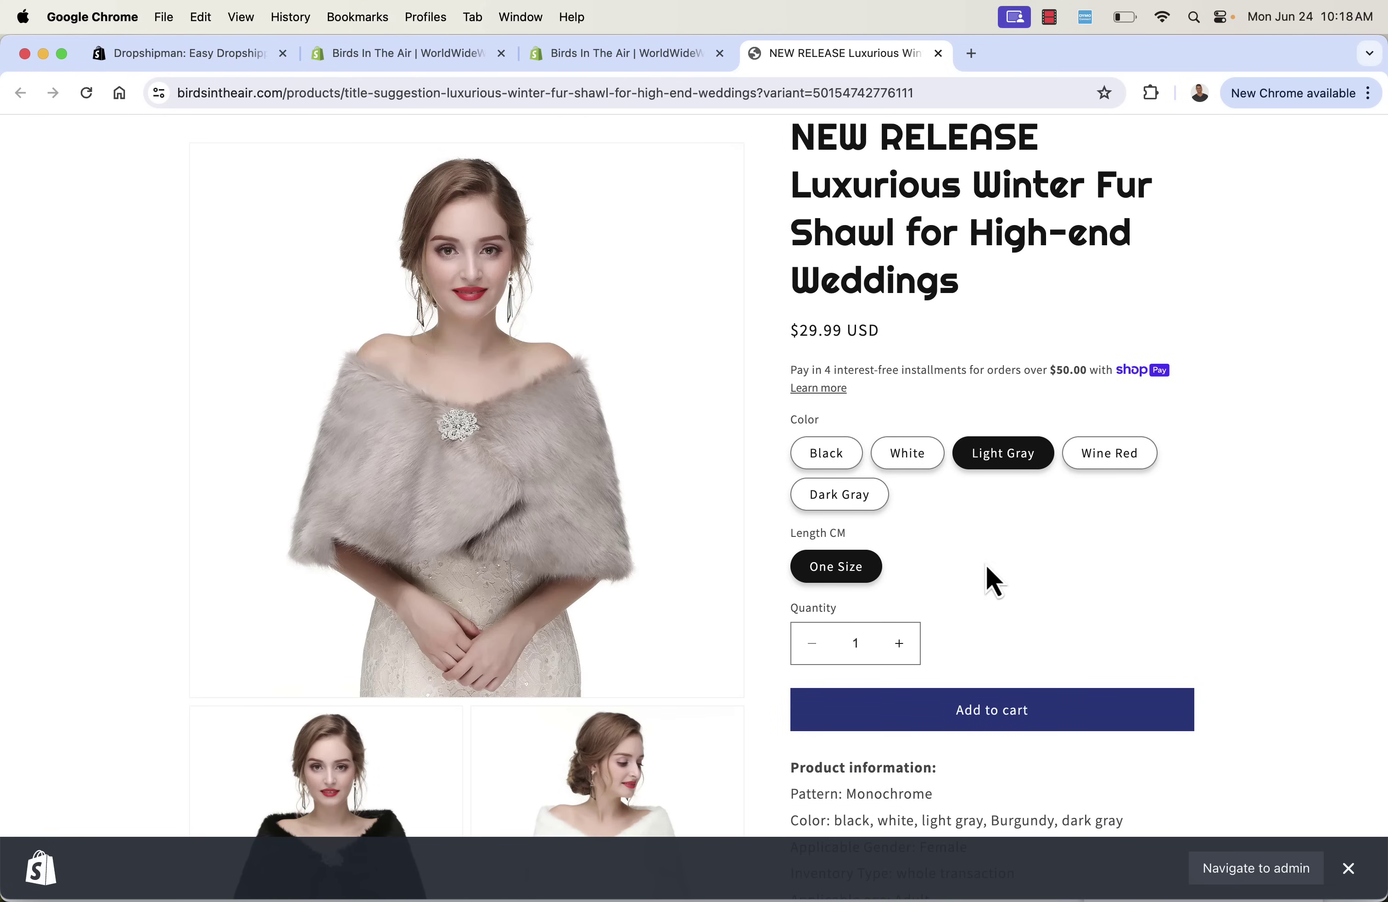
Return to Dropshipman's listed products, reopen the fur shawl on Shopify and view it in the online store again.
click(624, 64)
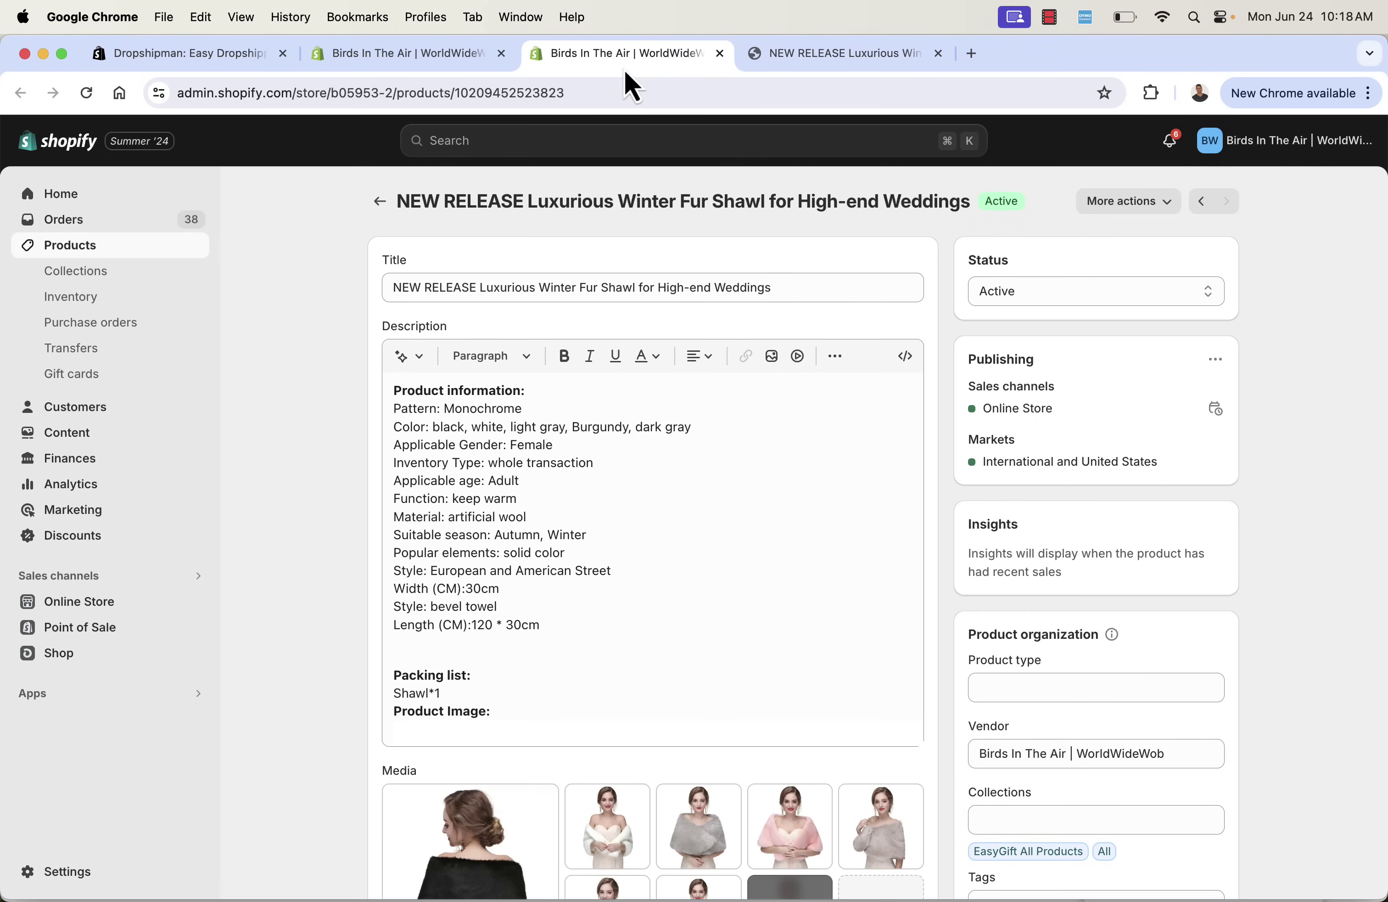
click(476, 62)
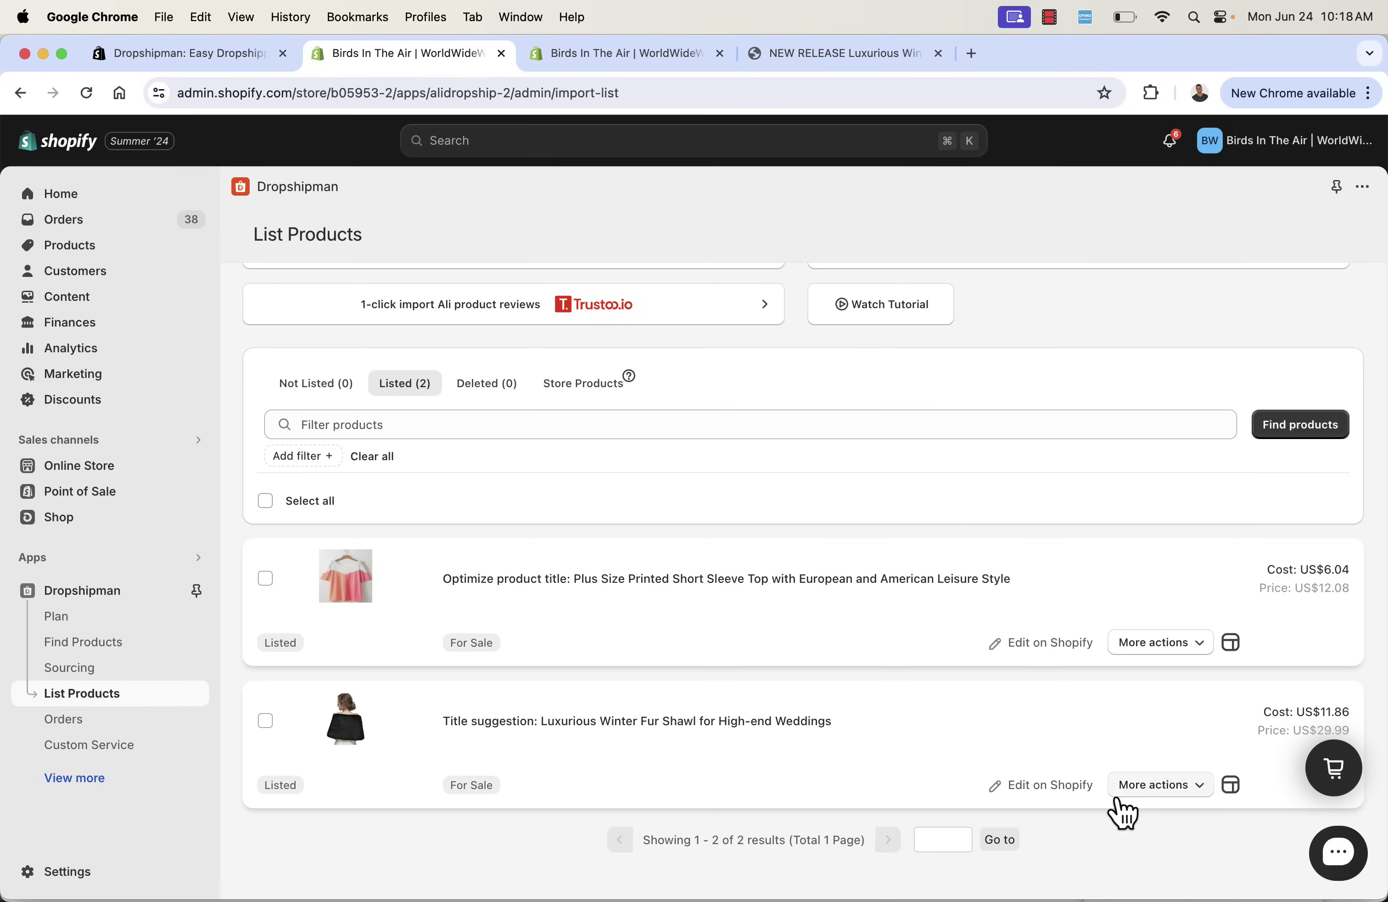
click(1165, 787)
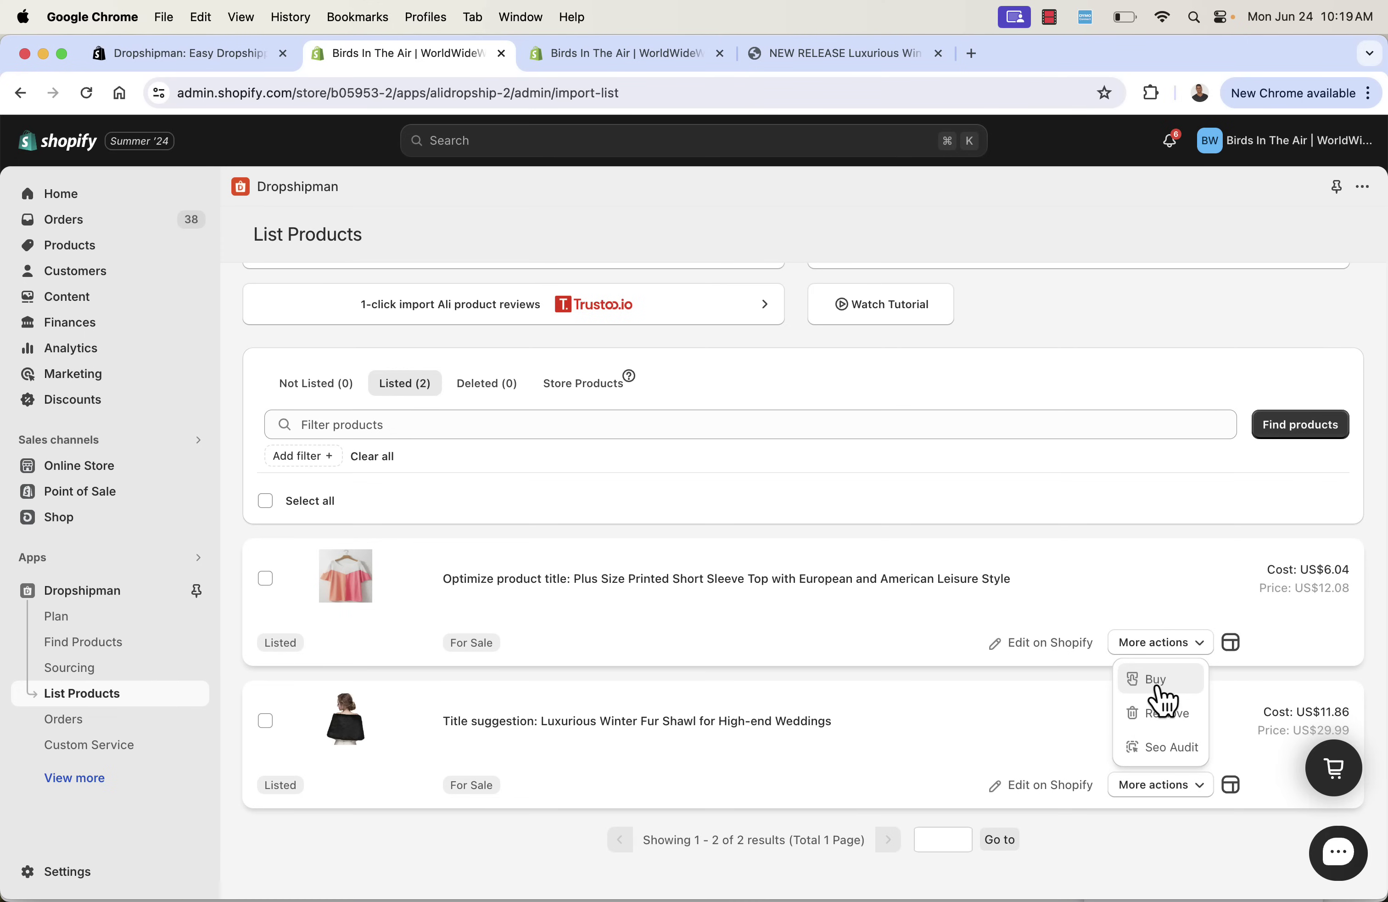
click(1014, 785)
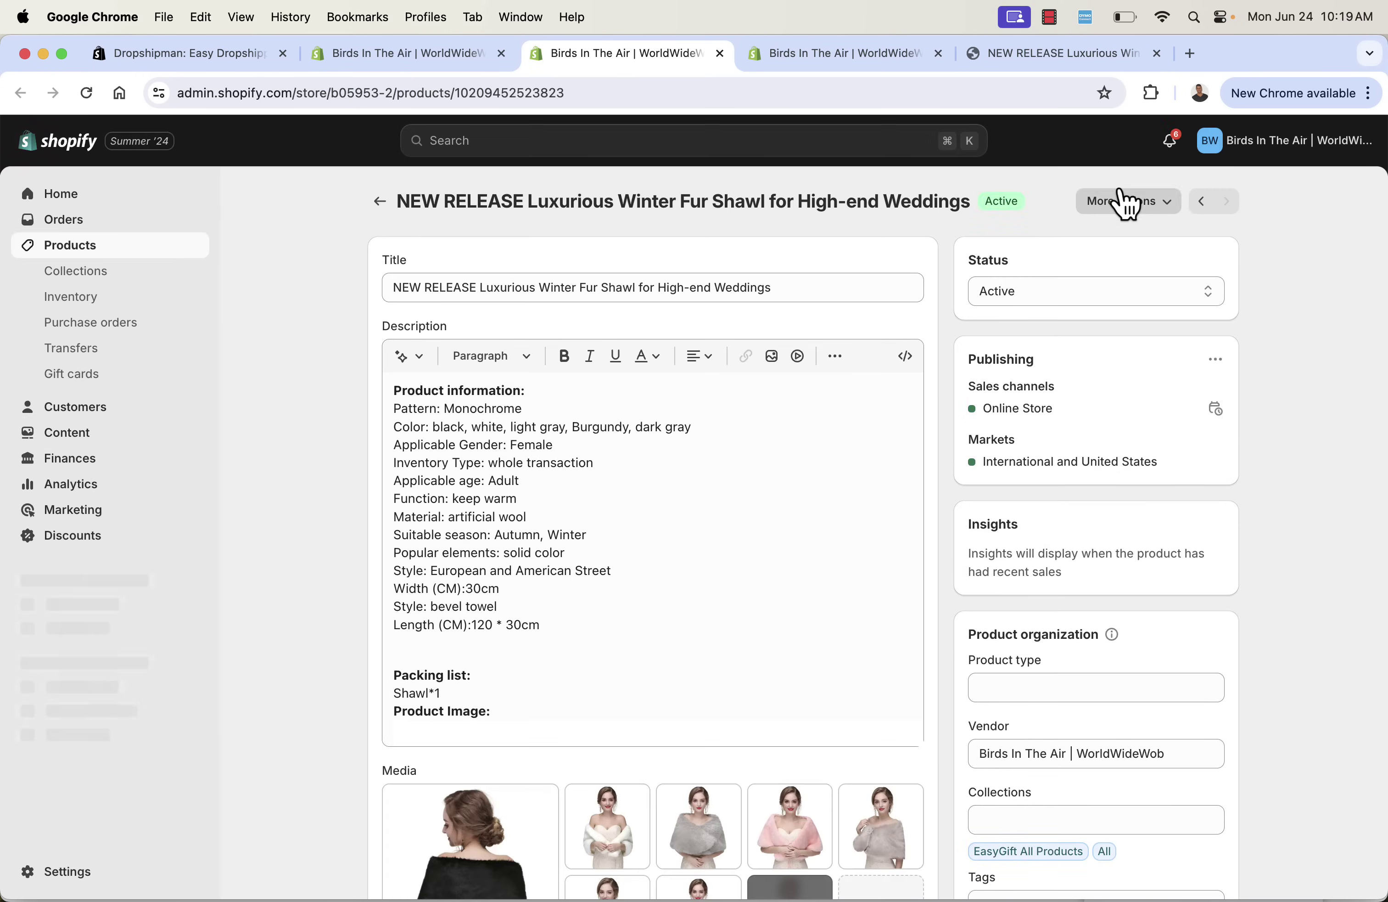
click(1133, 205)
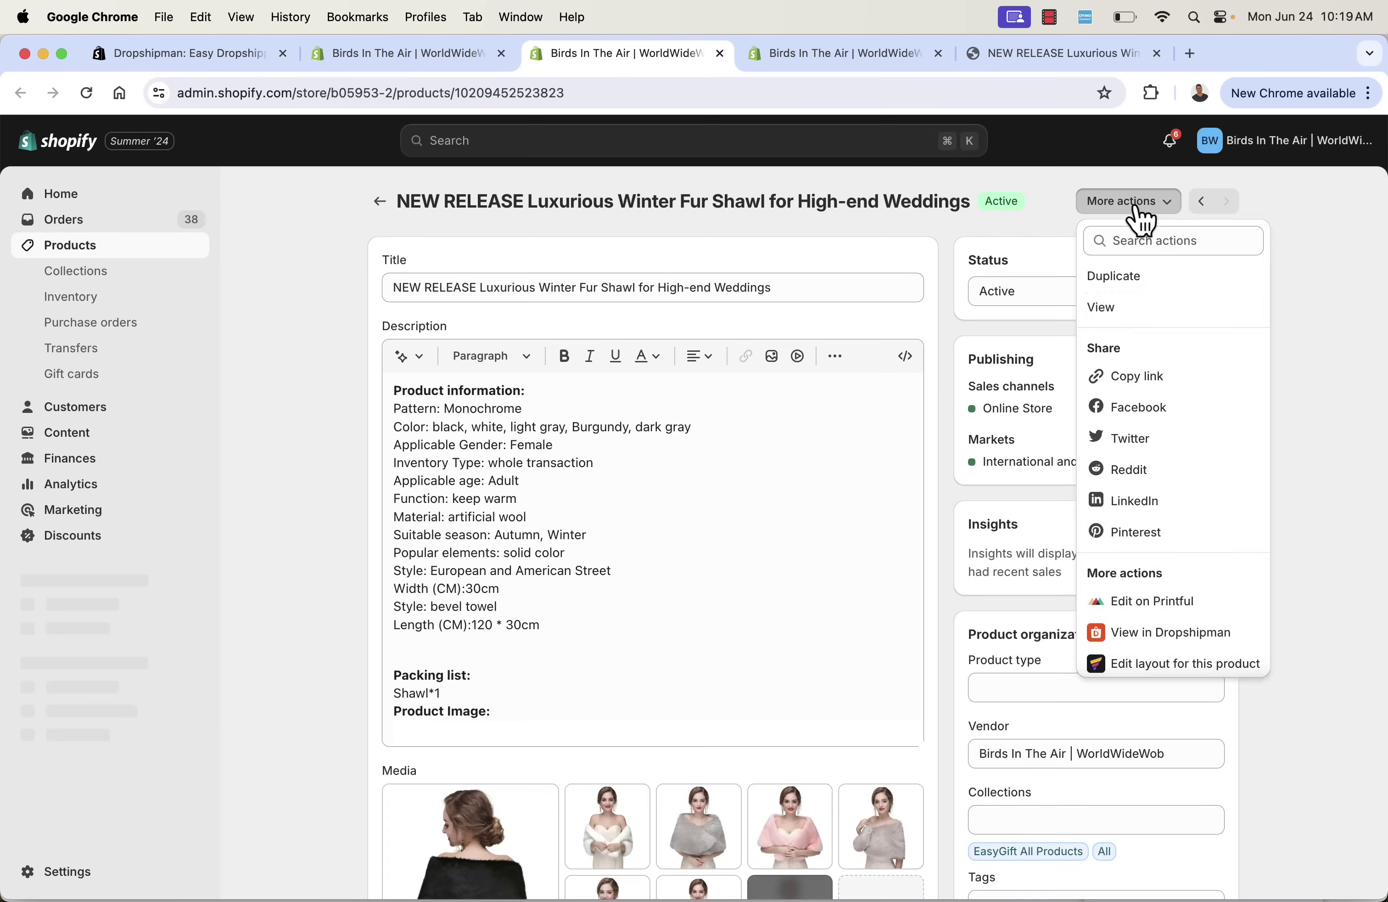
click(1135, 311)
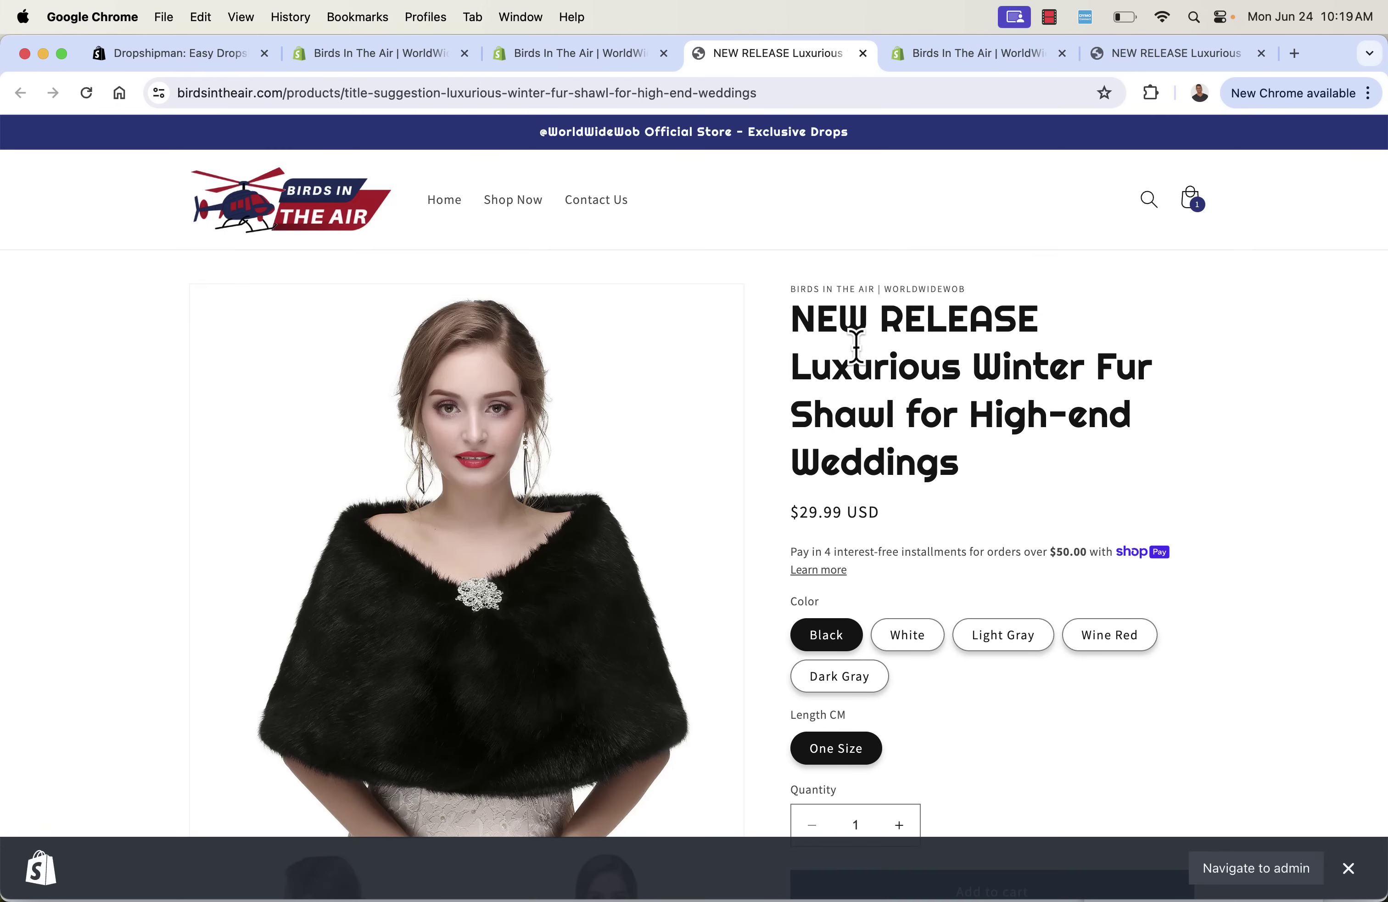
scroll(855, 346, down, 2)
Go back to Dropshipman's listed products and open the short sleeve top for editing on Shopify.
click(543, 55)
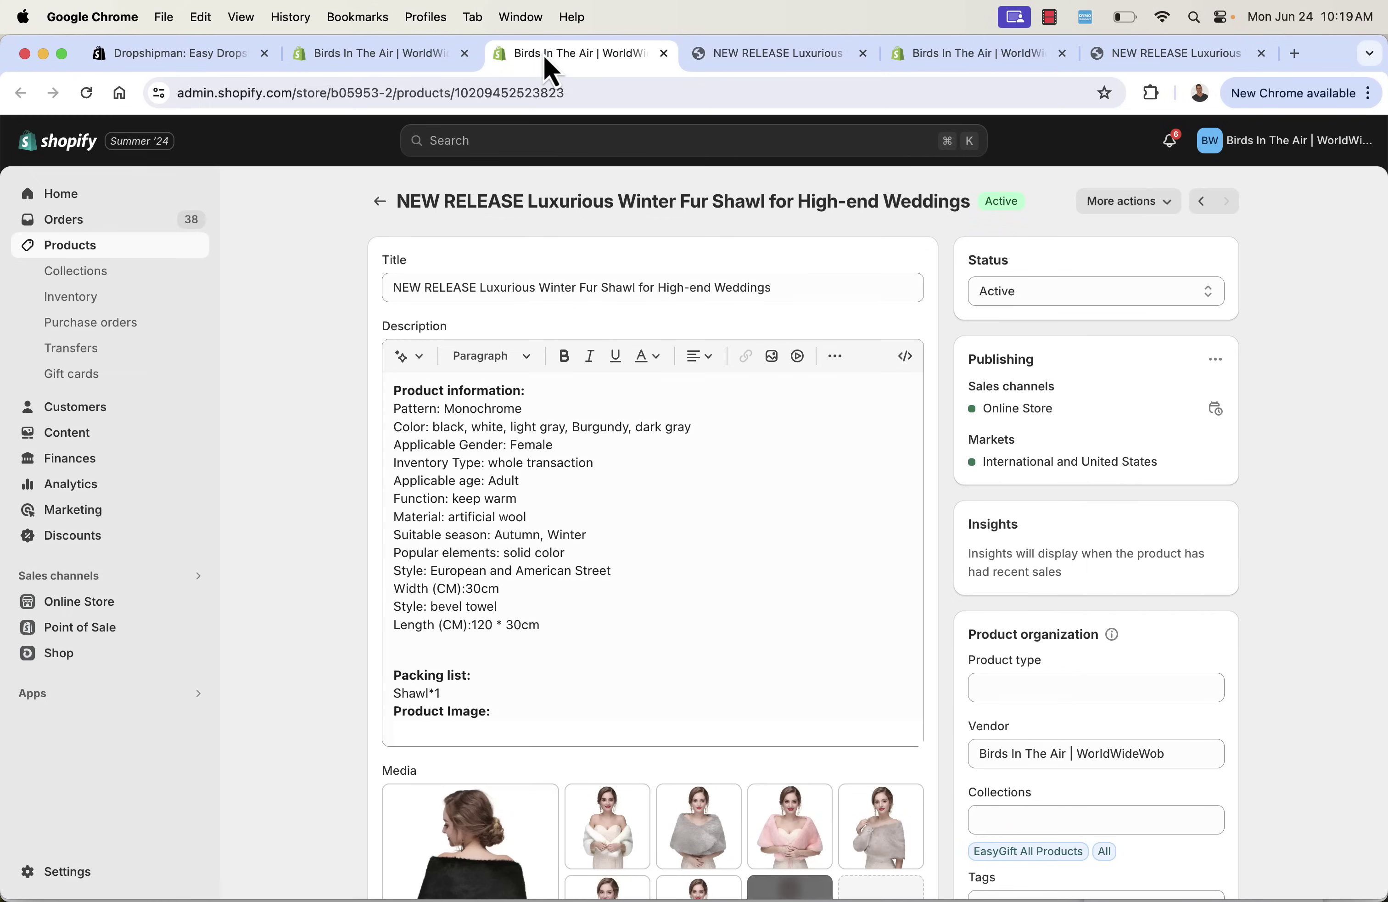
click(392, 61)
click(1179, 650)
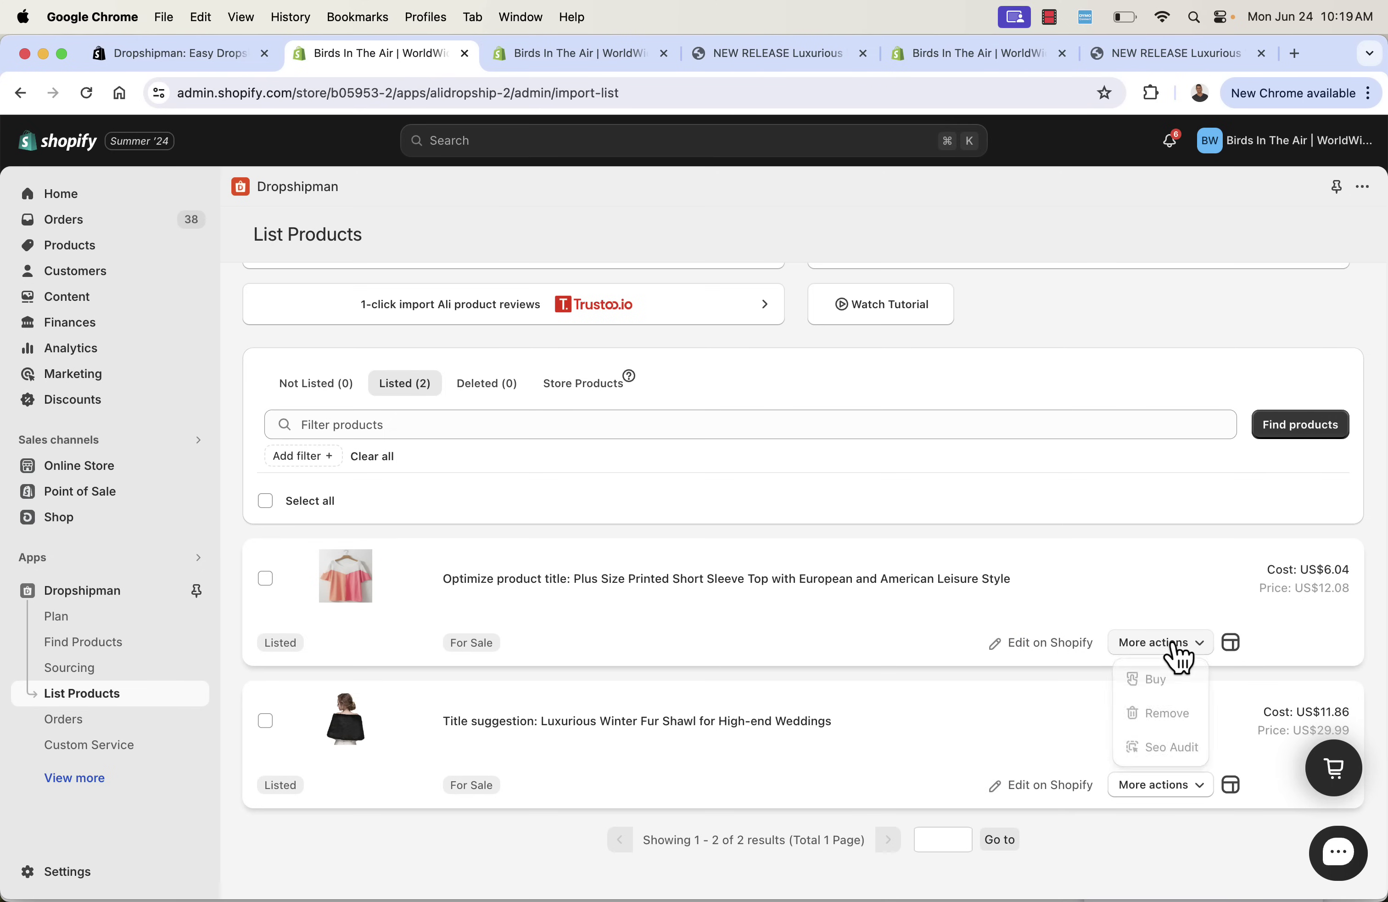
click(1054, 644)
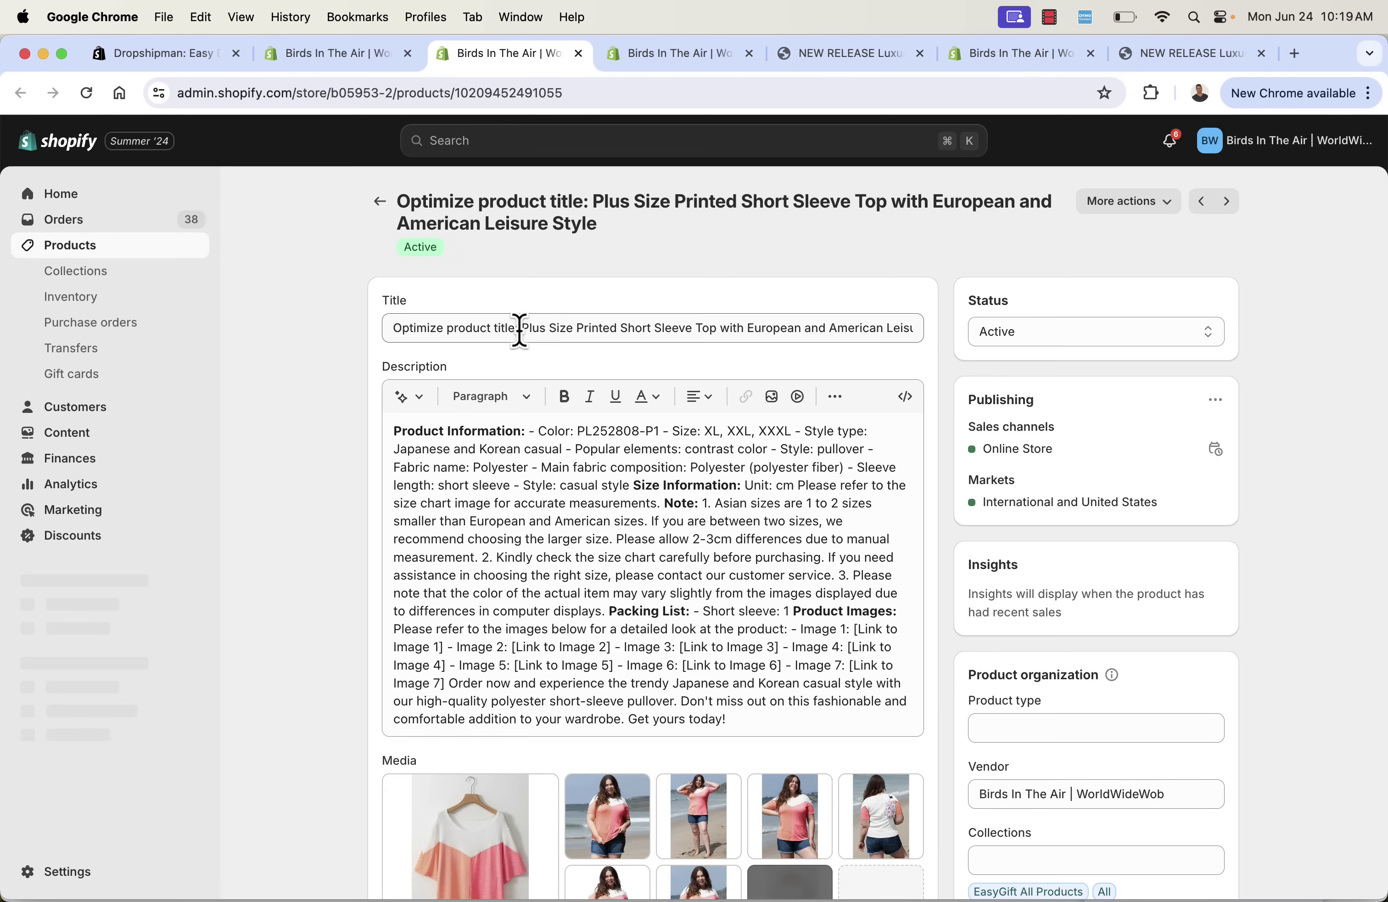
Change the product title to "HOT SELLER Plus Size Printed Short Sleeve Top with European and American Leisure Style" and save the product.
drag(518, 327, 397, 326)
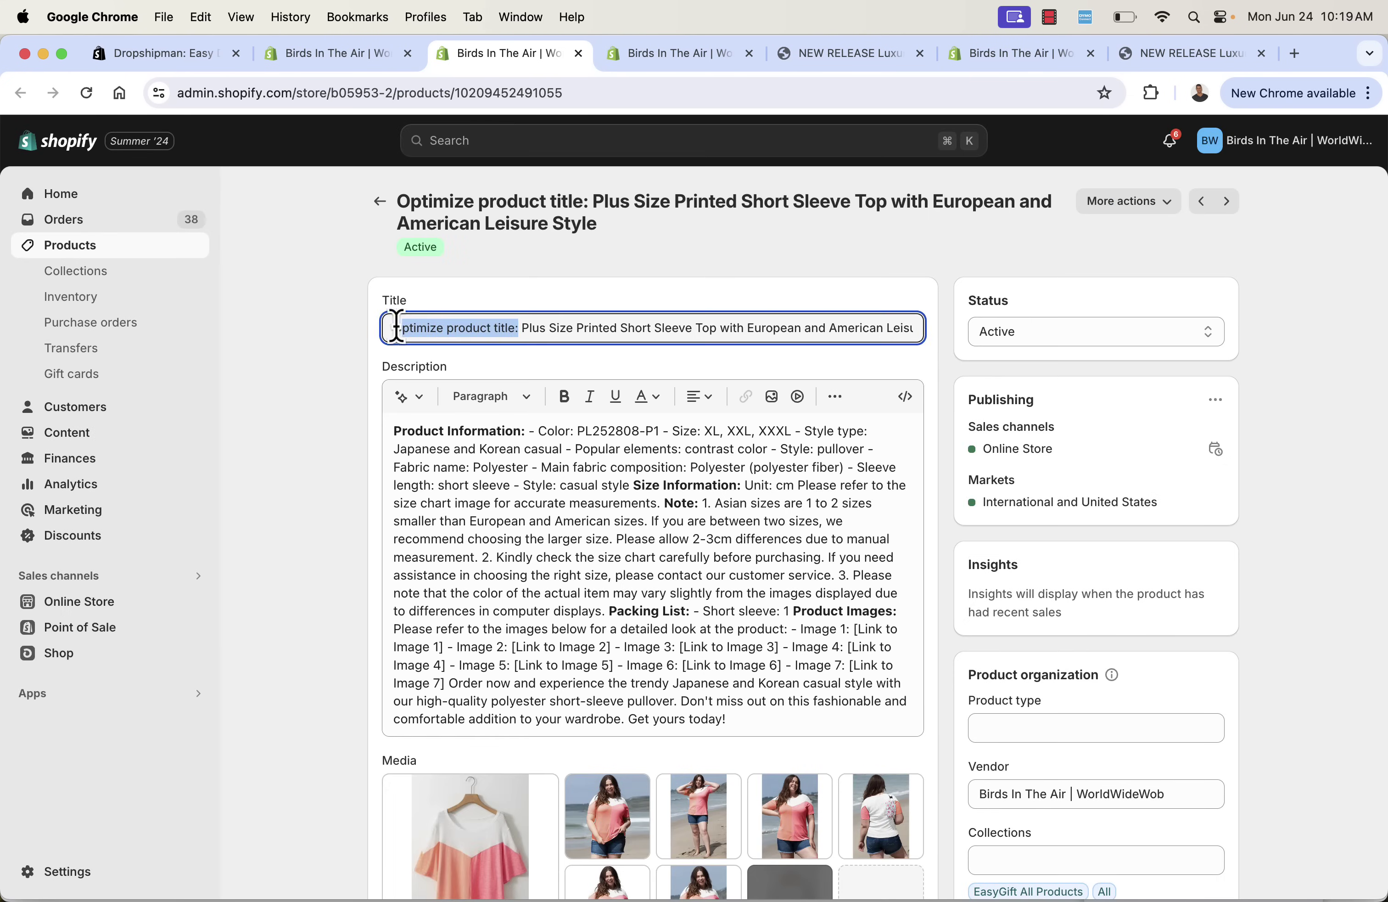
key(BackSpace)
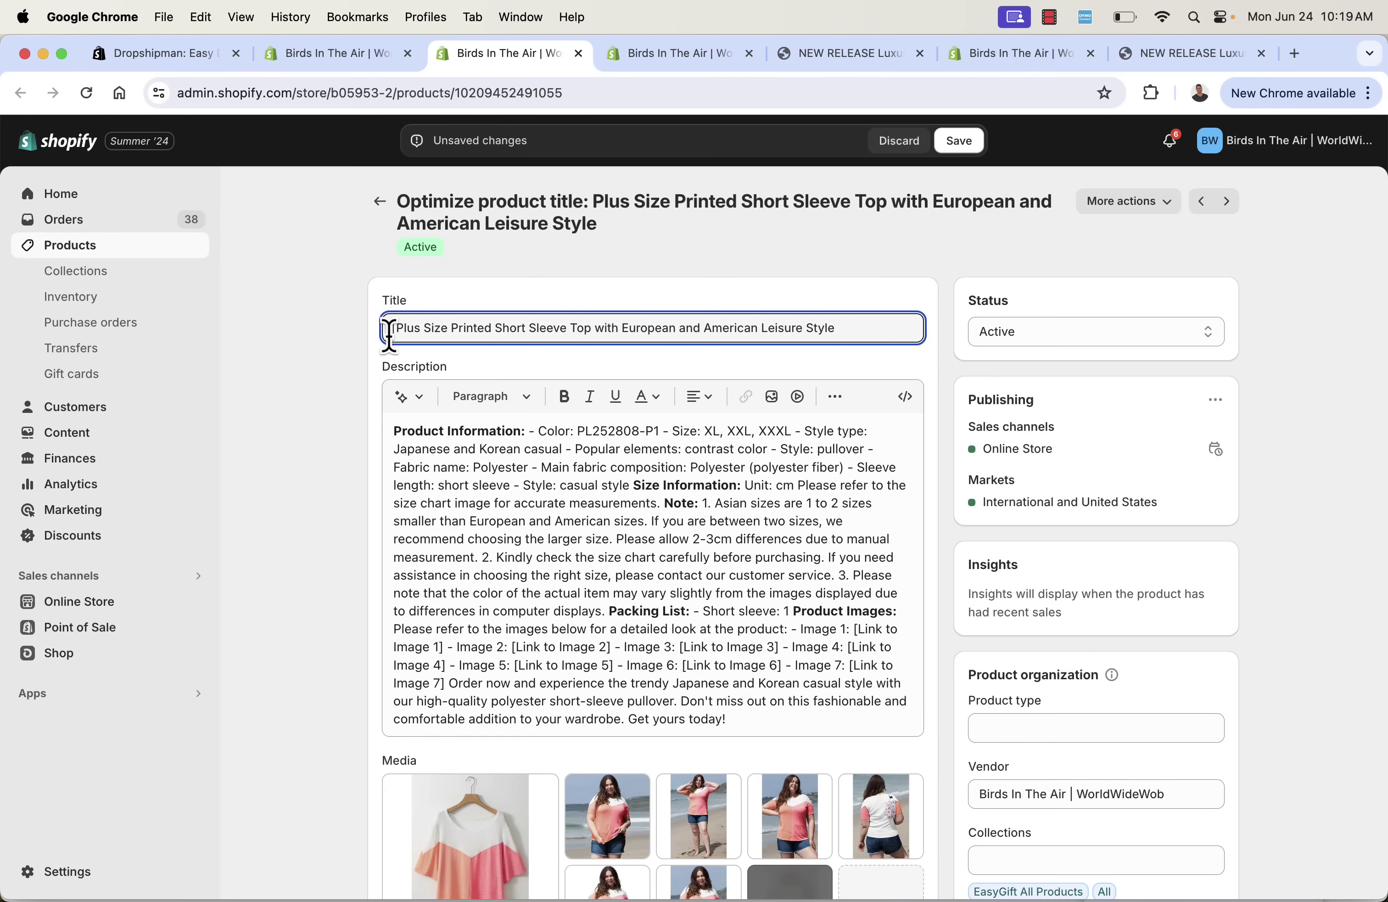
text(HOT SELLER)
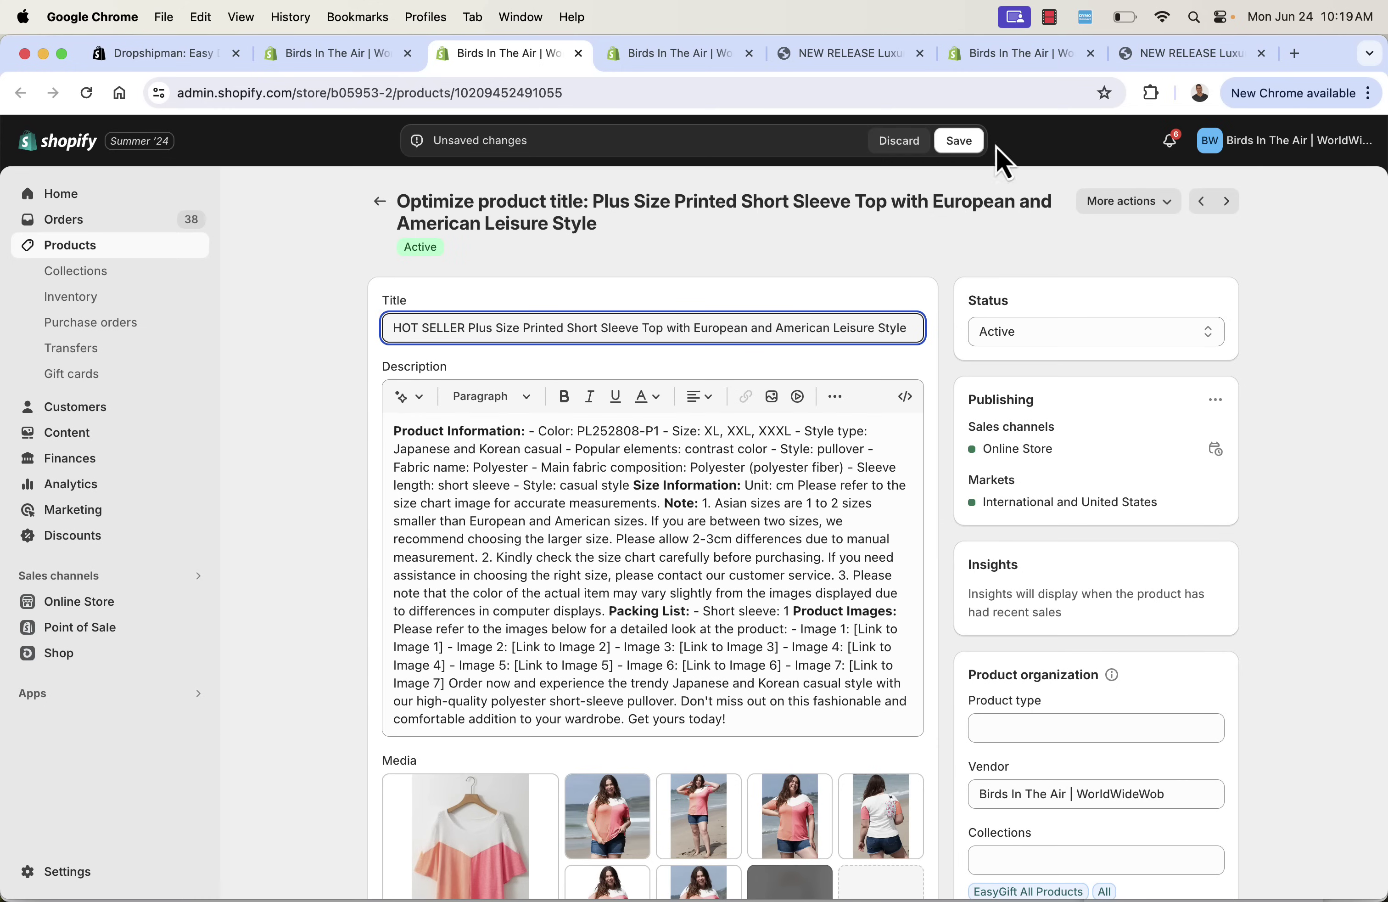
click(975, 143)
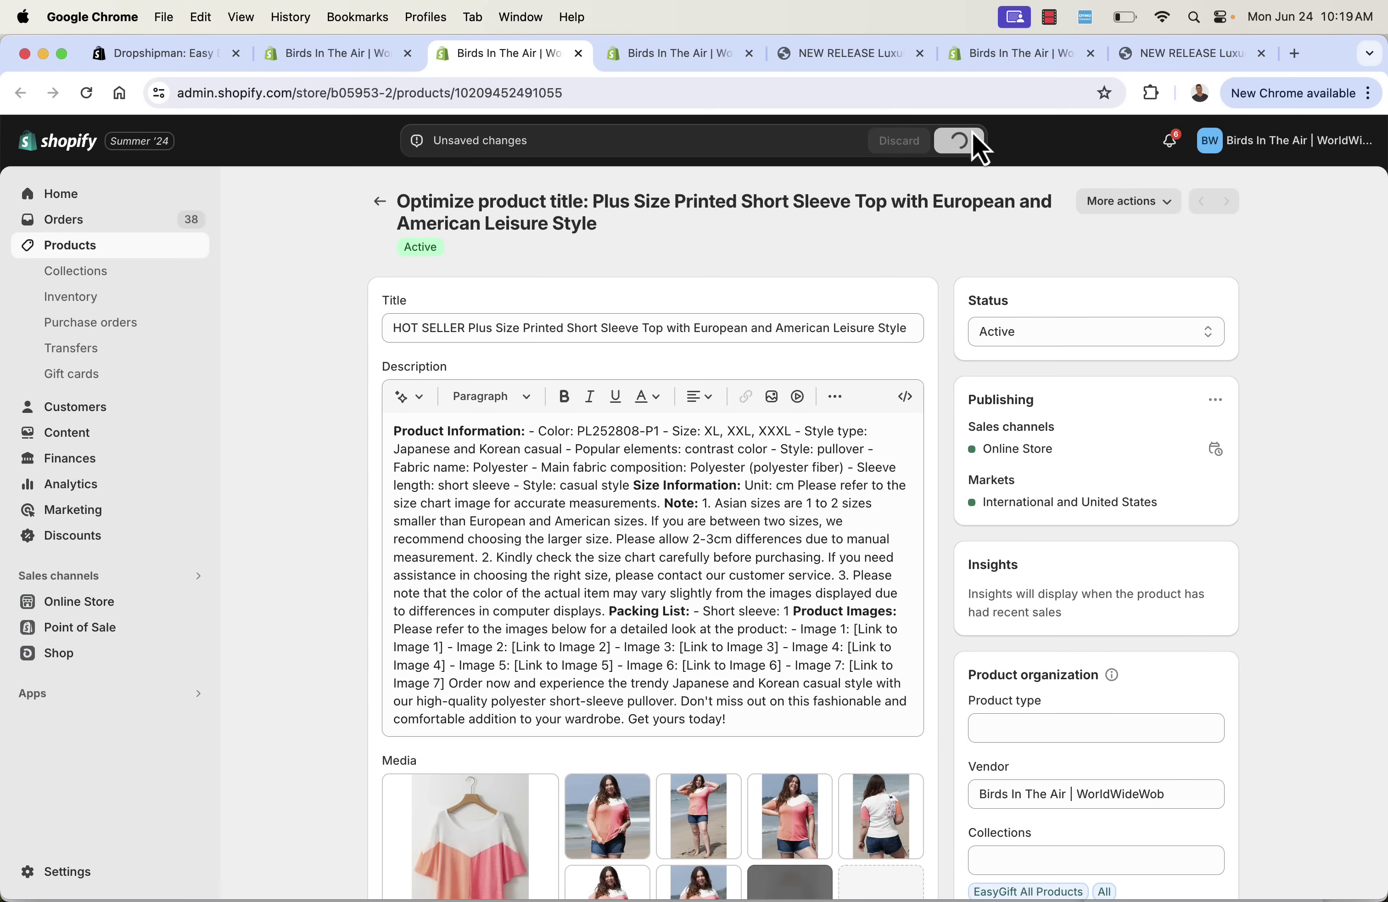
View the short sleeve top in the online store and look through its images, sizes and product information.
click(1146, 208)
click(1125, 311)
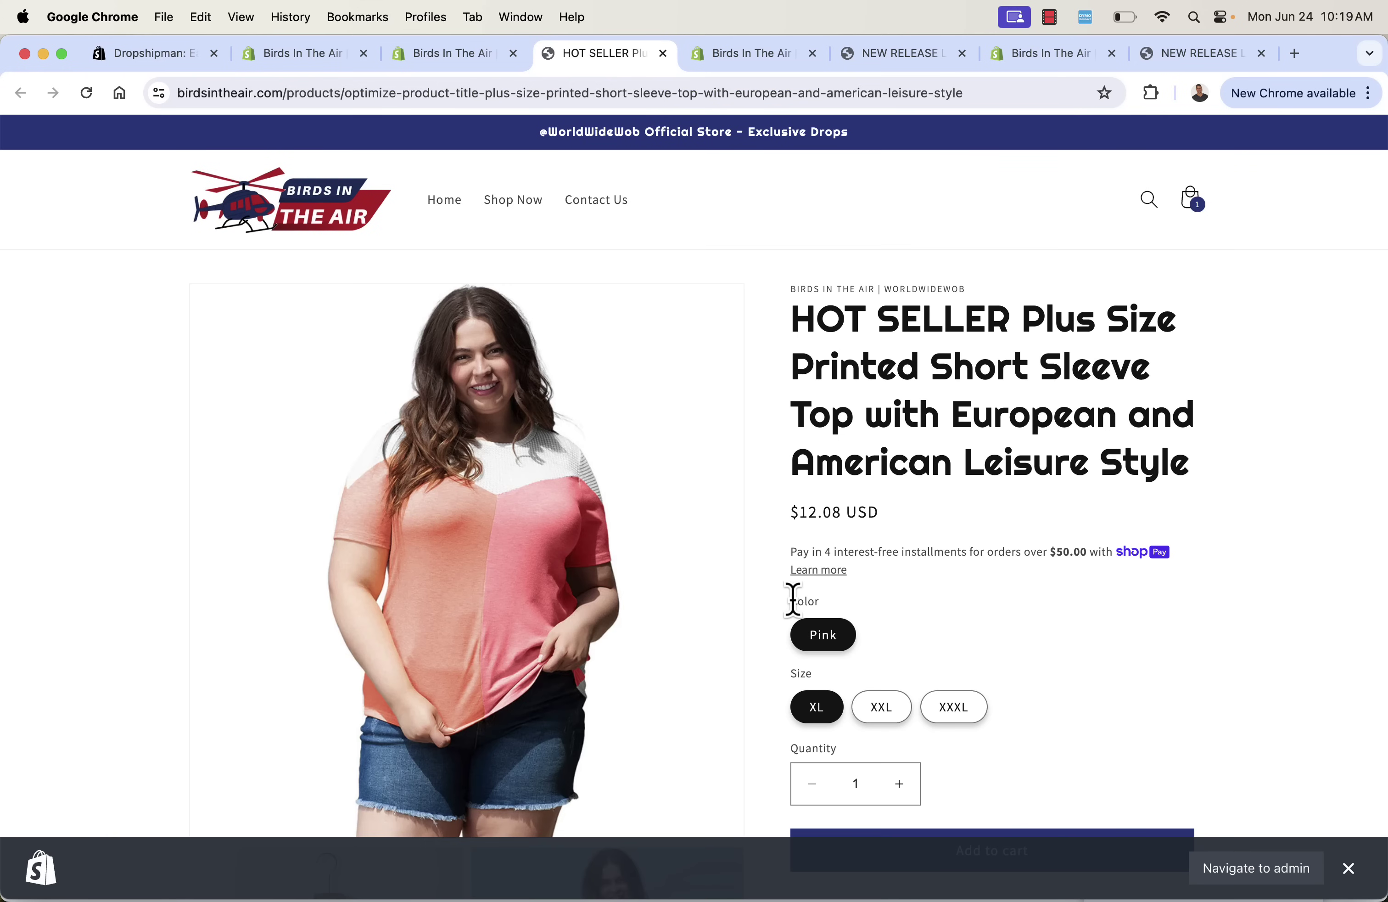
scroll(1037, 694, down, 3)
scroll(1036, 697, down, 5)
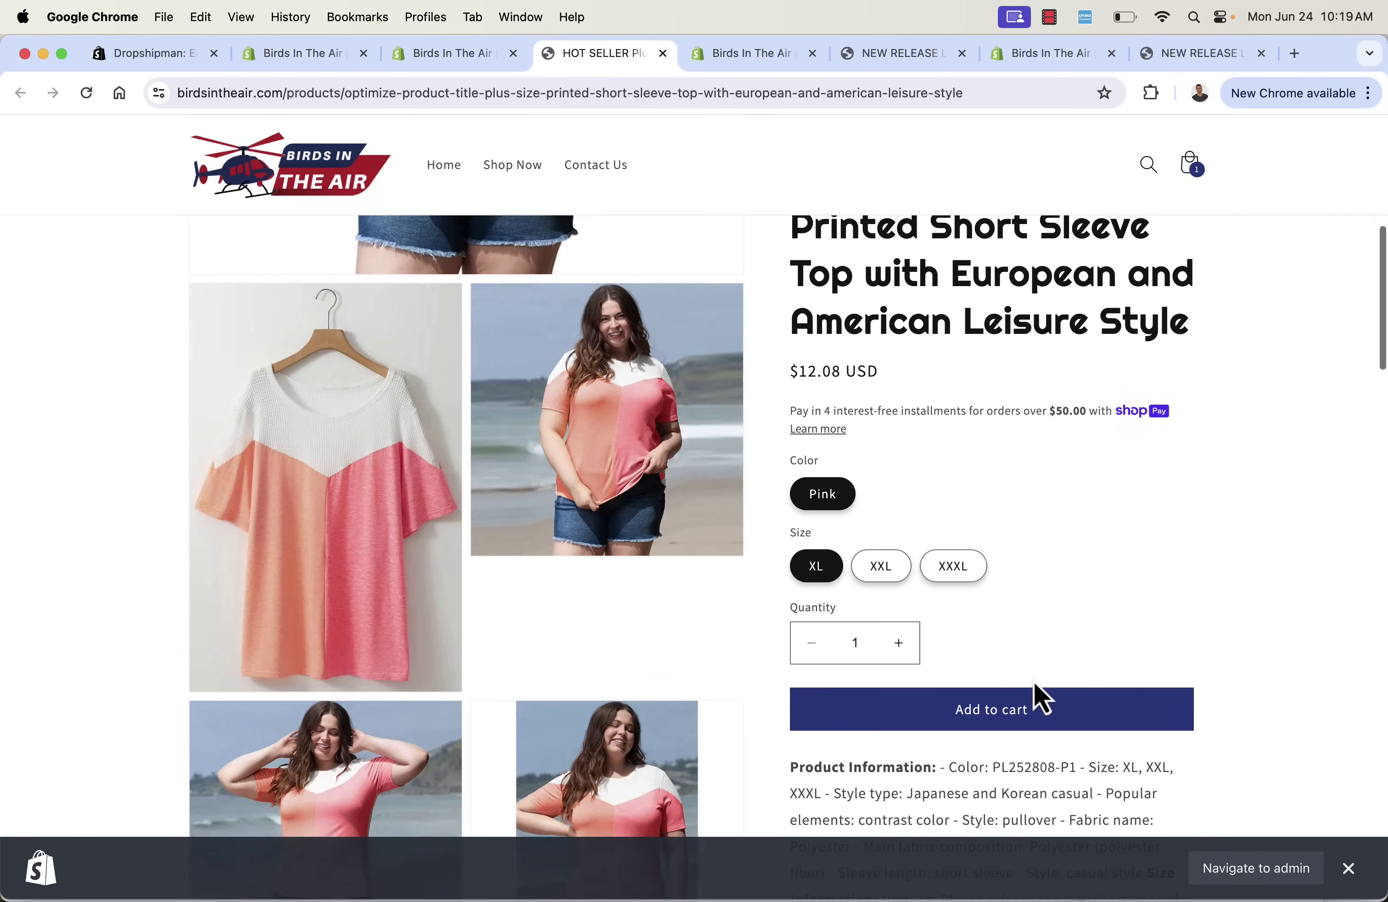
scroll(1128, 813, down, 6)
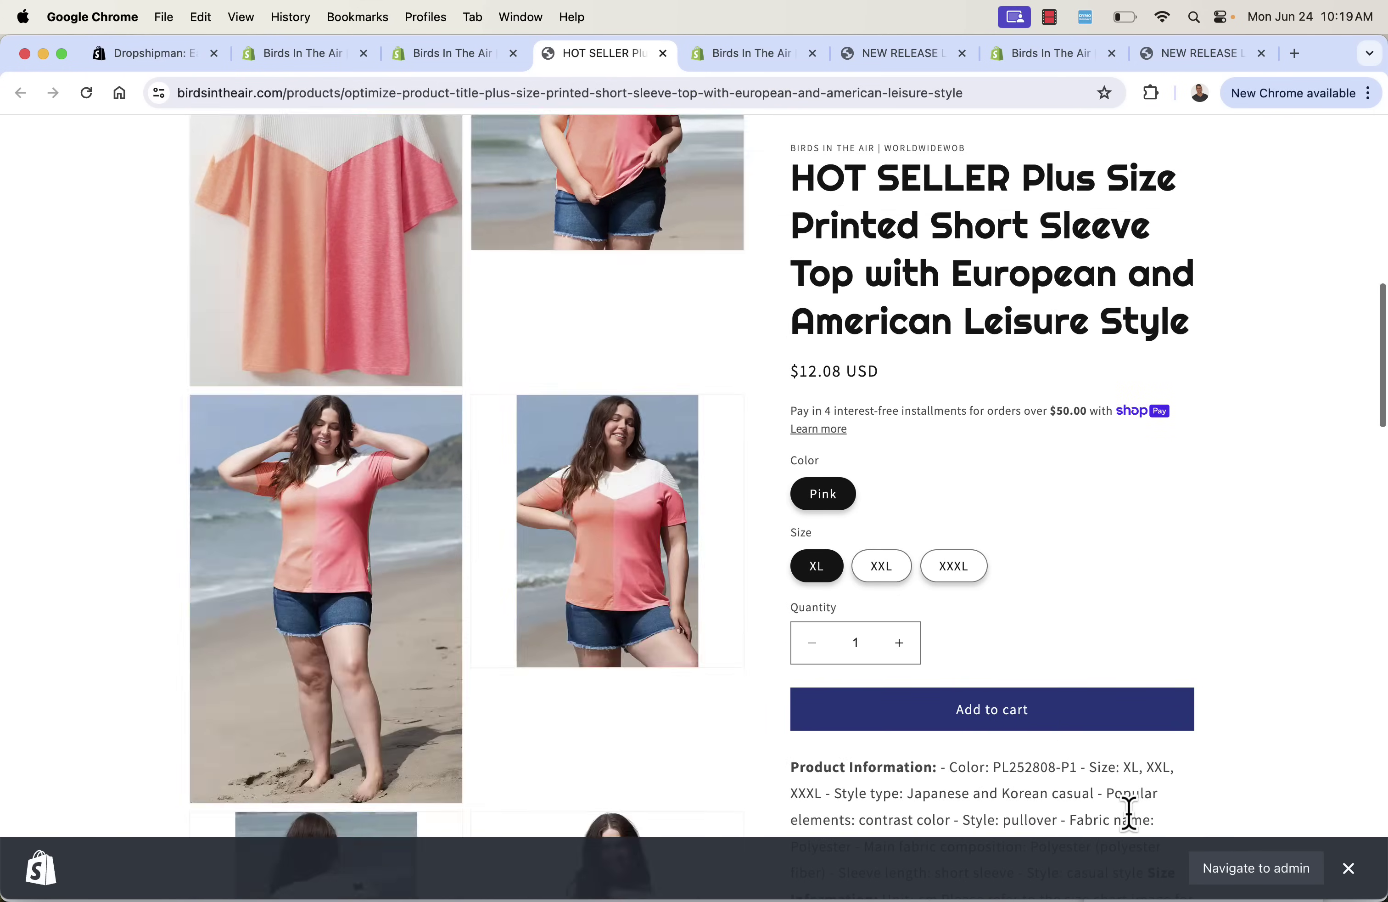
scroll(721, 564, down, 1)
scroll(886, 458, up, 12)
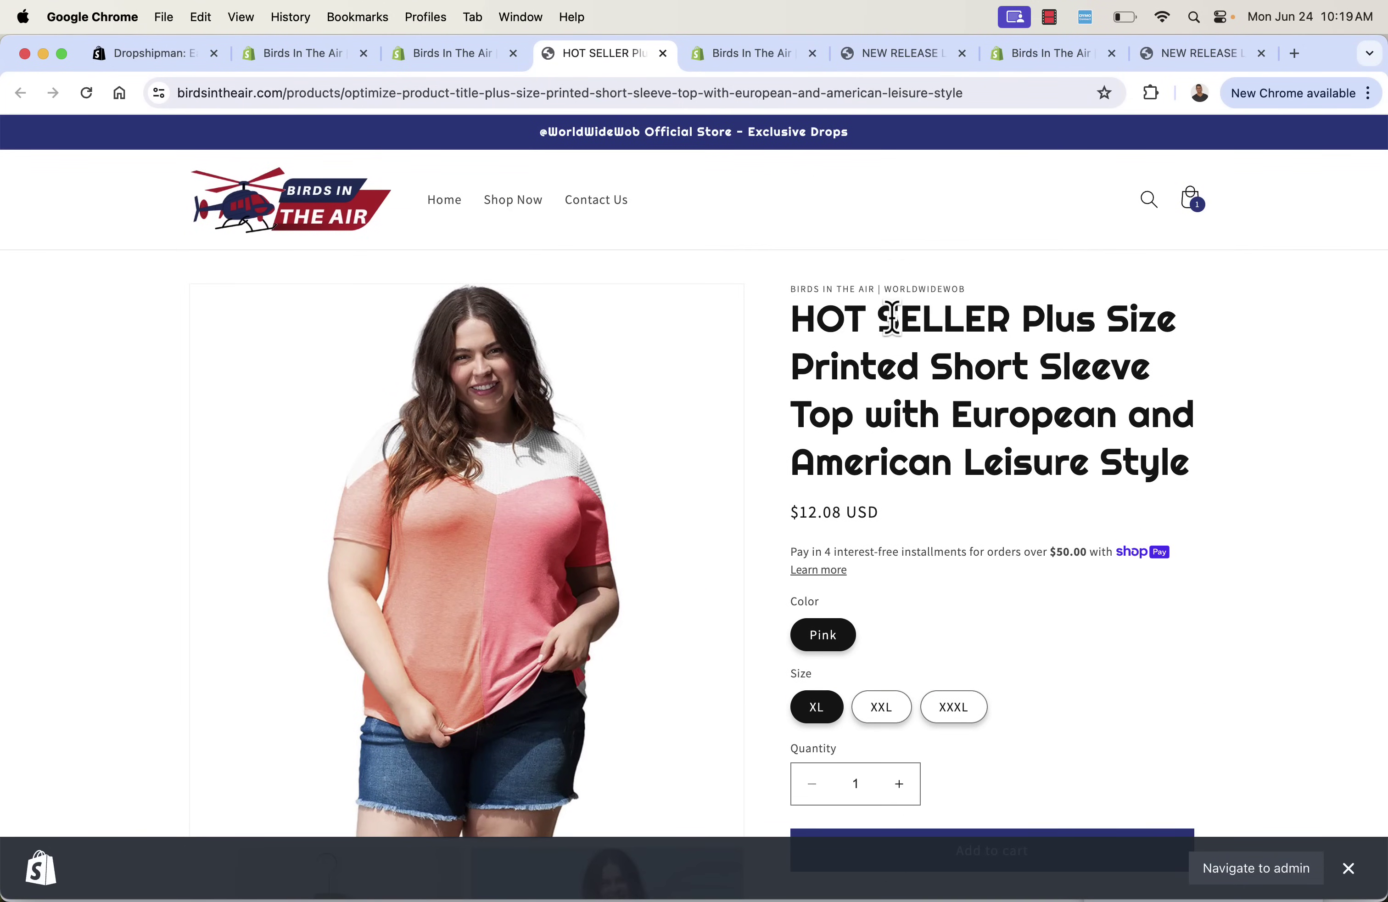
Close all product editing and store preview tabs to get back to Dropshipman's listed products.
click(663, 54)
click(663, 53)
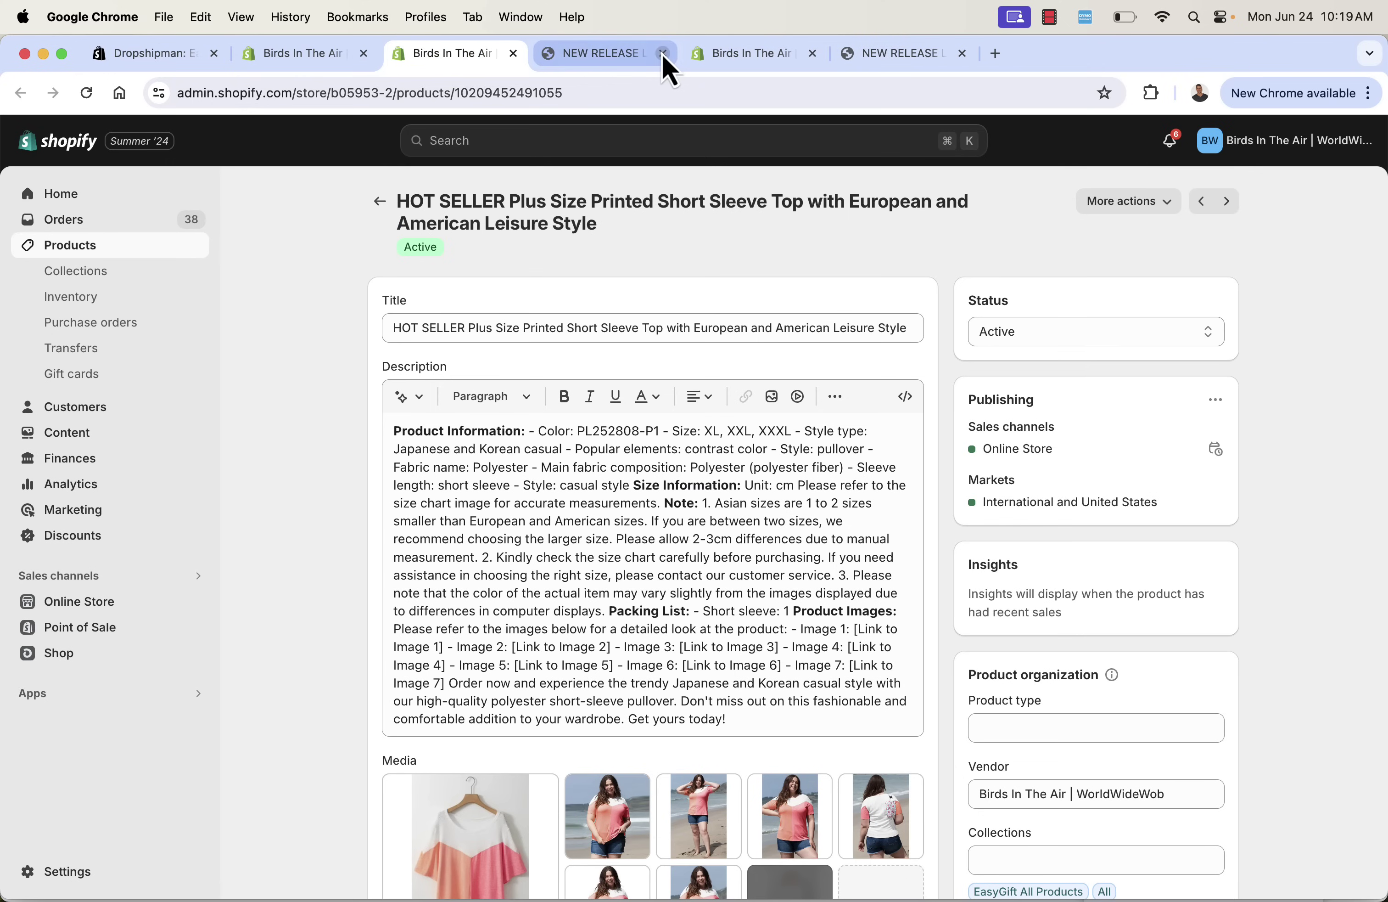
click(663, 53)
click(663, 53)
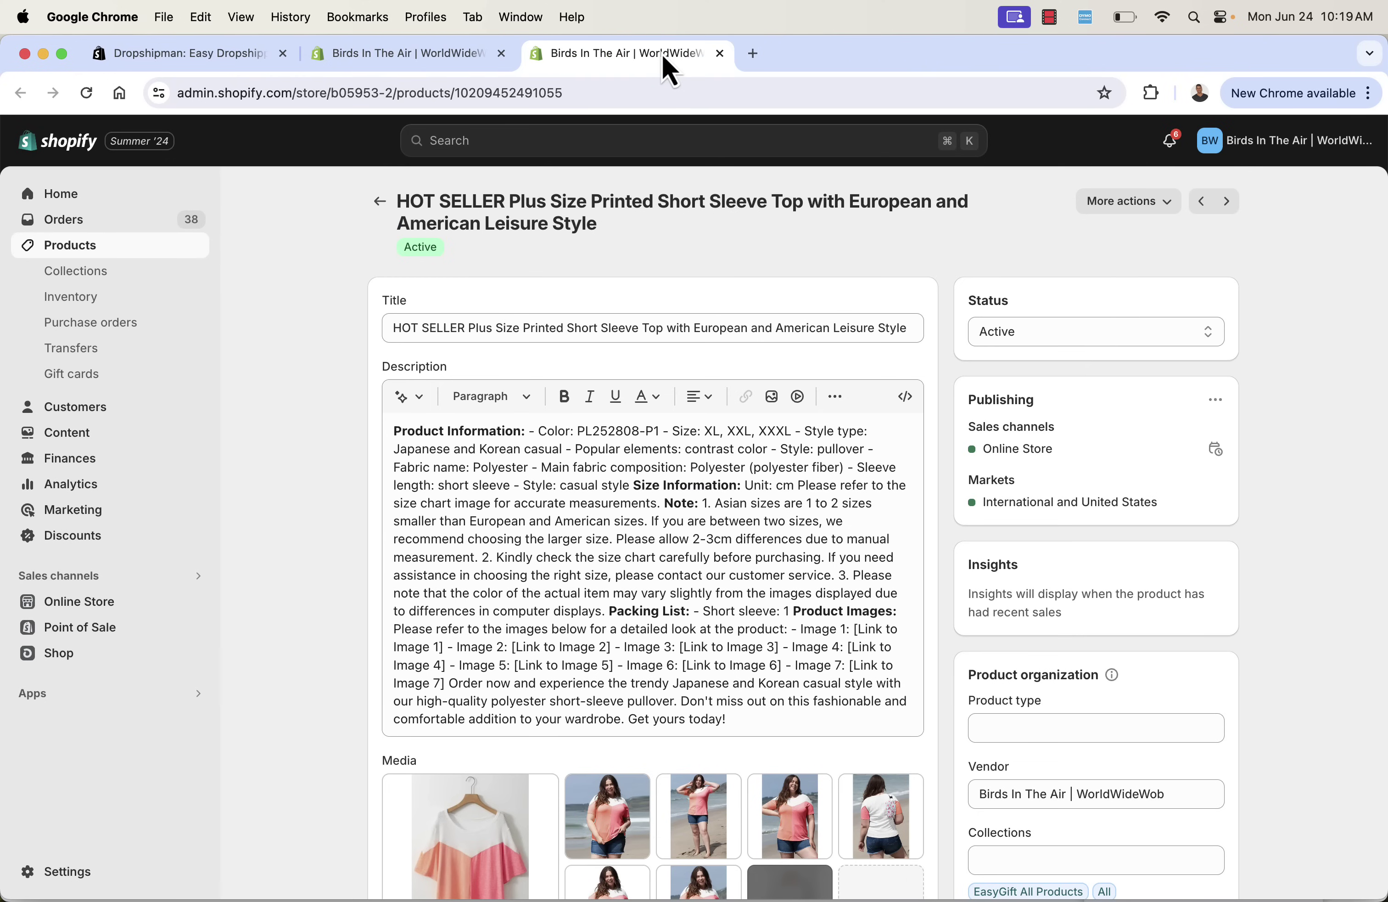
click(720, 54)
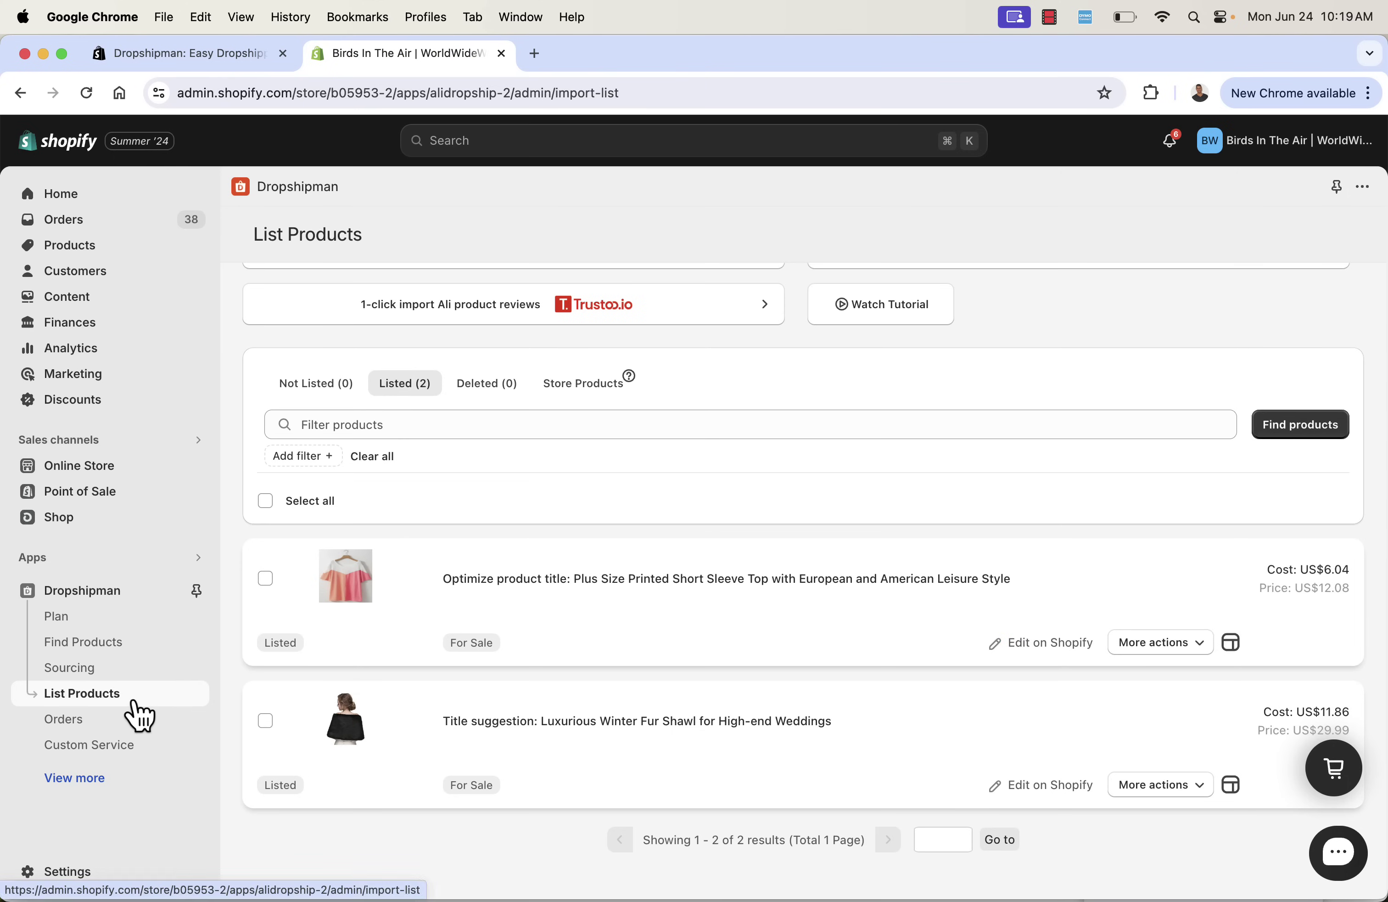
Open Dropshipman's order list and review its order statuses and automation options.
click(91, 720)
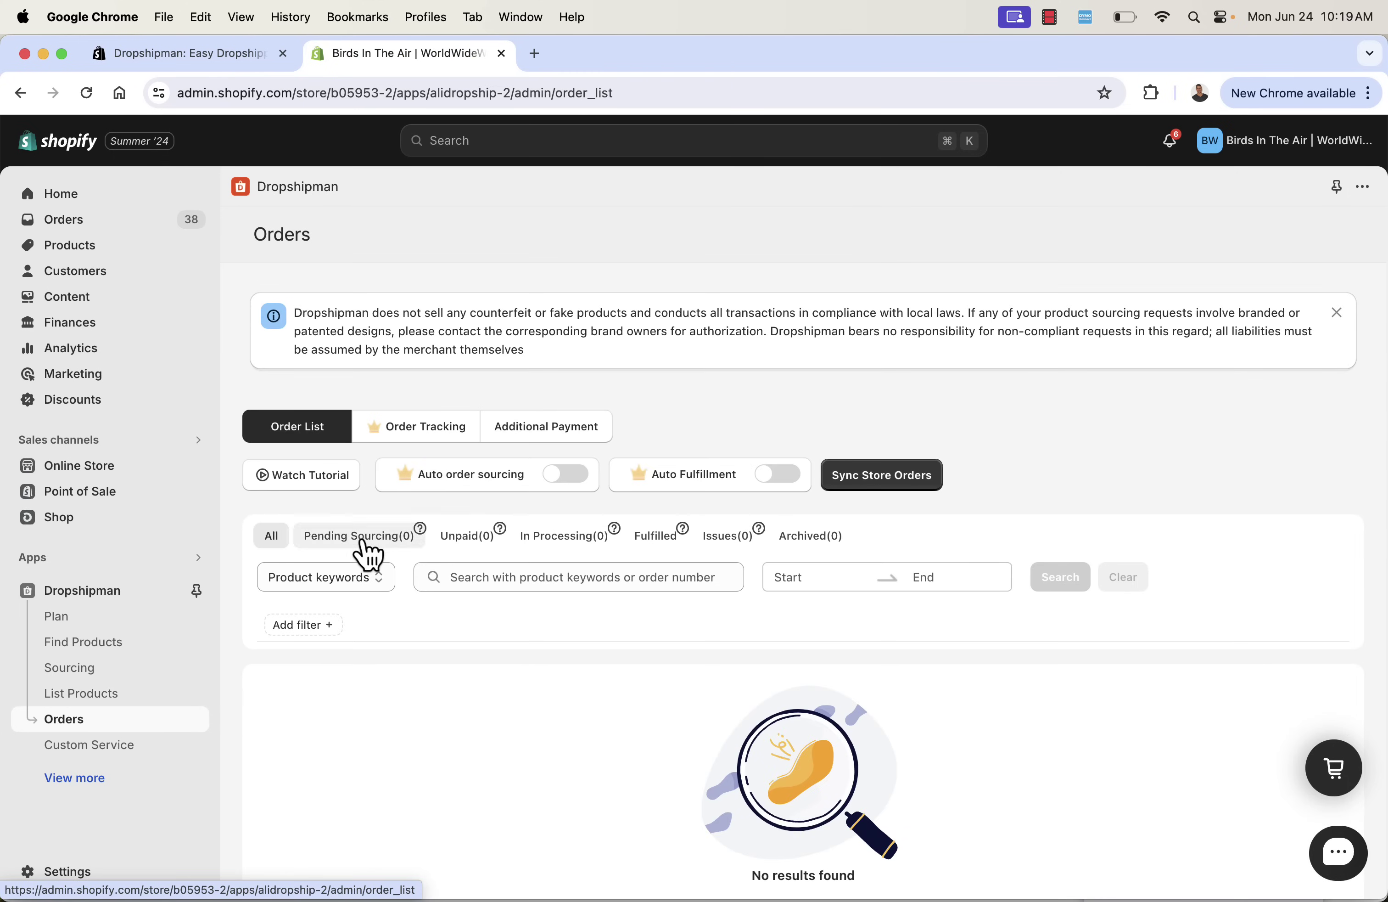
scroll(679, 354, down, 1)
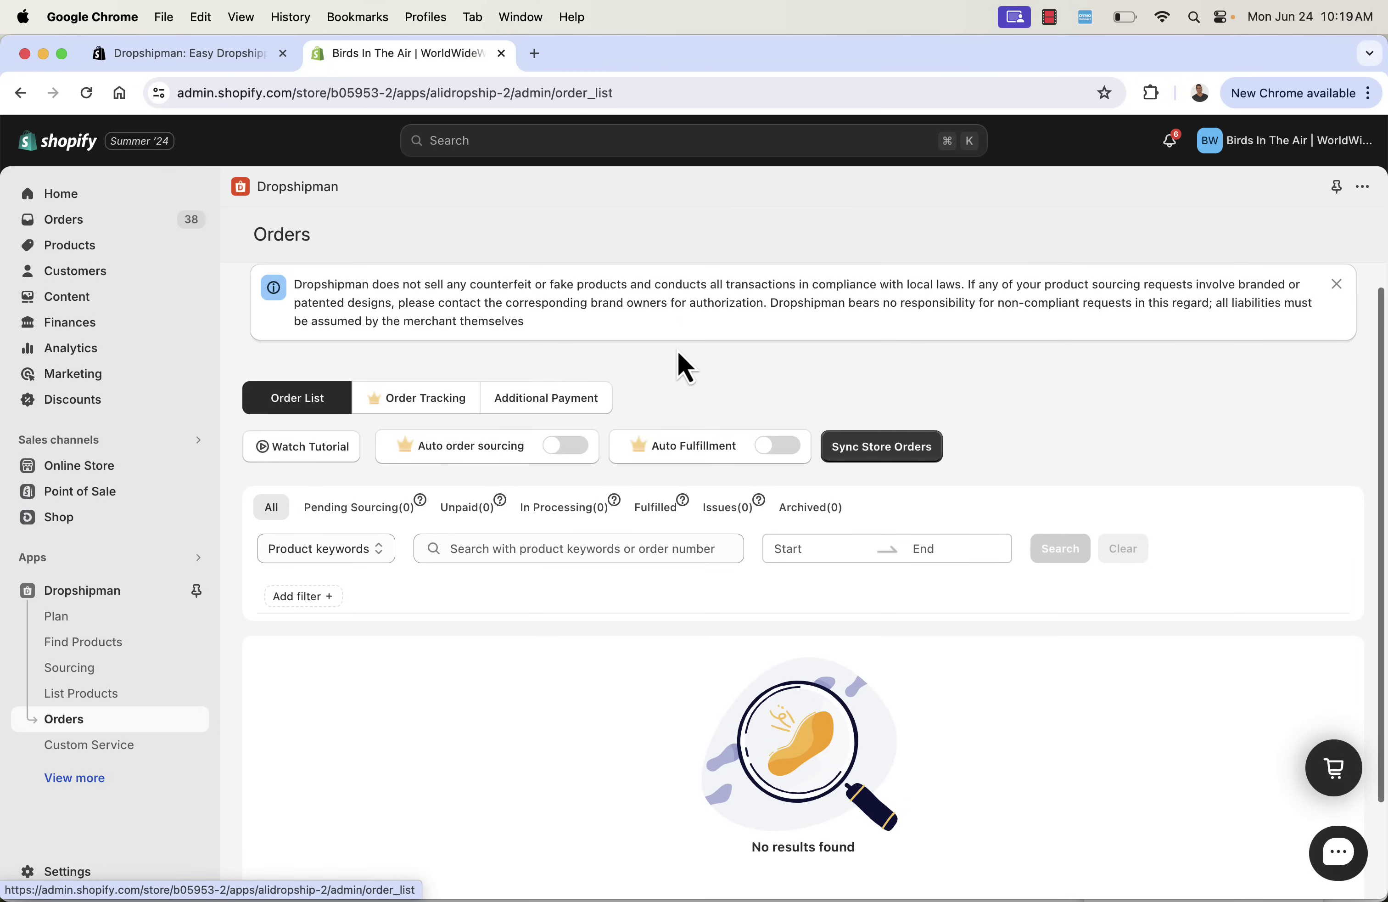
scroll(678, 351, down, 1)
scroll(678, 350, up, 1)
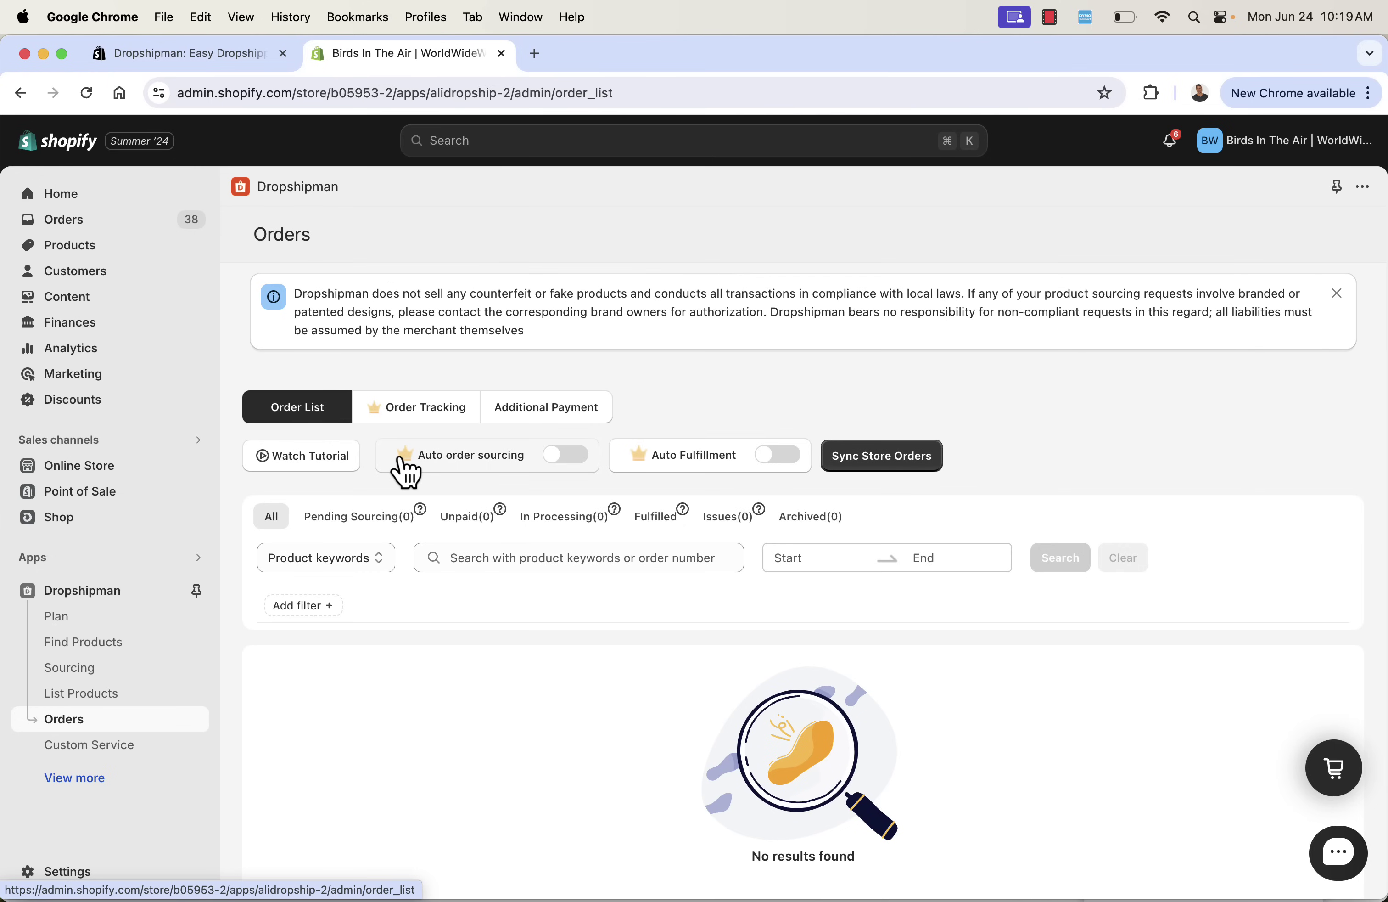
Try to turn on auto order sourcing and dismiss the plan upgrade dialog.
click(559, 455)
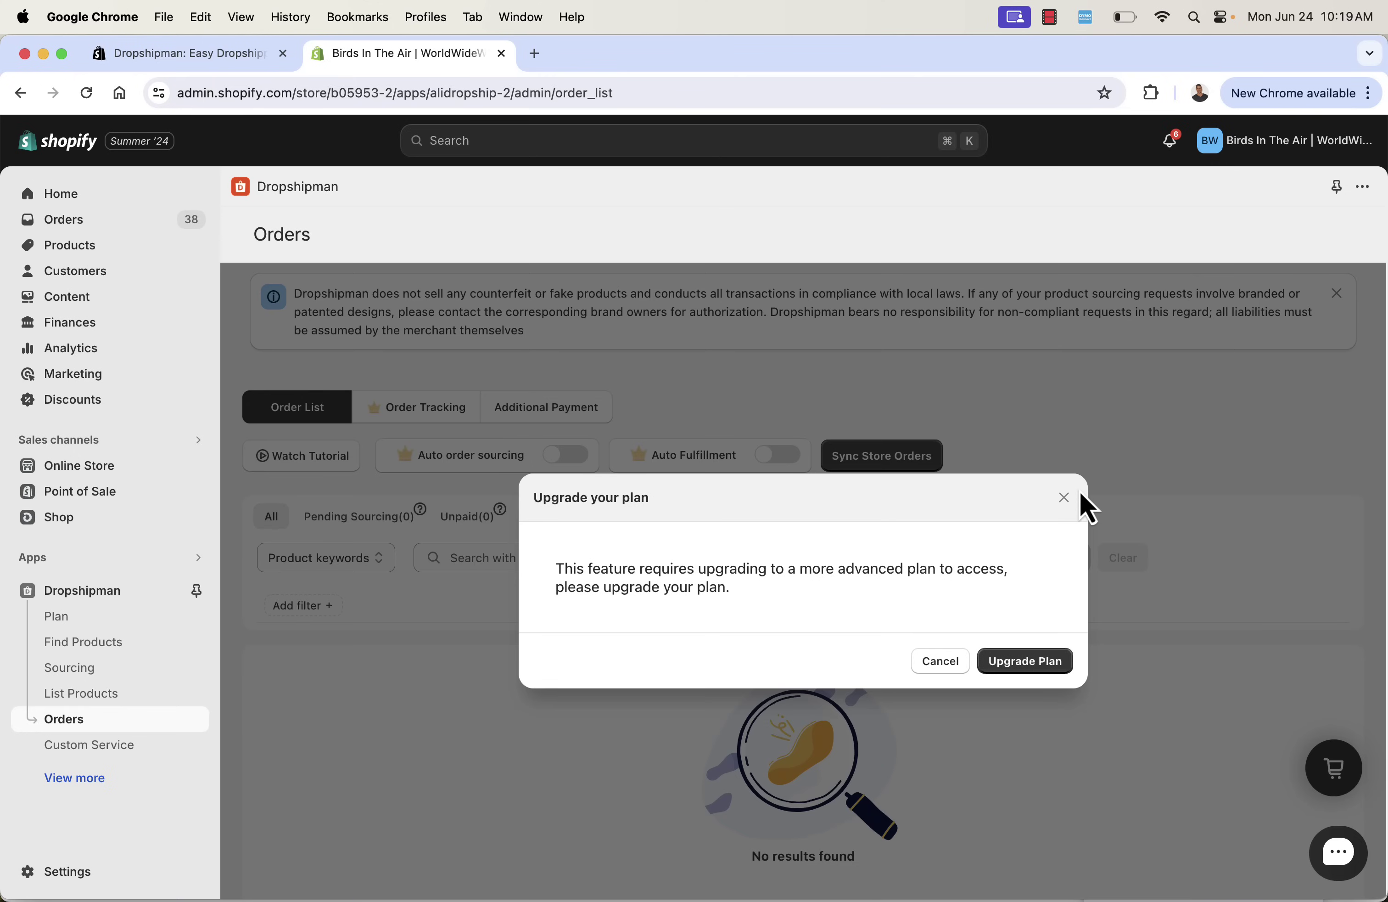
click(1063, 498)
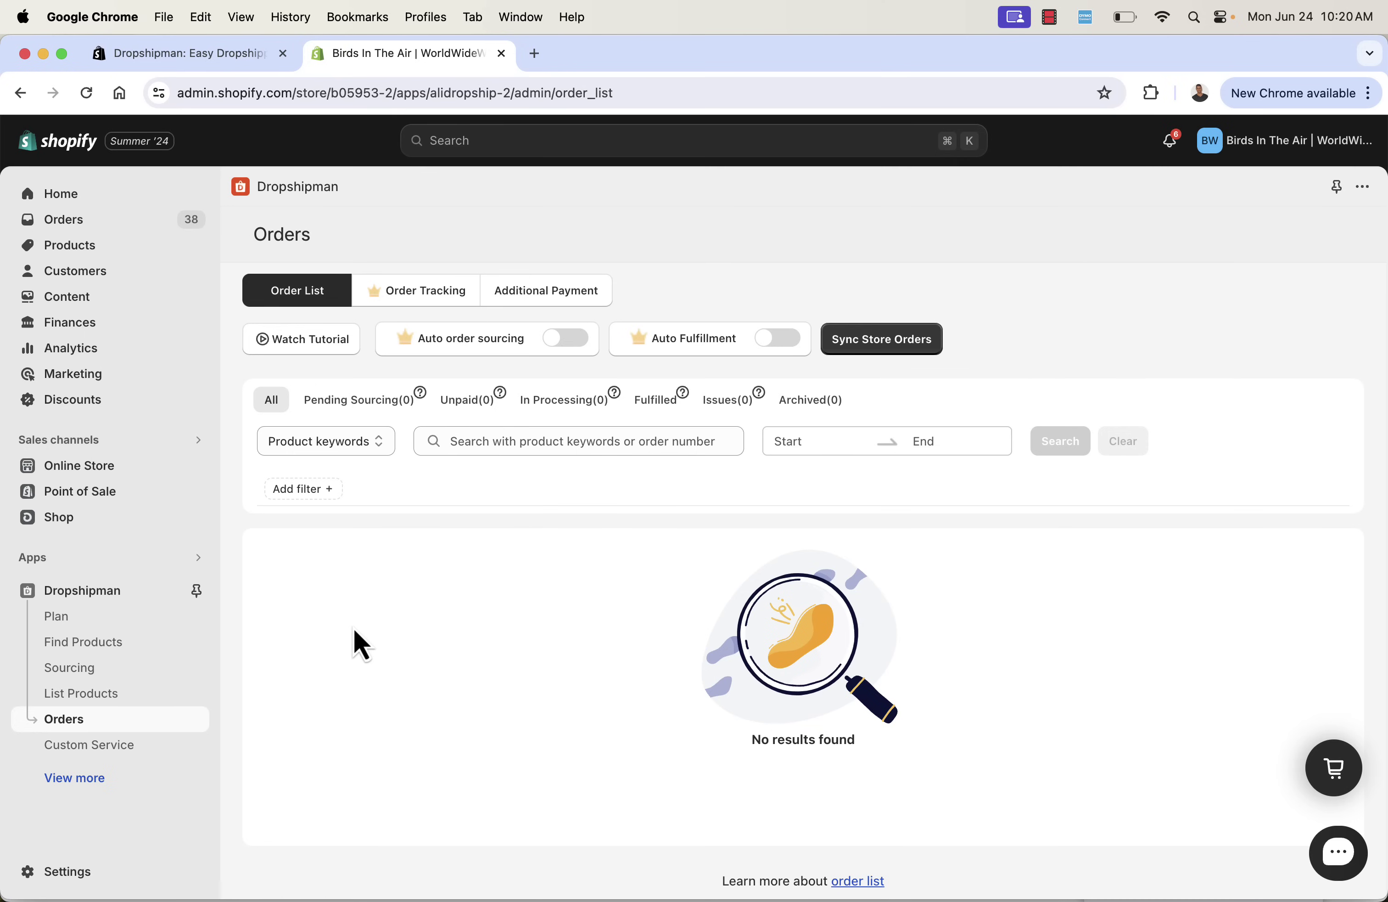
scroll(354, 628, down, 1)
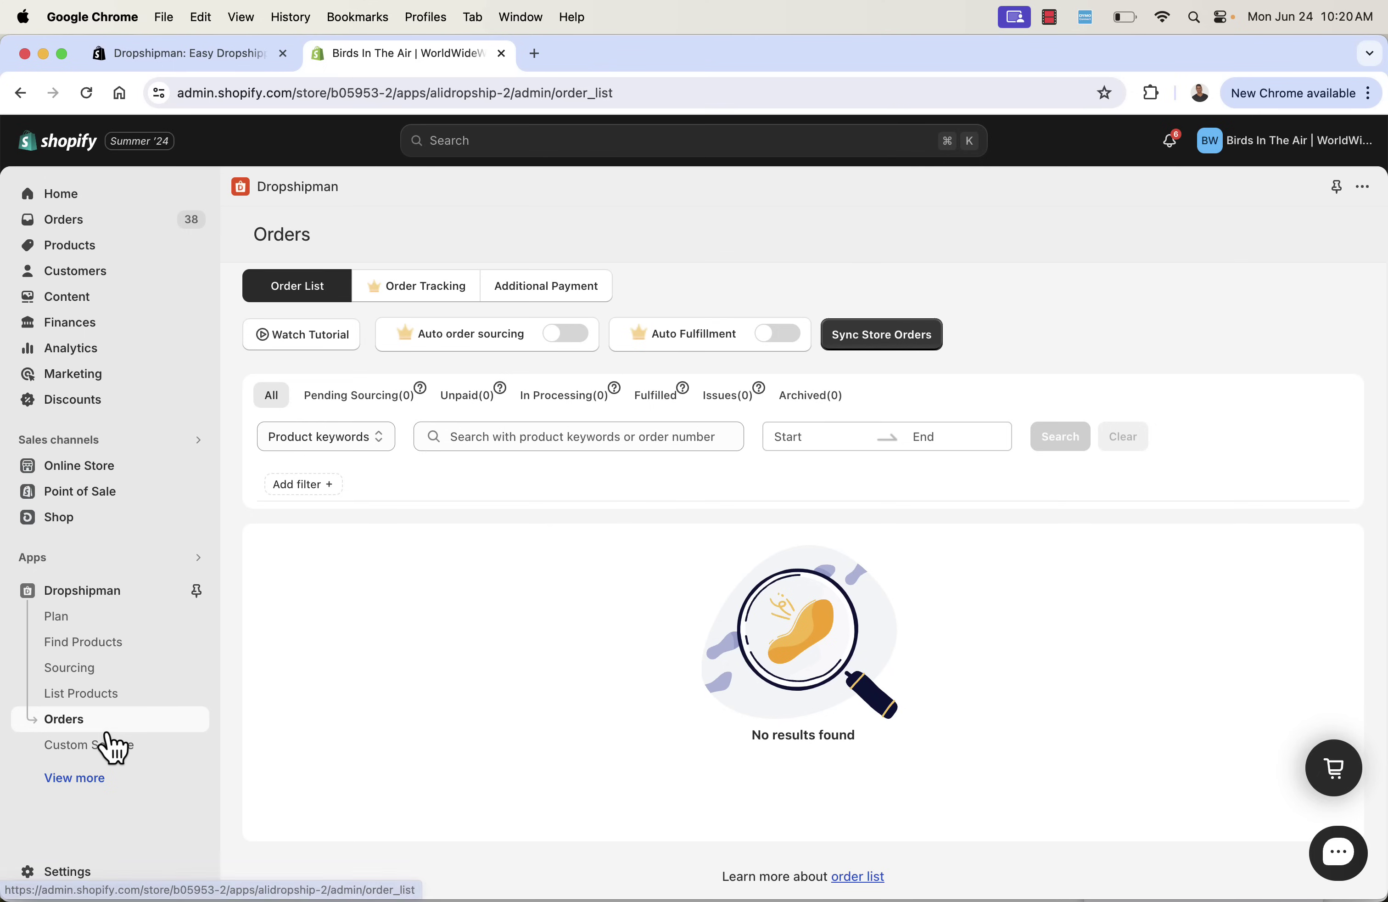
Open a new sourcing request form in Dropshipman's sourcing section and review its fields.
click(74, 671)
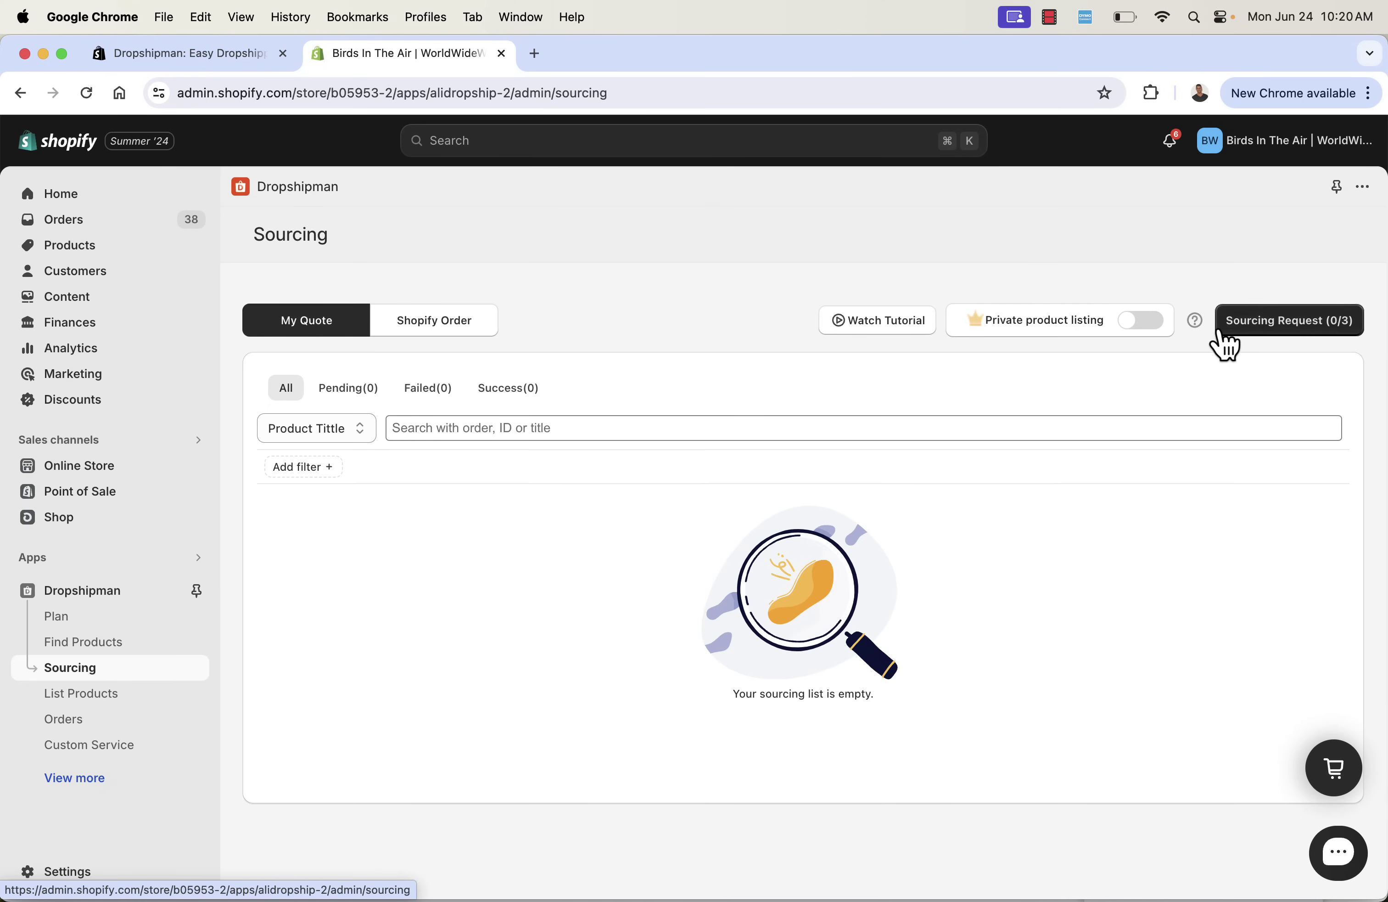
click(1244, 317)
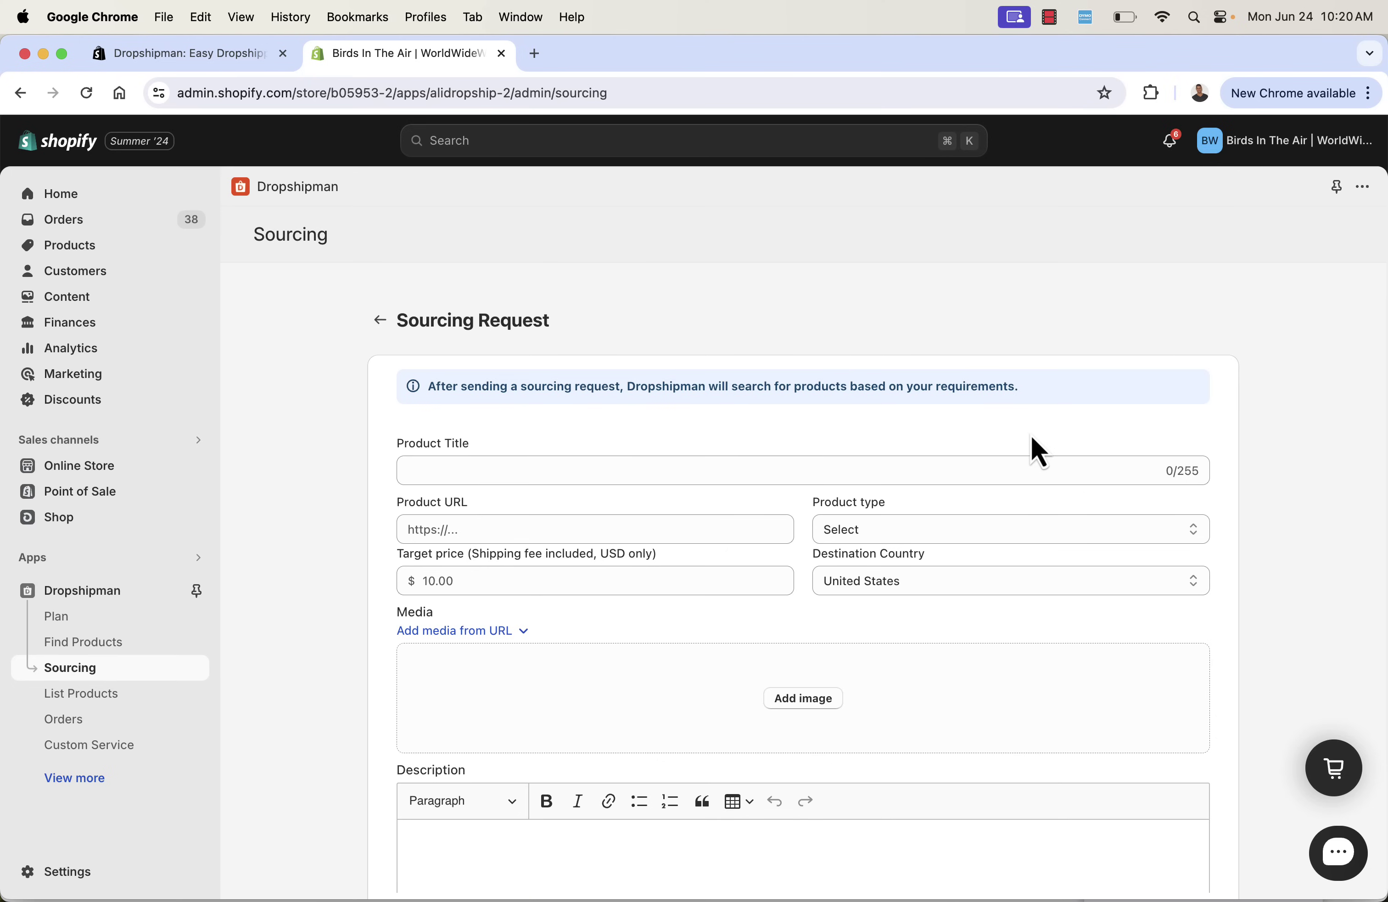
scroll(1039, 451, down, 1)
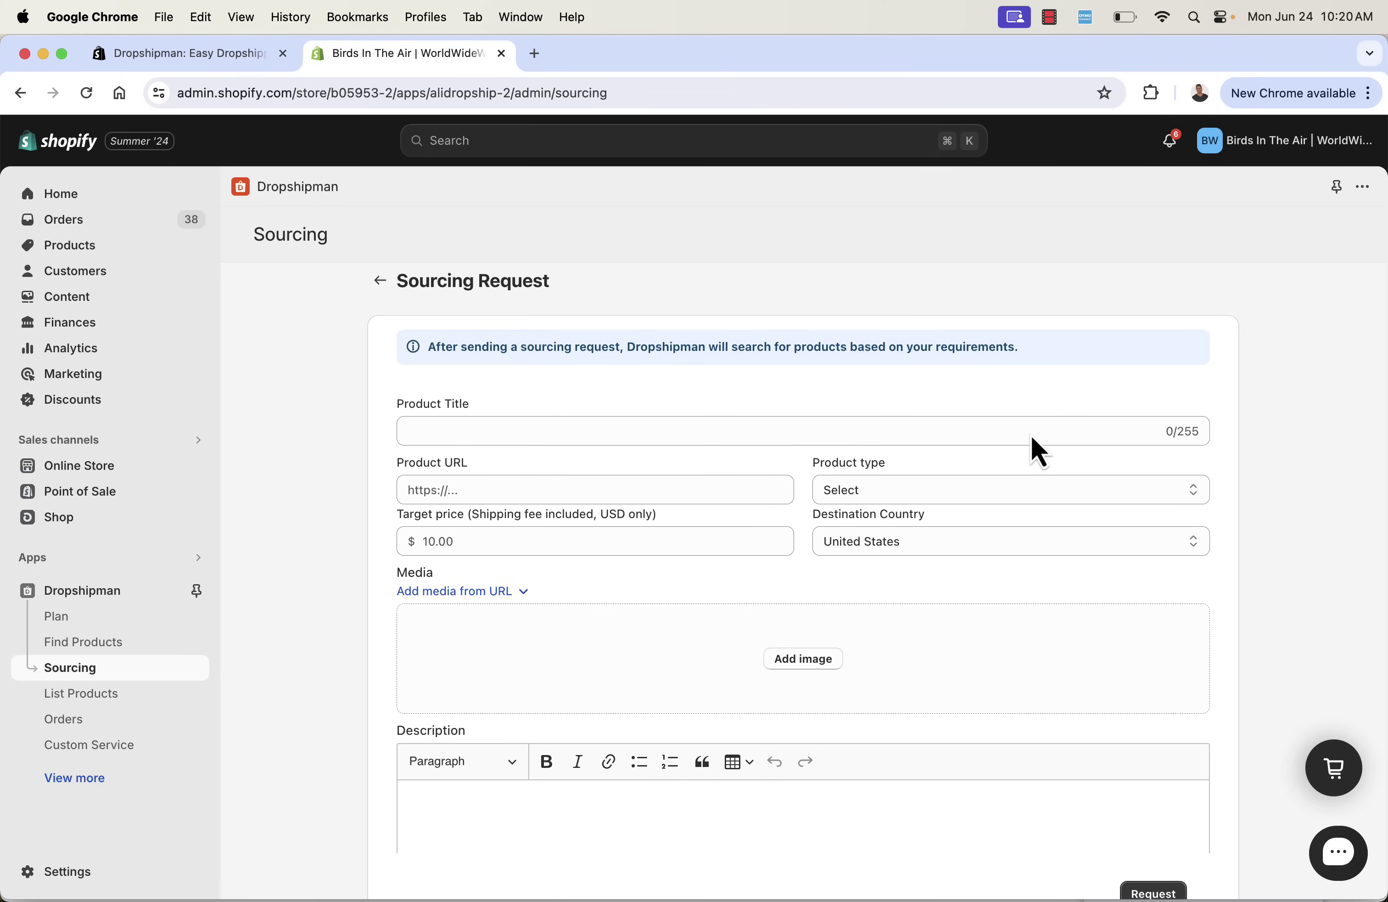
Examine the sourcing request form from the product title and URL down to media and description, including the notice about sending requests.
scroll(716, 418, down, 1)
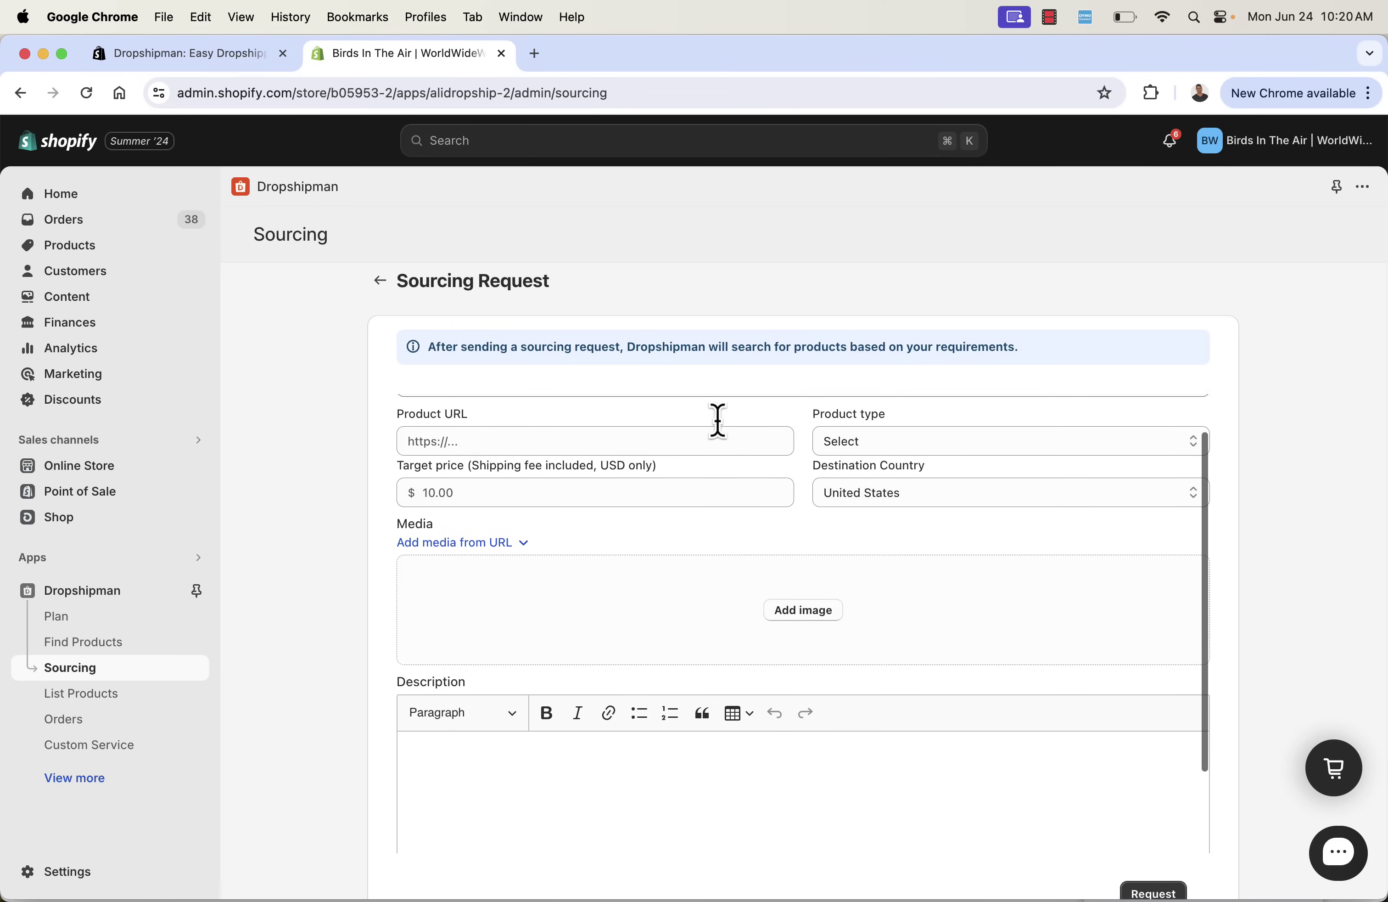
scroll(719, 419, up, 1)
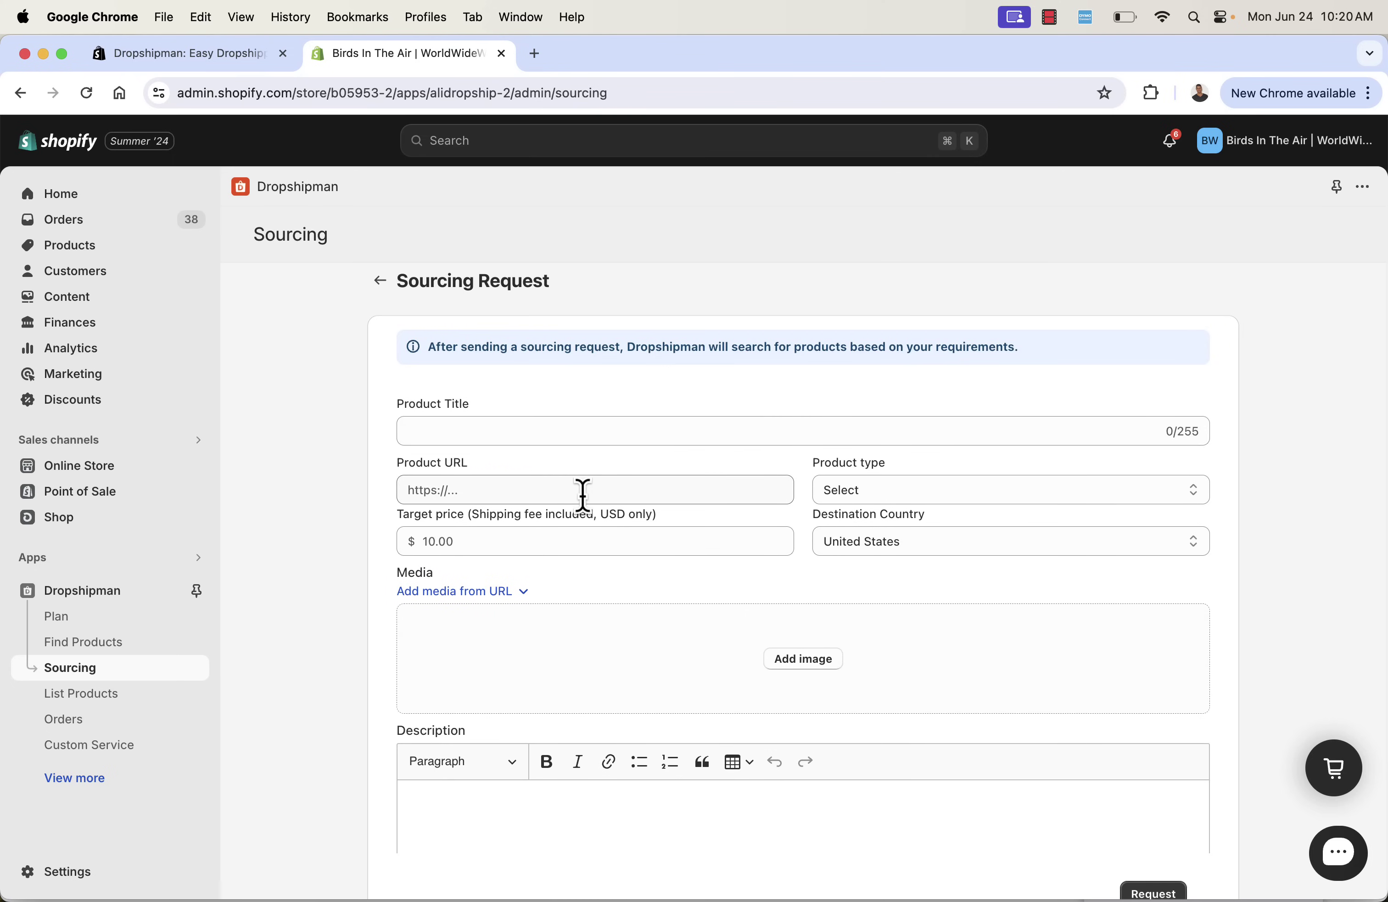
scroll(606, 644, down, 5)
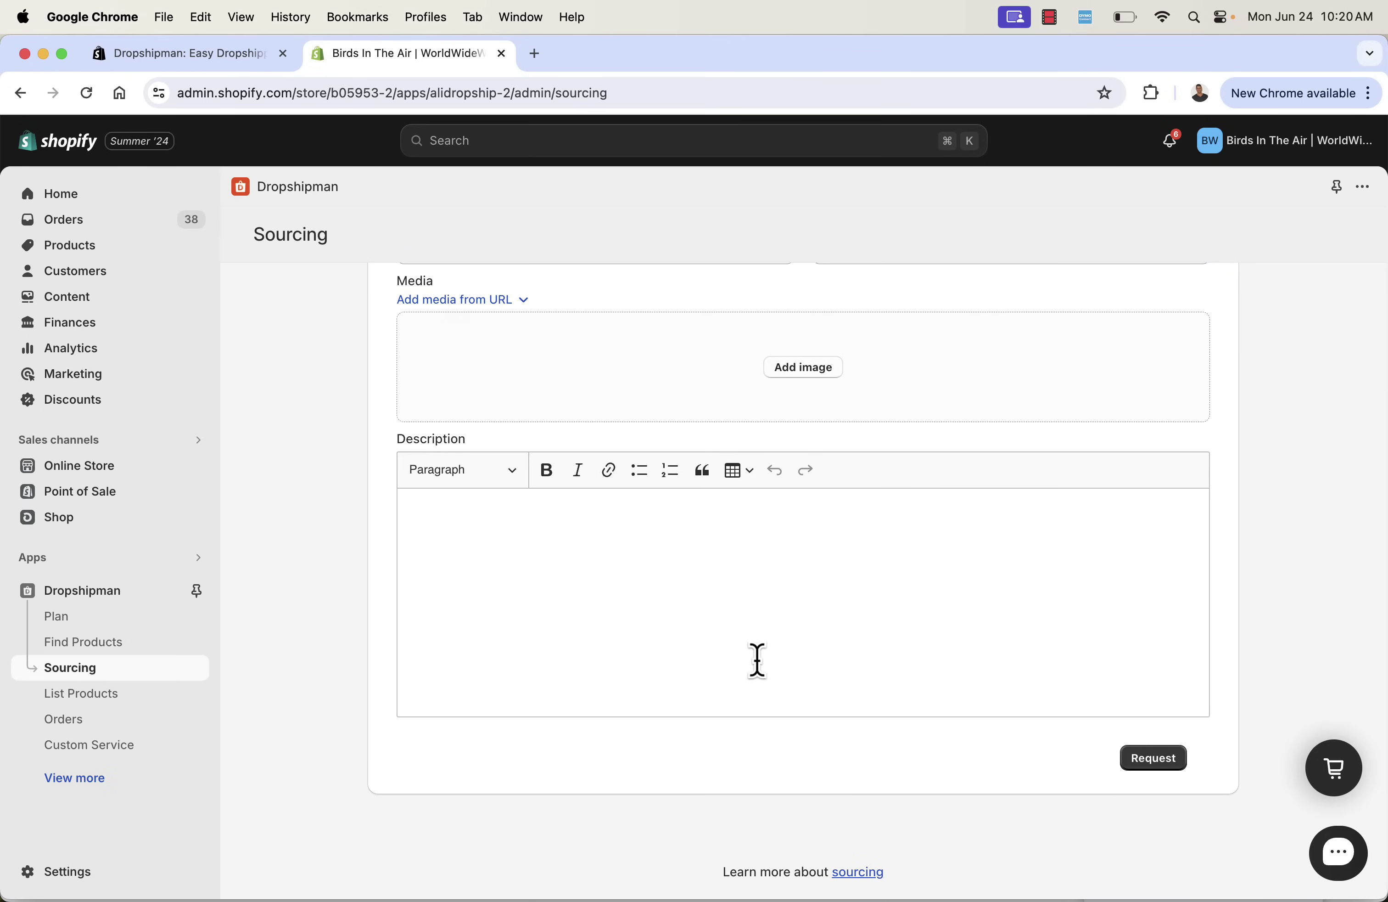
scroll(342, 557, up, 3)
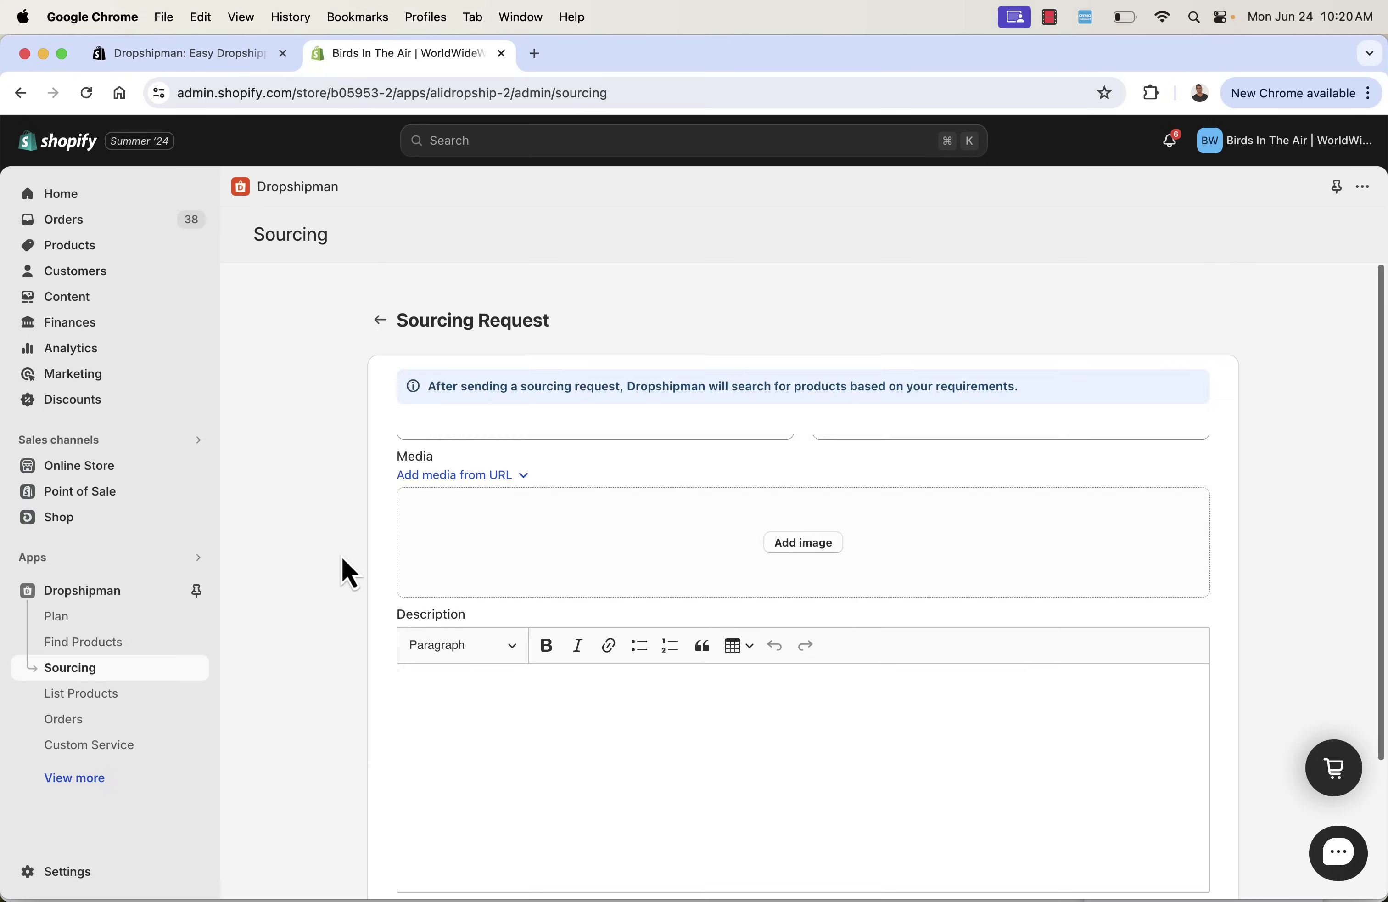
triple_click(554, 387)
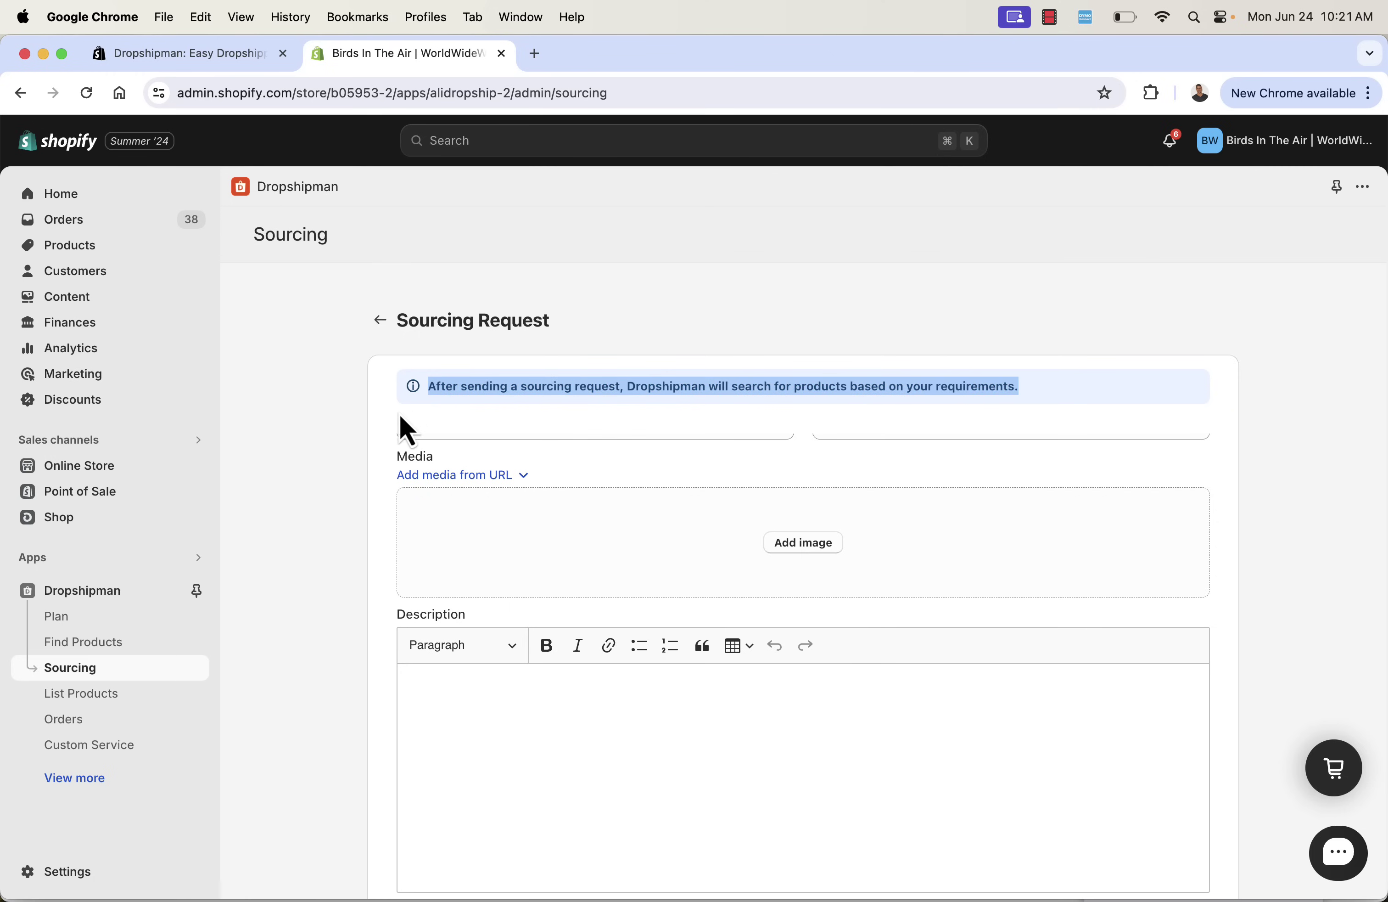
click(321, 434)
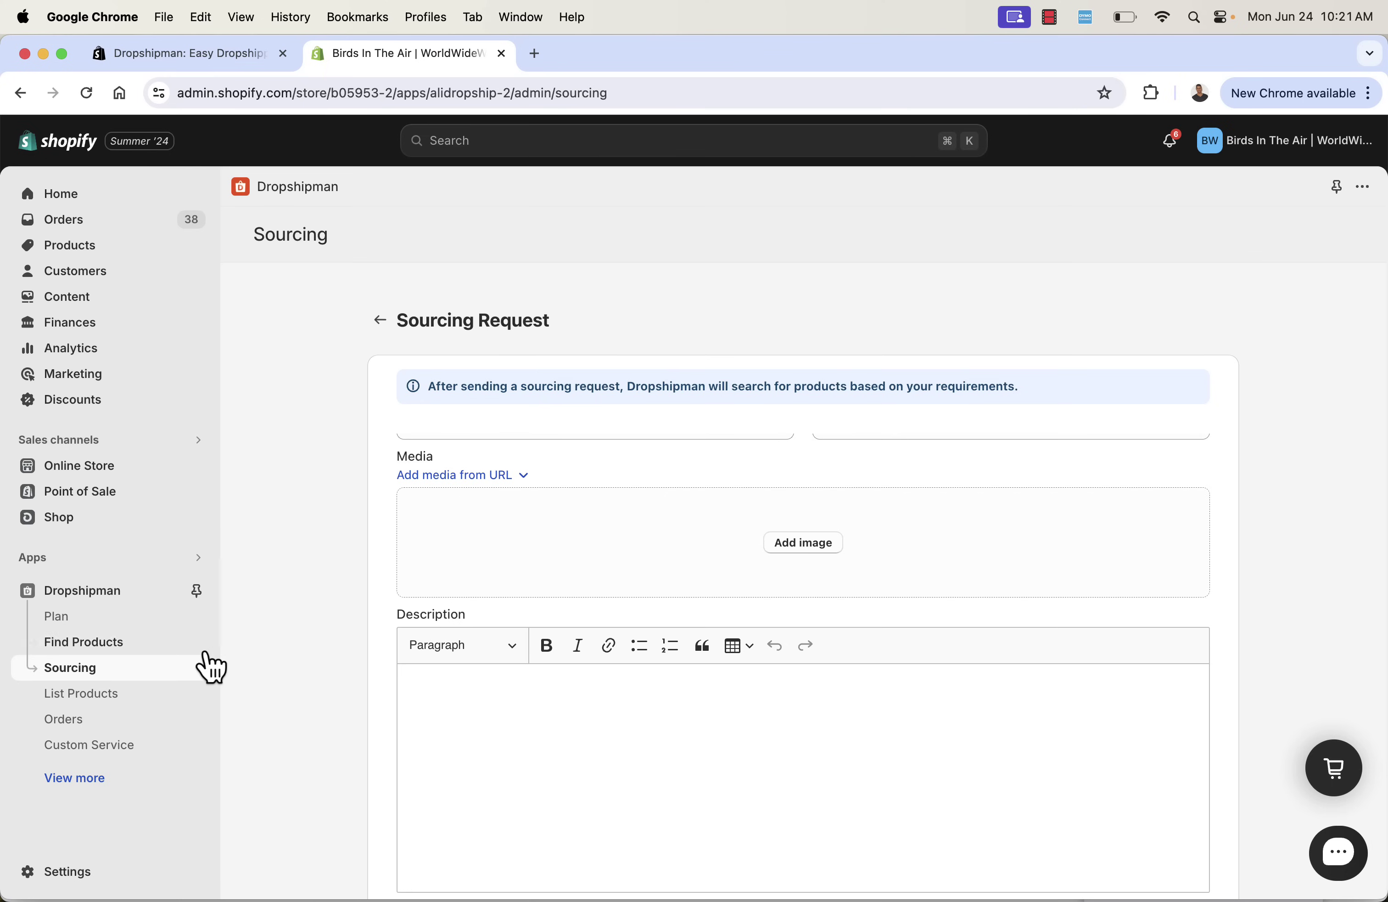
View Dropshipman's custom service offerings and its partnership programs.
click(141, 751)
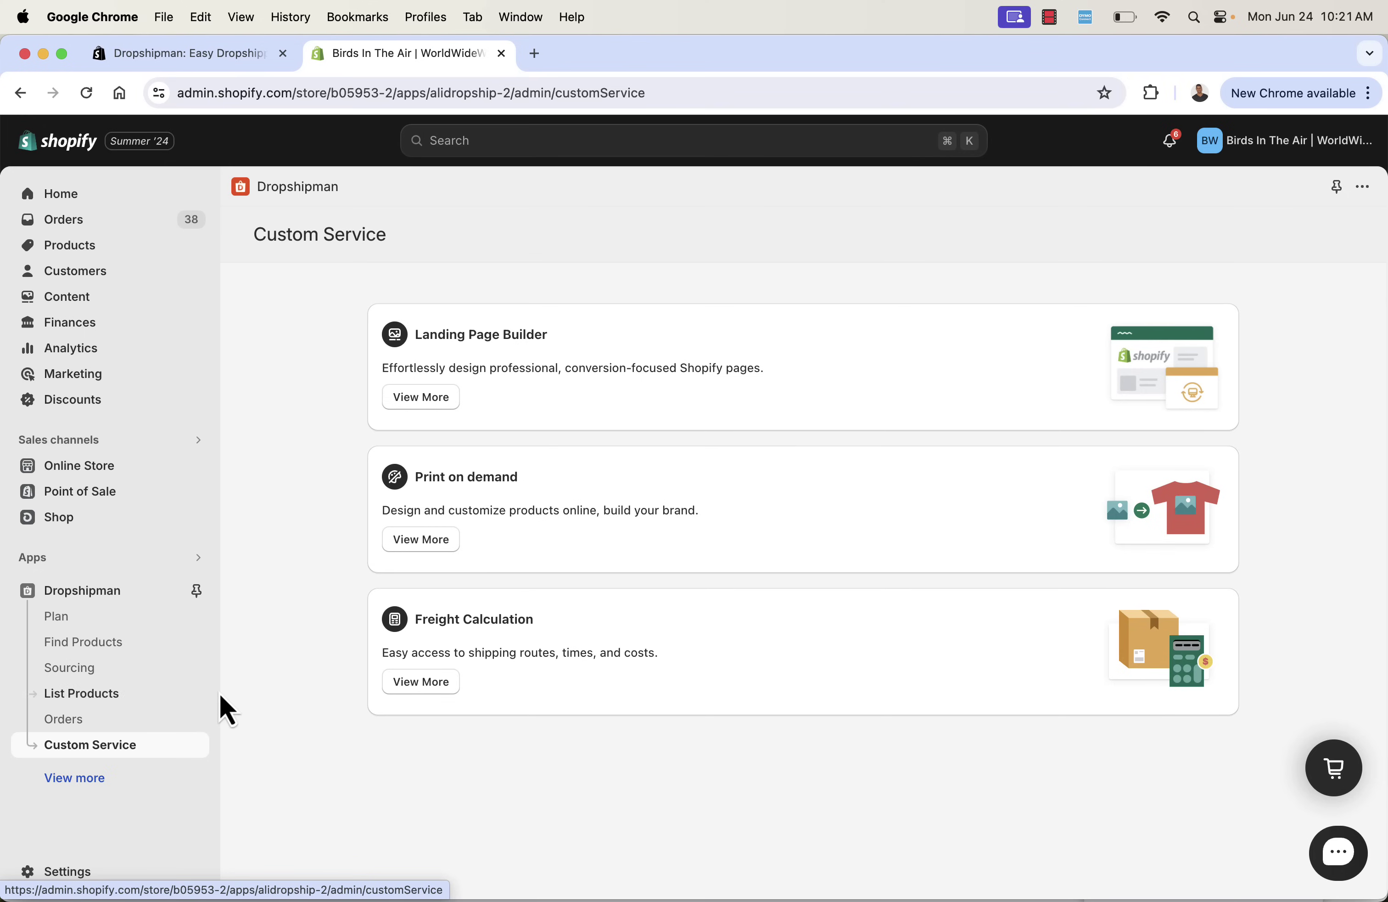
click(75, 778)
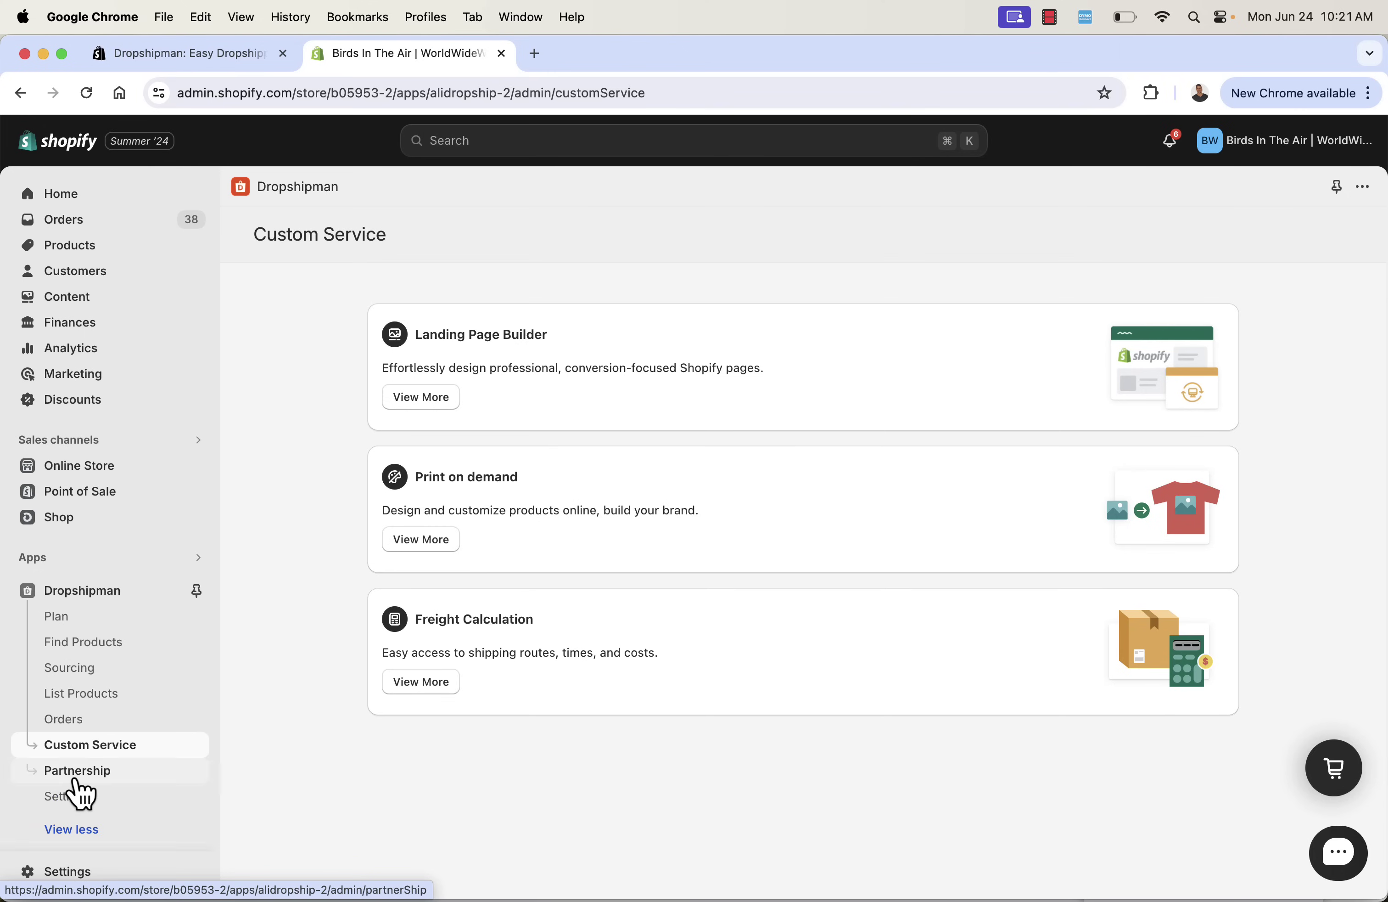
click(108, 778)
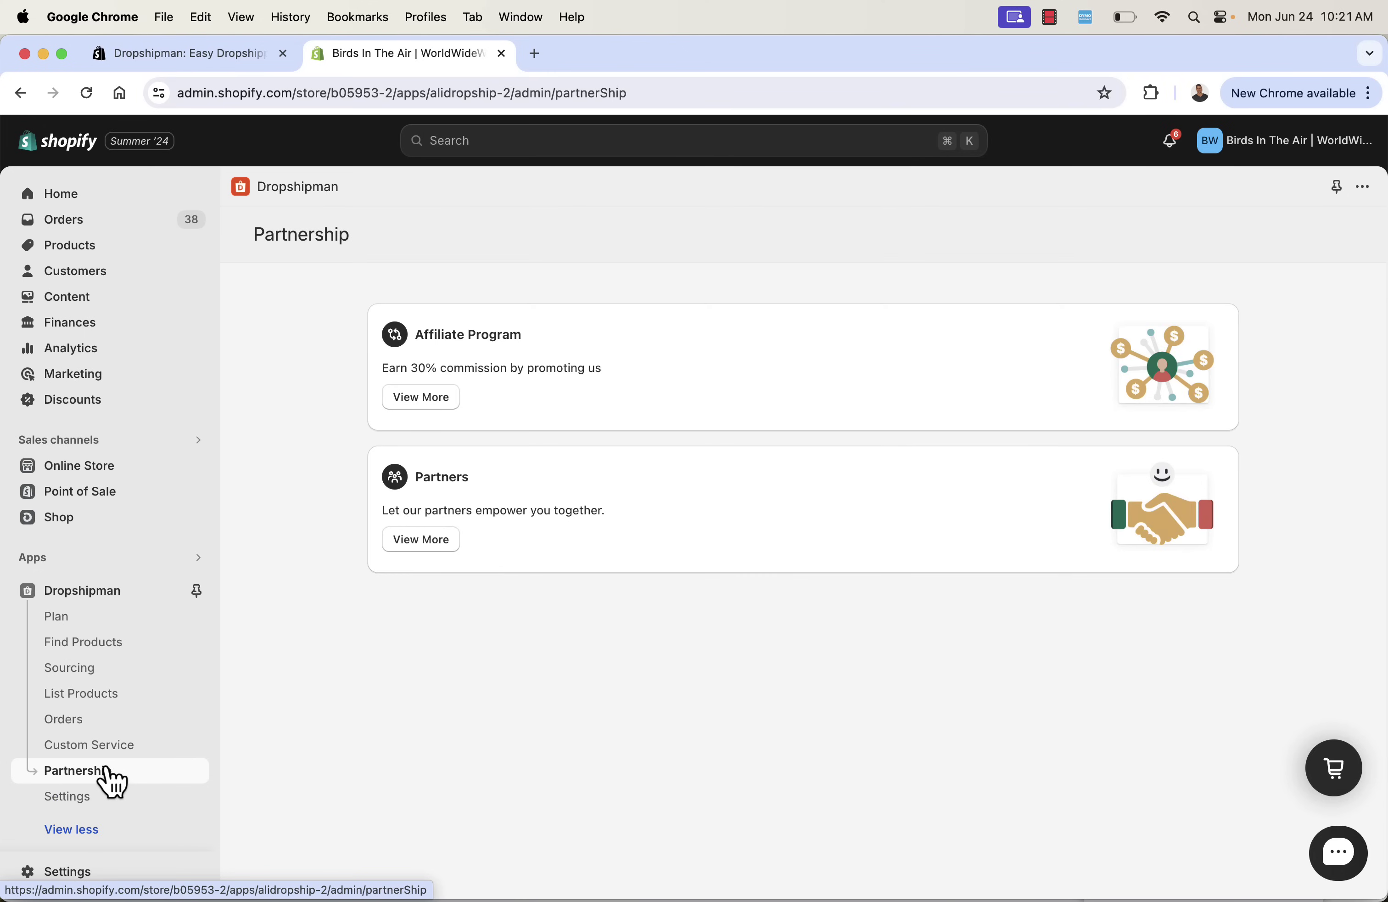
Open Dropshipman's own settings and look through the pricing, import and notification sections.
click(75, 805)
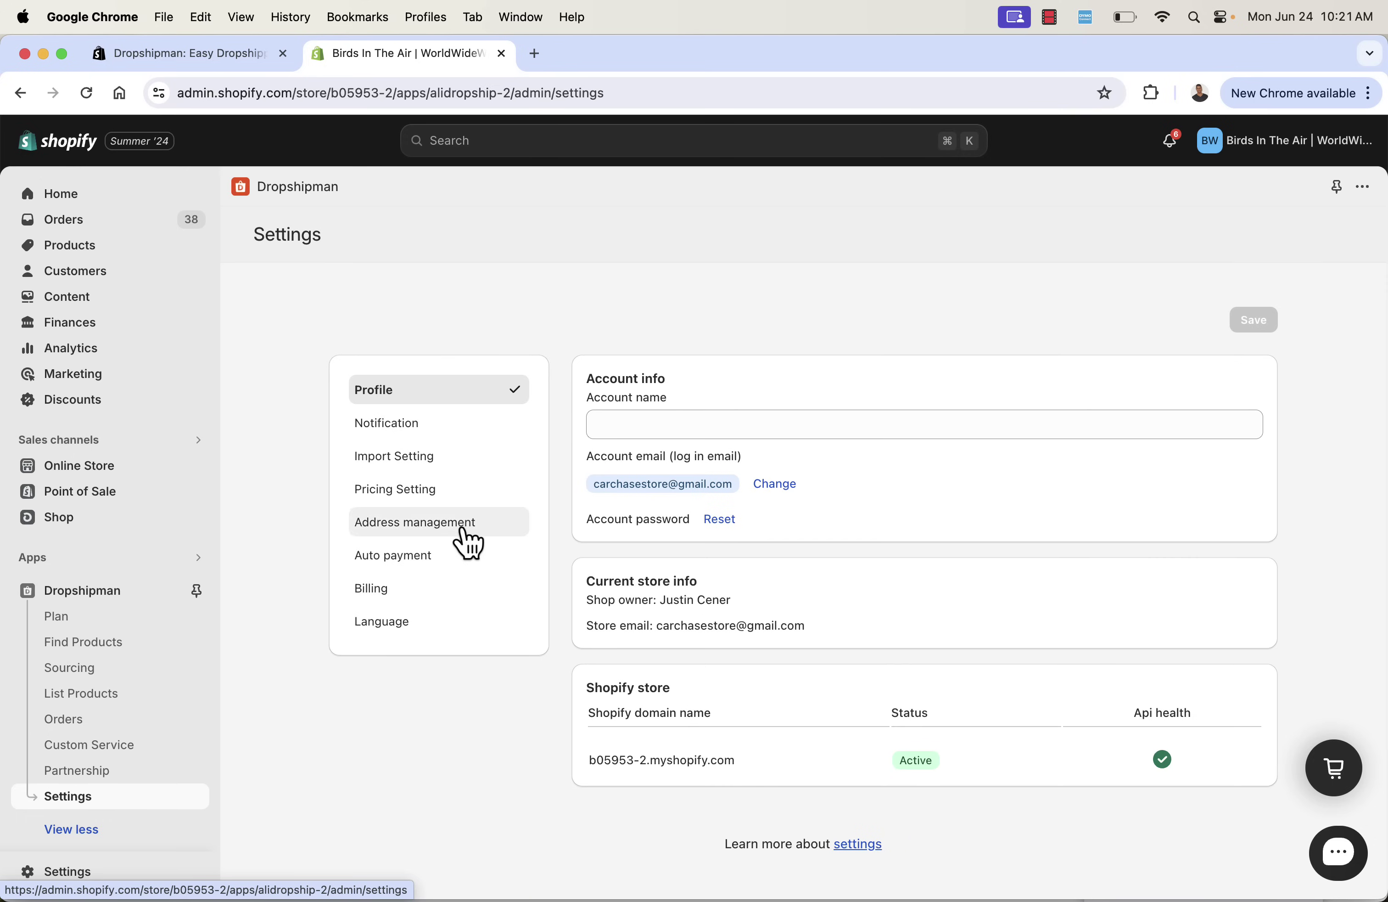
click(433, 503)
click(426, 465)
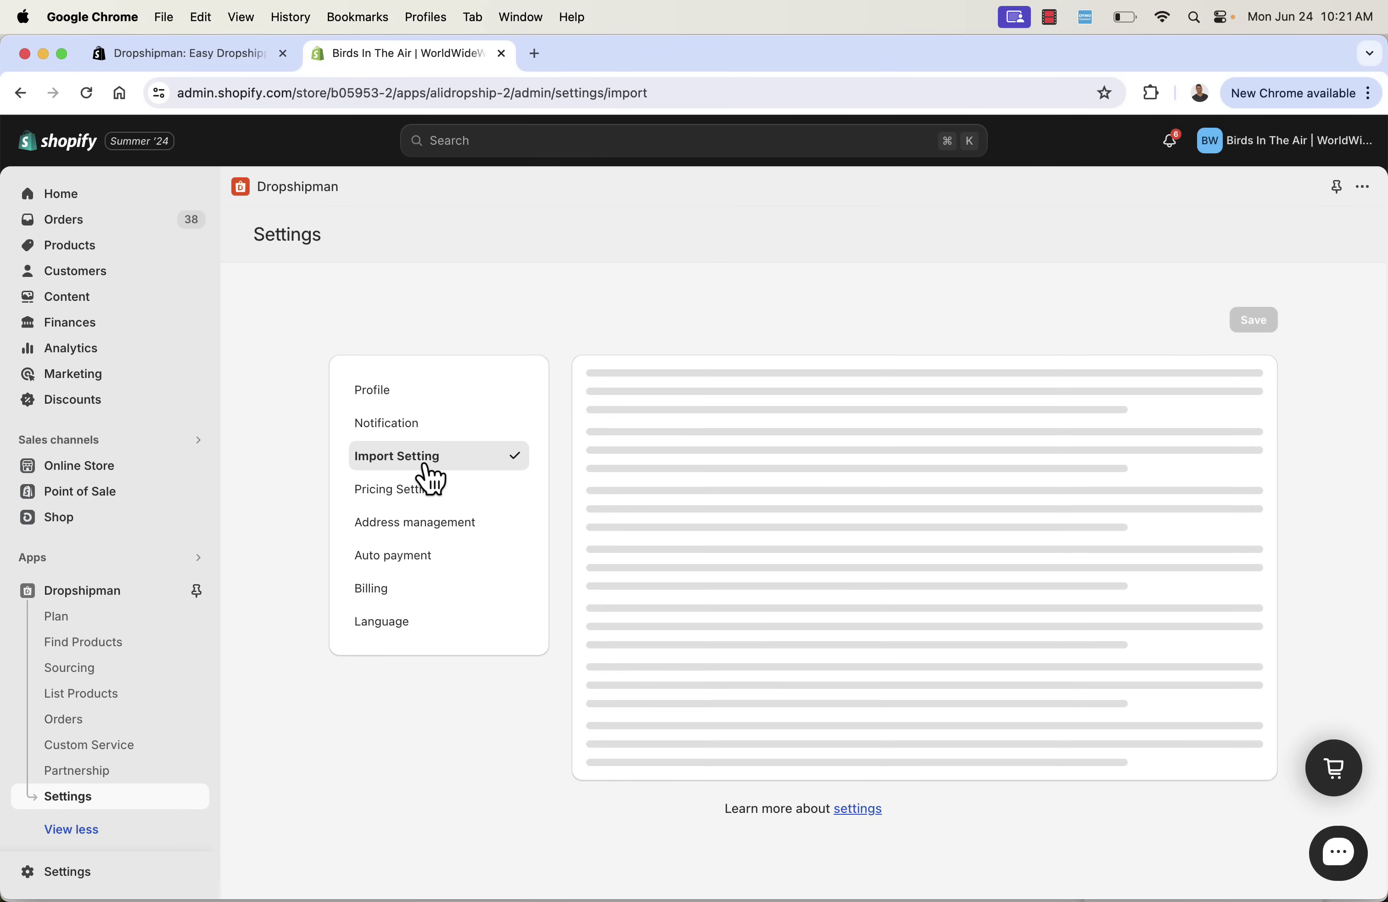
click(423, 431)
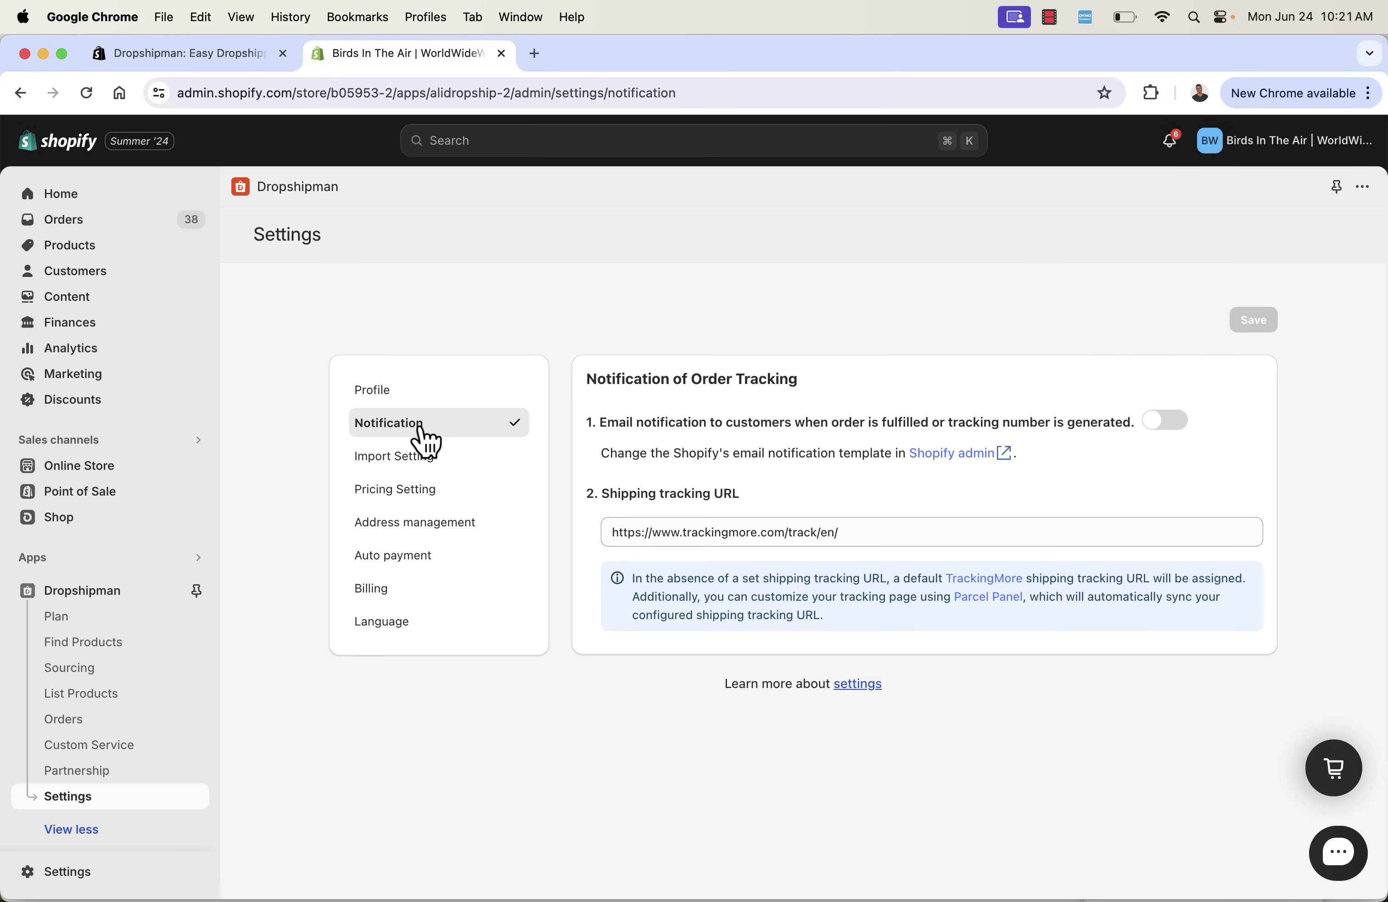
Revisit Dropshipman's product finder and order list, and return to its dashboard.
click(91, 643)
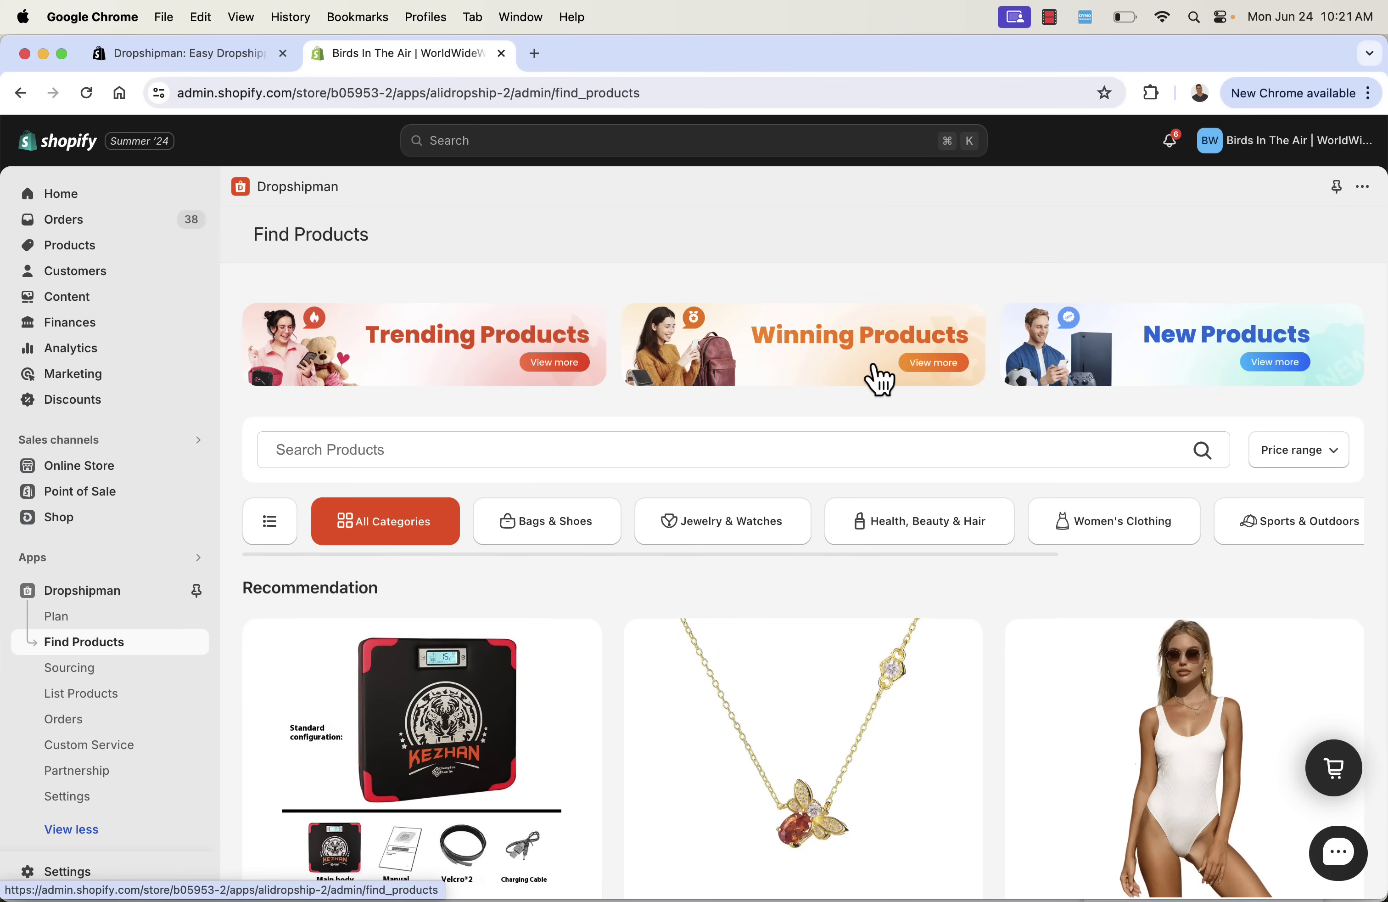
click(101, 725)
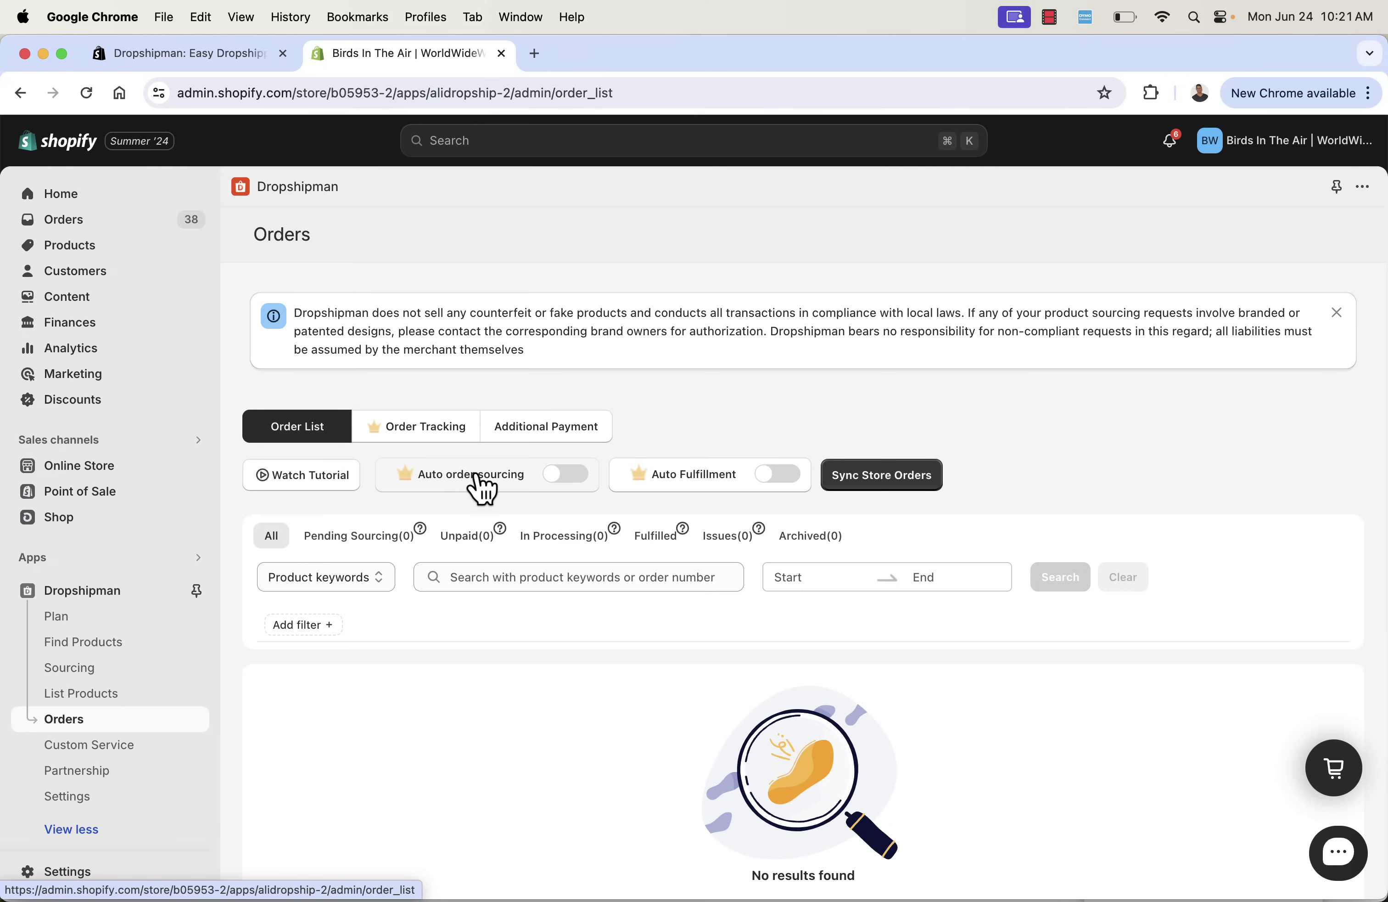
click(156, 642)
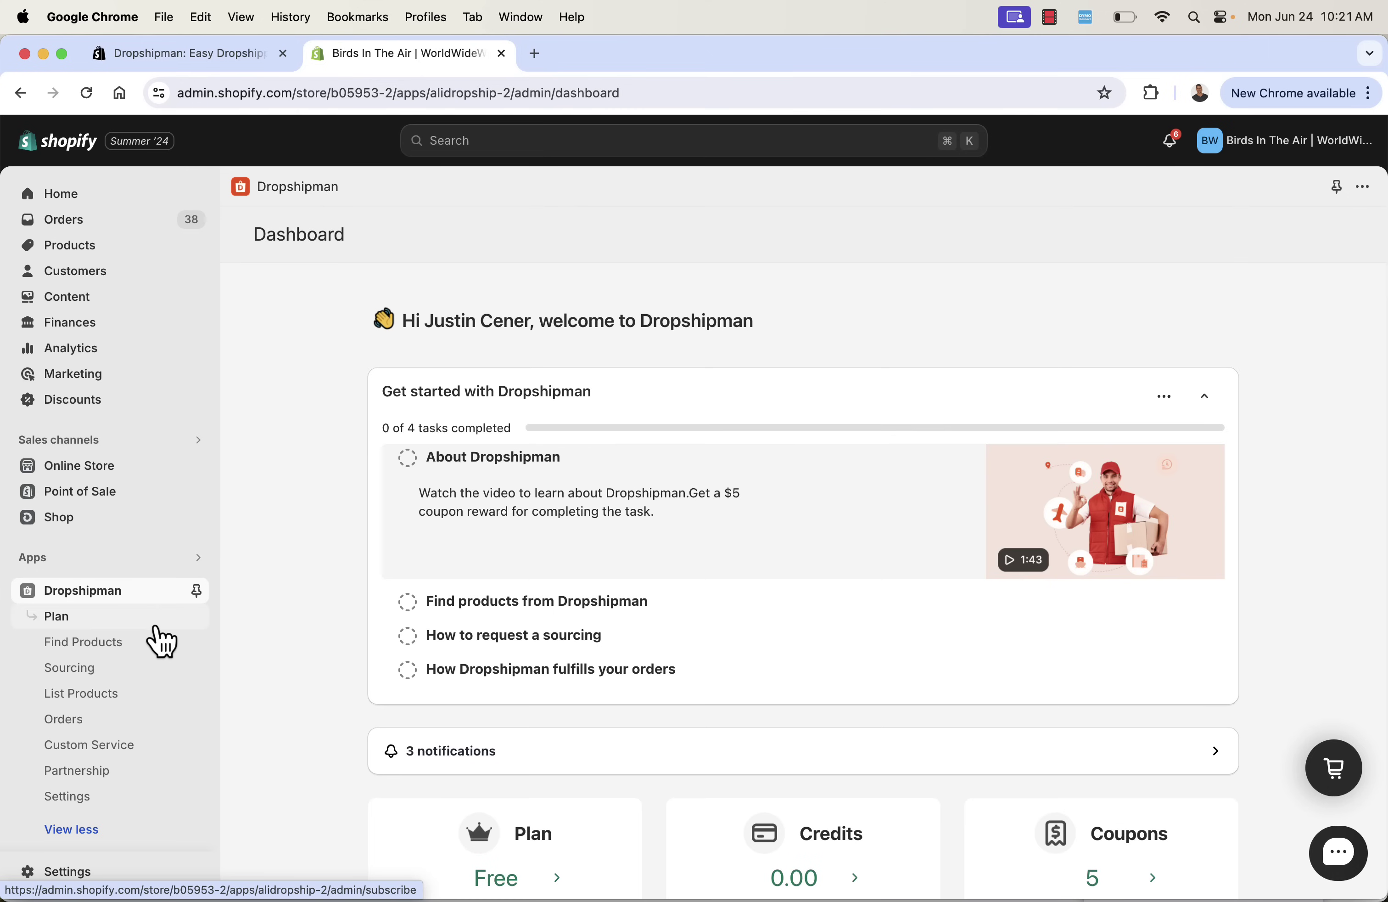
Compare the prices and features of the Plus, Pro and Basic plans, and return to Dropshipman's Shopify App Store listing.
click(490, 818)
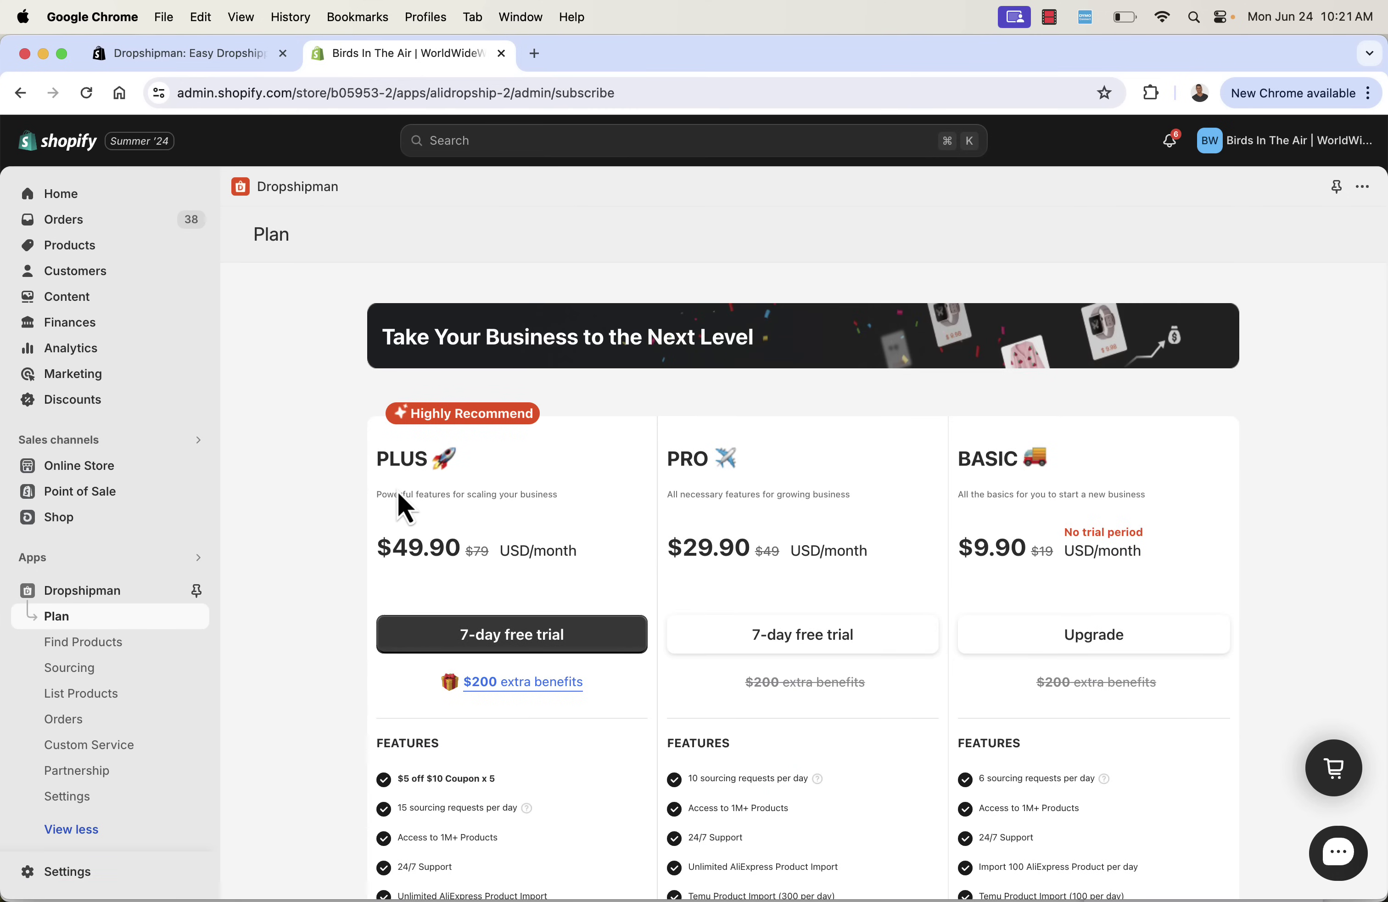
scroll(399, 496, down, 5)
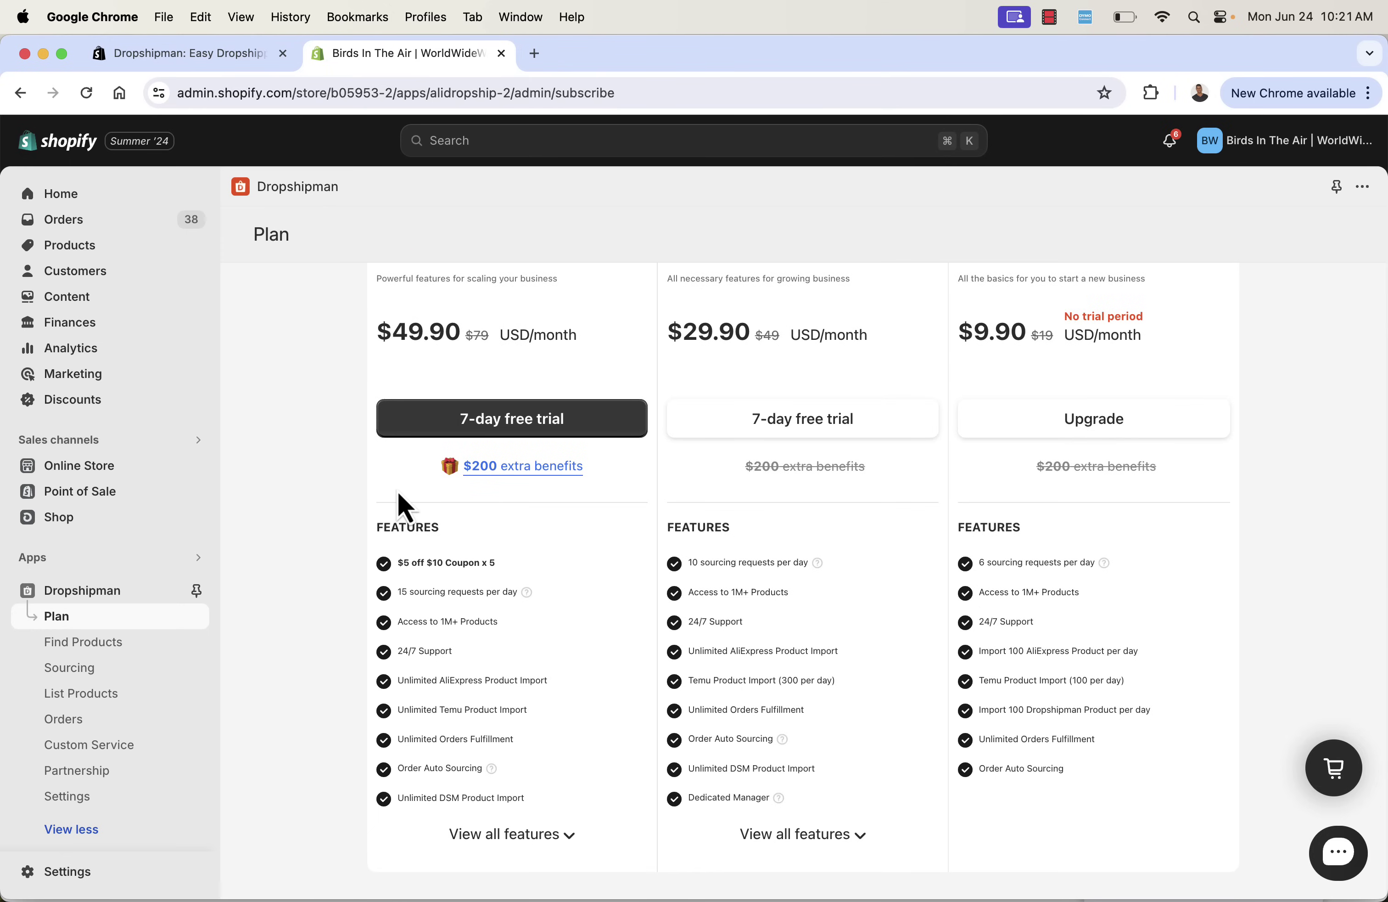
scroll(400, 507, up, 5)
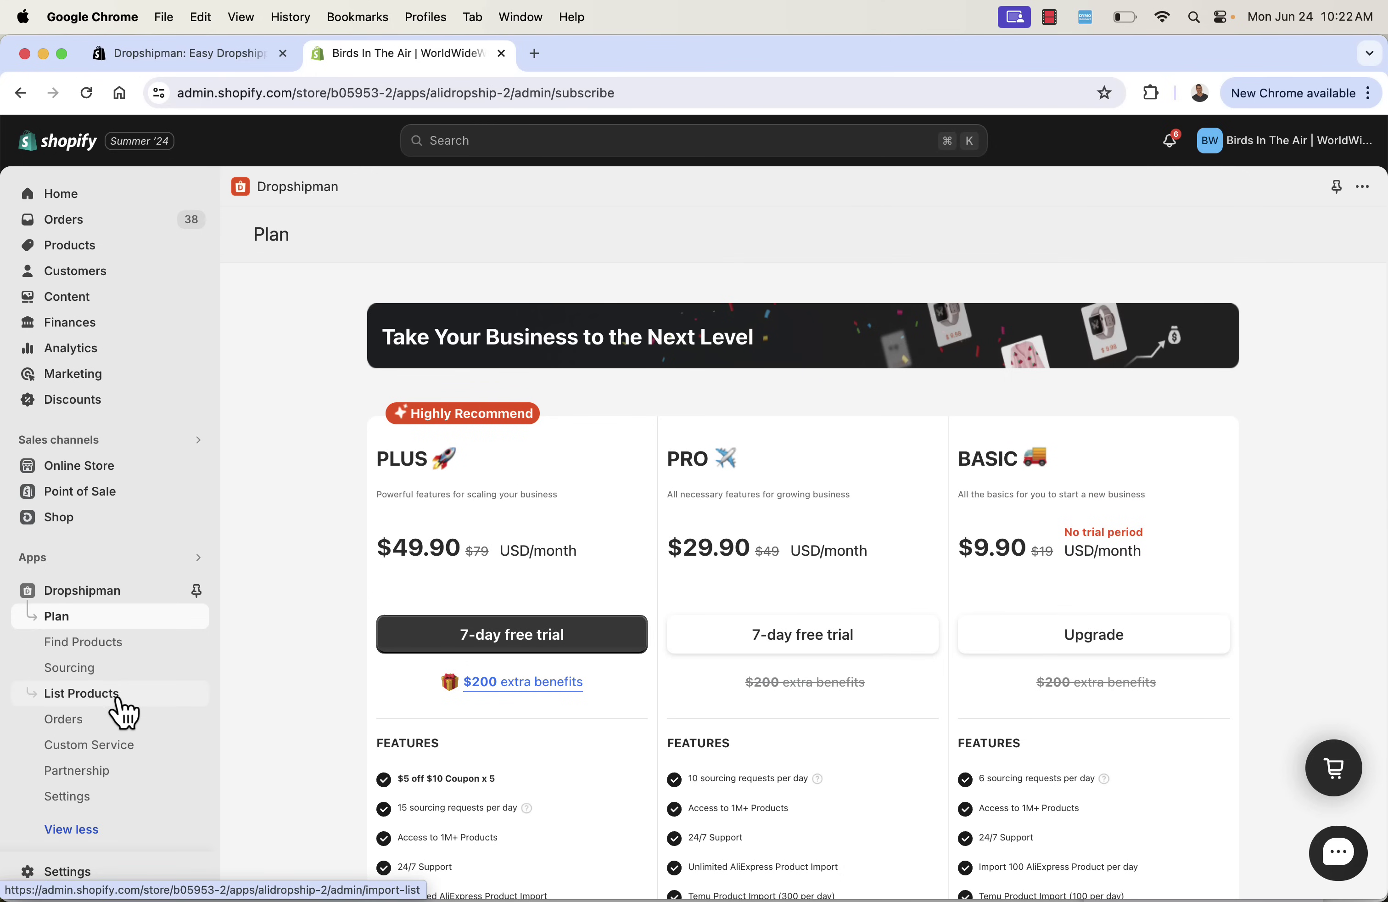
click(251, 54)
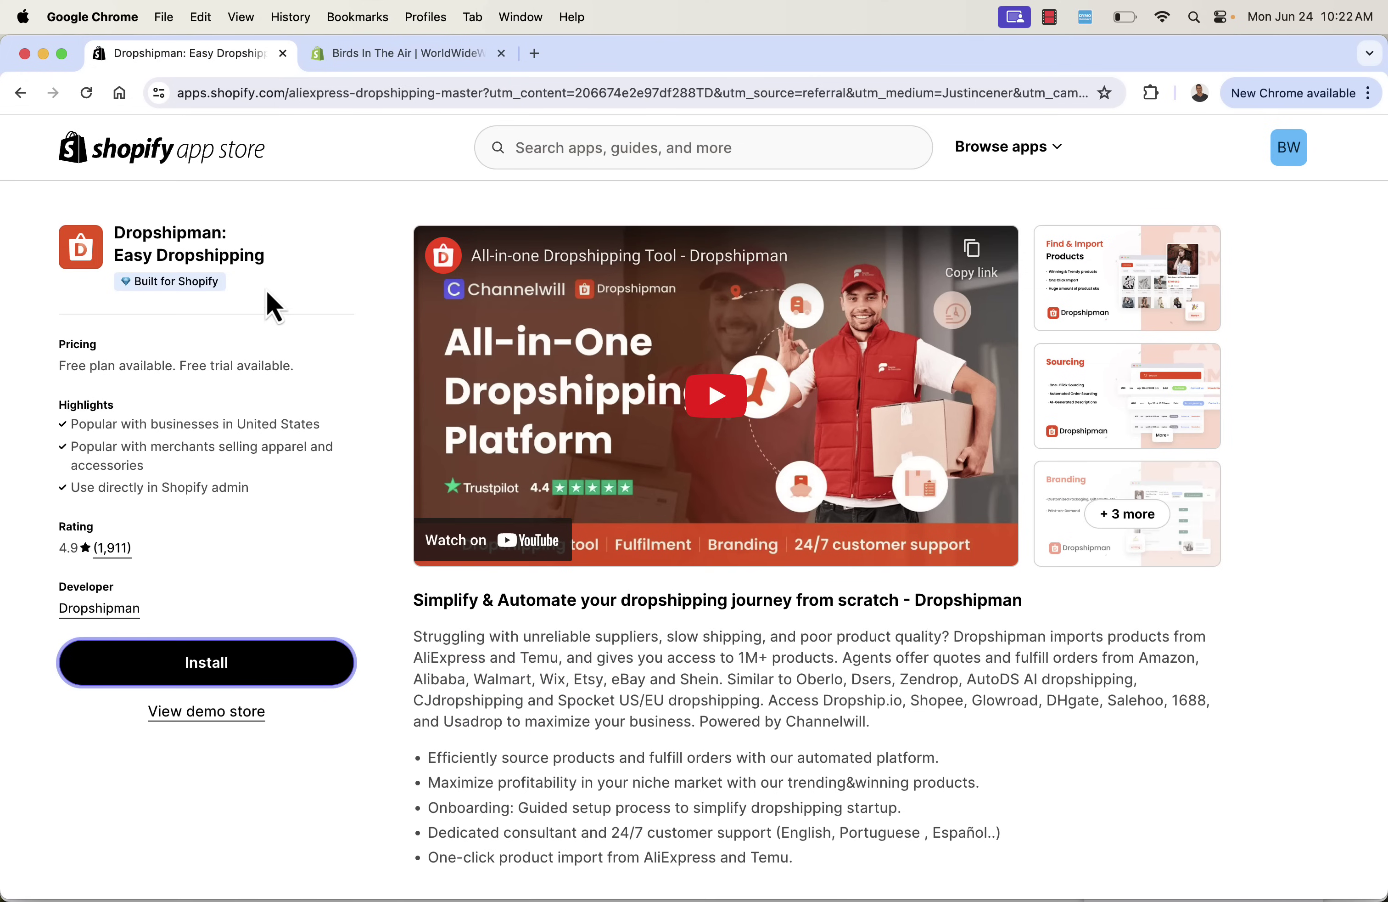